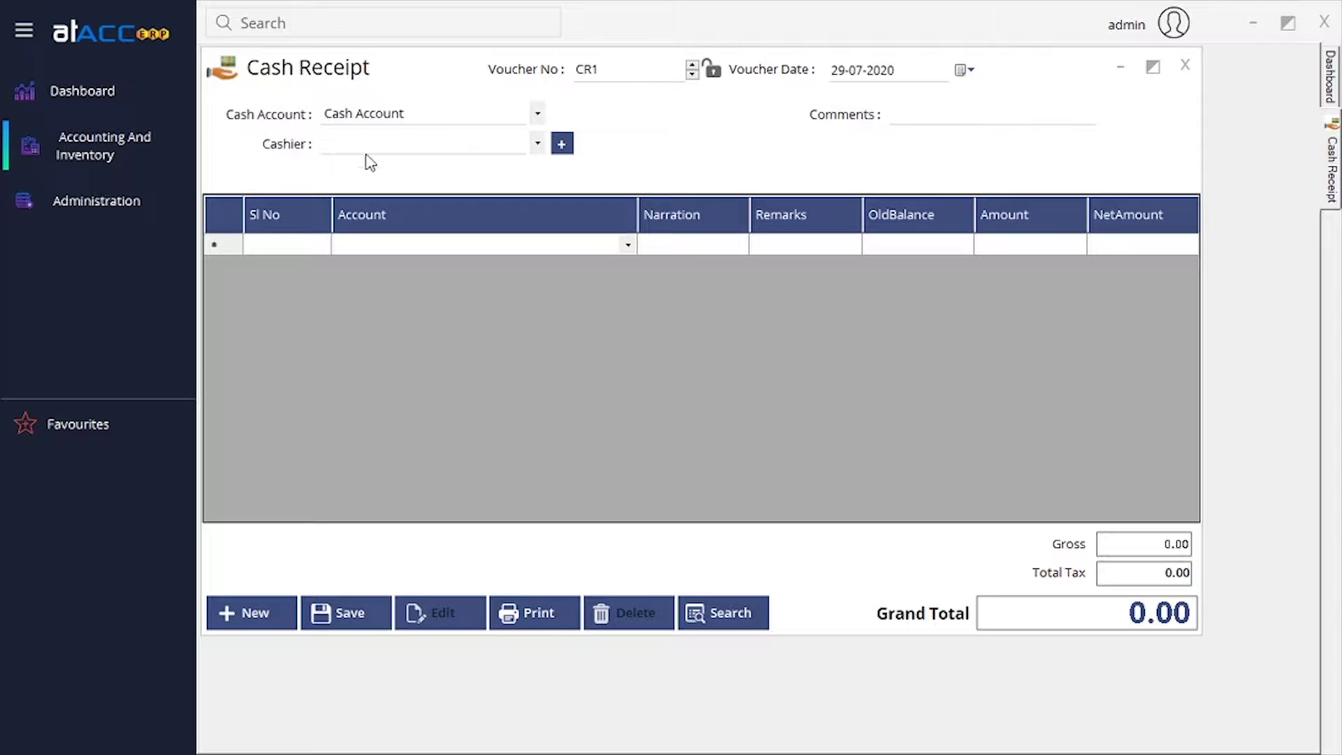
Keep Cash Account as the receipt's cash account and check the empty cashier list.
left_click(431, 113)
left_click(434, 117)
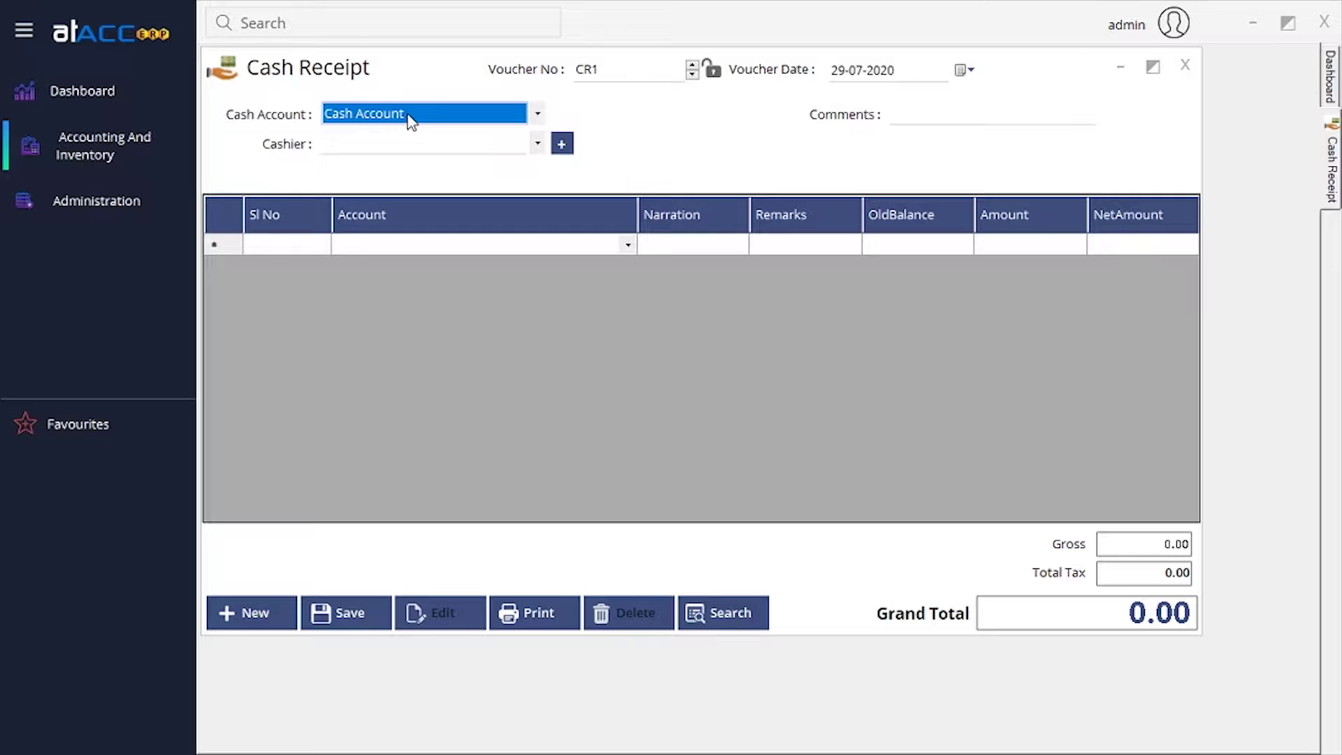
left_click(418, 147)
left_click(421, 148)
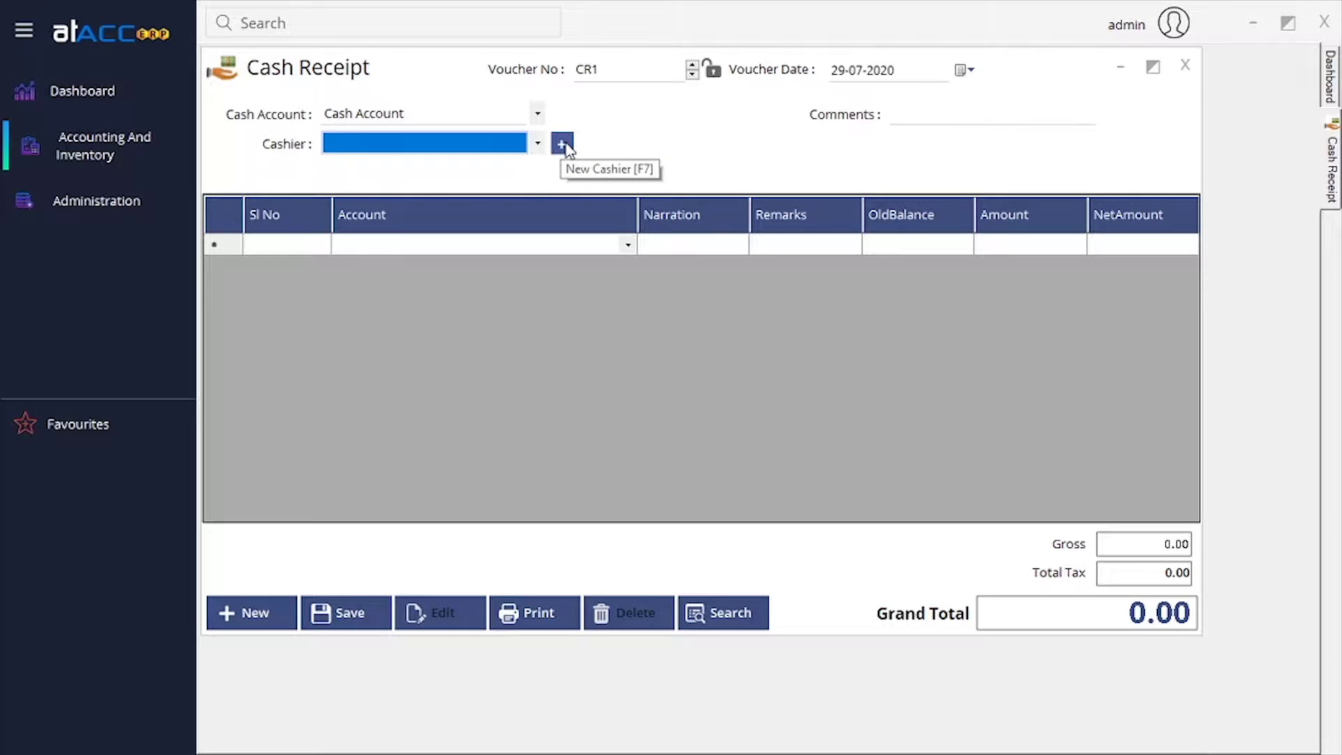
Browse the Administration menus, then bring up the New Cashier form and close it.
left_click(138, 198)
mouse_move(156, 206)
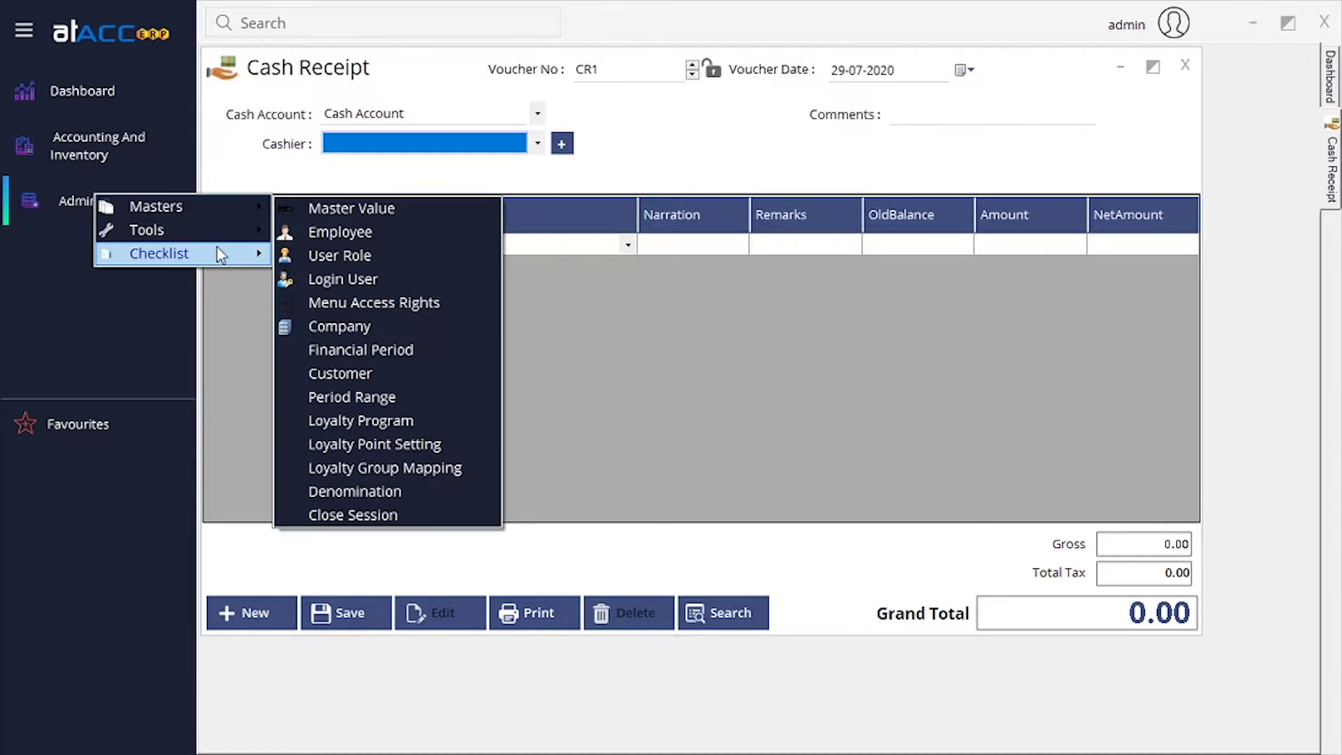
left_click(605, 171)
left_click(564, 144)
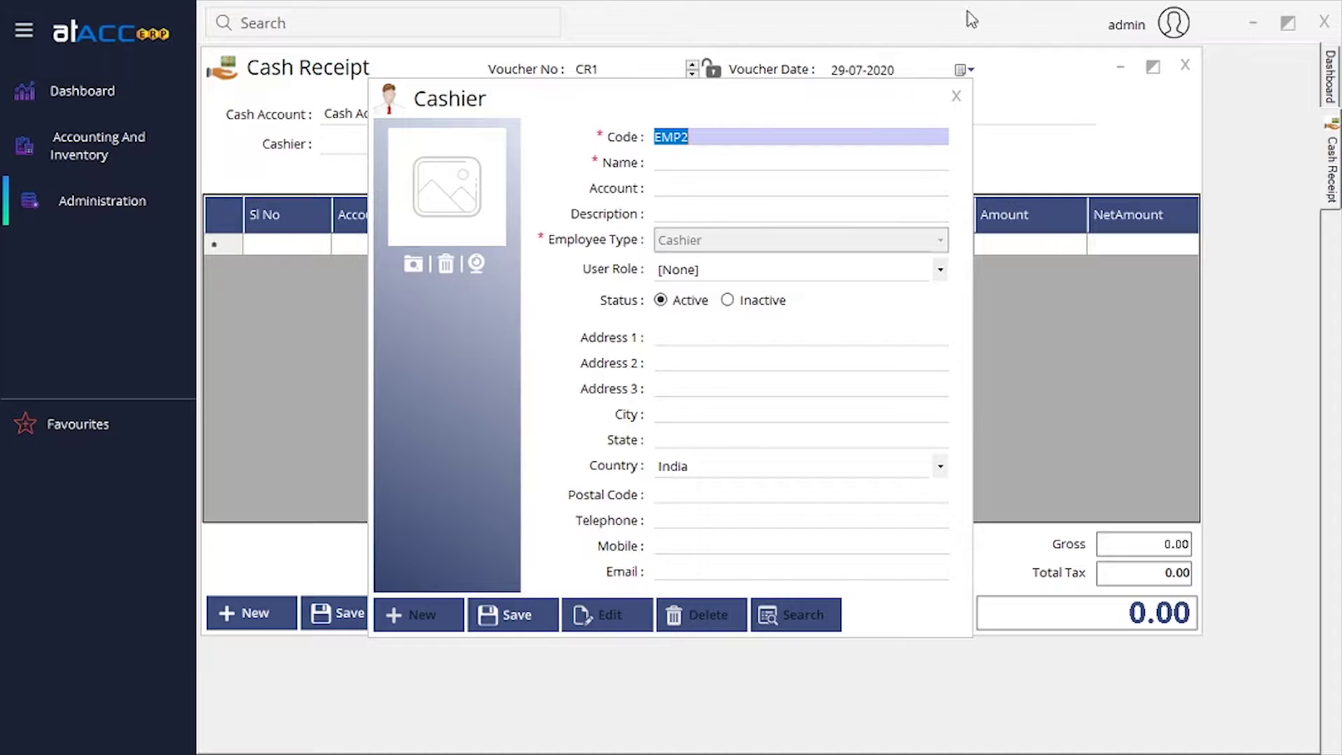
left_click(957, 95)
Choose bank1 as row 1's account and step through its narration and remarks.
left_click(453, 244)
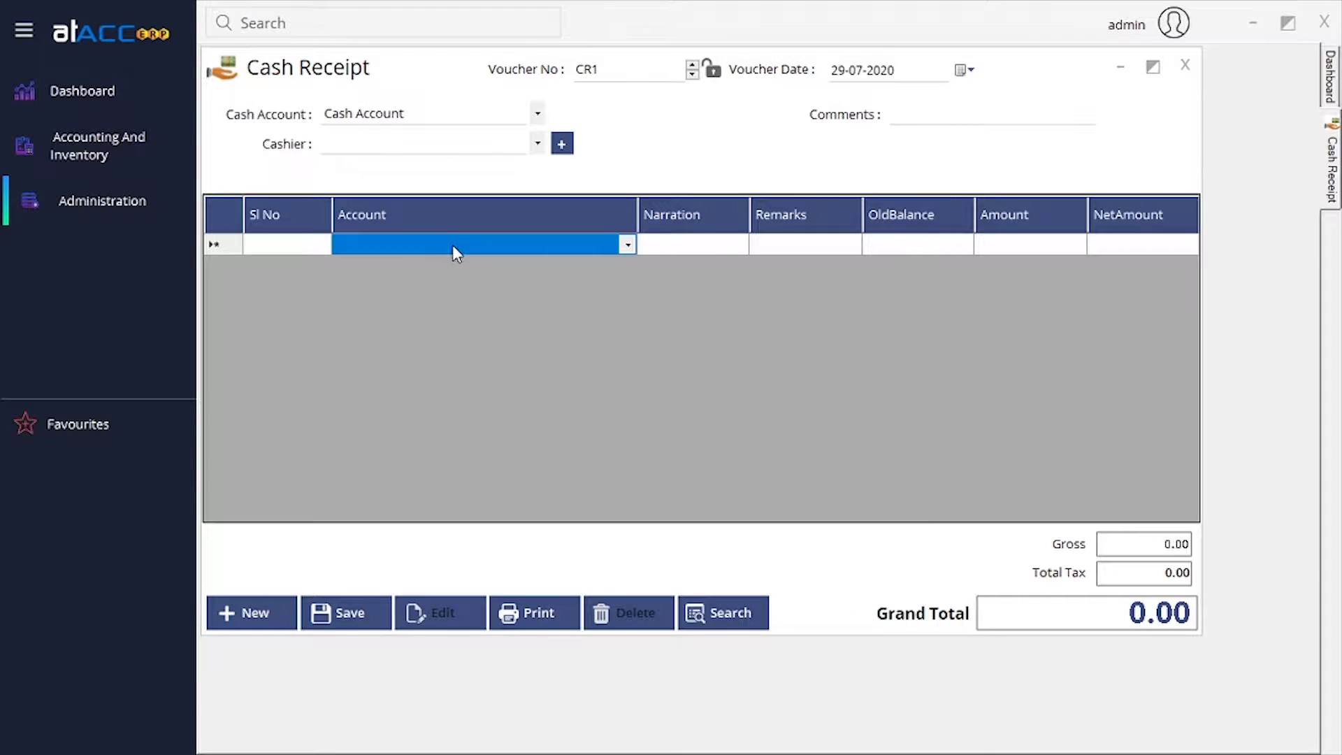
left_click(628, 245)
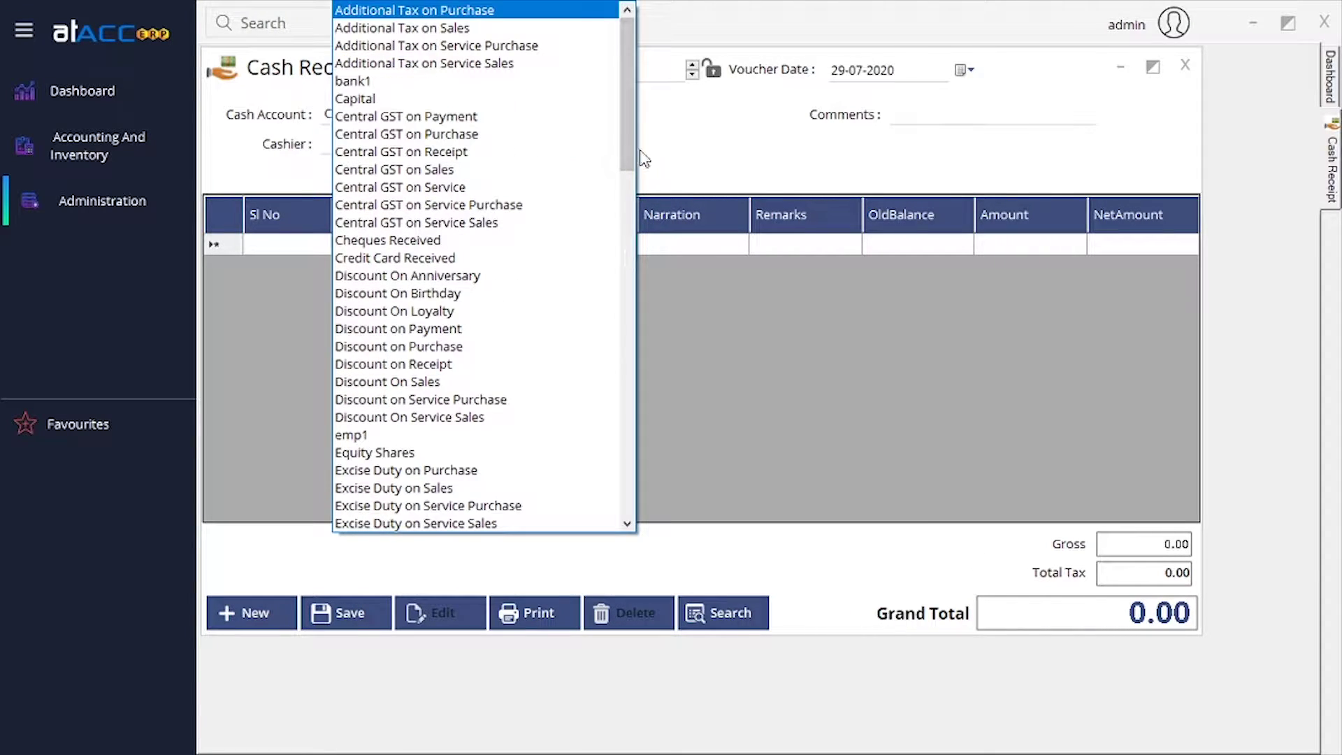
left_click(462, 80)
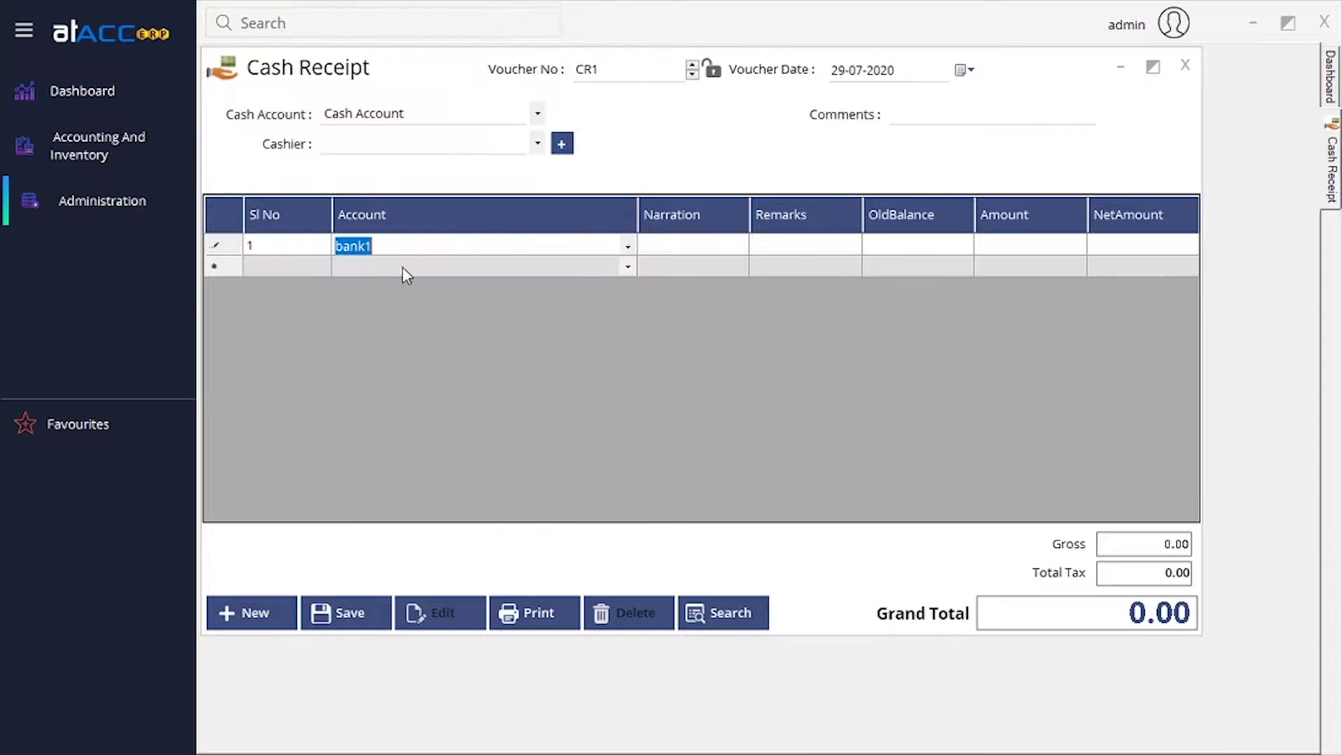
left_click(707, 245)
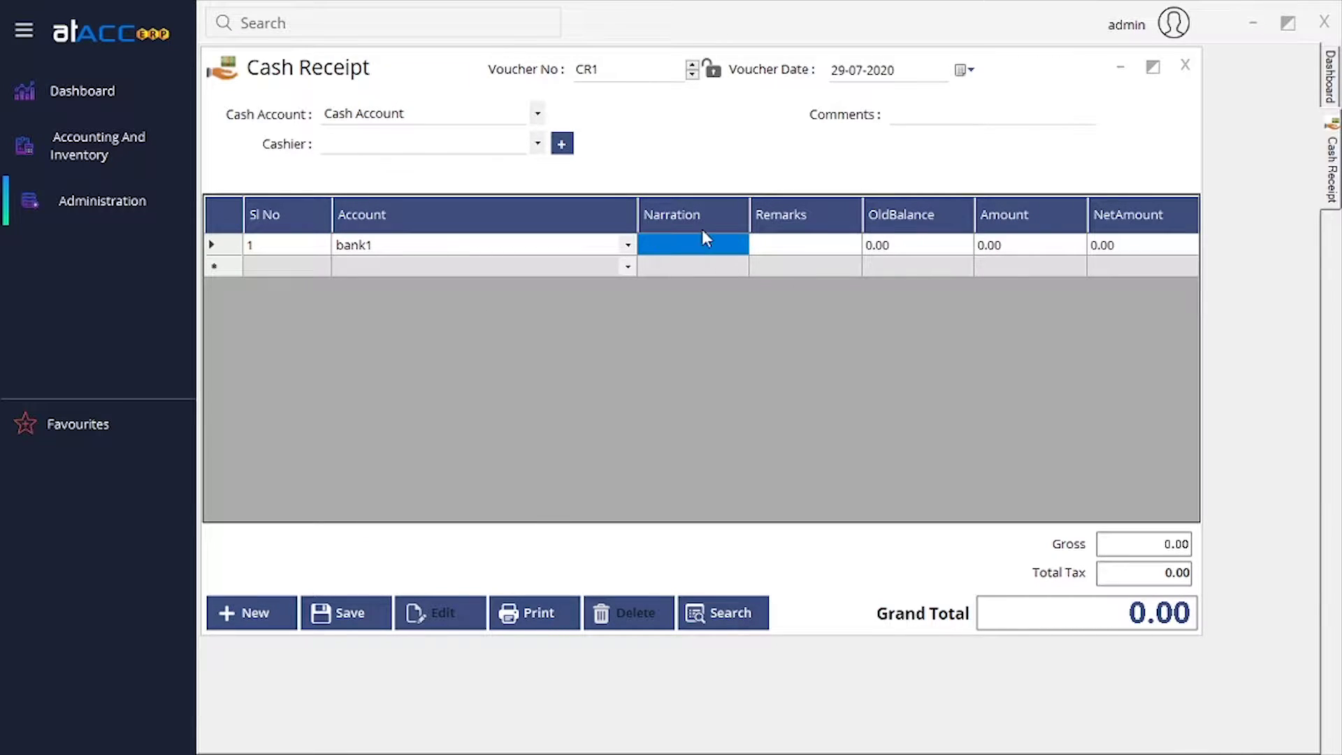
left_click(789, 254)
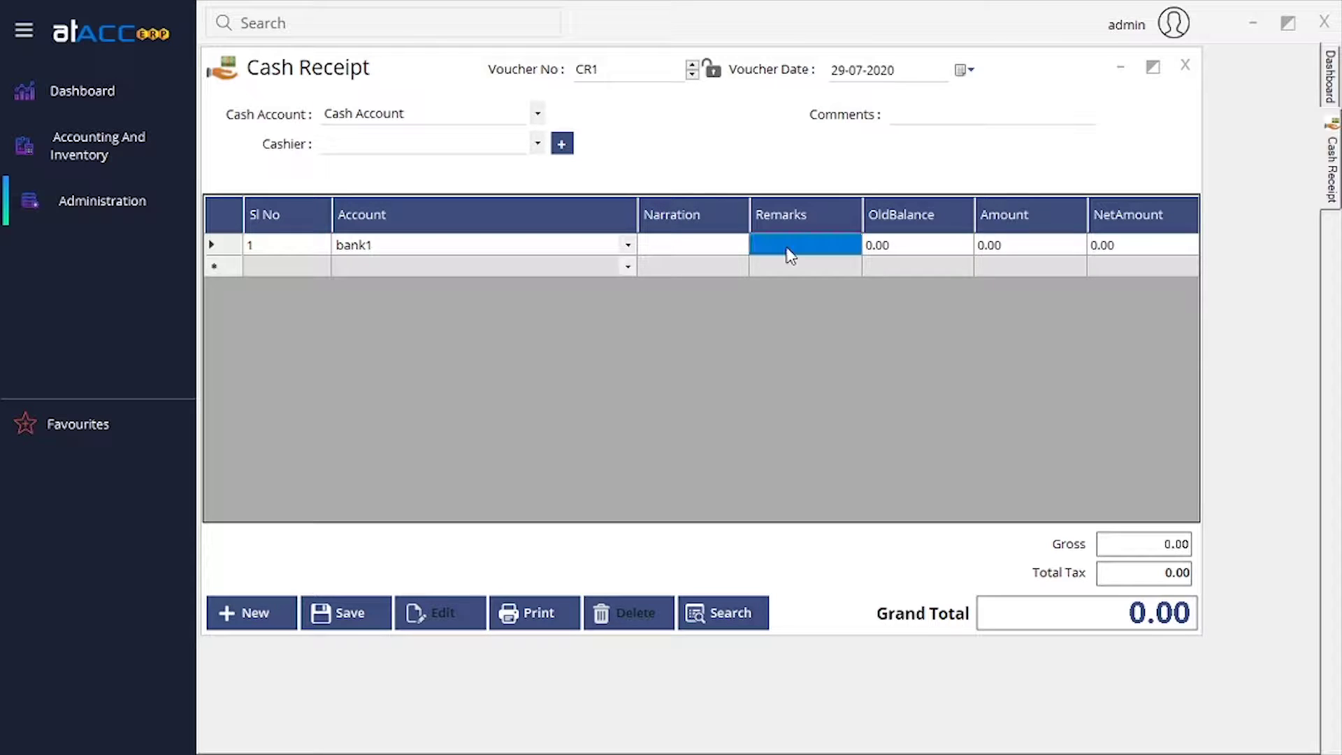
left_click(825, 252)
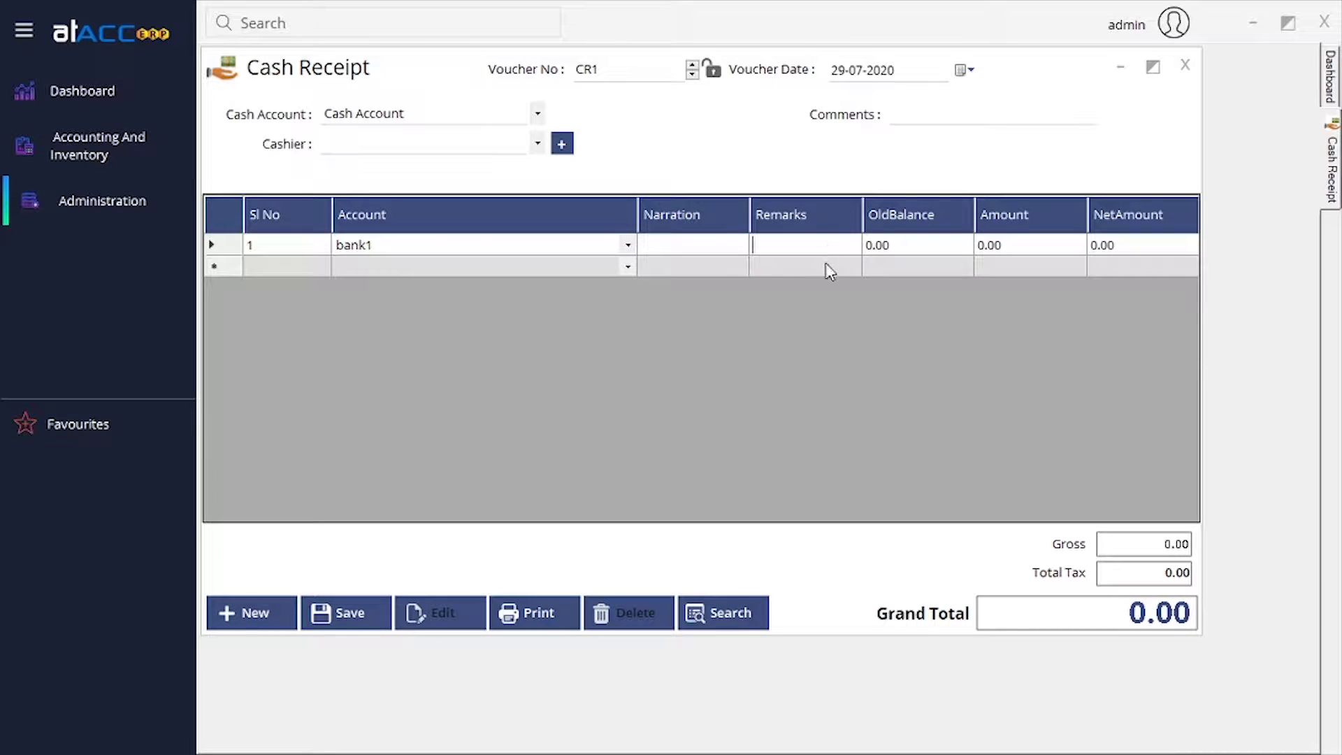
left_click(949, 251)
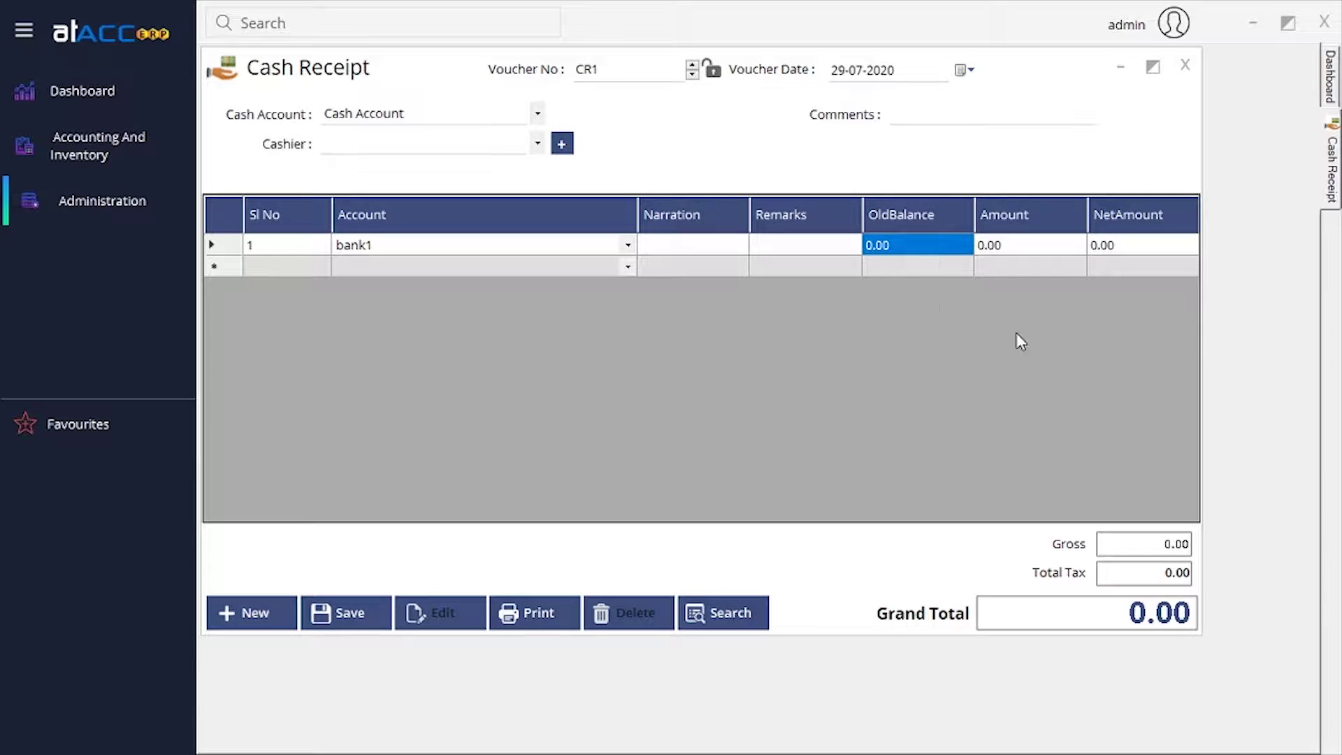
Enter 1,000 as row 1's amount and attempt to save the cash receipt.
left_click(1047, 246)
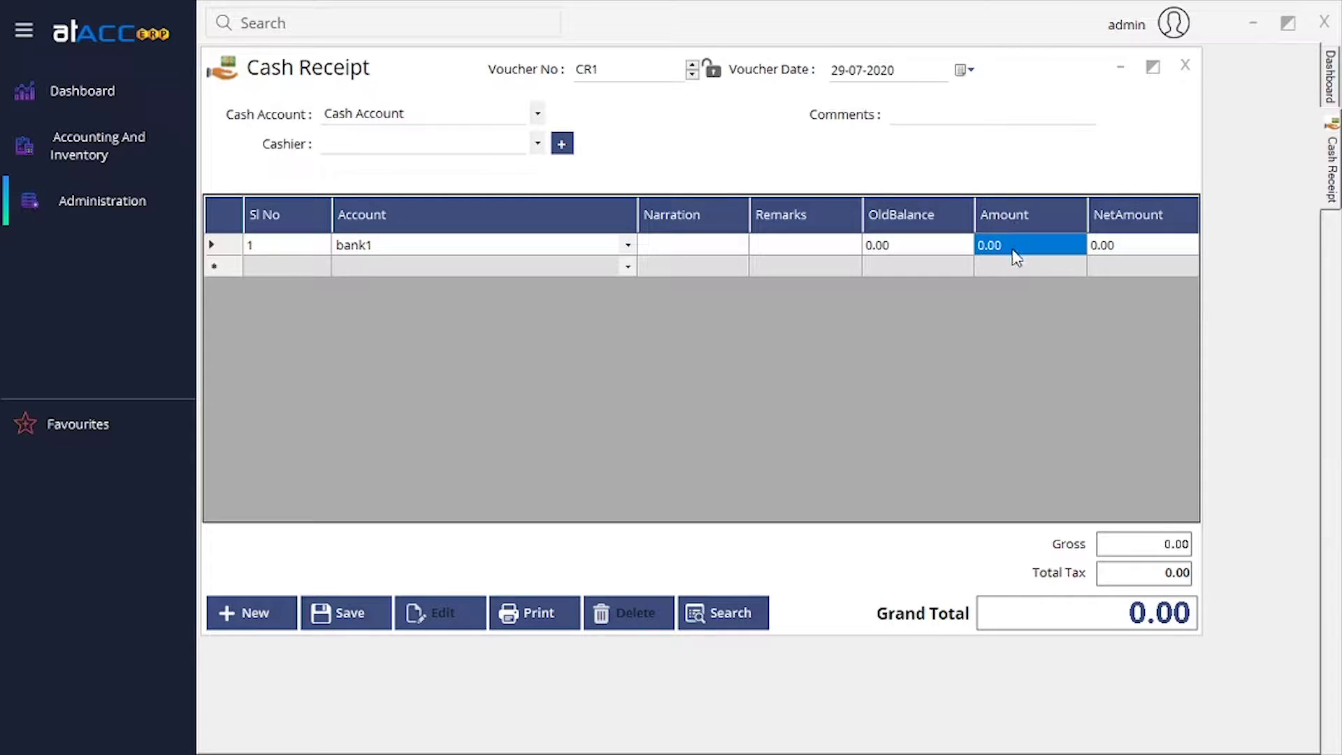
left_click(1015, 256)
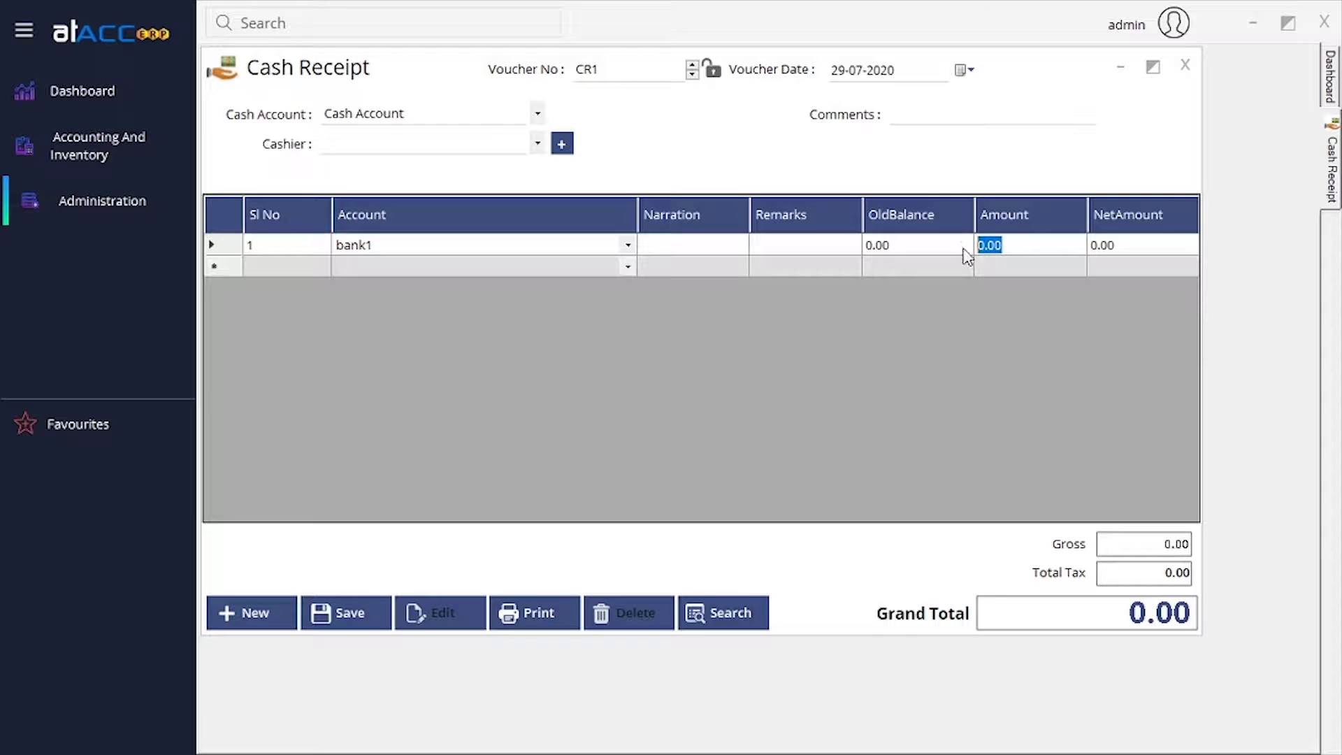
type("1000")
key("Return")
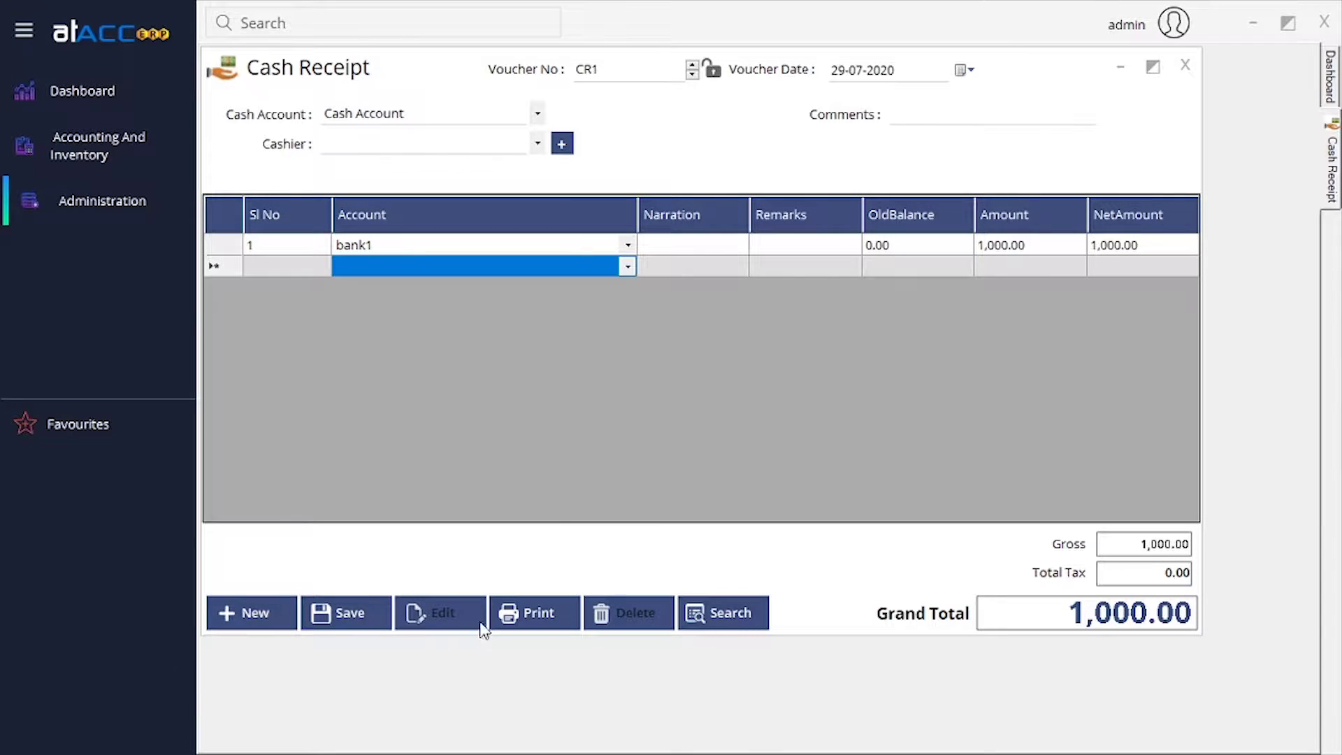
left_click(350, 625)
Review the 29-07-2020 voucher date, voucher number and comments, then close the cash receipt.
left_click(965, 70)
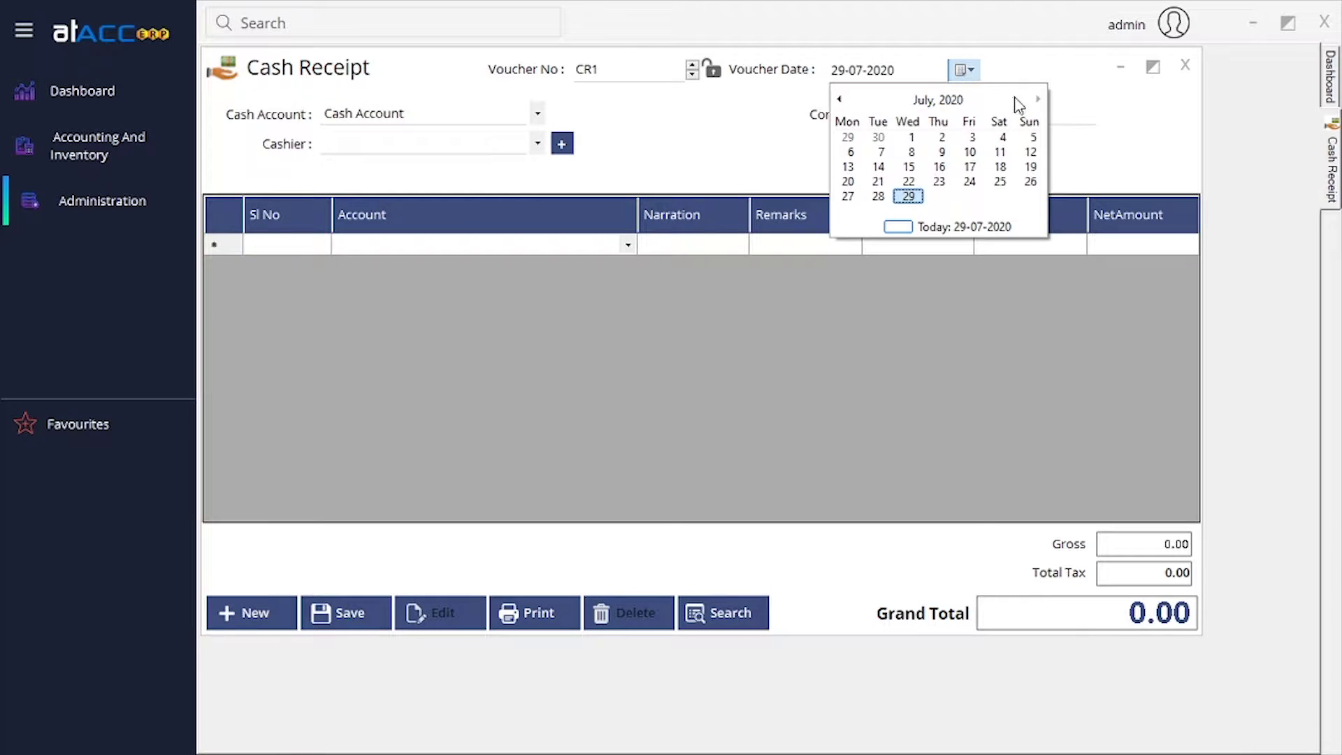
left_click(1046, 72)
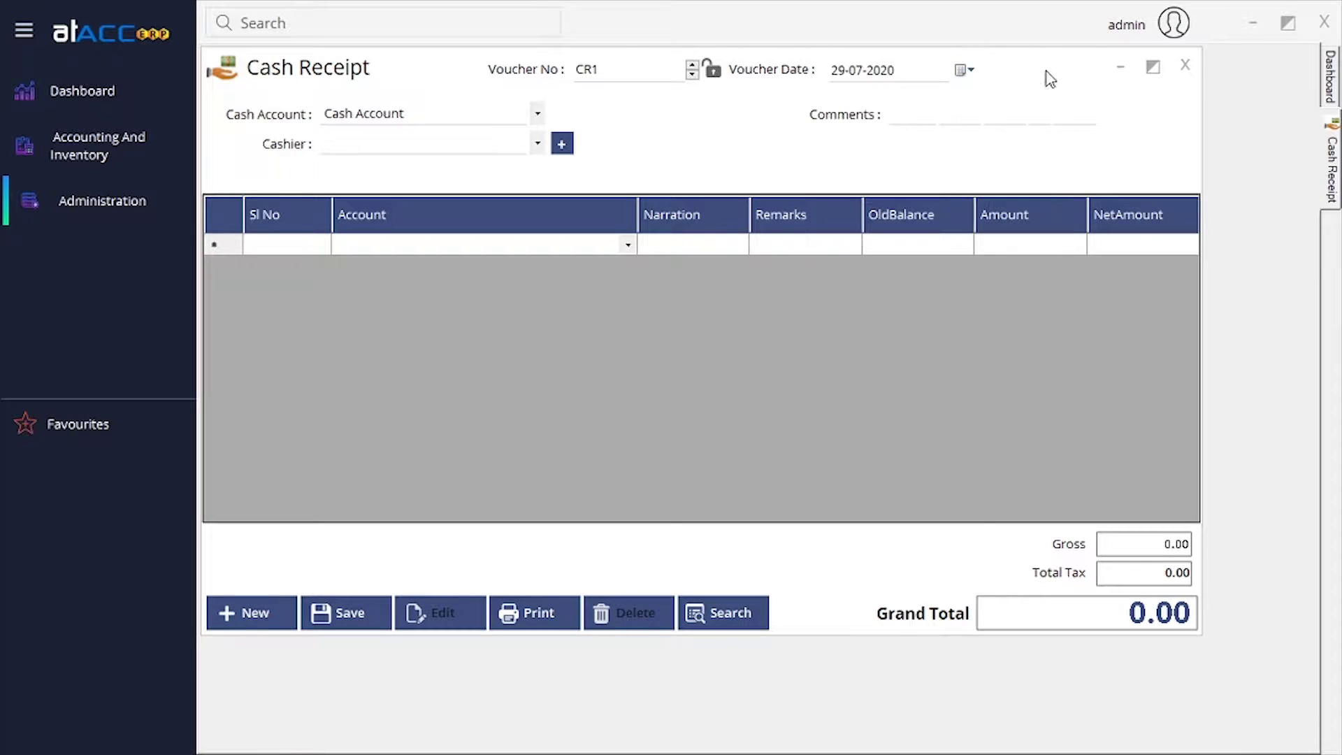
left_click(694, 77)
left_click(999, 115)
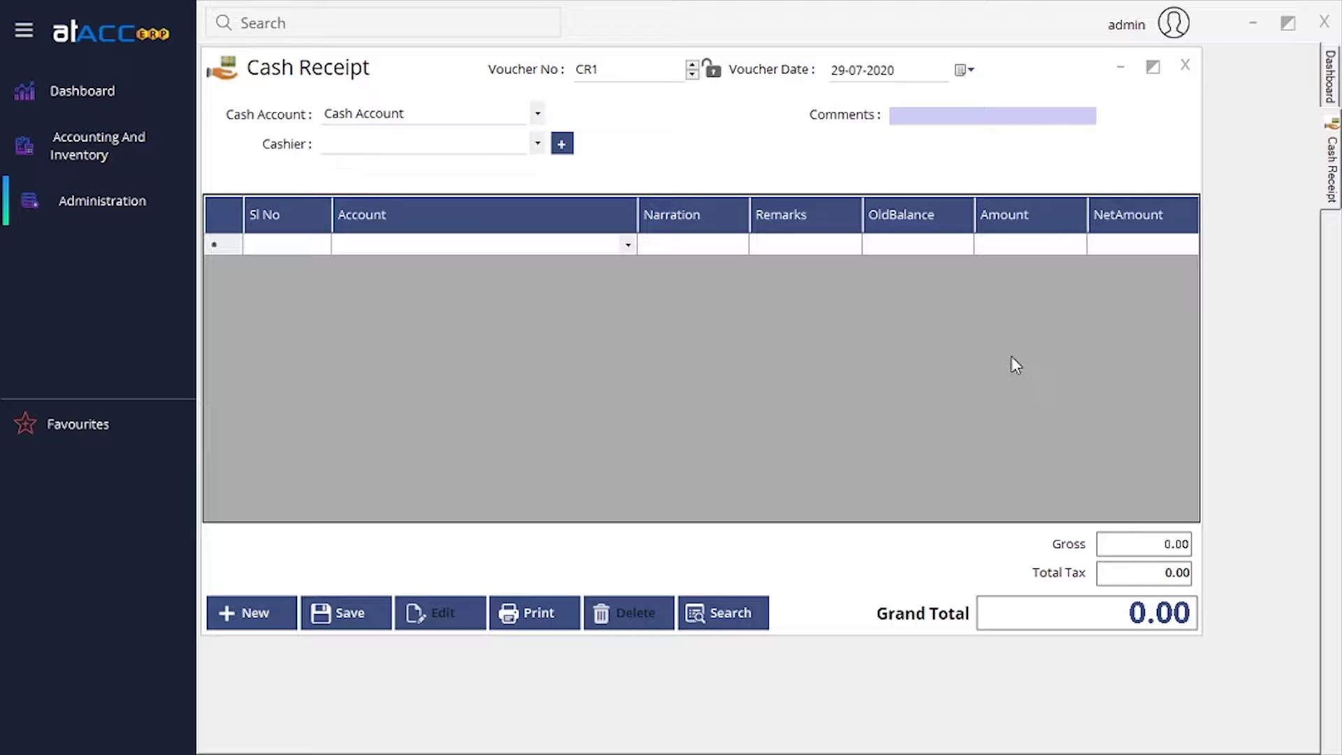
left_click(1185, 65)
left_click(142, 158)
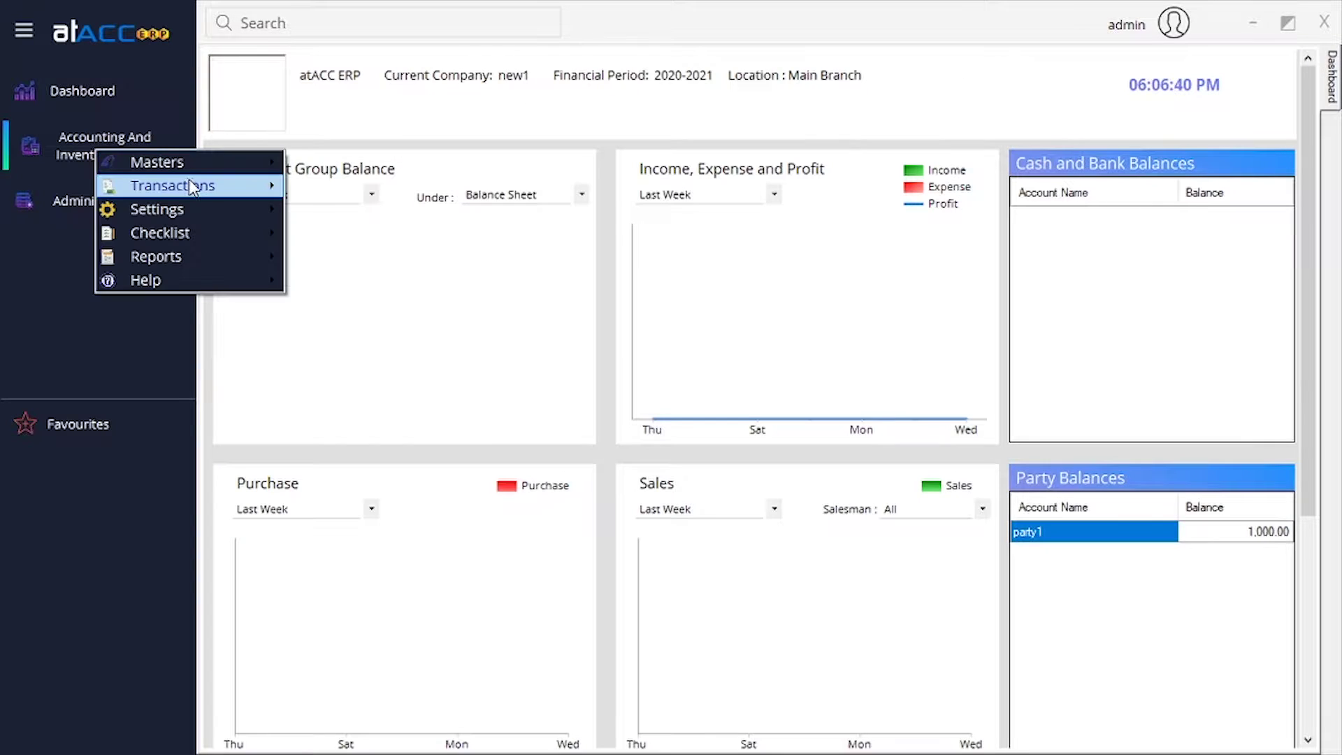
Open a new Cash Payment voucher from Transactions > Vouchers, then close it.
mouse_move(214, 187)
mouse_move(391, 187)
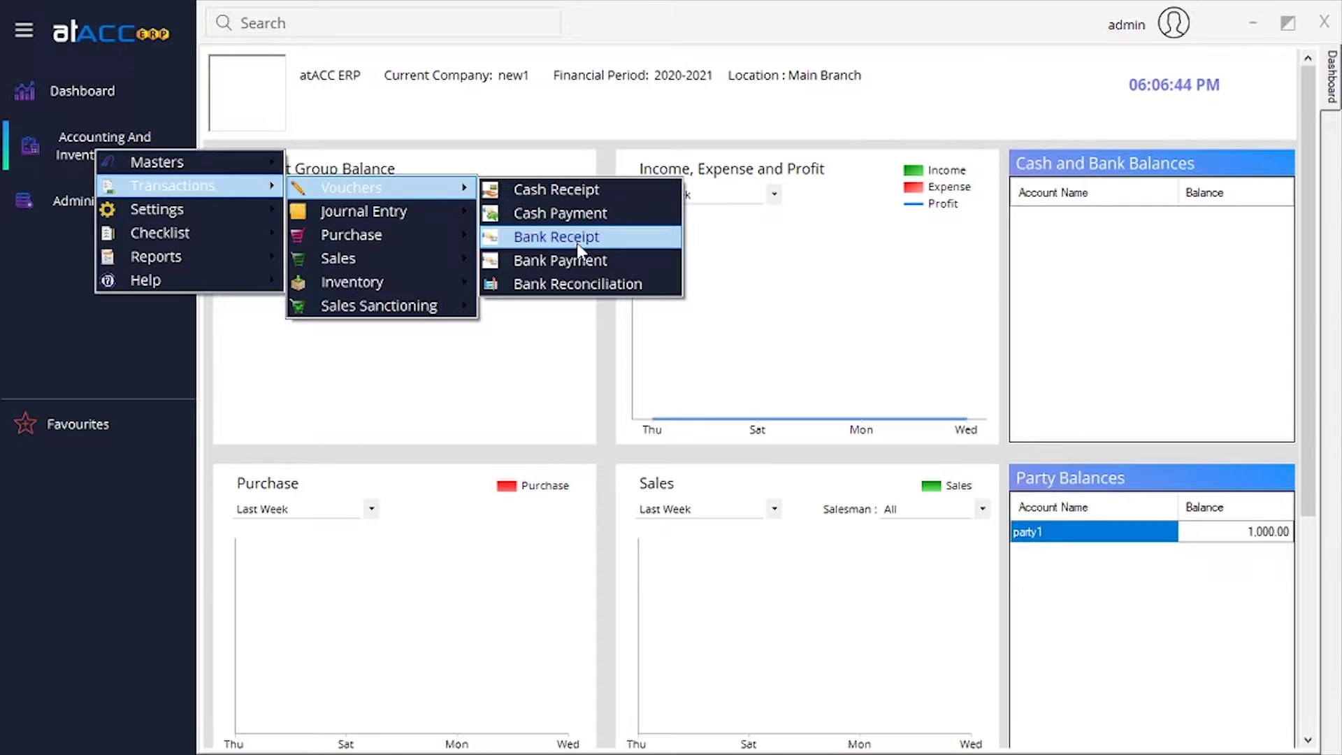
left_click(597, 212)
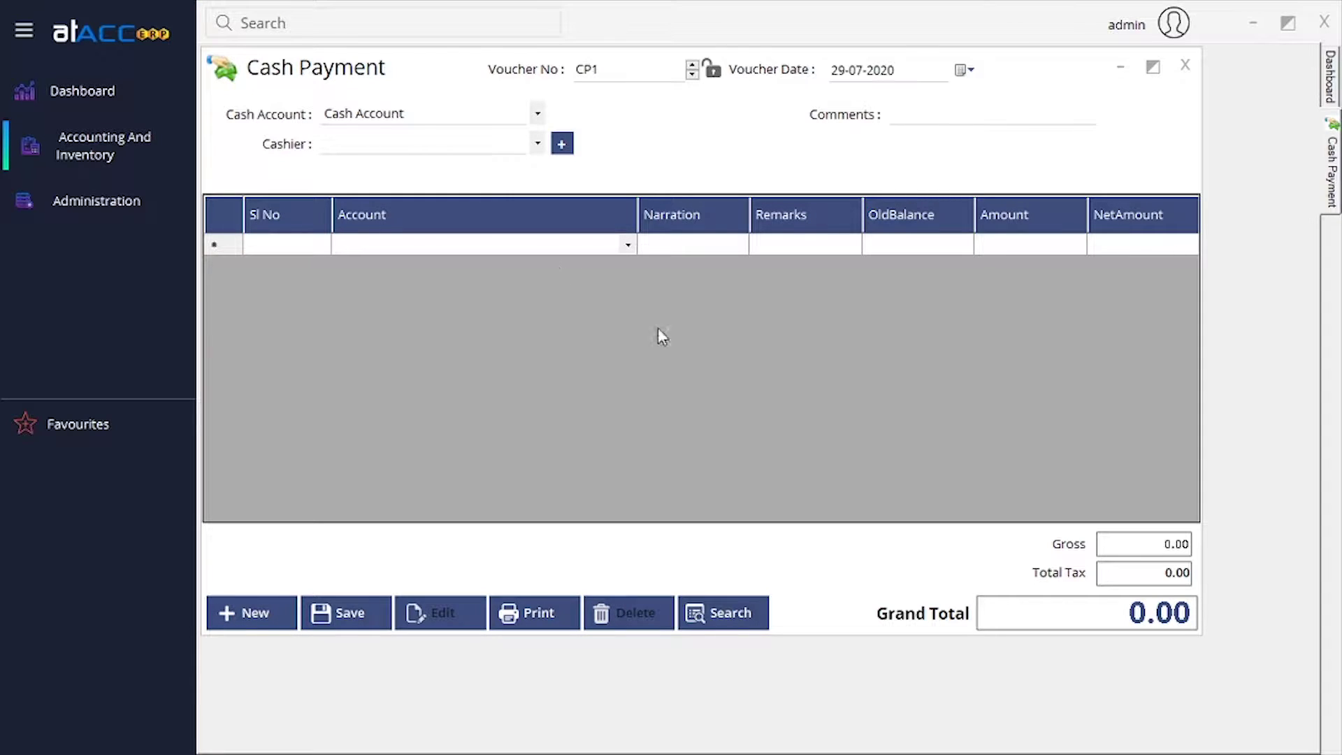
left_click(1185, 66)
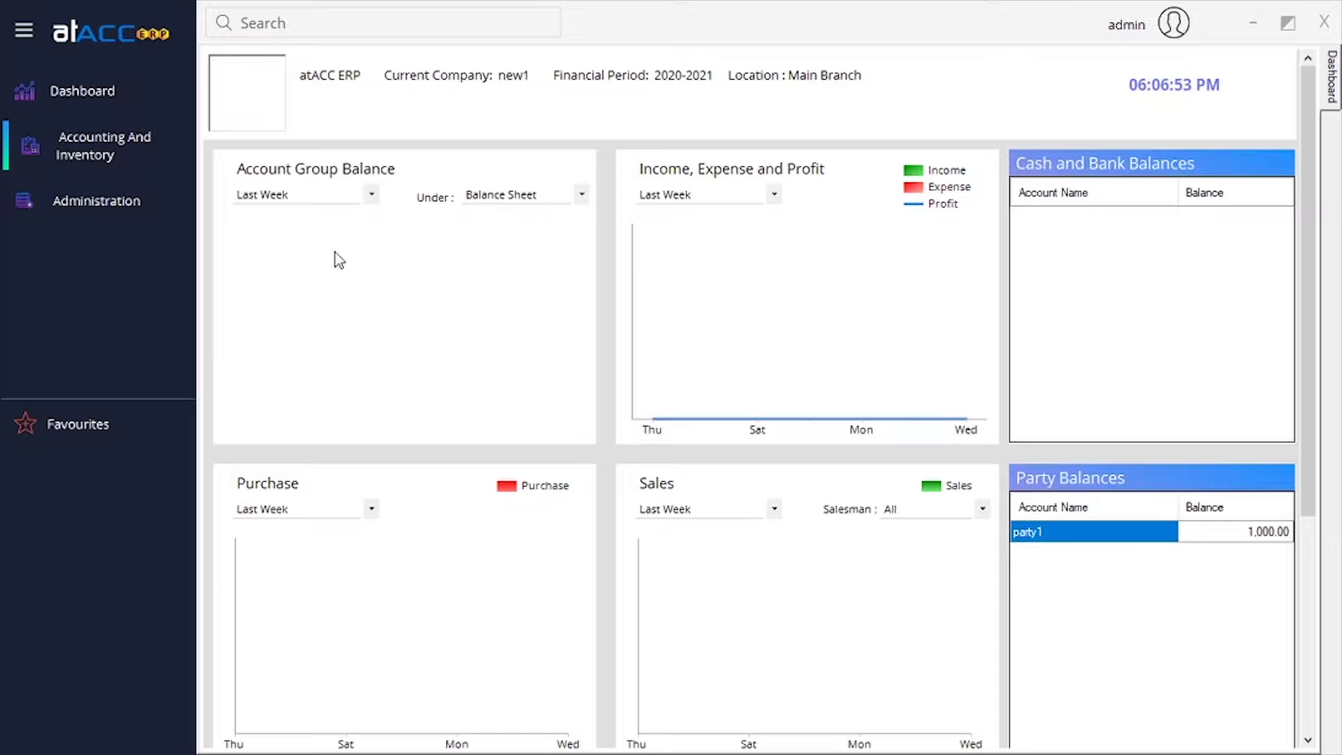
Open a new Bank Receipt voucher BR1 from Transactions > Vouchers.
left_click(148, 156)
mouse_move(274, 193)
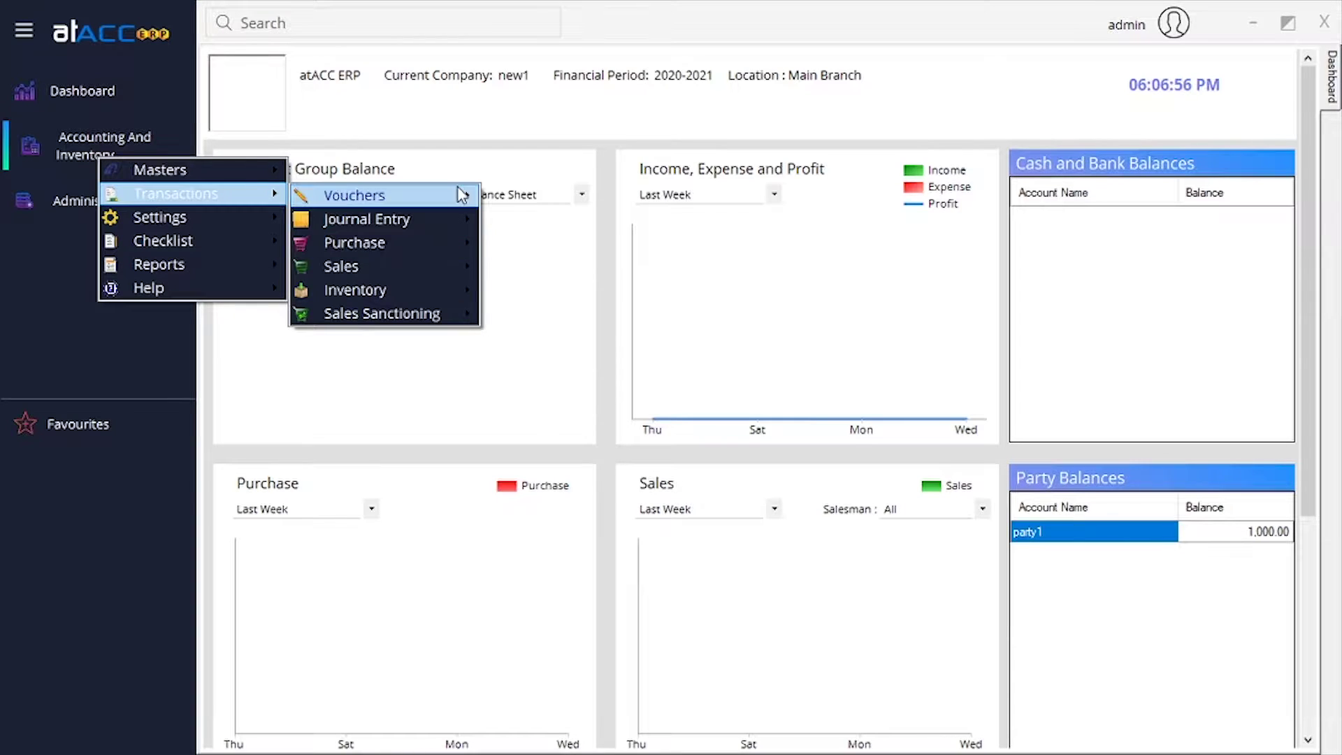
mouse_move(463, 198)
left_click(557, 244)
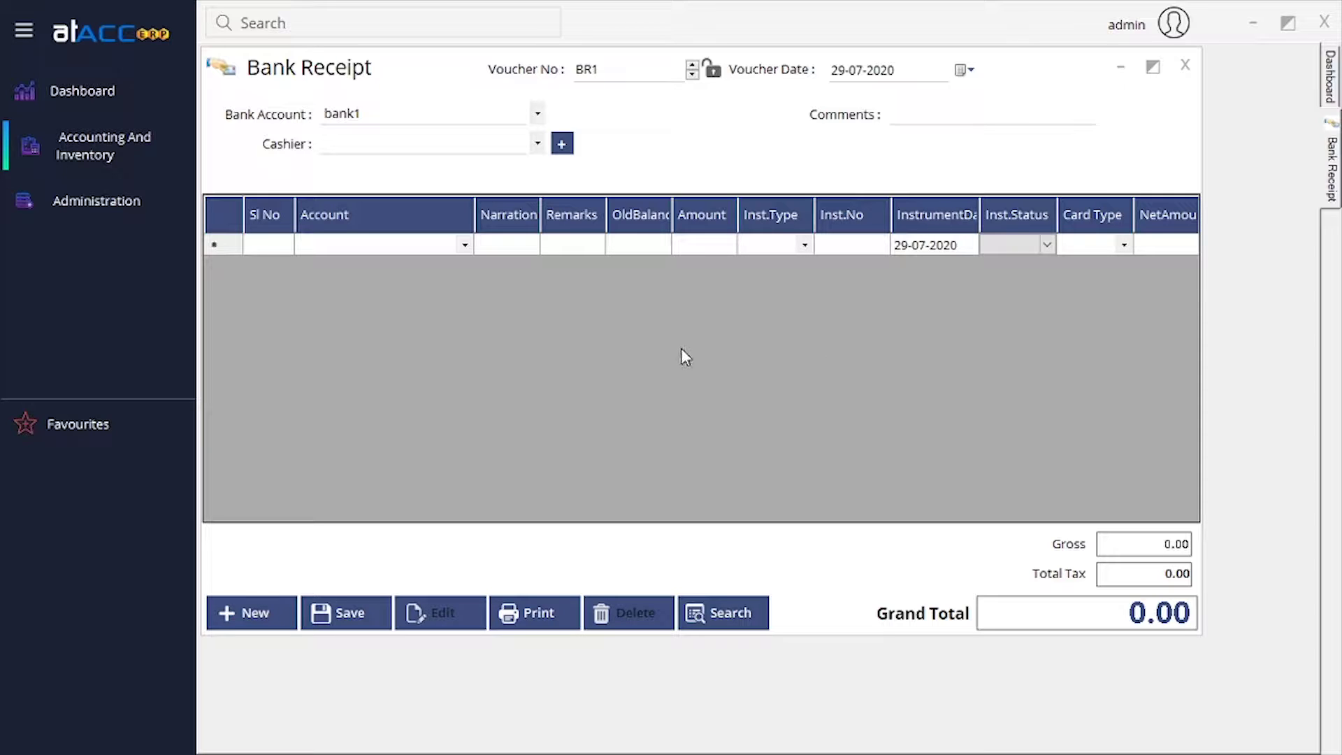
Set row 1's instrument type to Cheque with number 123, leaving the instrument date unchanged.
left_click(805, 249)
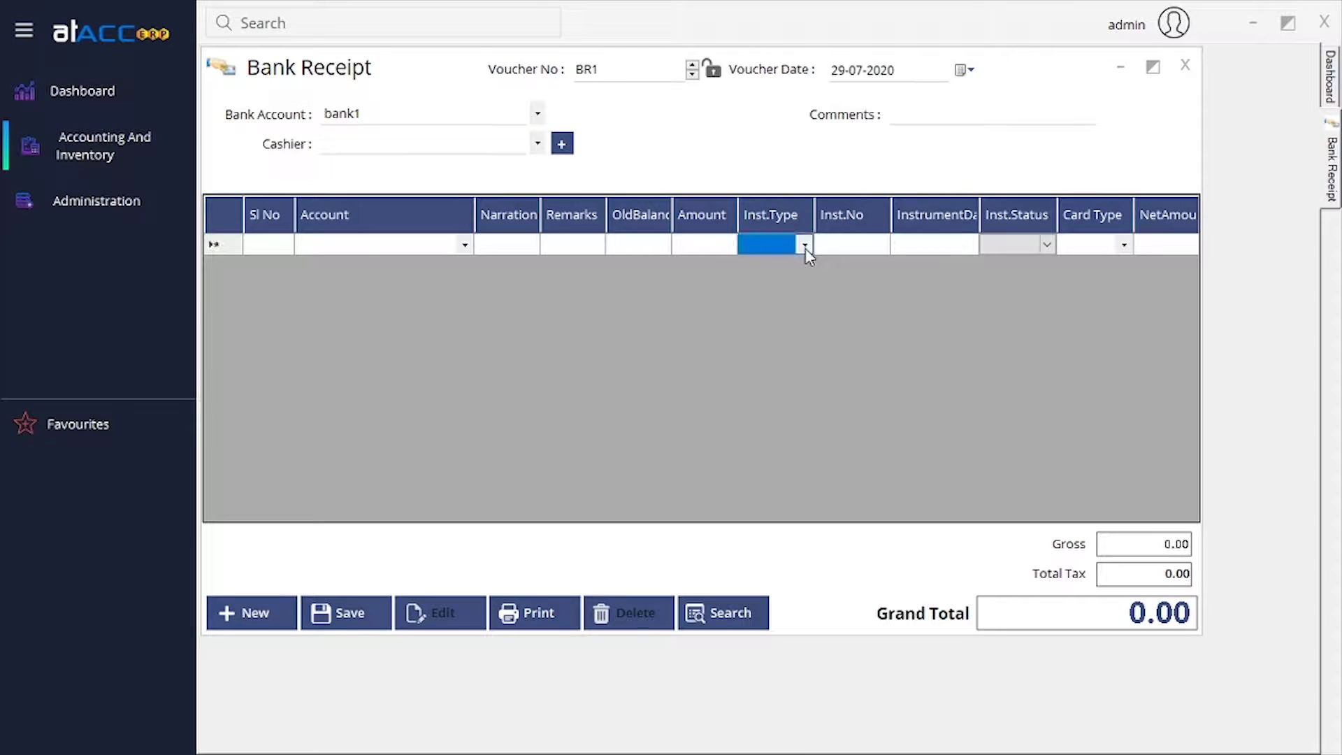
left_click(805, 249)
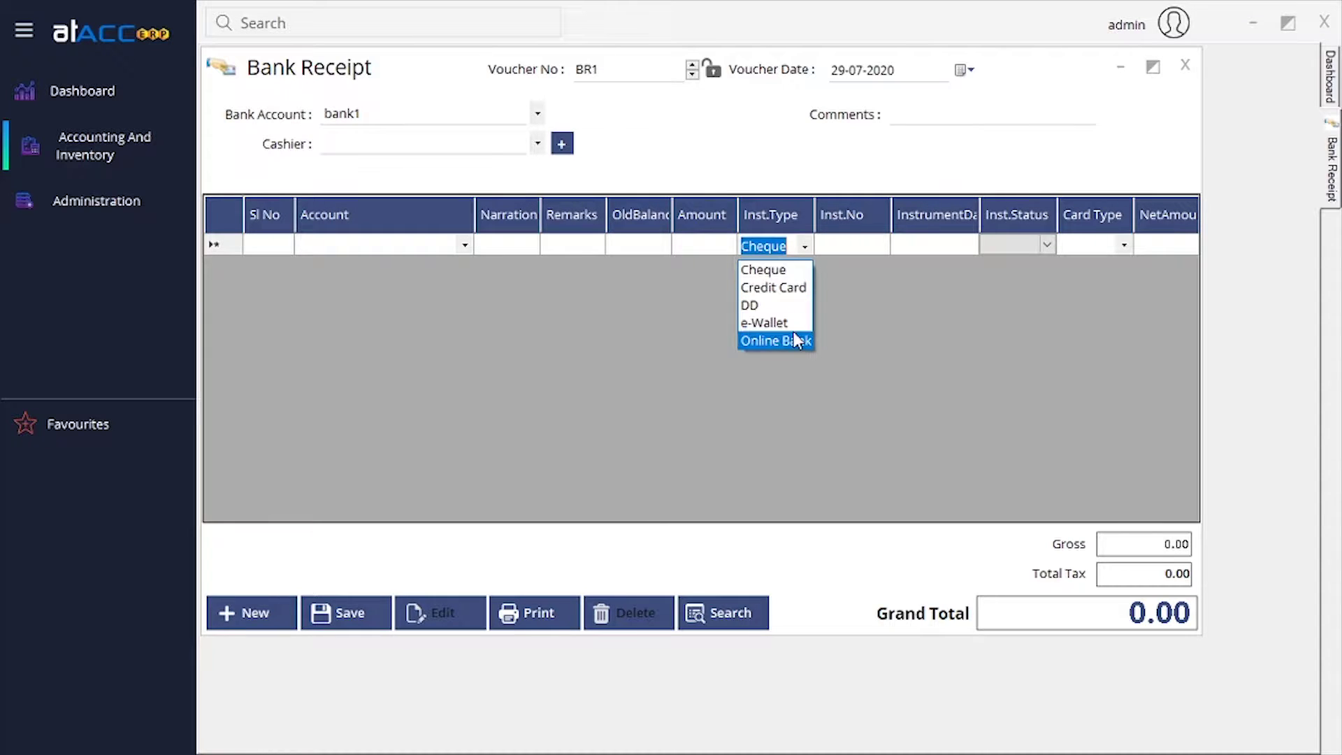
left_click(794, 276)
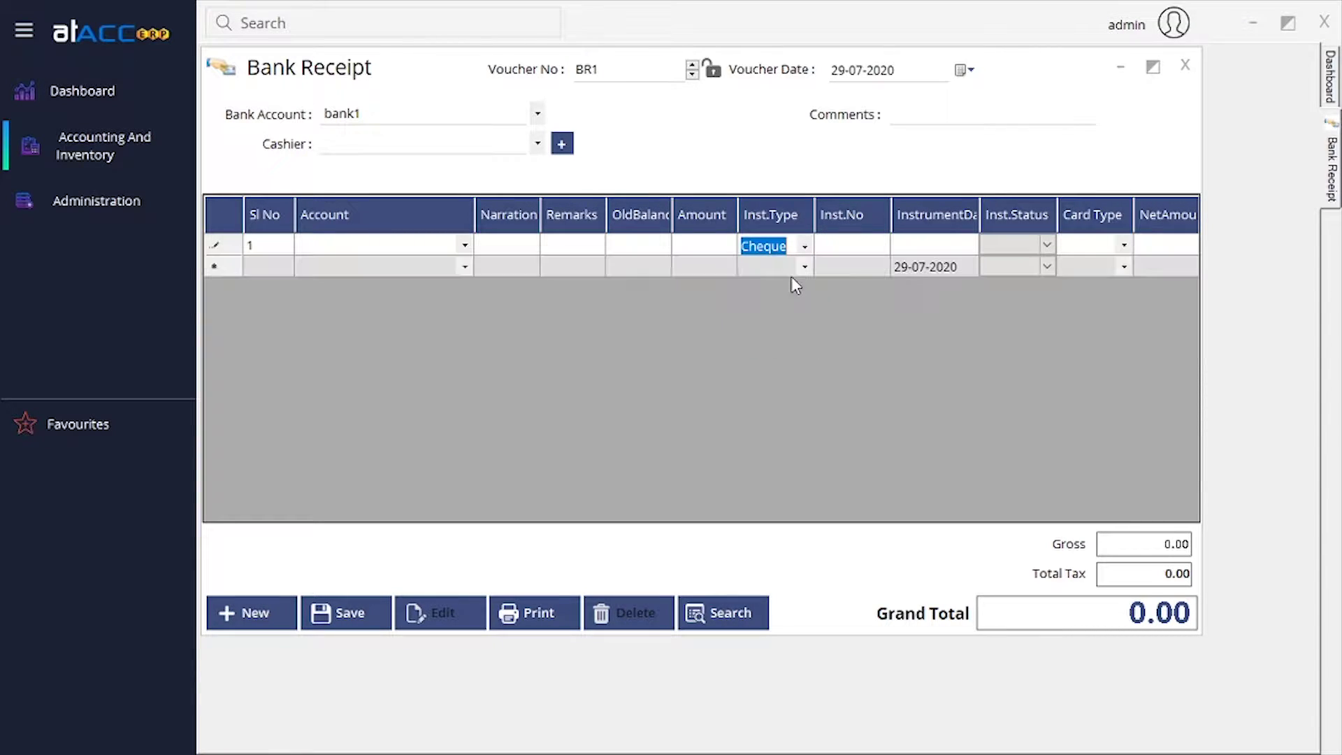
left_click(832, 249)
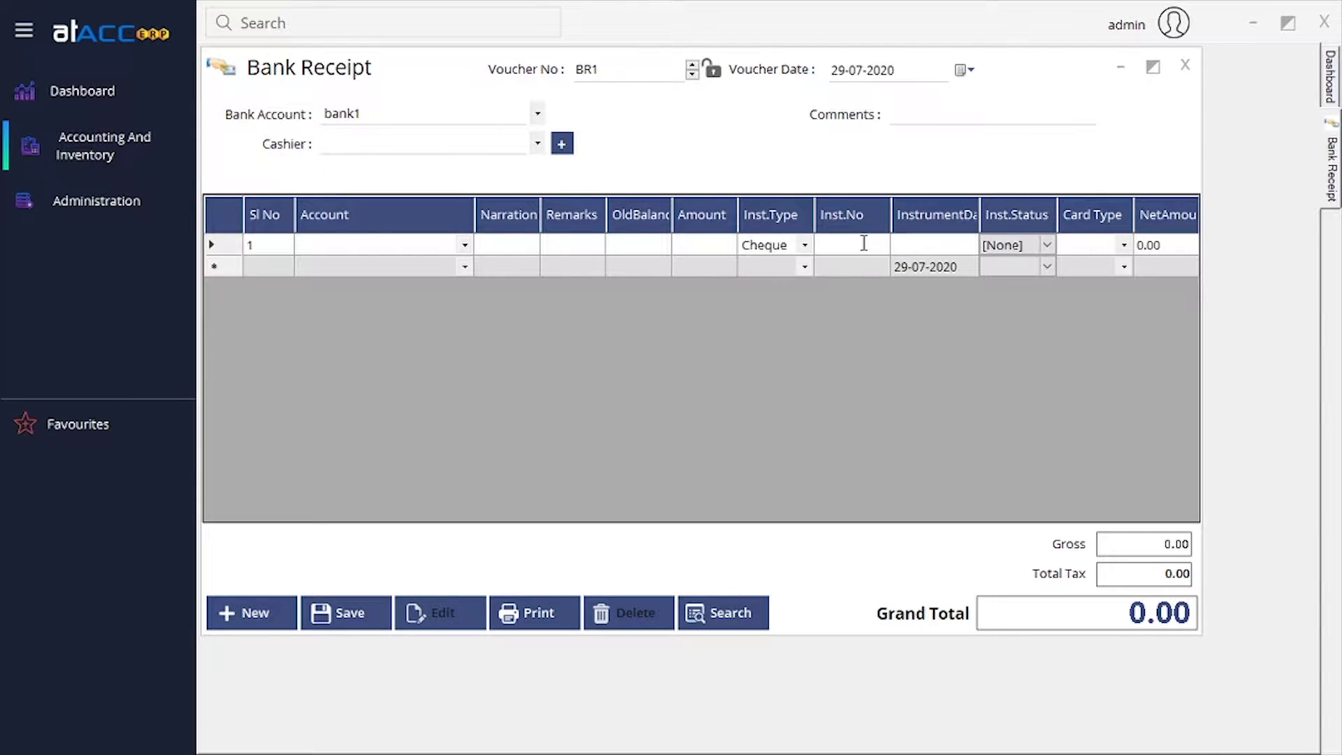
type("123")
left_click(941, 249)
left_click(944, 249)
left_click(970, 246)
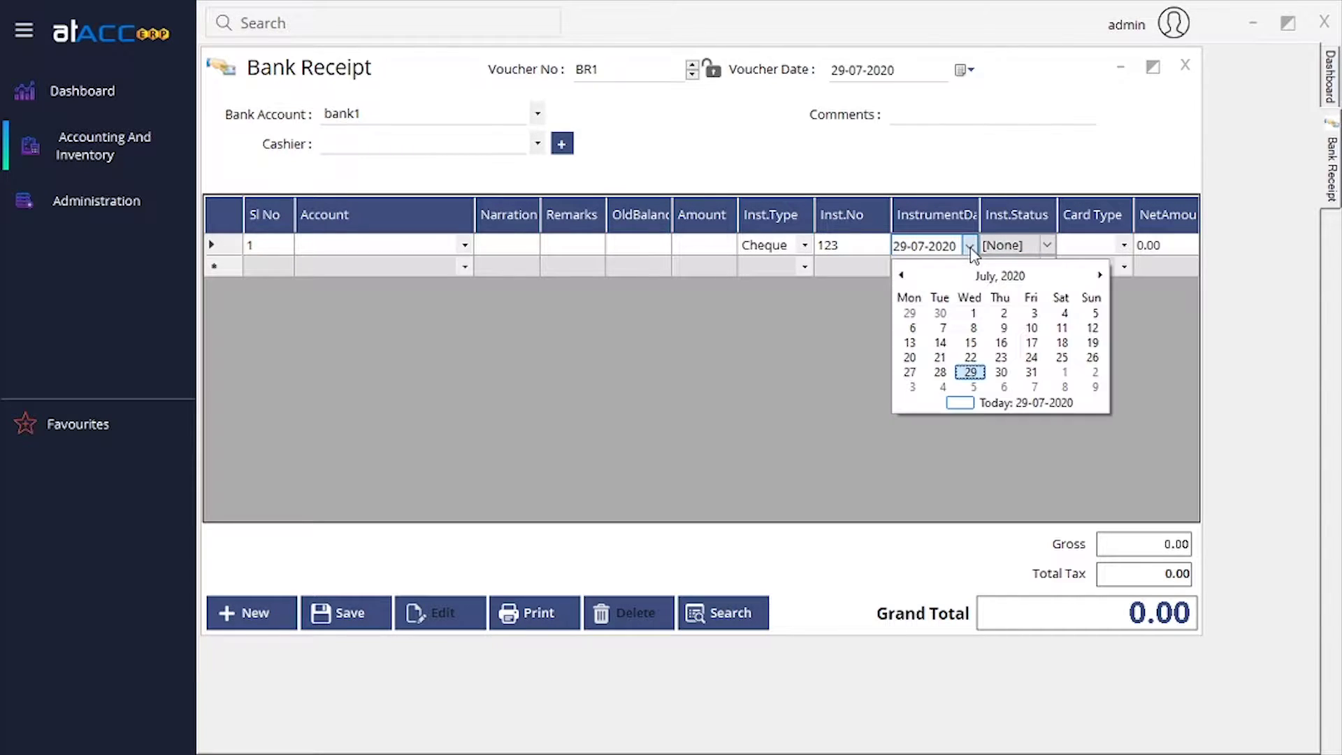
left_click(971, 246)
Keep instrument status [None], clear the card type, and select row 1's amount.
left_click(1047, 249)
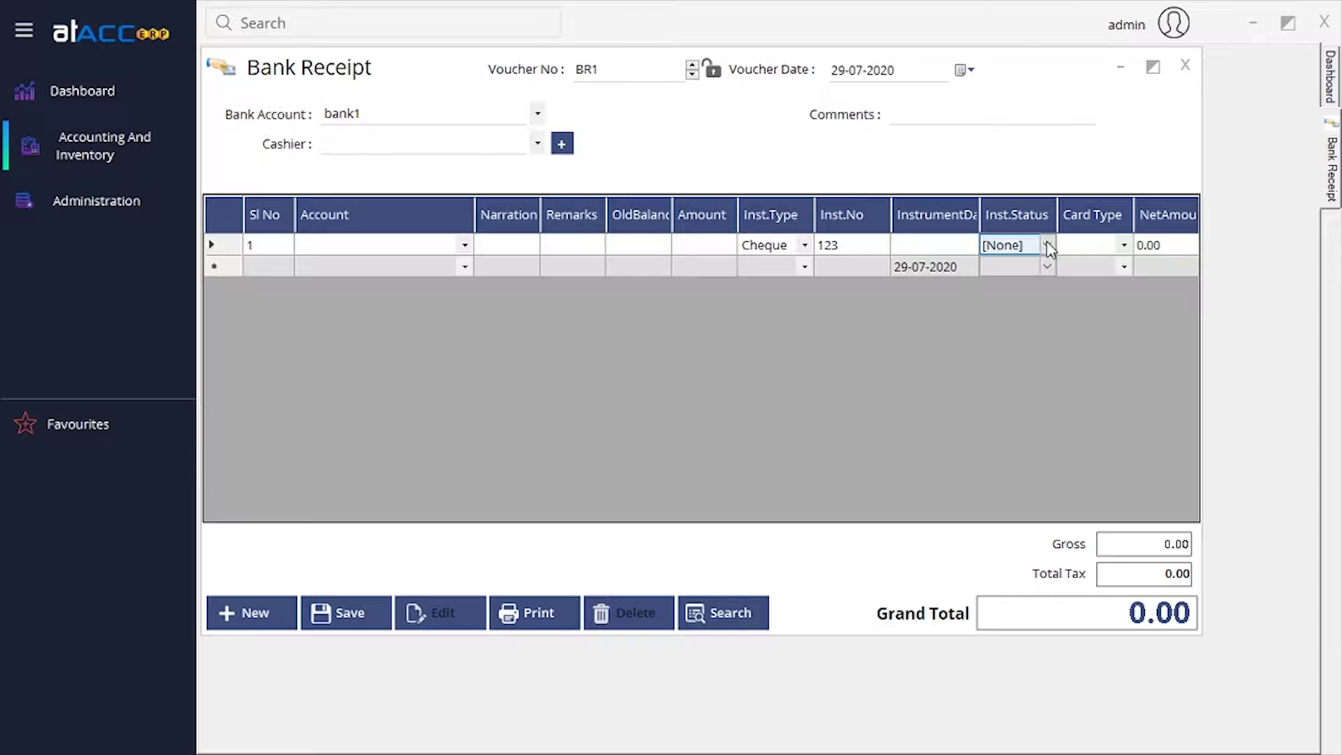
left_click(1047, 246)
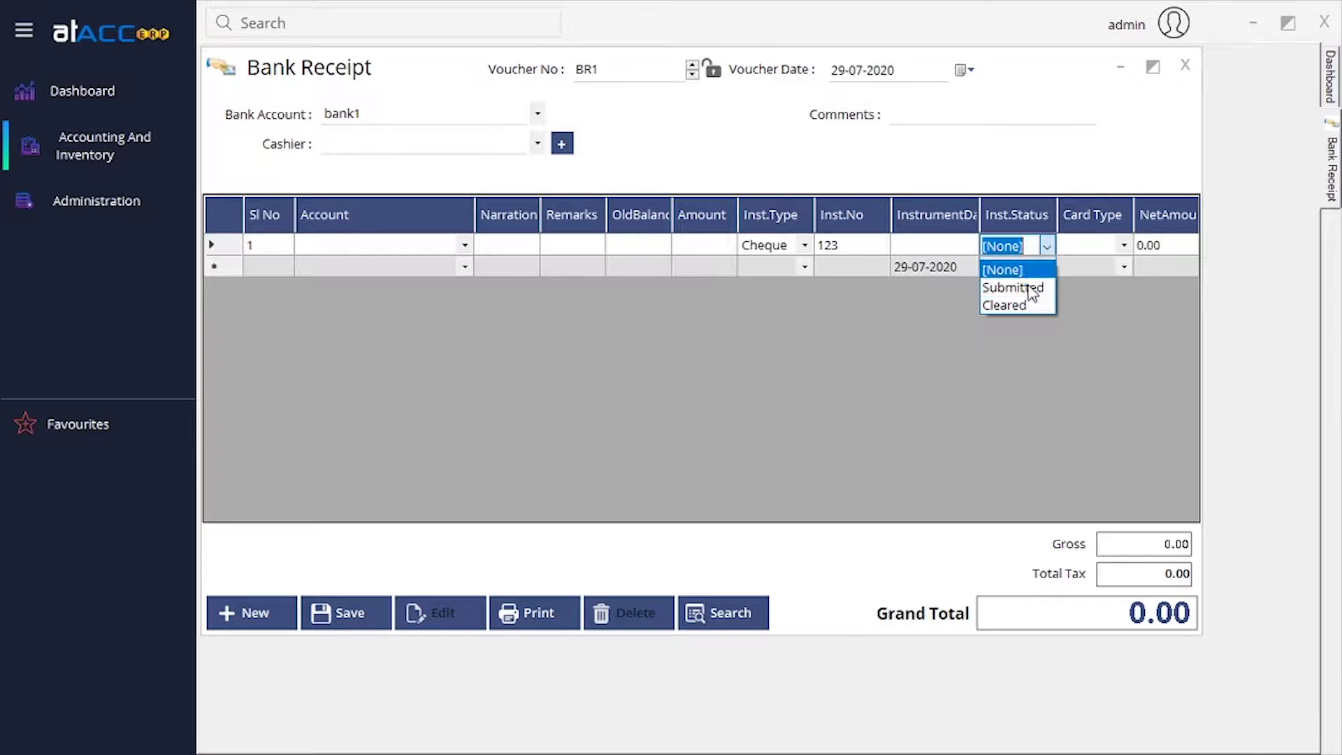
left_click(1027, 274)
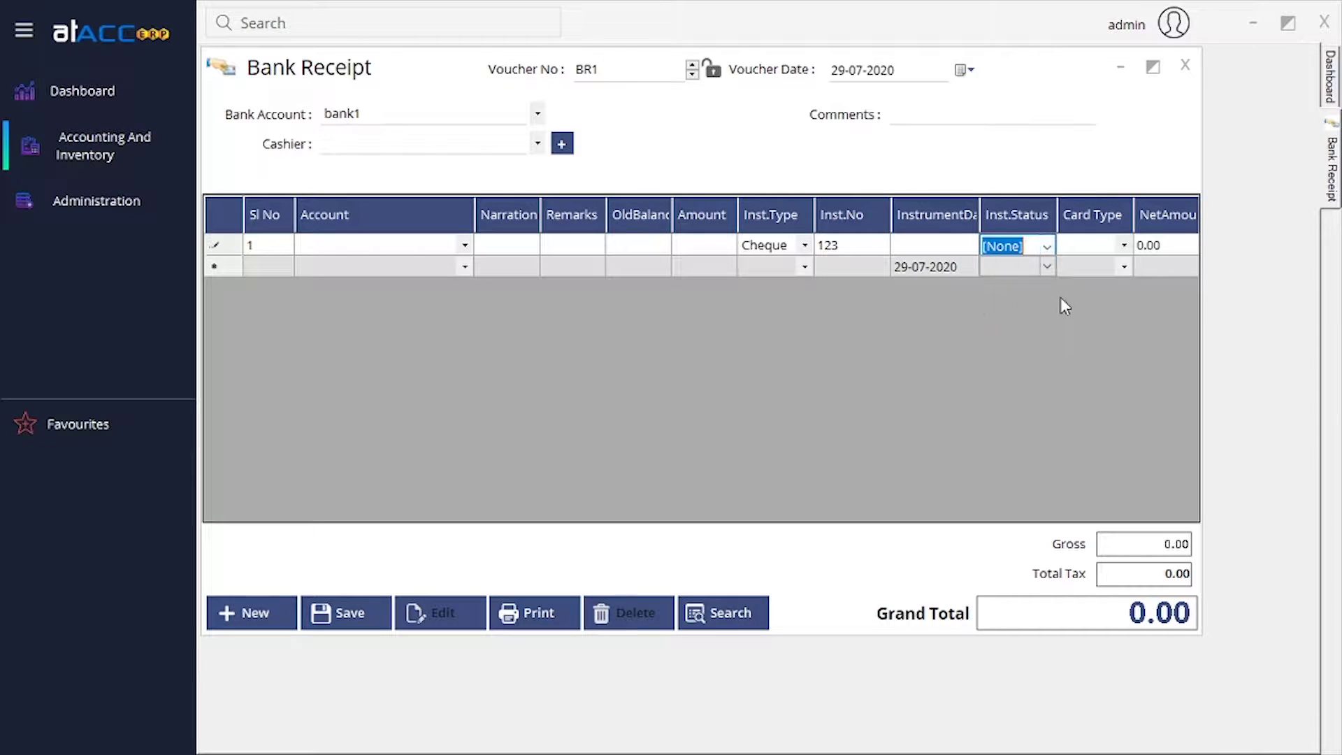
left_click(1123, 246)
left_click(1124, 248)
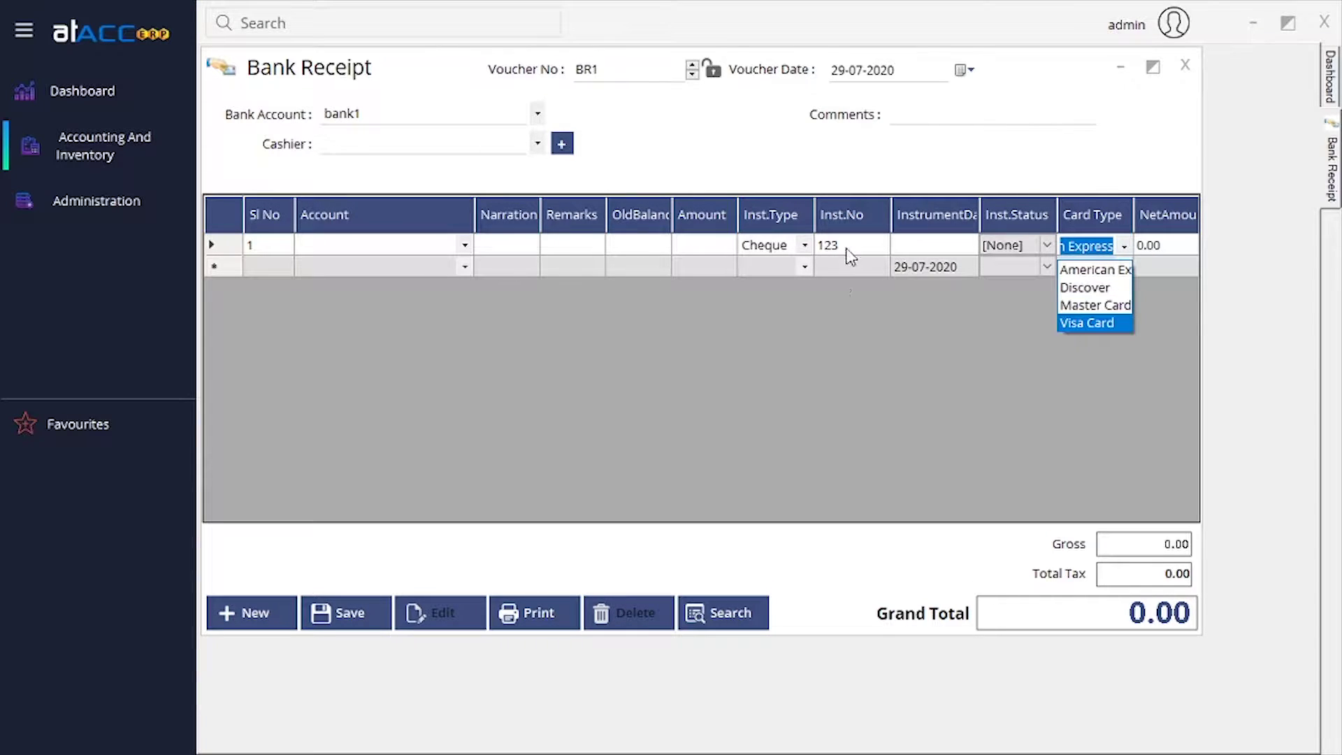
left_click(1123, 246)
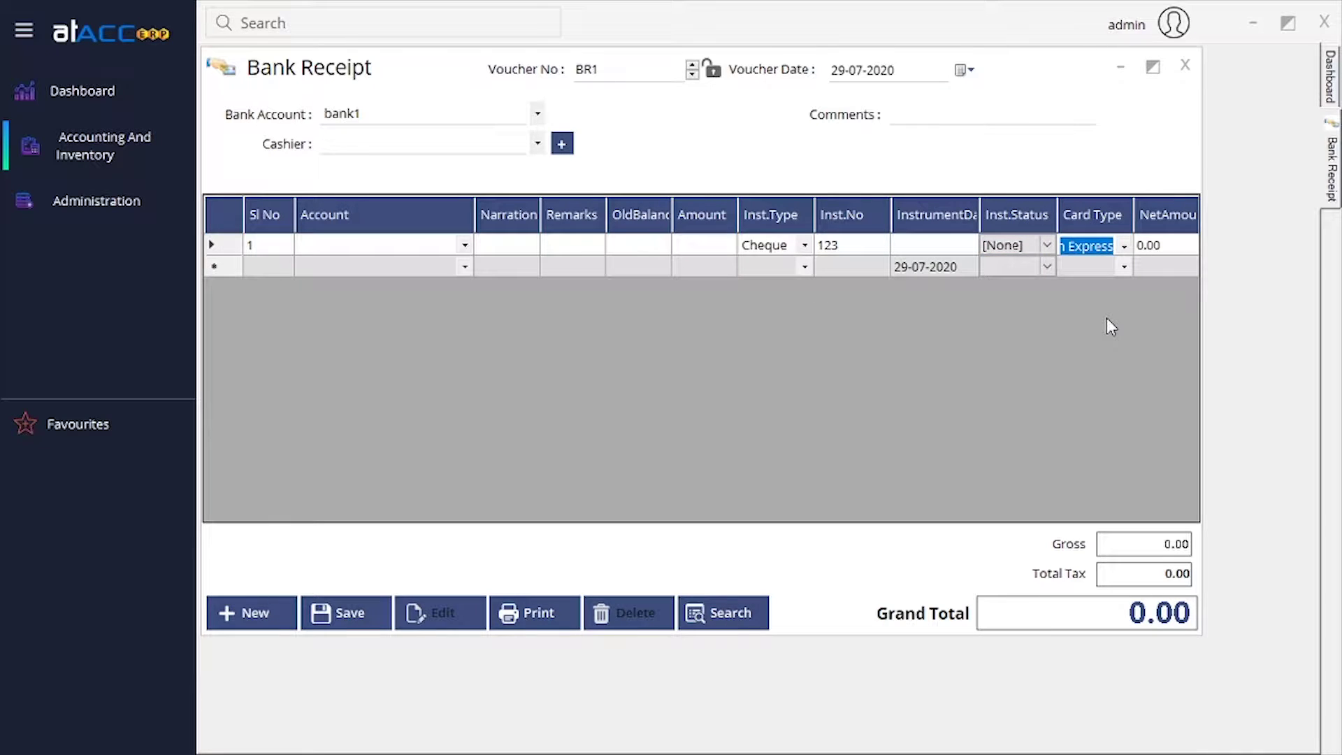
key("Delete")
left_click(1160, 248)
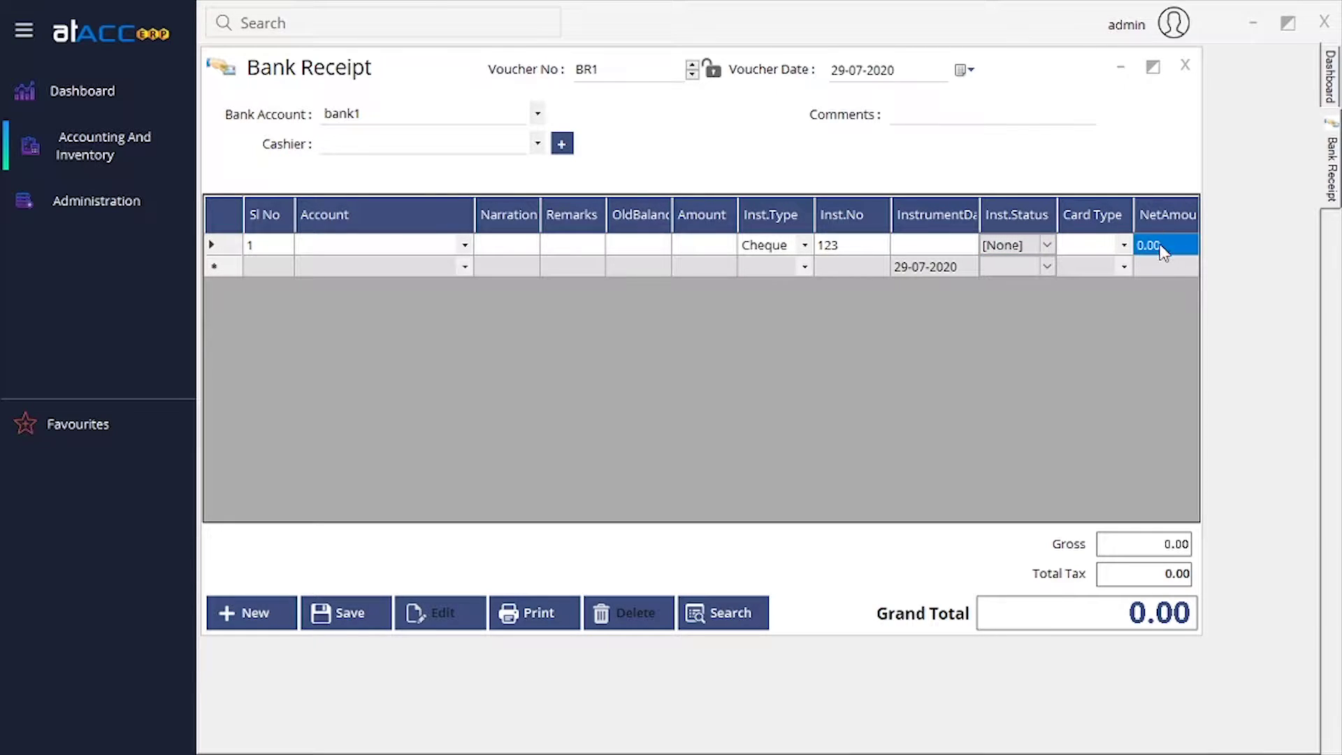
left_click(702, 245)
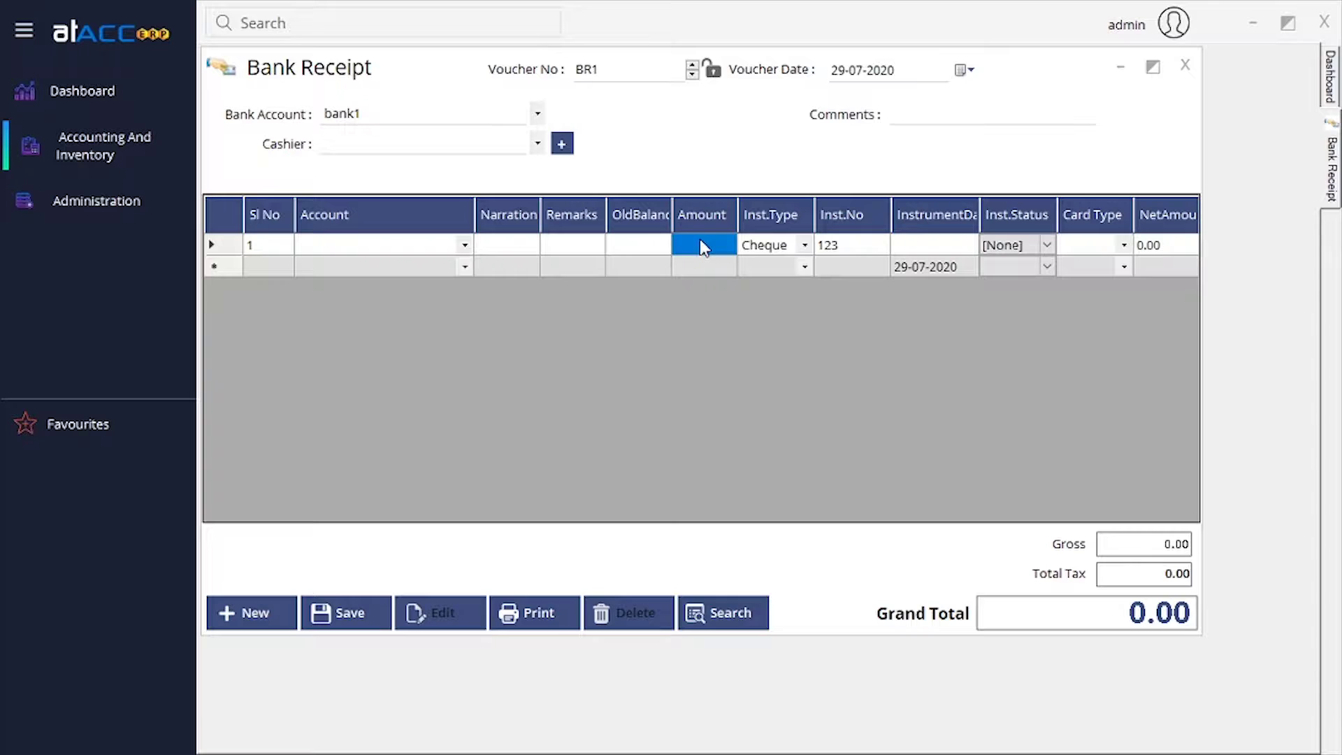
left_click(699, 245)
Close the bank receipt and open Bank Reconciliation from Transactions > Vouchers.
left_click(1187, 66)
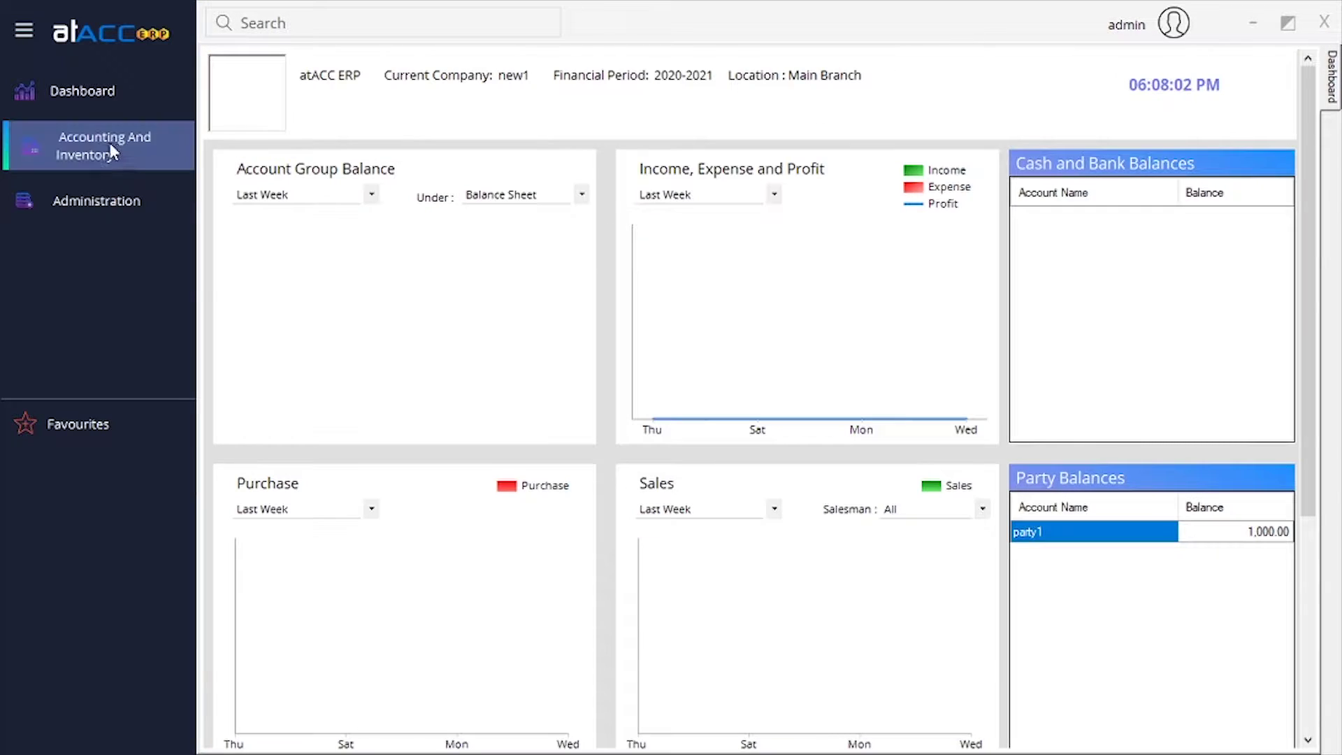
left_click(111, 143)
mouse_move(175, 179)
mouse_move(413, 182)
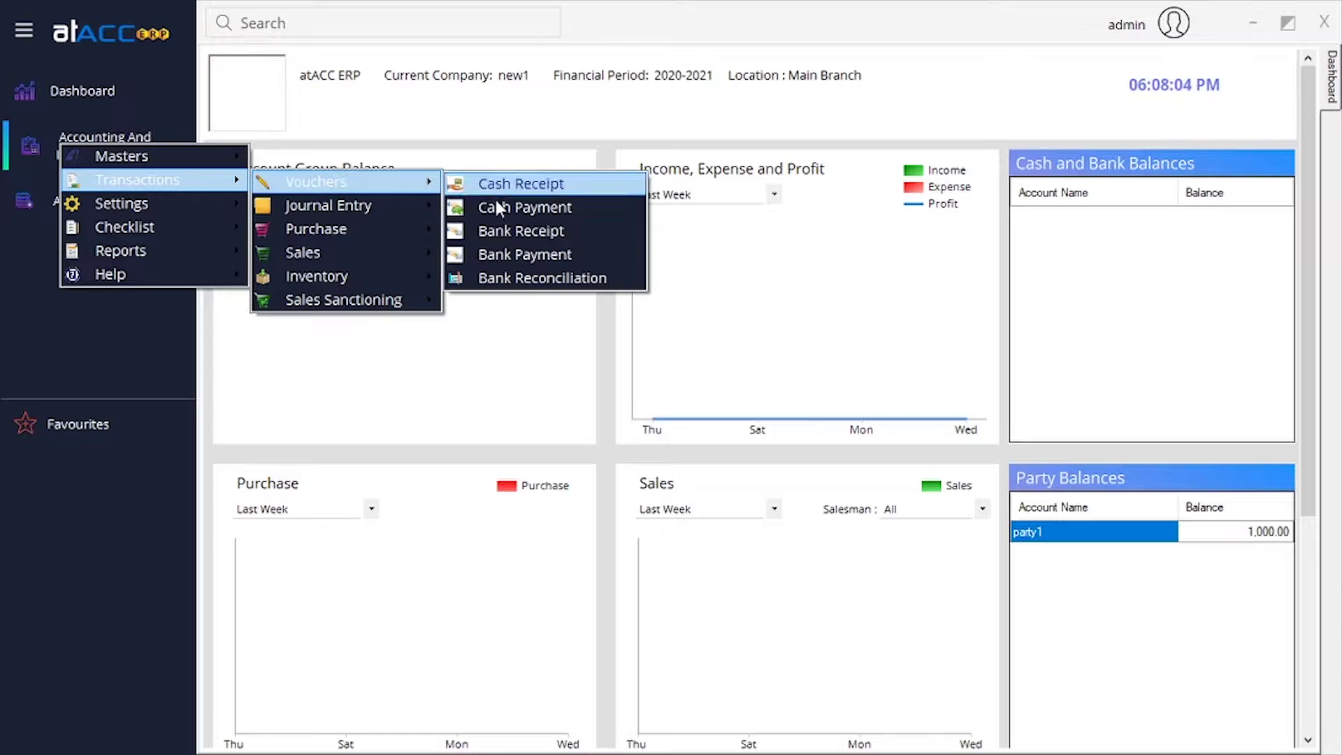
left_click(570, 279)
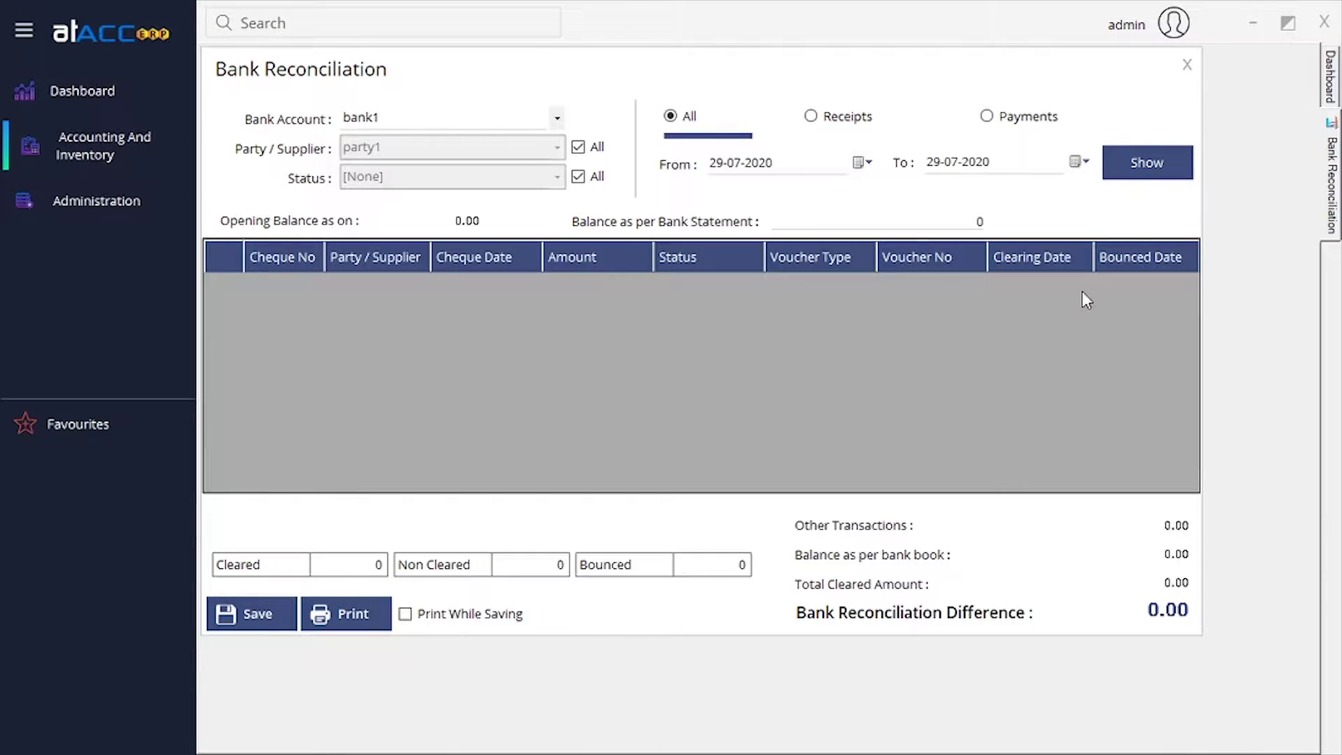
Try the status filter and Receipts, Payments, All views for bank1, then close the reconciliation.
left_click(420, 118)
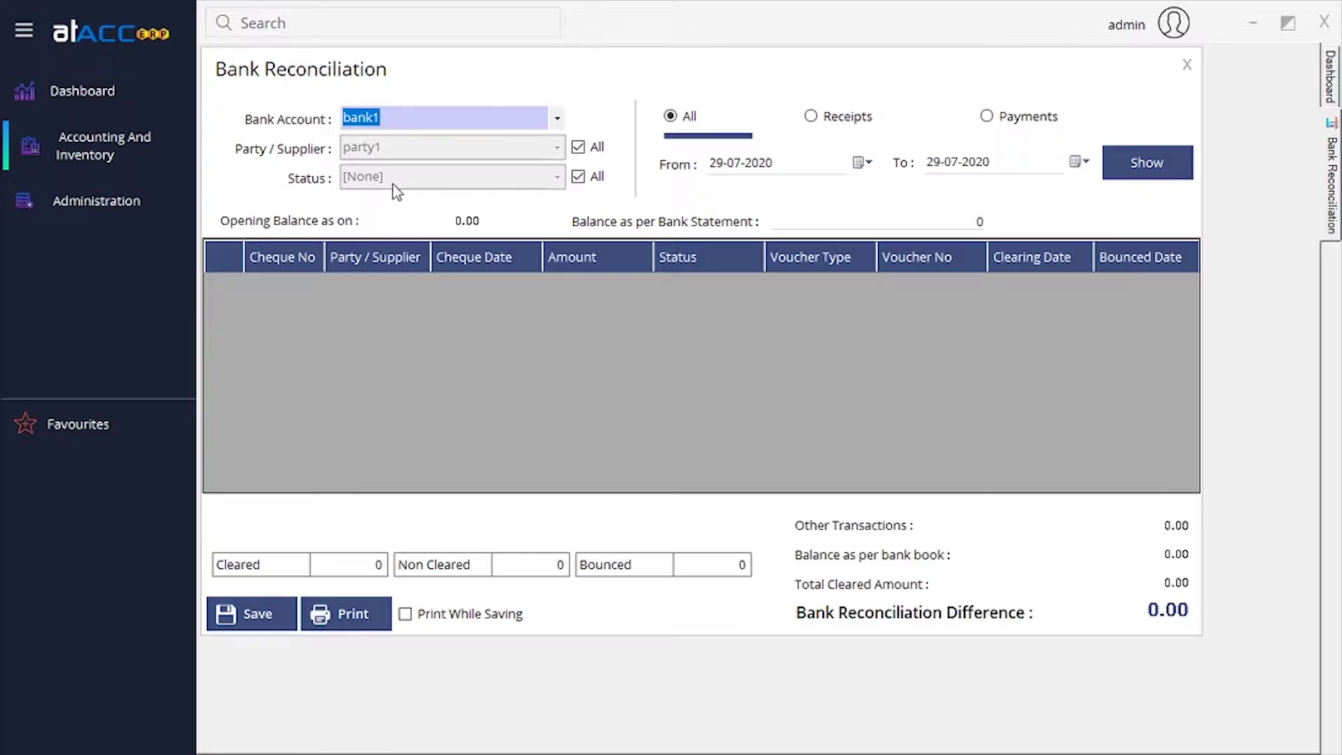
left_click(578, 176)
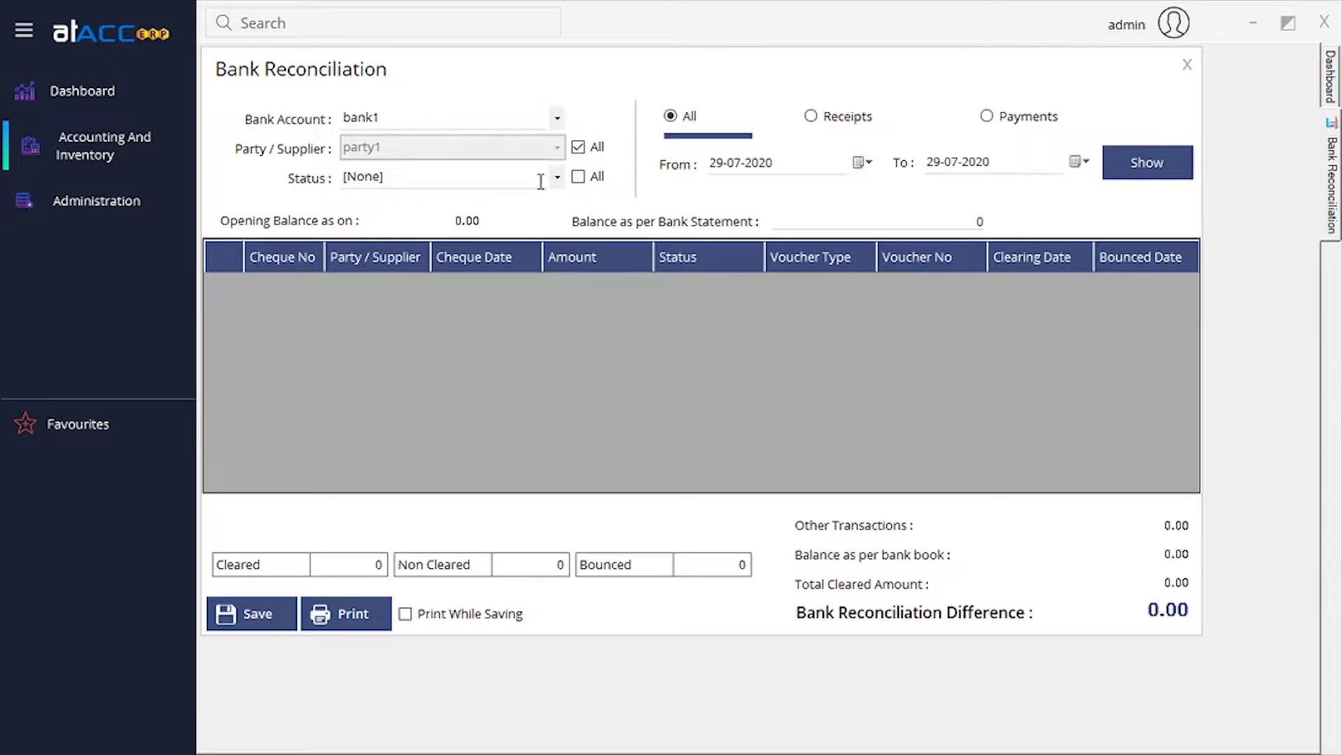
left_click(557, 177)
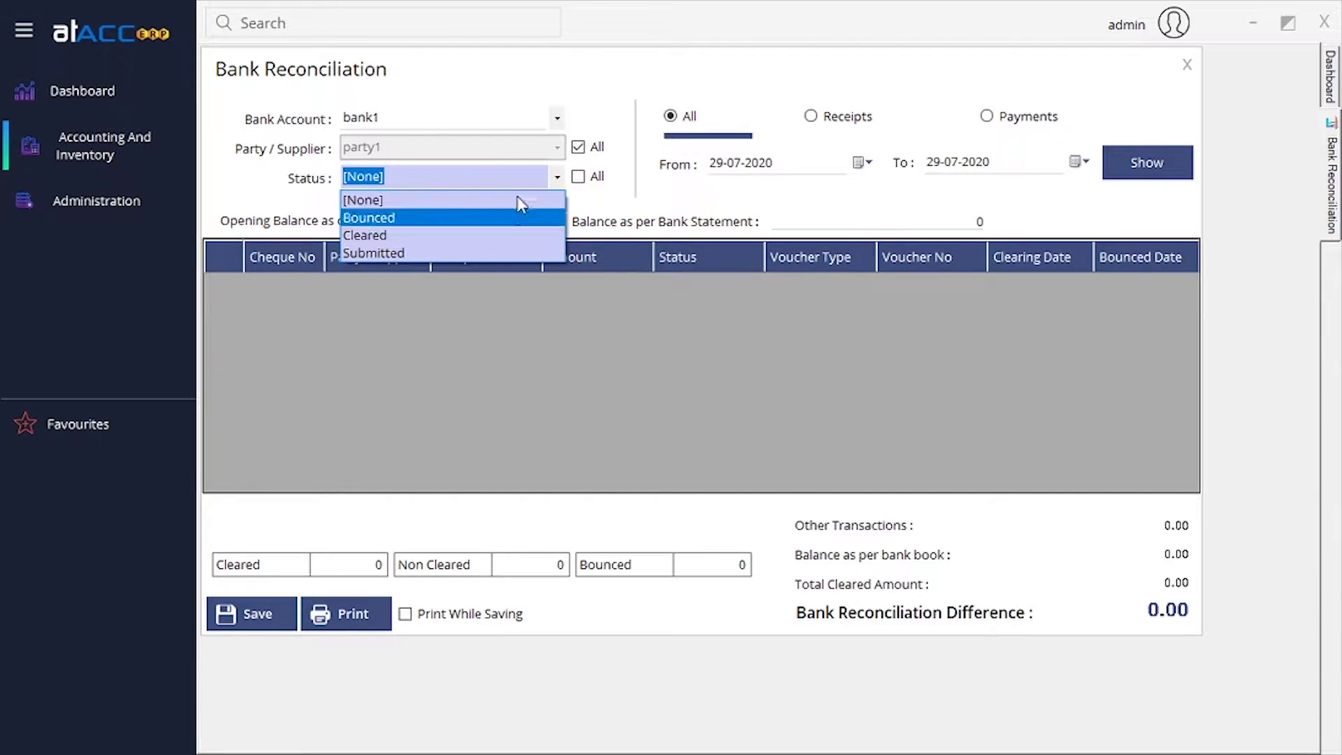
left_click(557, 176)
left_click(579, 179)
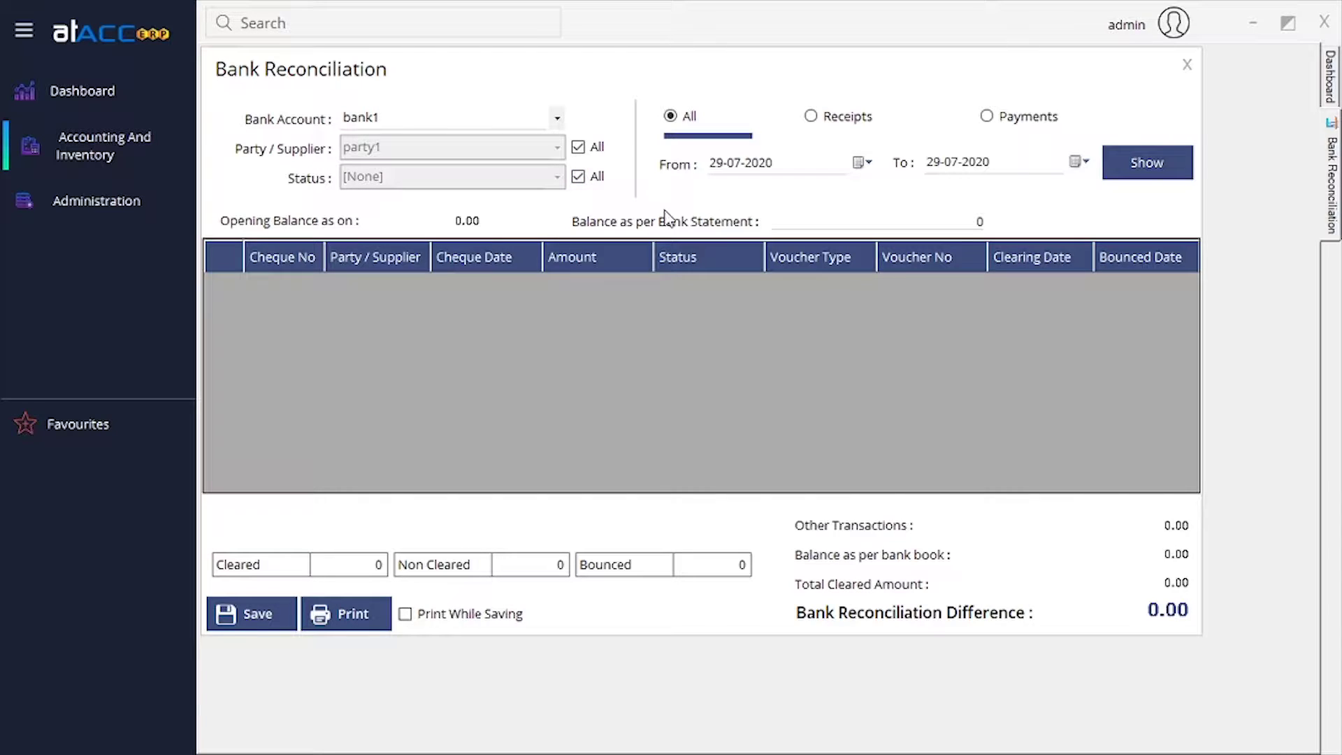
left_click(866, 128)
left_click(1009, 117)
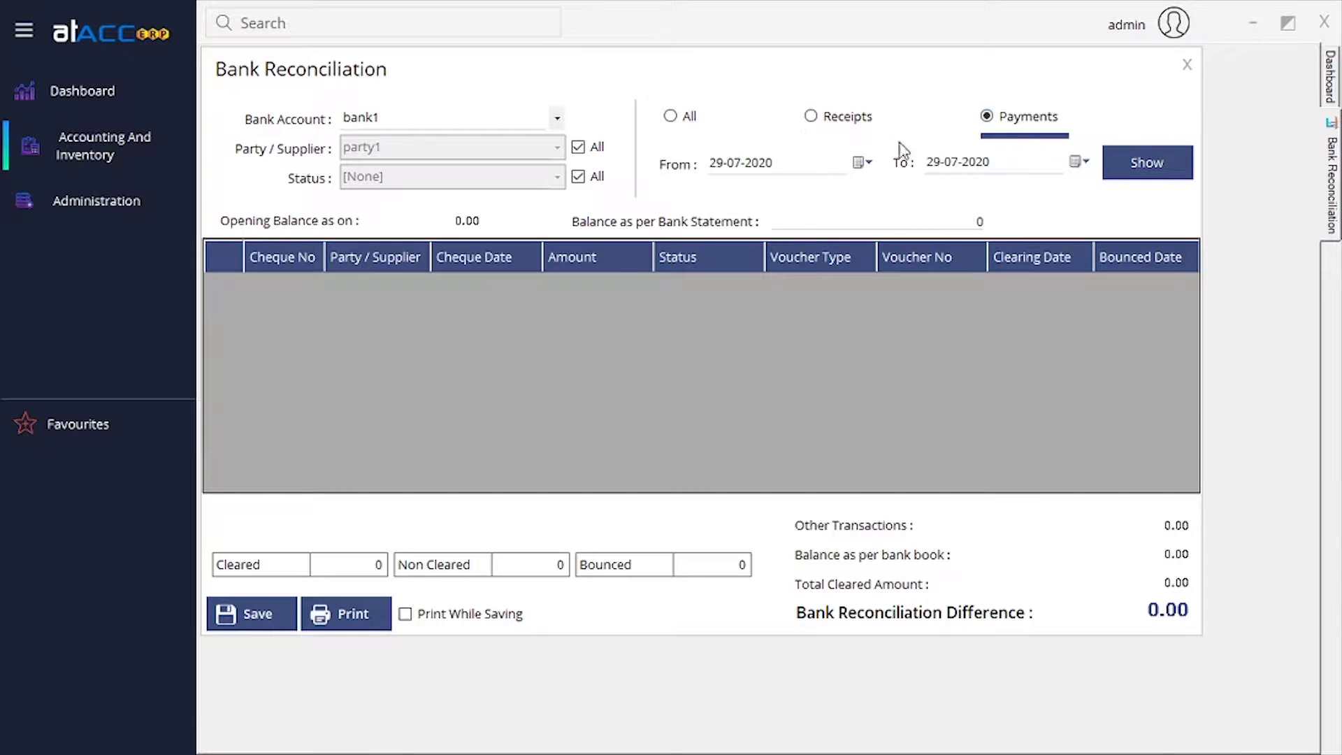
left_click(688, 126)
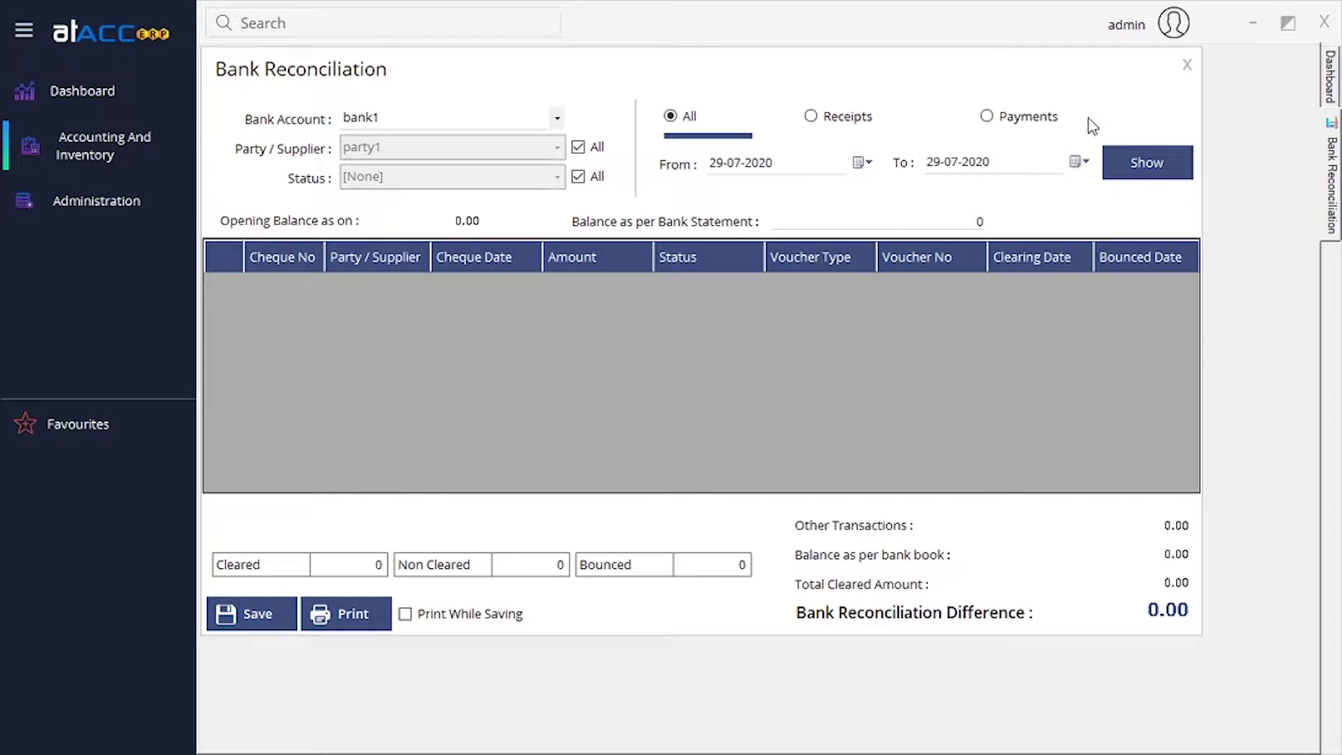
left_click(1187, 64)
Open a new Opening Balance voucher OB1 under Journal Entry.
left_click(144, 153)
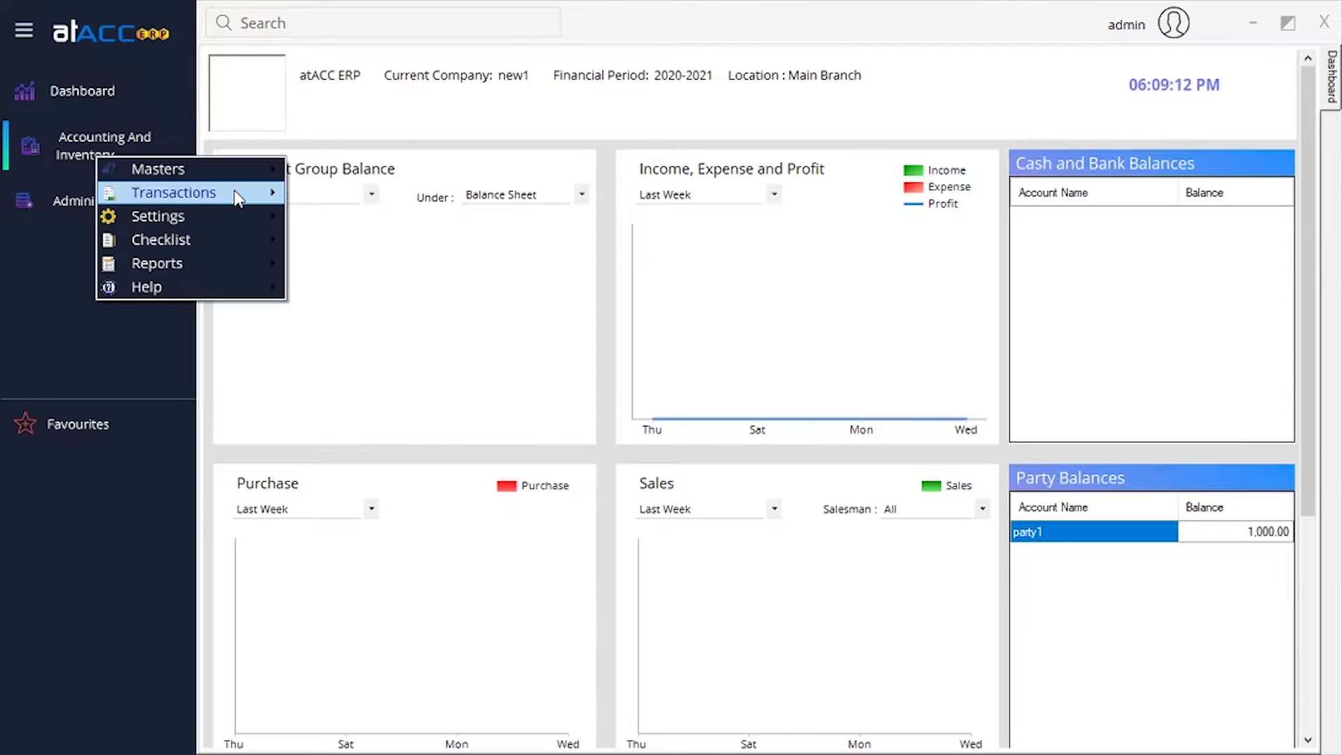
mouse_move(238, 196)
mouse_move(447, 218)
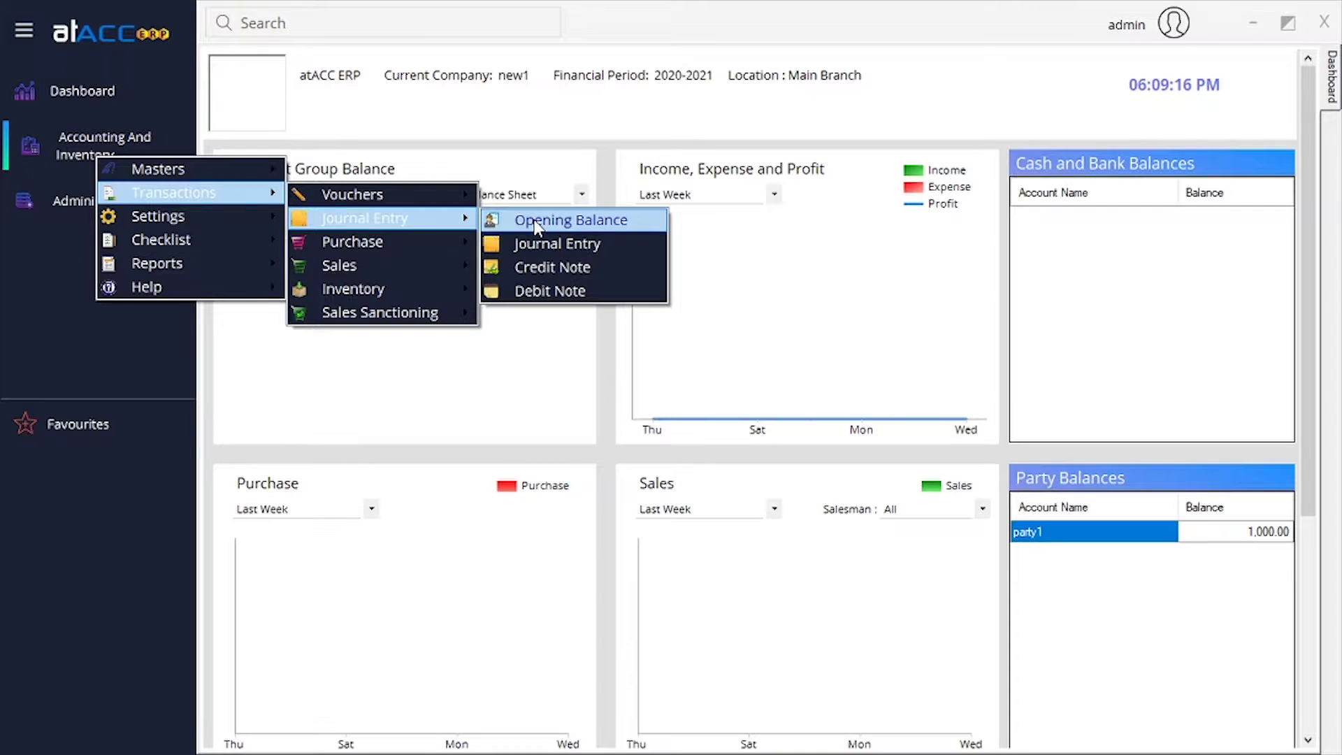
left_click(537, 225)
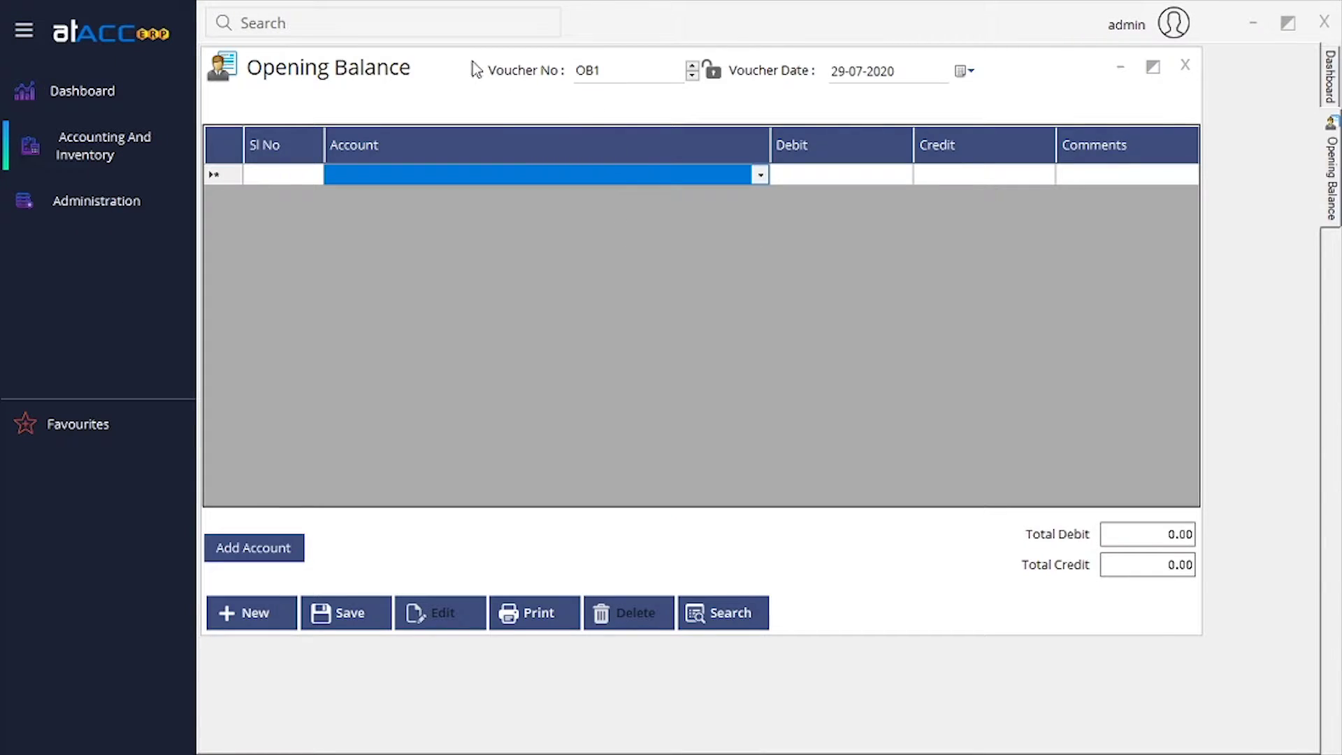
mouse_move(473, 61)
left_mouse_down()
mouse_move(483, 78)
mouse_move(471, 62)
left_mouse_up()
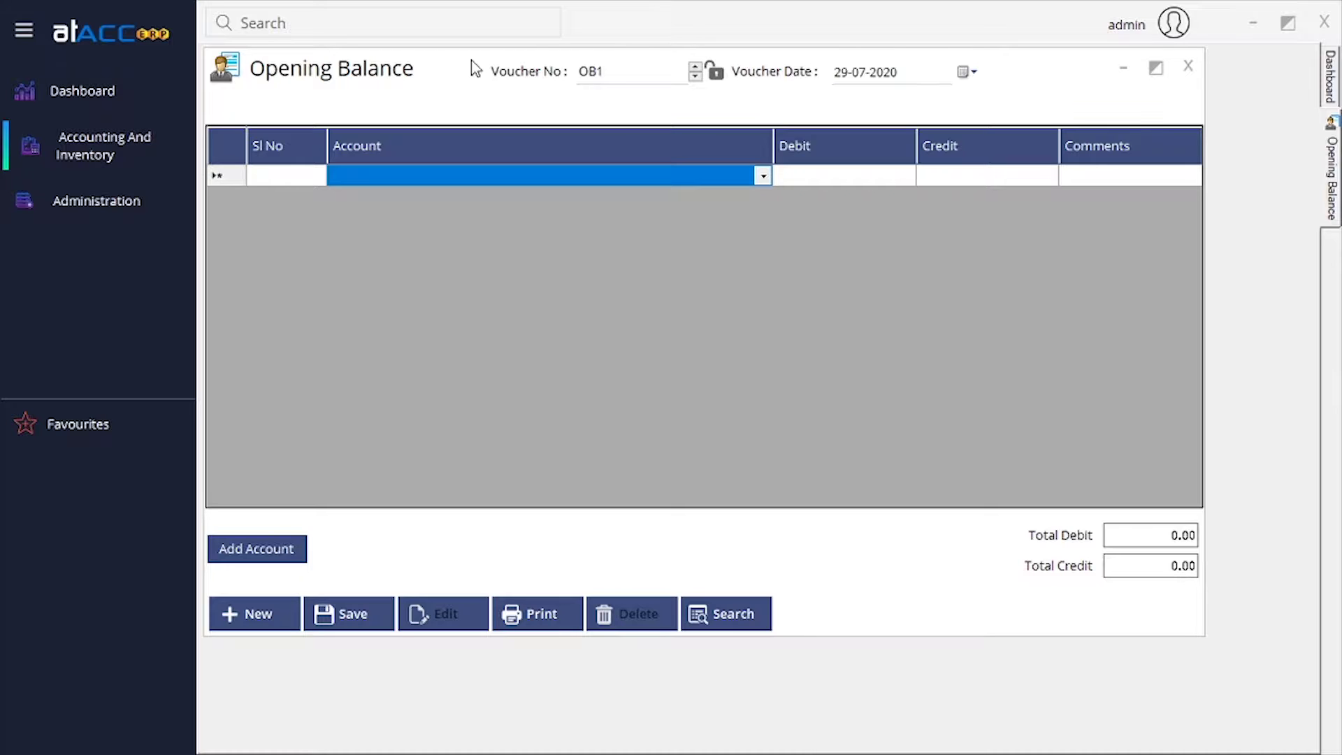
Pick Capital as the first line's account, visit its Debit, Credit and Comments, then close OB1.
left_click(765, 179)
left_click(767, 179)
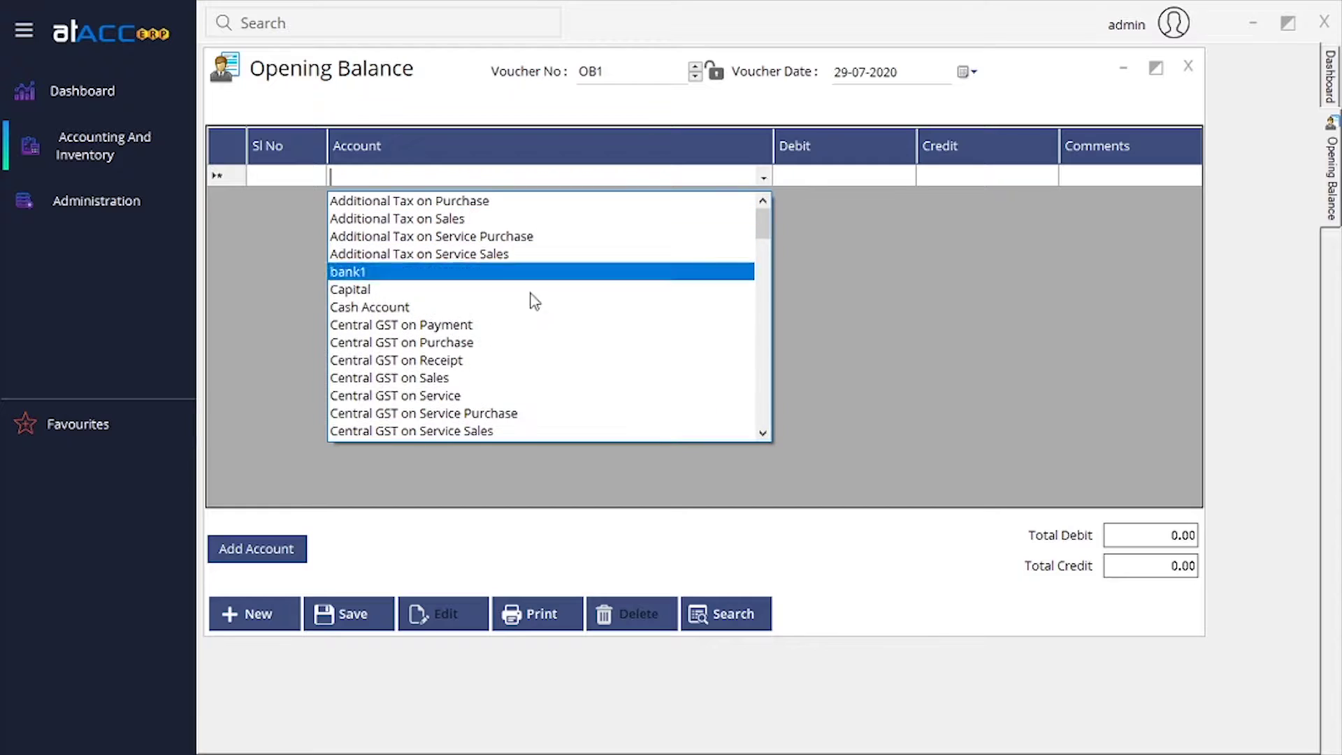
left_click(639, 291)
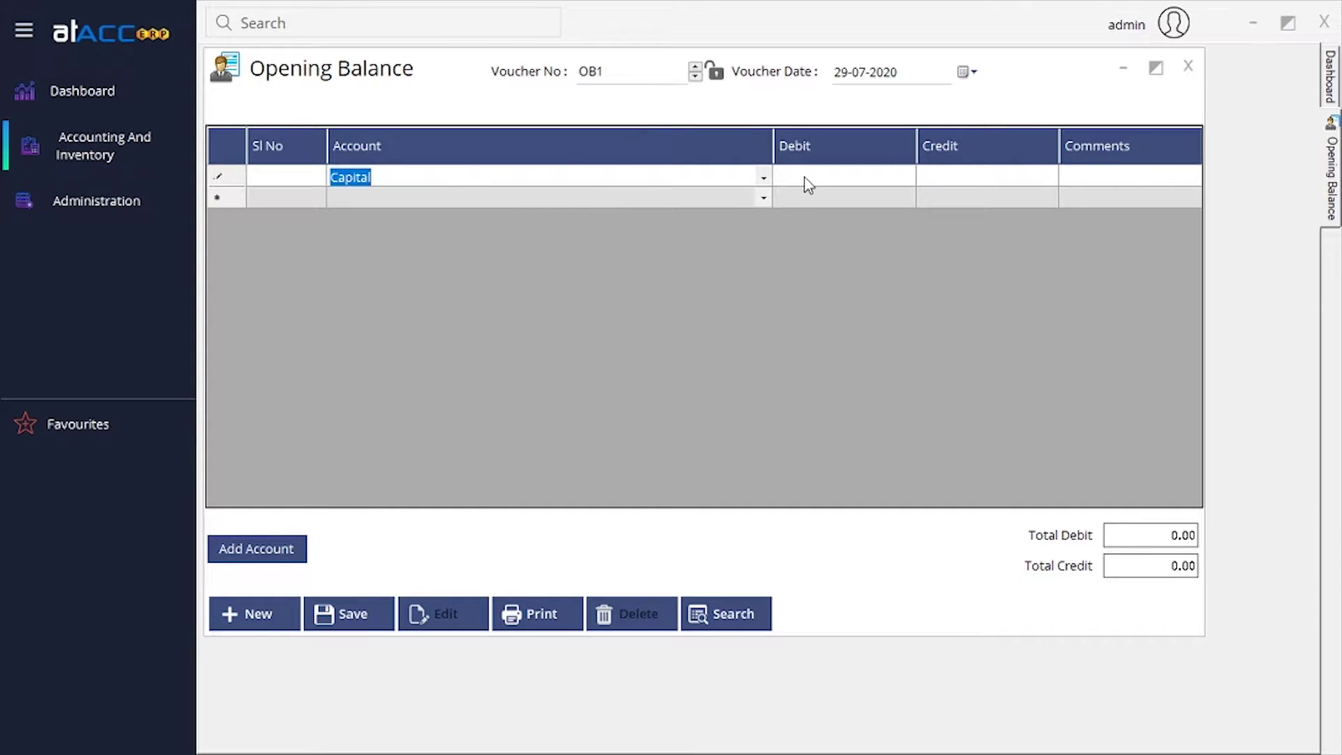
left_click(846, 177)
left_click(989, 175)
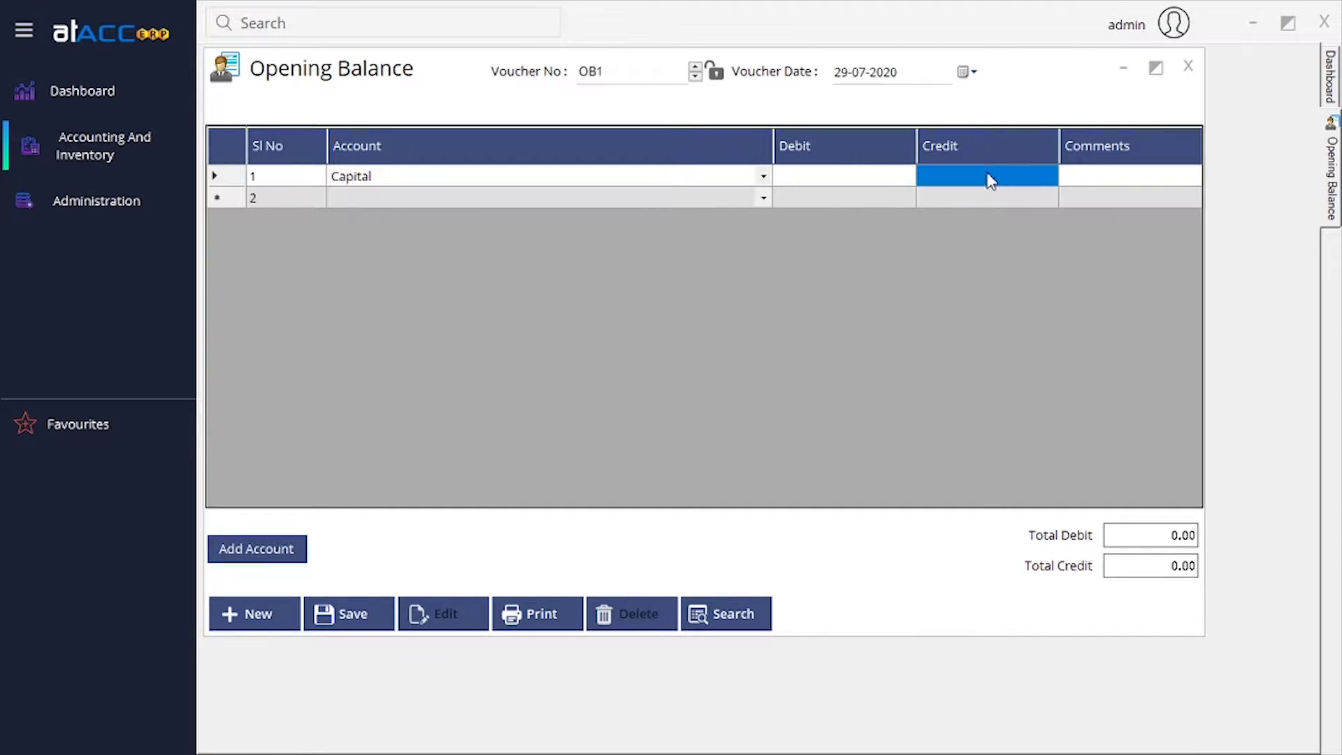
left_click(984, 175)
left_click(1102, 176)
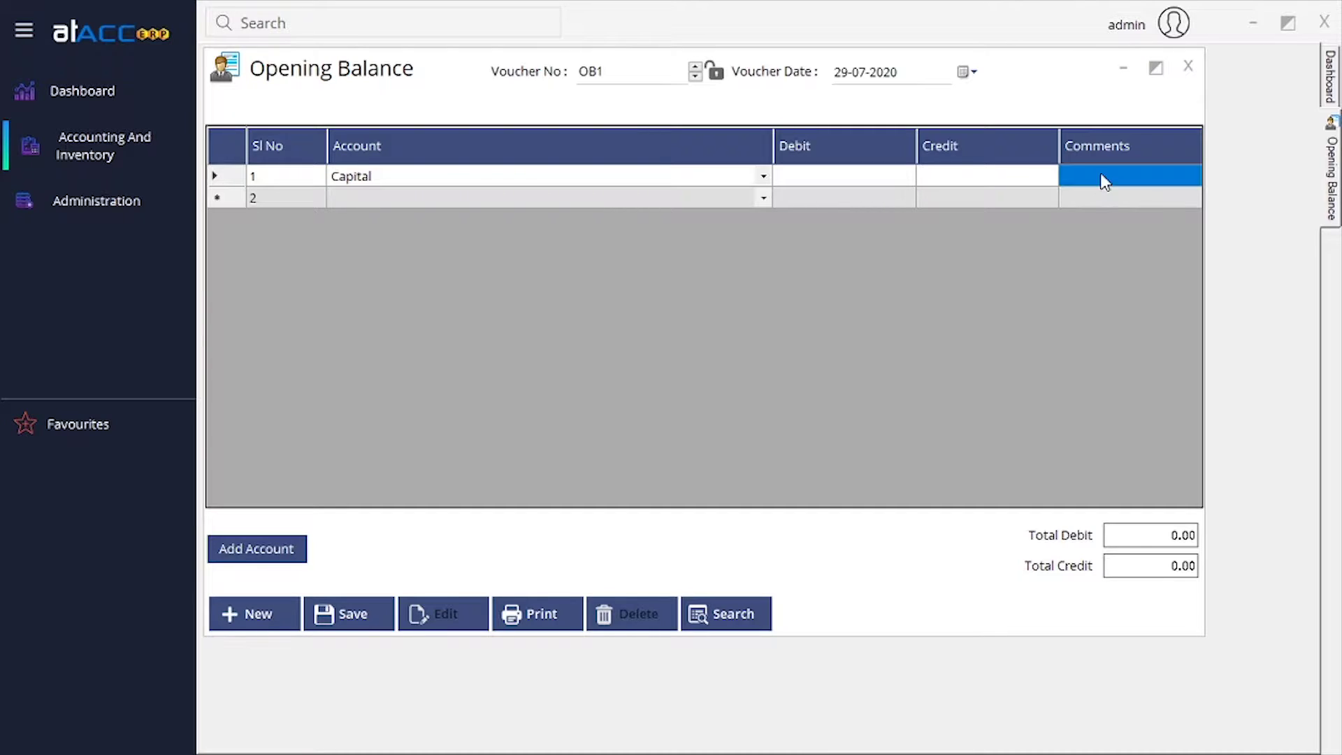
left_click(1102, 181)
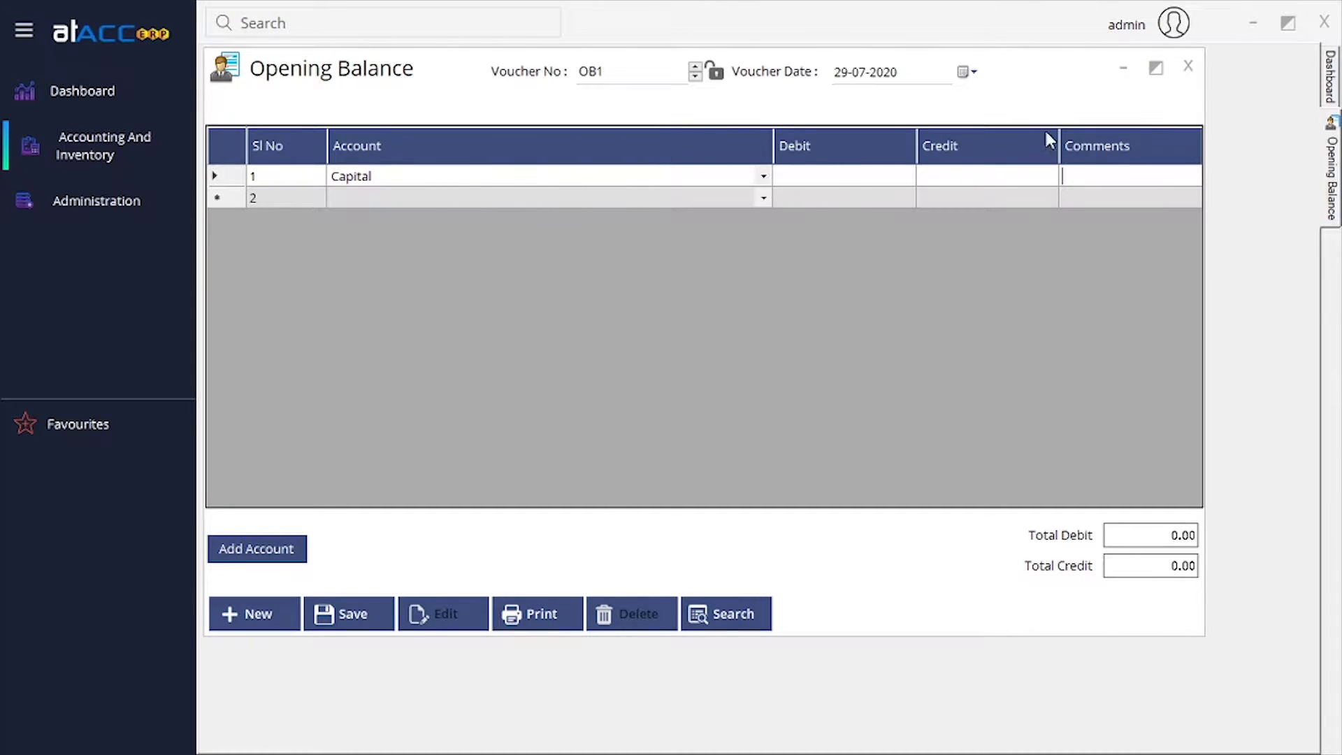
left_click(1188, 67)
left_click(139, 153)
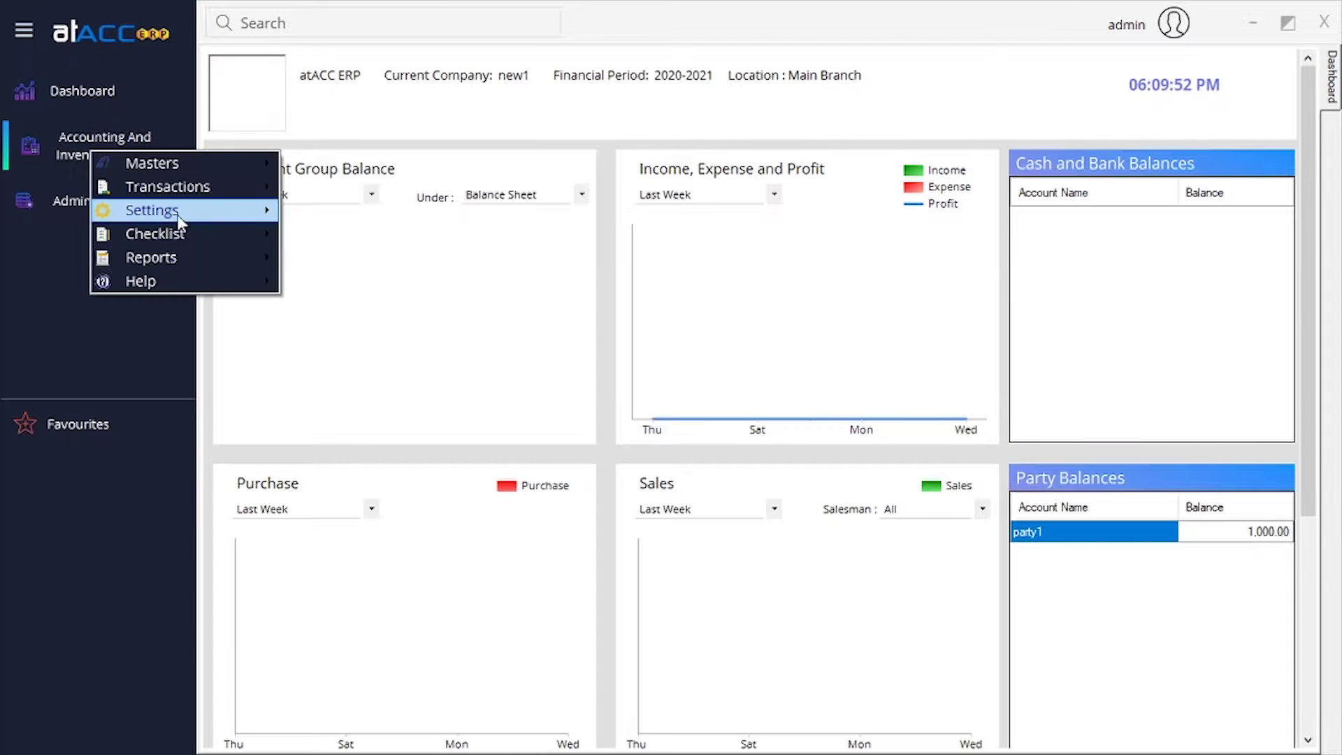
Open a new Journal Entry JE1 and allow Cash Account in it.
mouse_move(210, 186)
mouse_move(392, 222)
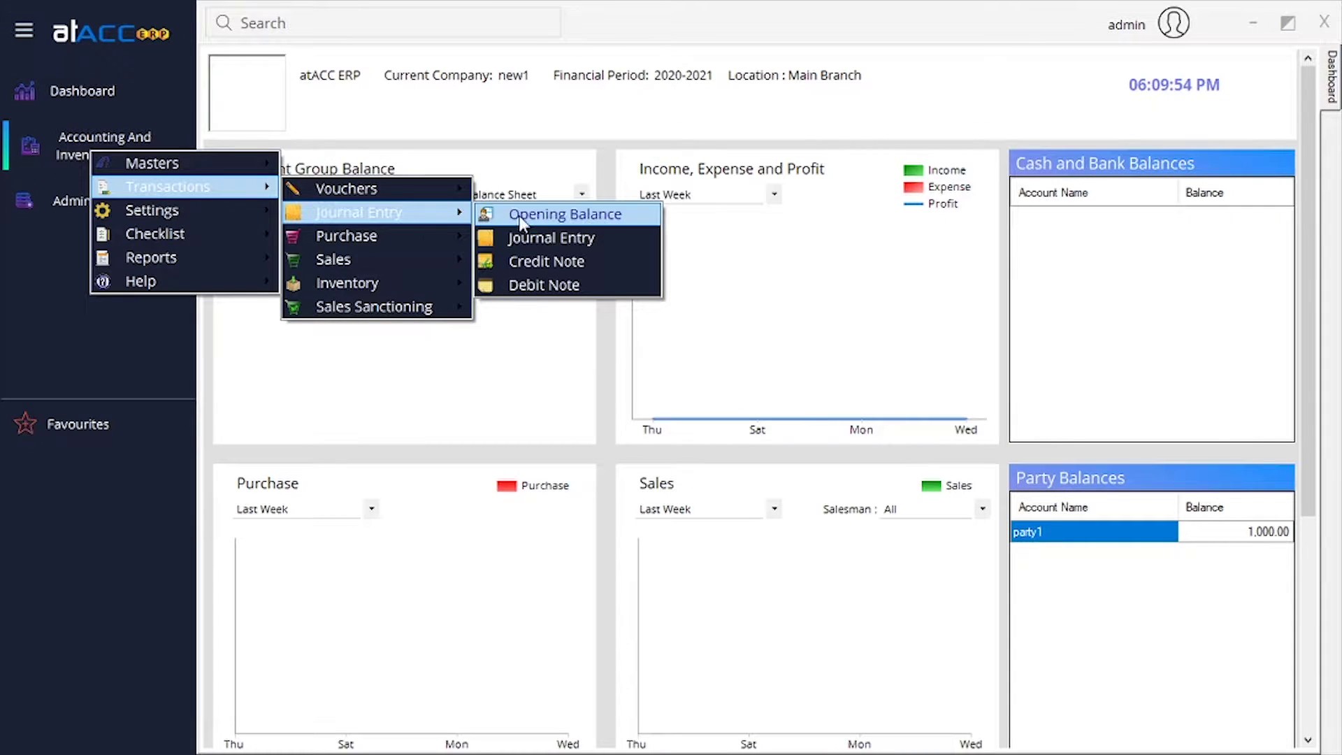
left_click(542, 241)
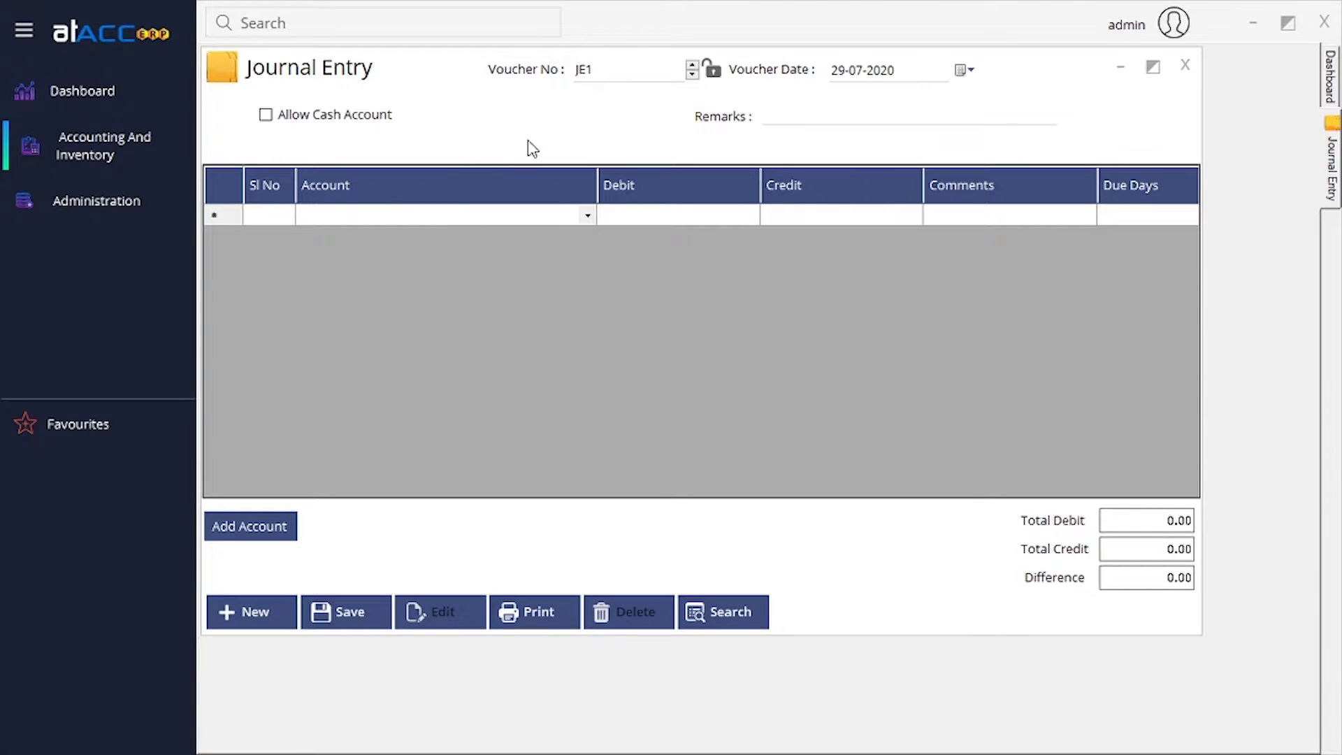
left_click(822, 116)
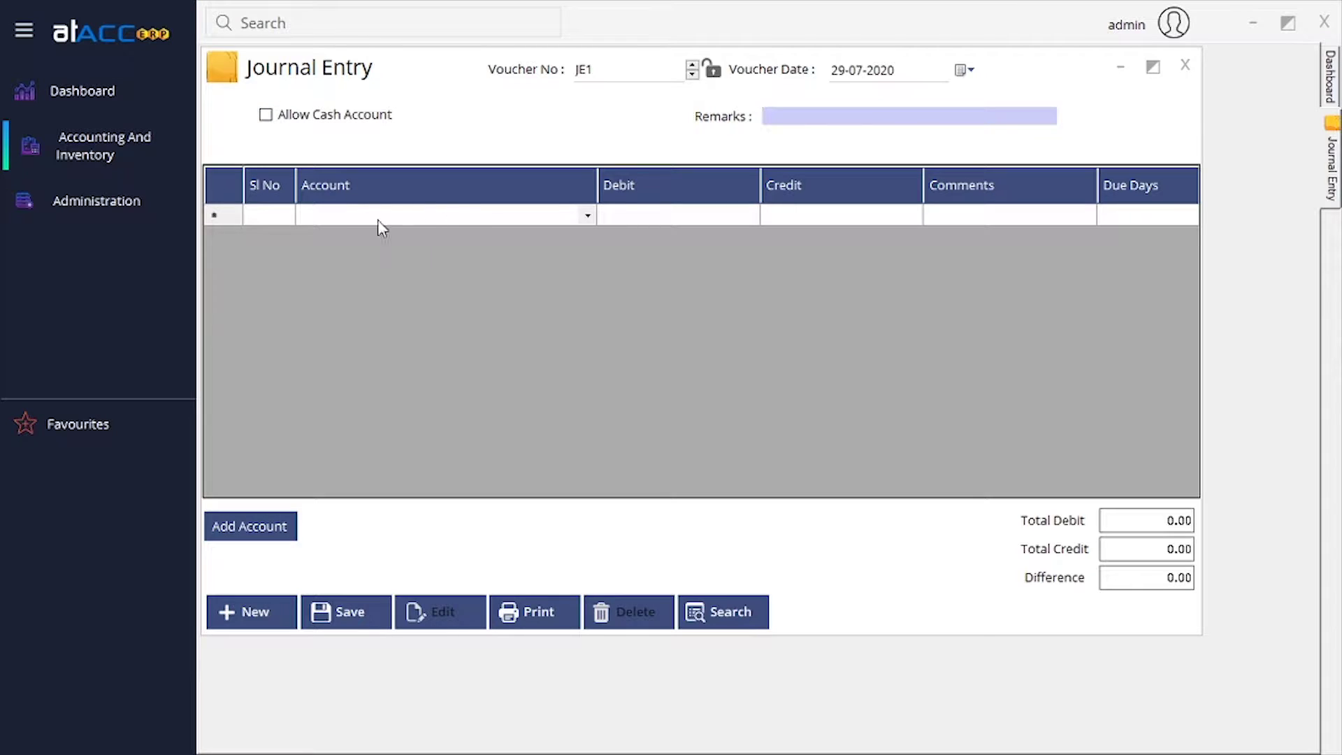
left_click(279, 117)
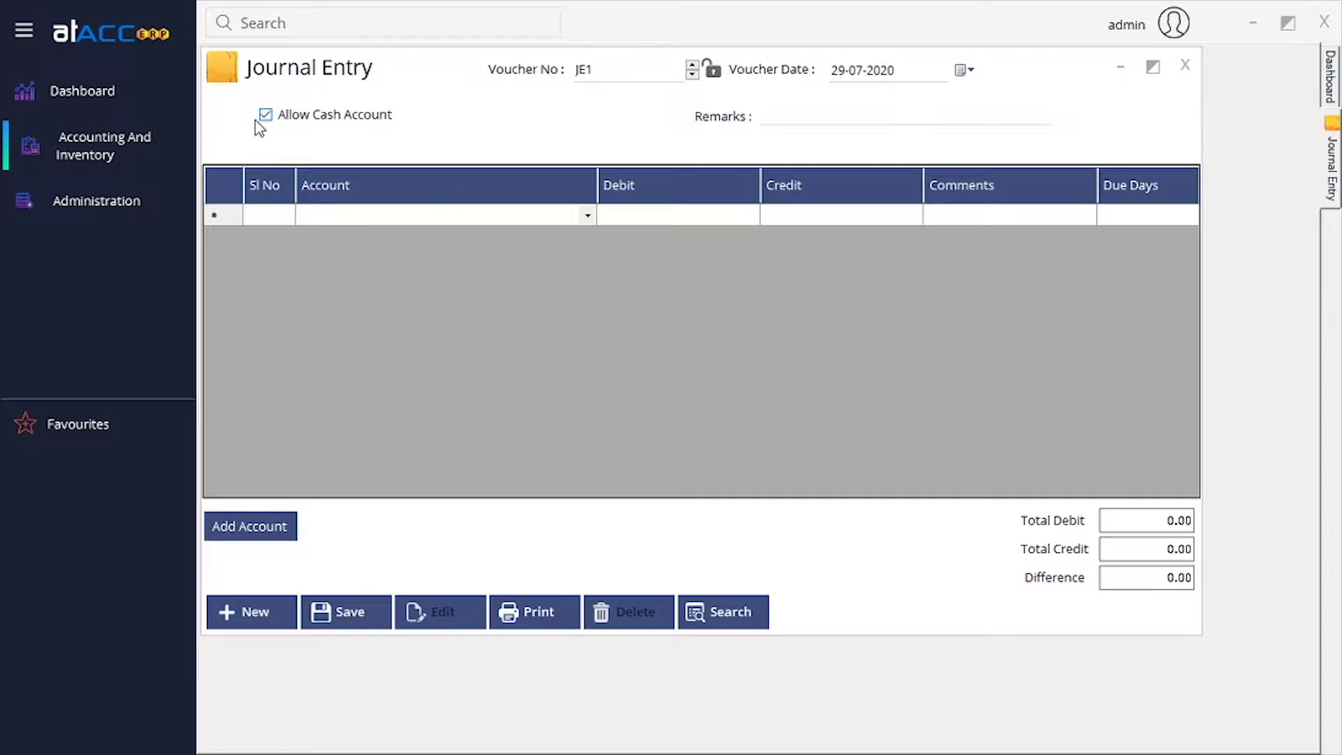
Pick Cash Account on line 1 and enter a 1000 debit.
left_click(591, 216)
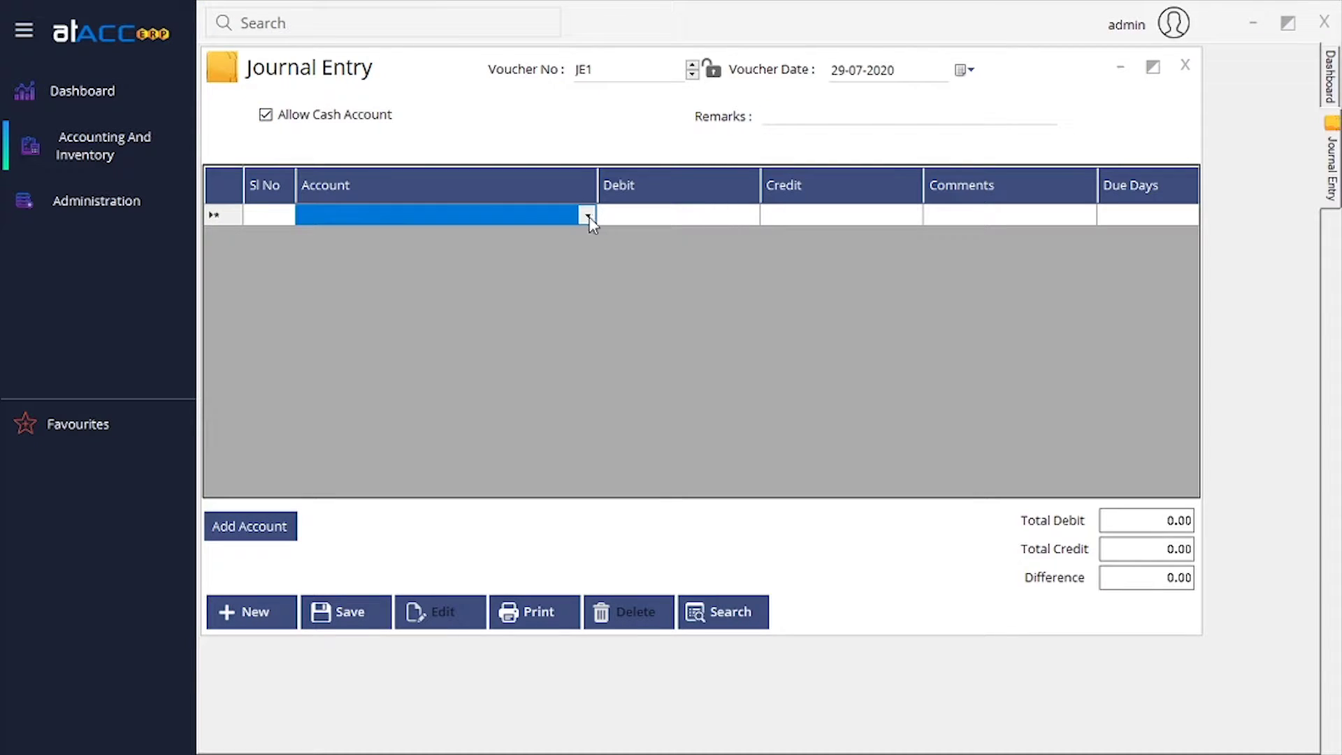
left_click(589, 217)
left_click(589, 217)
left_click(590, 218)
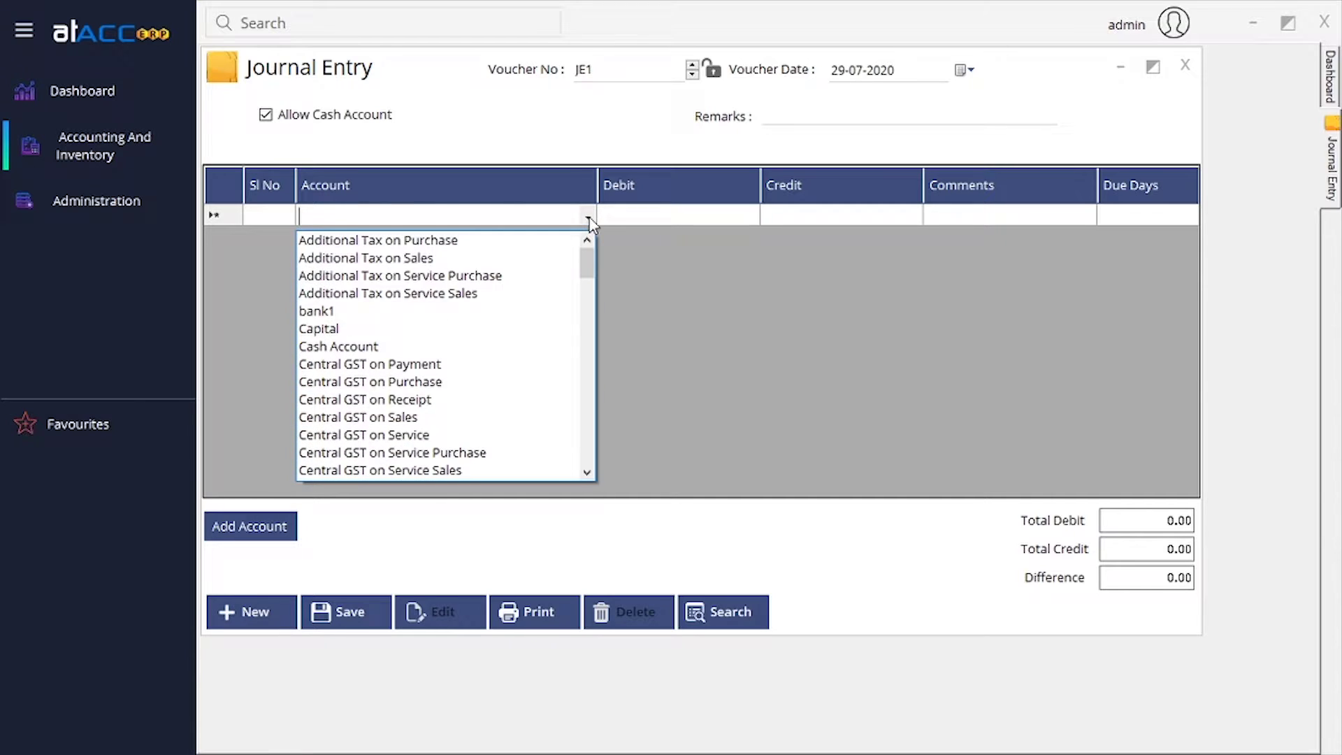
left_click(411, 347)
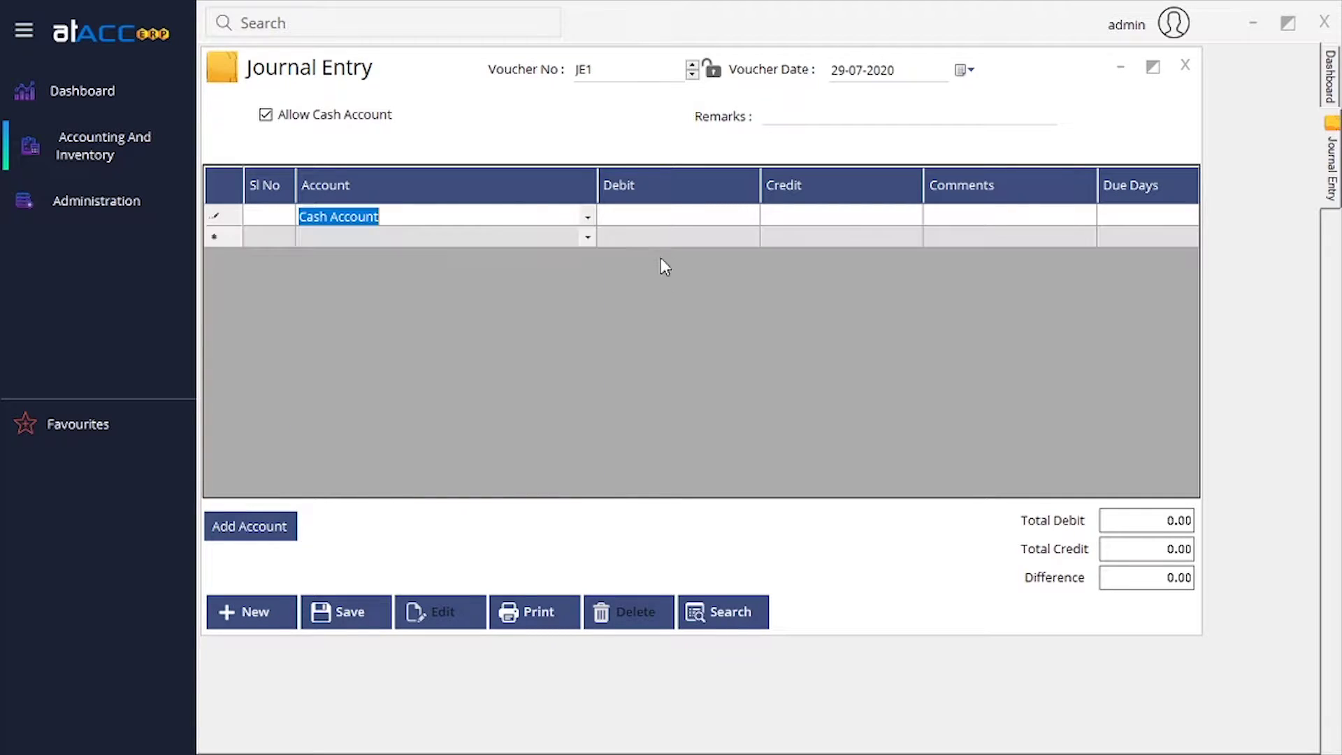
left_click(656, 218)
left_click(656, 219)
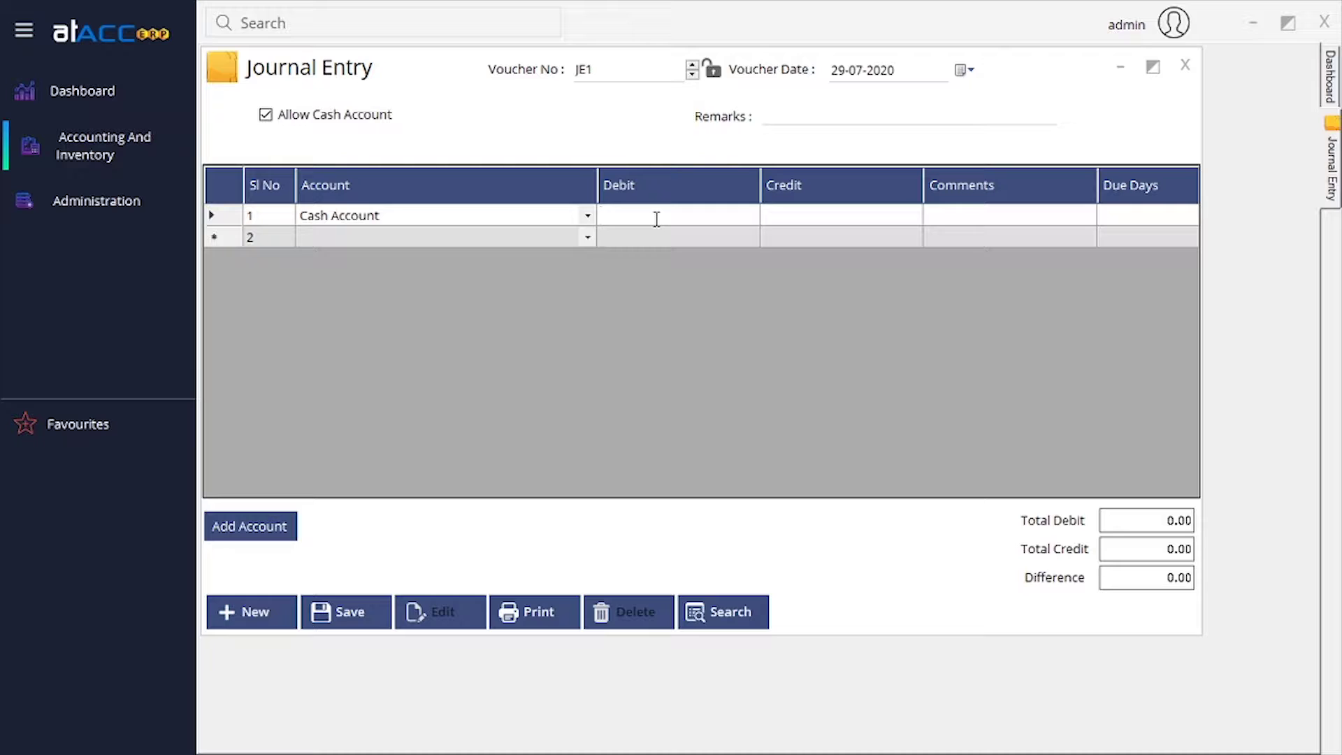
type("1000")
Commit the 1,000.00 debit and choose bank1 as line two's account.
left_click(1028, 222)
key("Tab")
key("Tab")
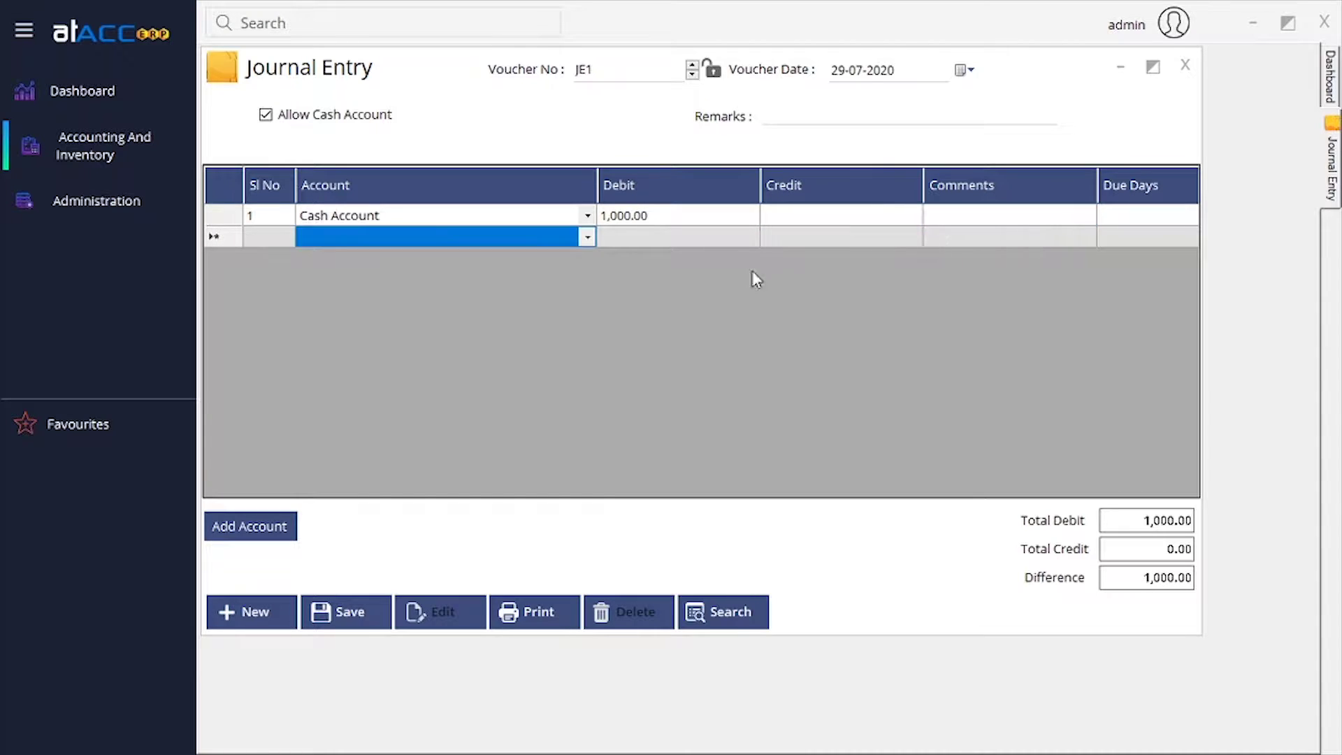
left_click(587, 239)
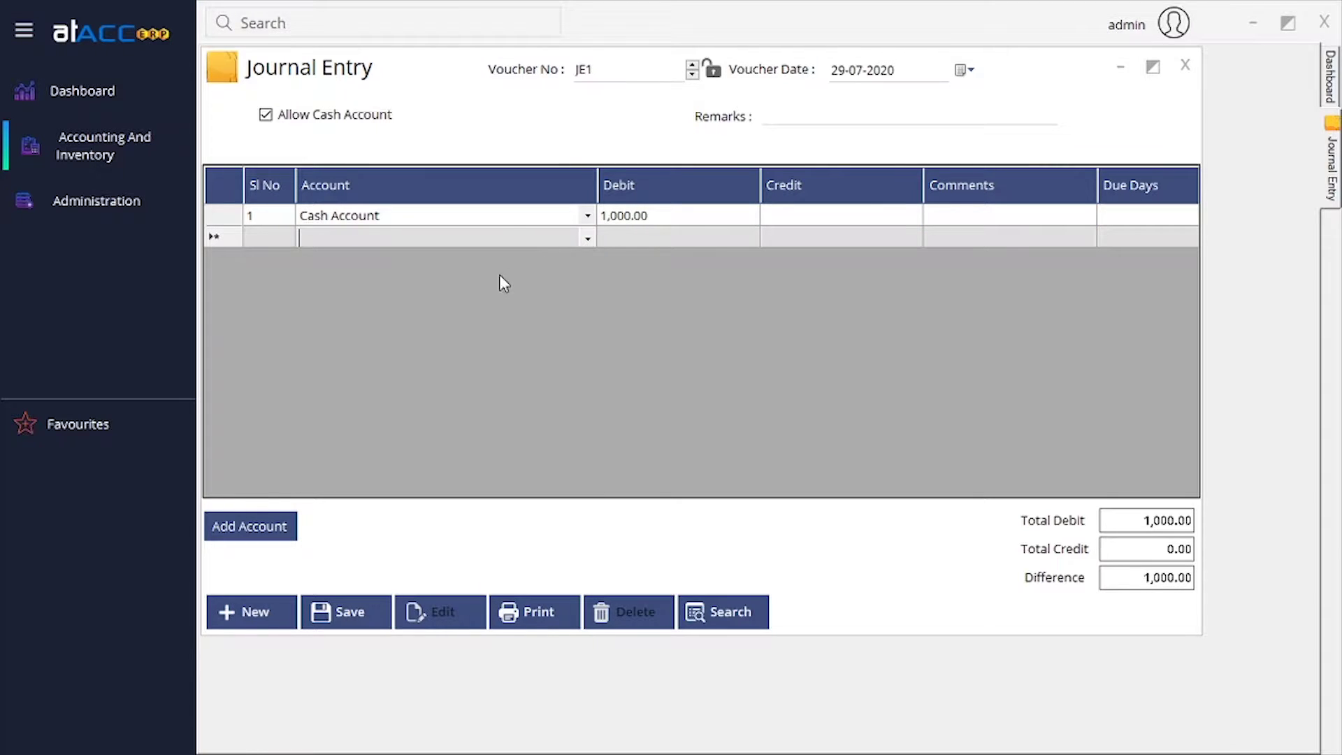
left_click(590, 240)
left_click(419, 336)
key("Tab")
key("Tab")
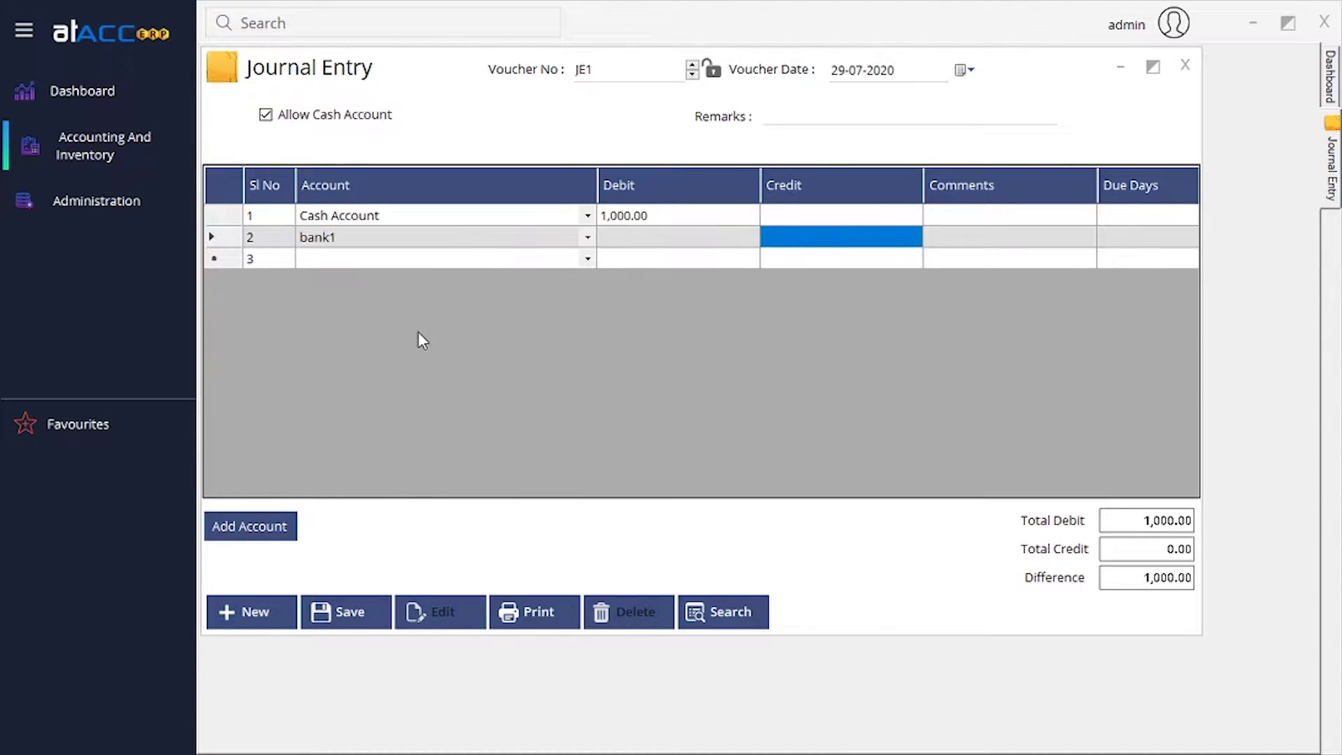
key("Tab")
type("0")
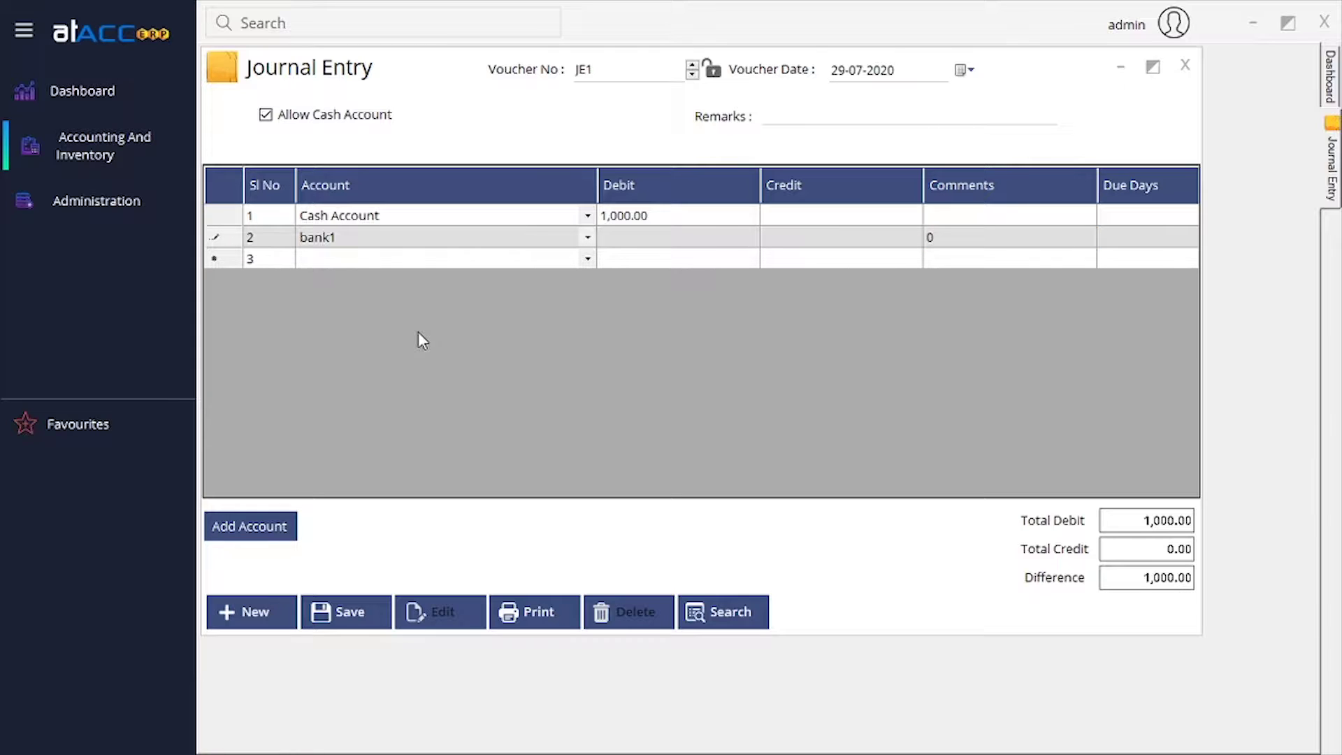
key("BackSpace")
Credit bank1 1,000, then change it to 999 and inspect the 1.00 difference error.
left_click(819, 238)
type("1,00")
type("000")
key("Tab")
key("Tab")
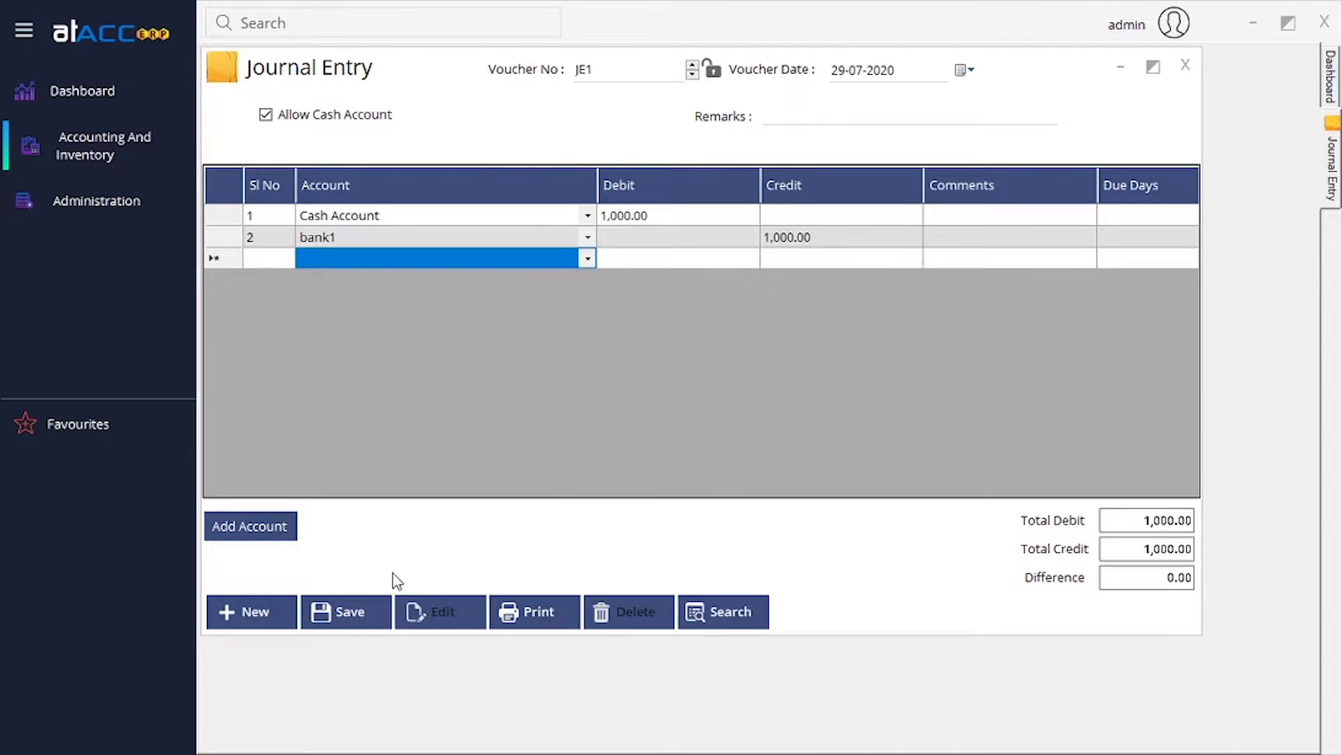
left_click(825, 242)
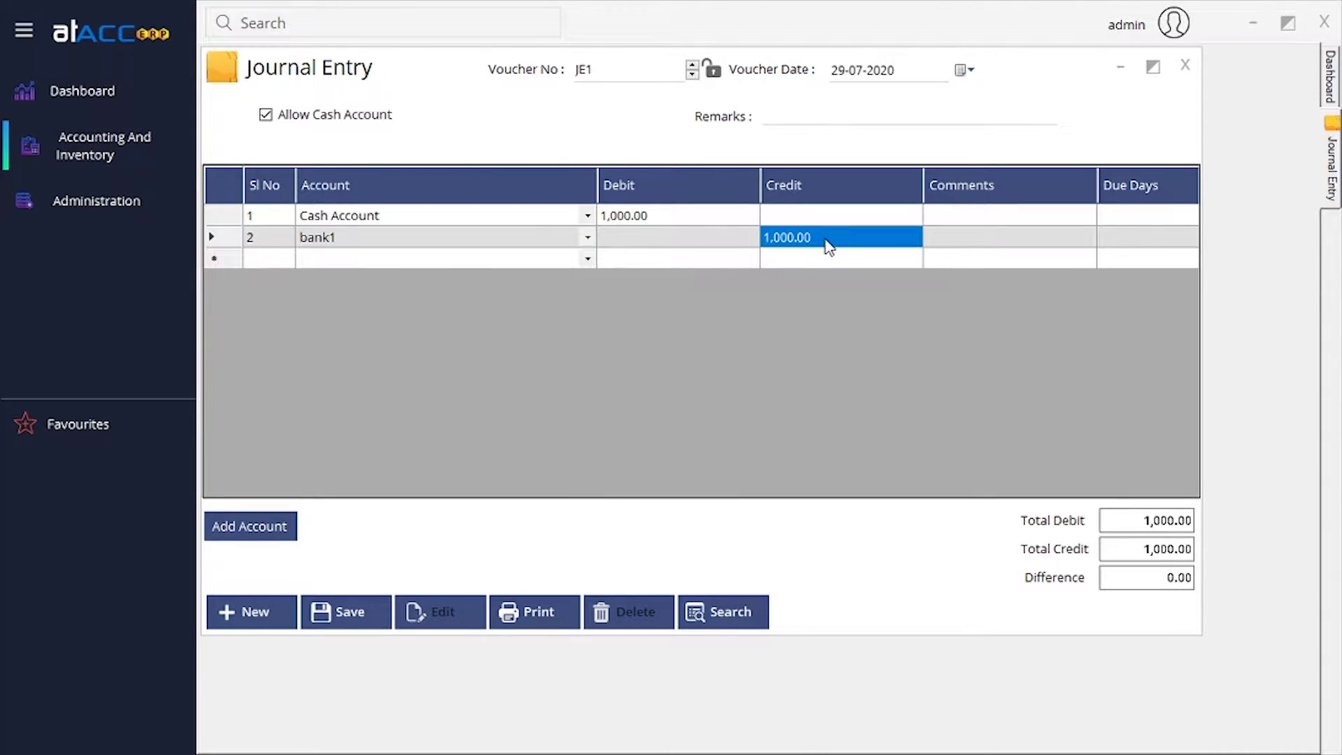
type("999")
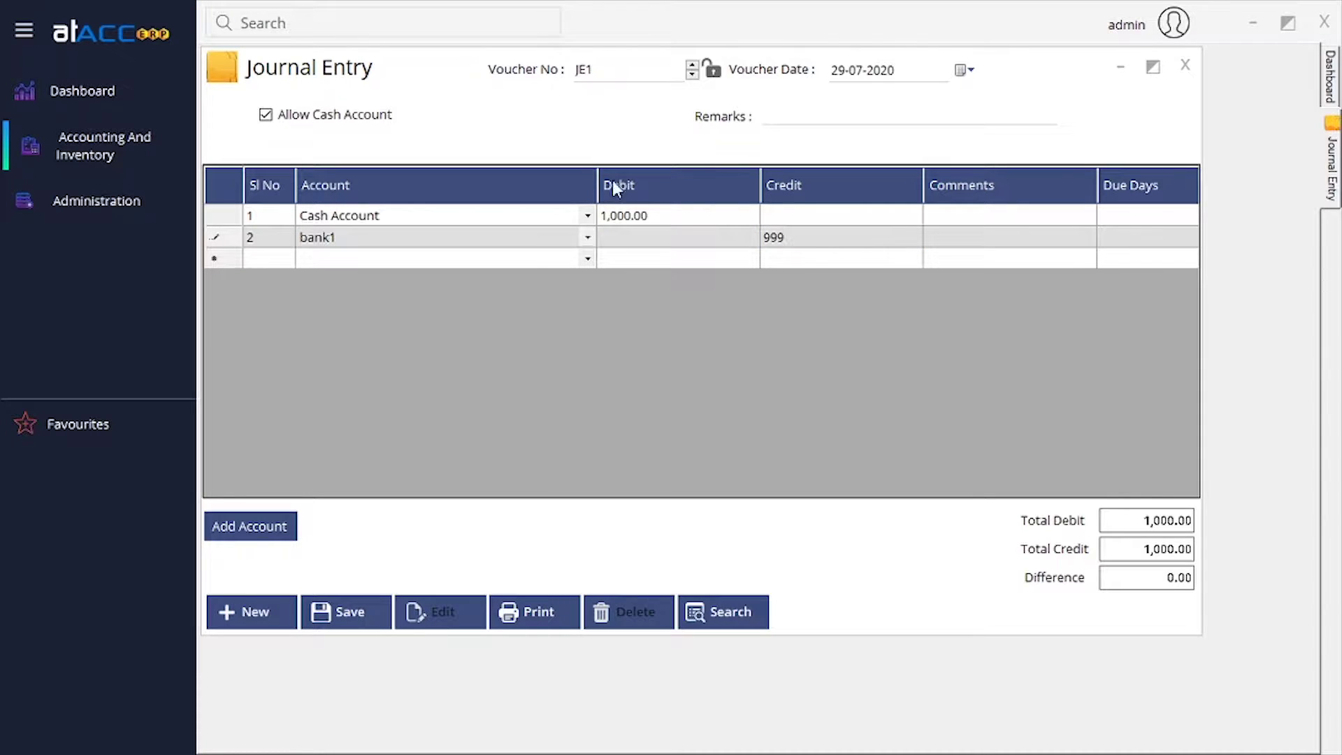
left_click(358, 609)
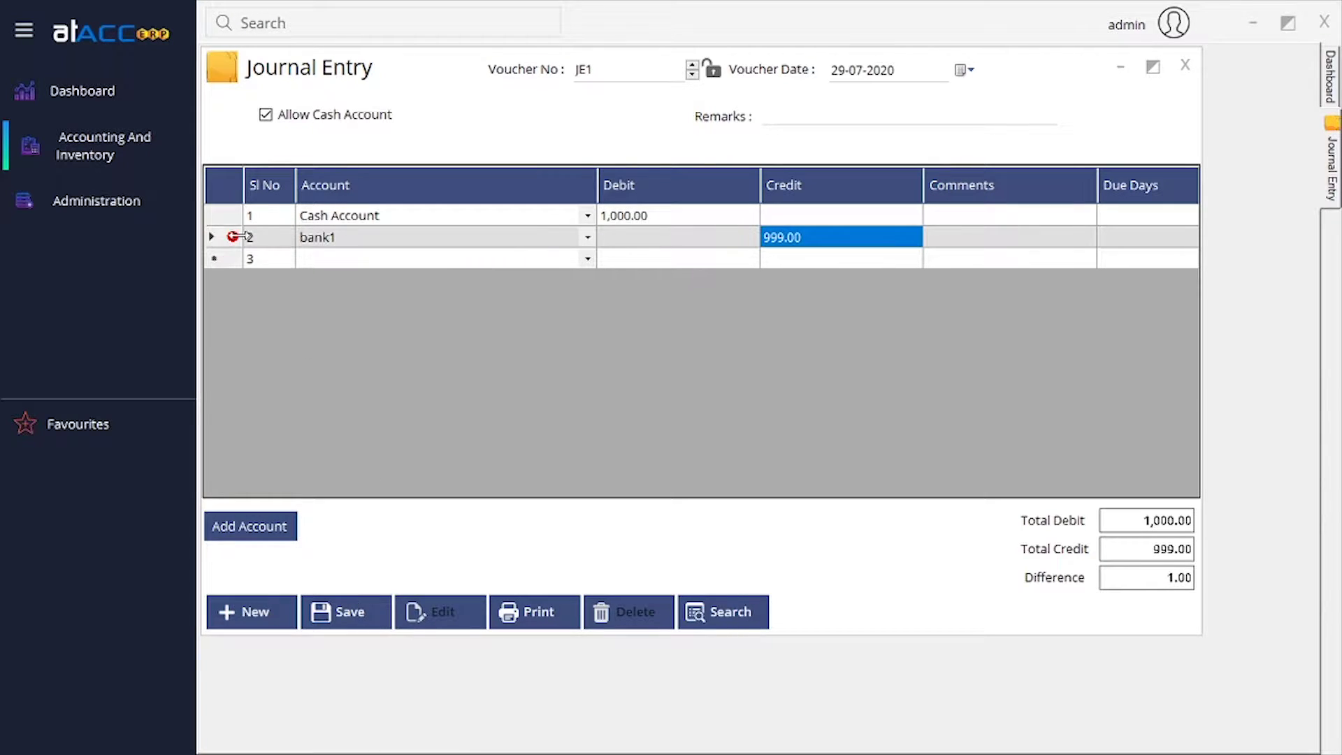
mouse_move(236, 245)
Close the unbalanced journal entry and open a new Credit Note CN1.
left_click(1187, 68)
left_click(91, 145)
mouse_move(160, 190)
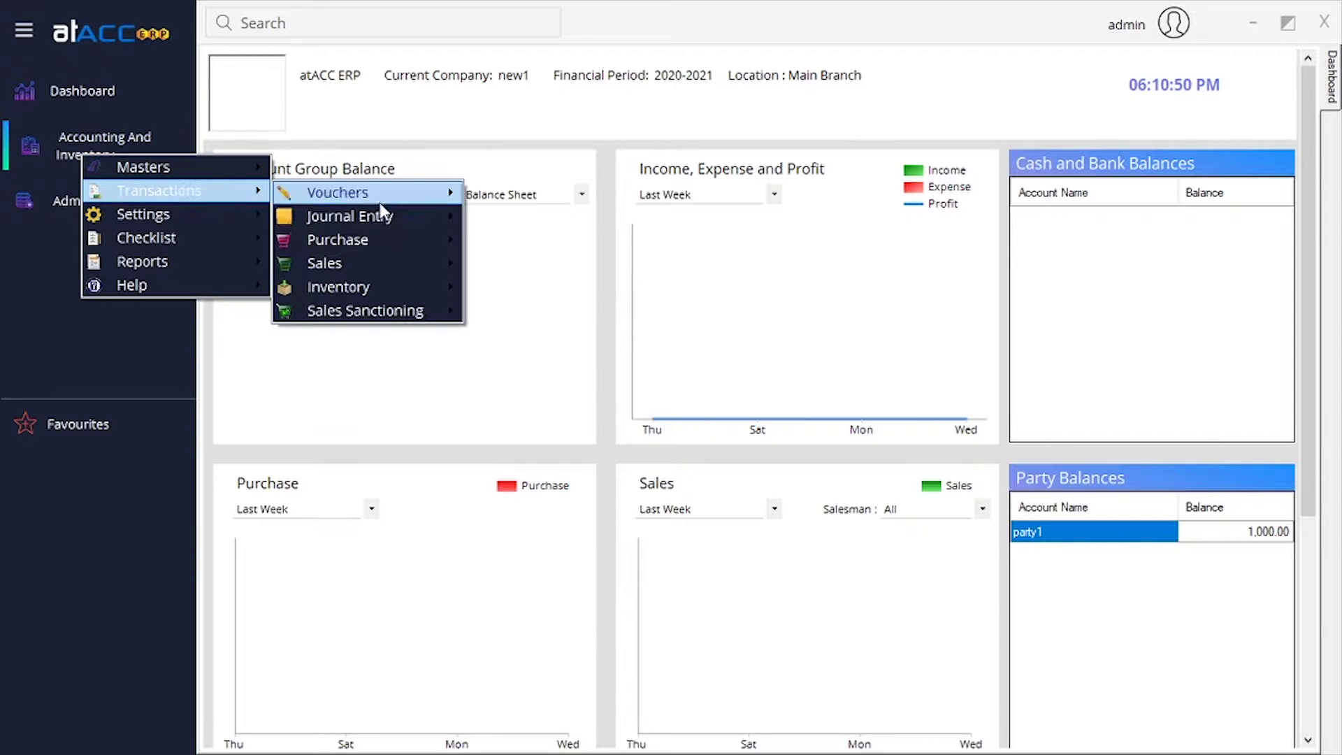
mouse_move(412, 218)
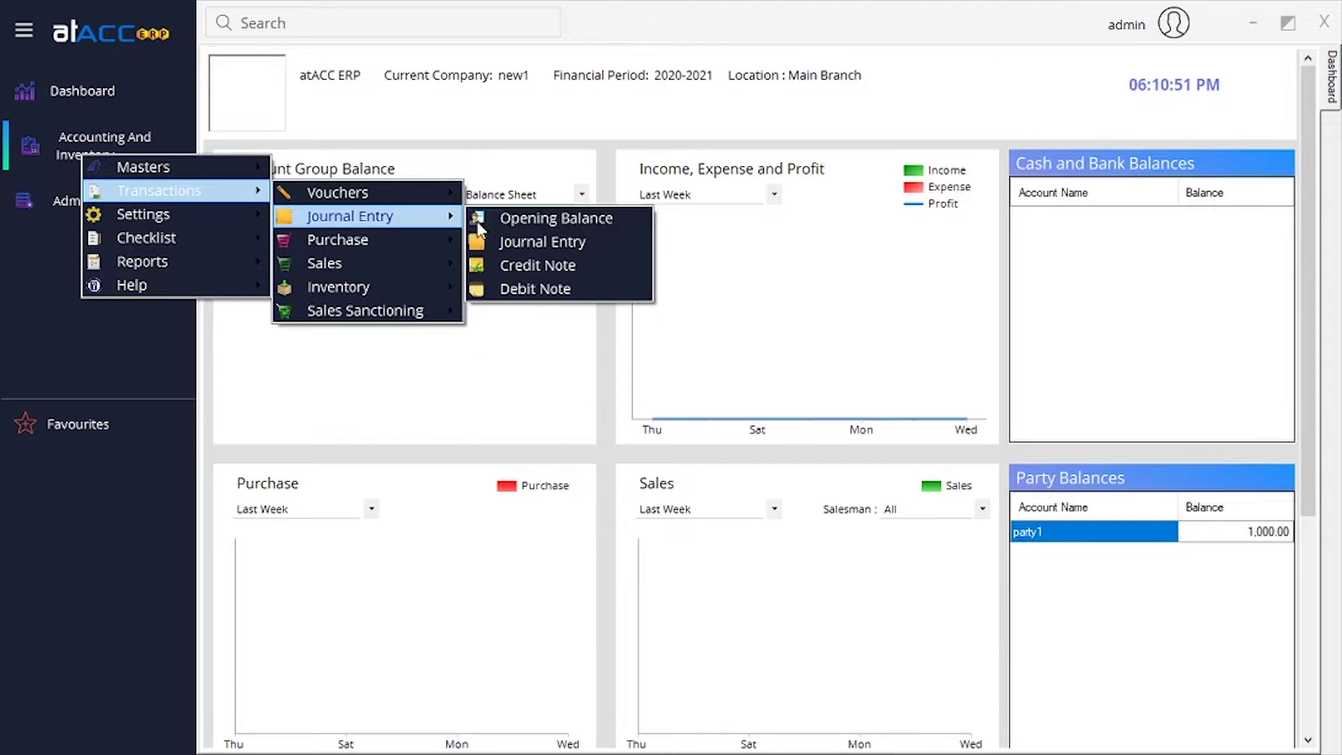
left_click(554, 287)
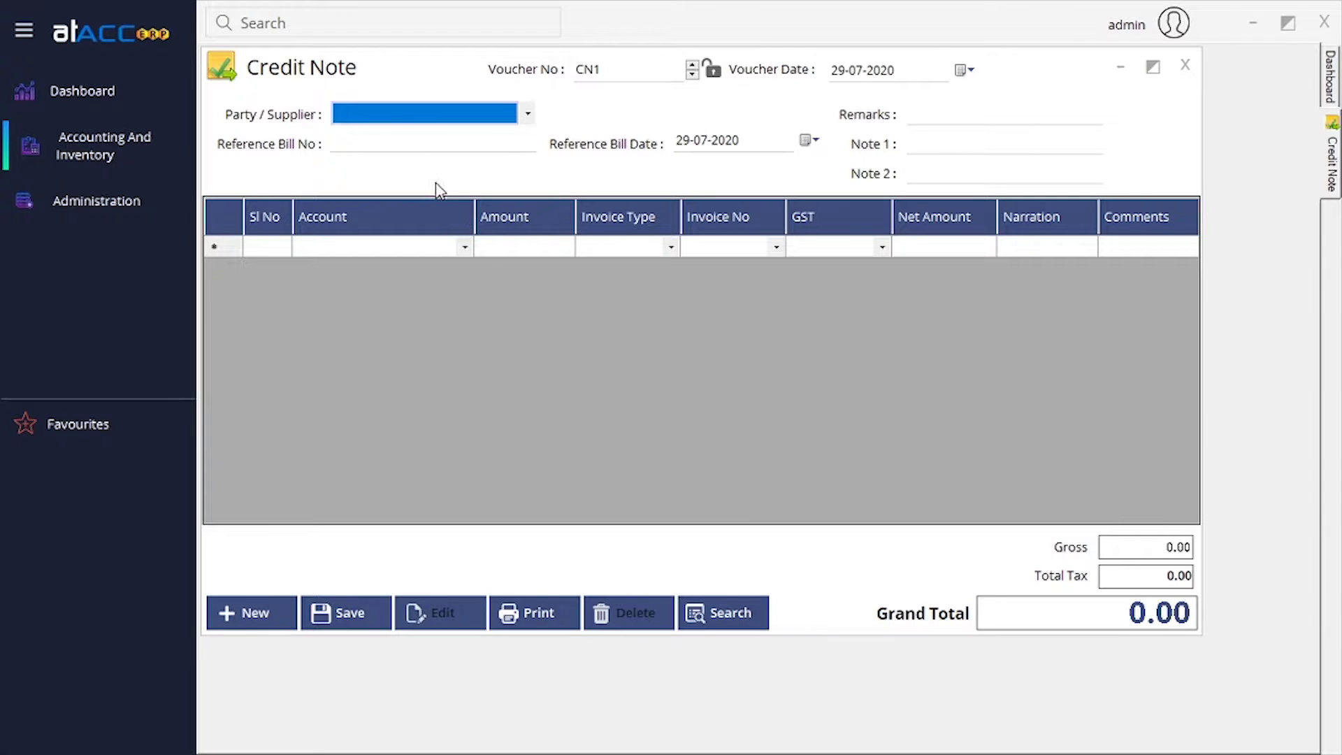
Step through the reference bill number, remarks, Note 1 and Note 2 fields to line 1's account.
left_click(356, 142)
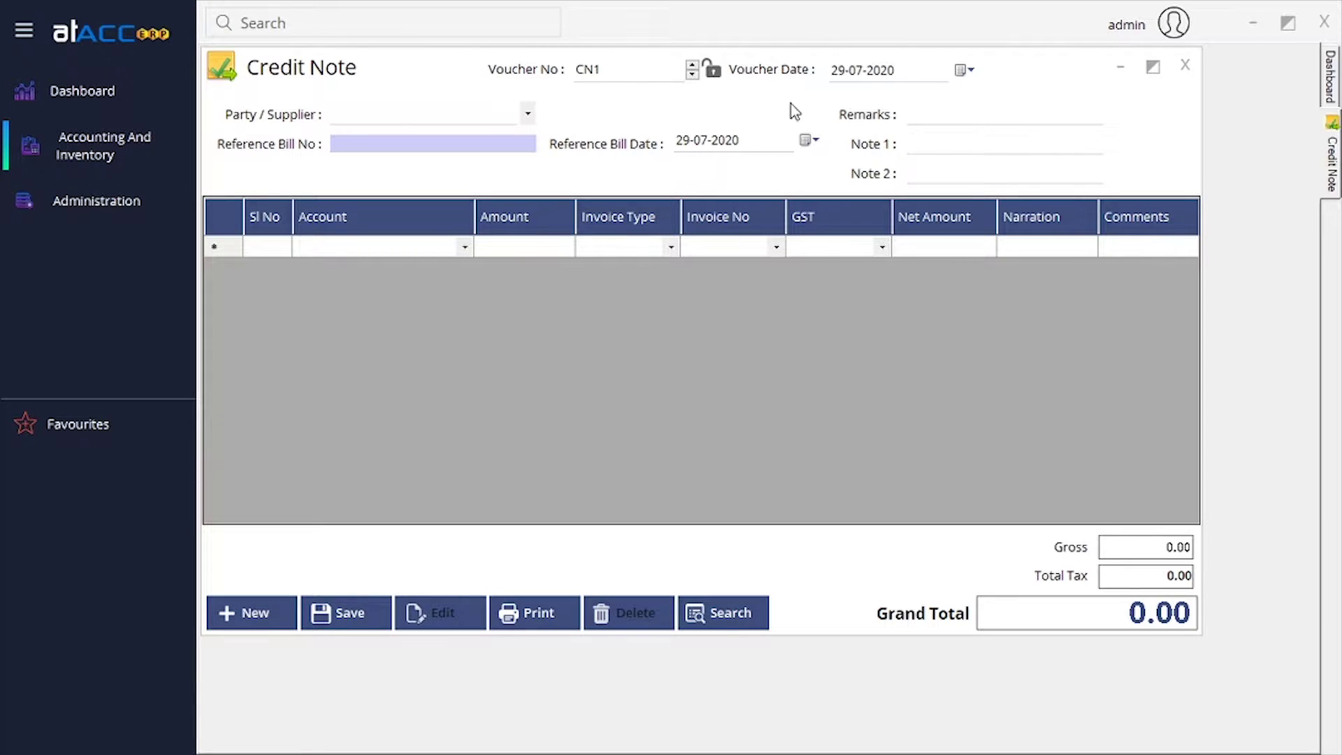
left_click(929, 114)
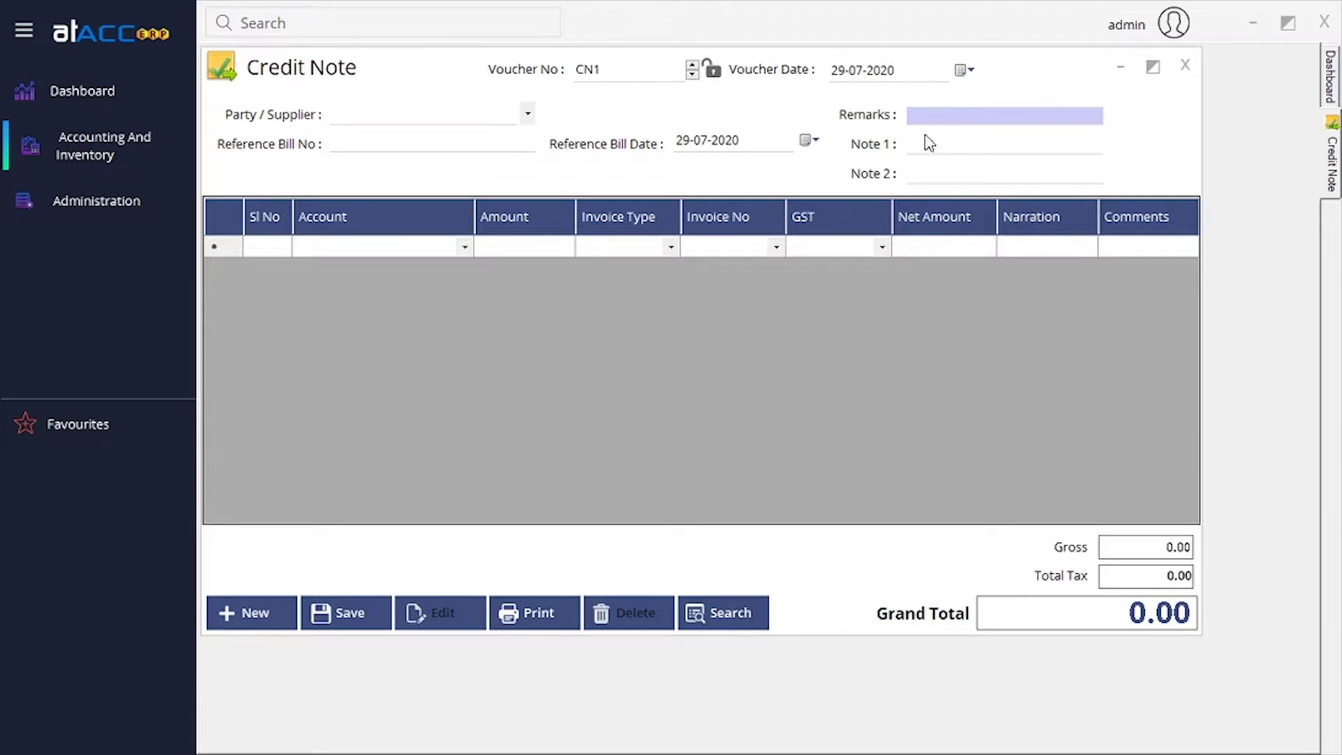
left_click(927, 143)
left_click(938, 176)
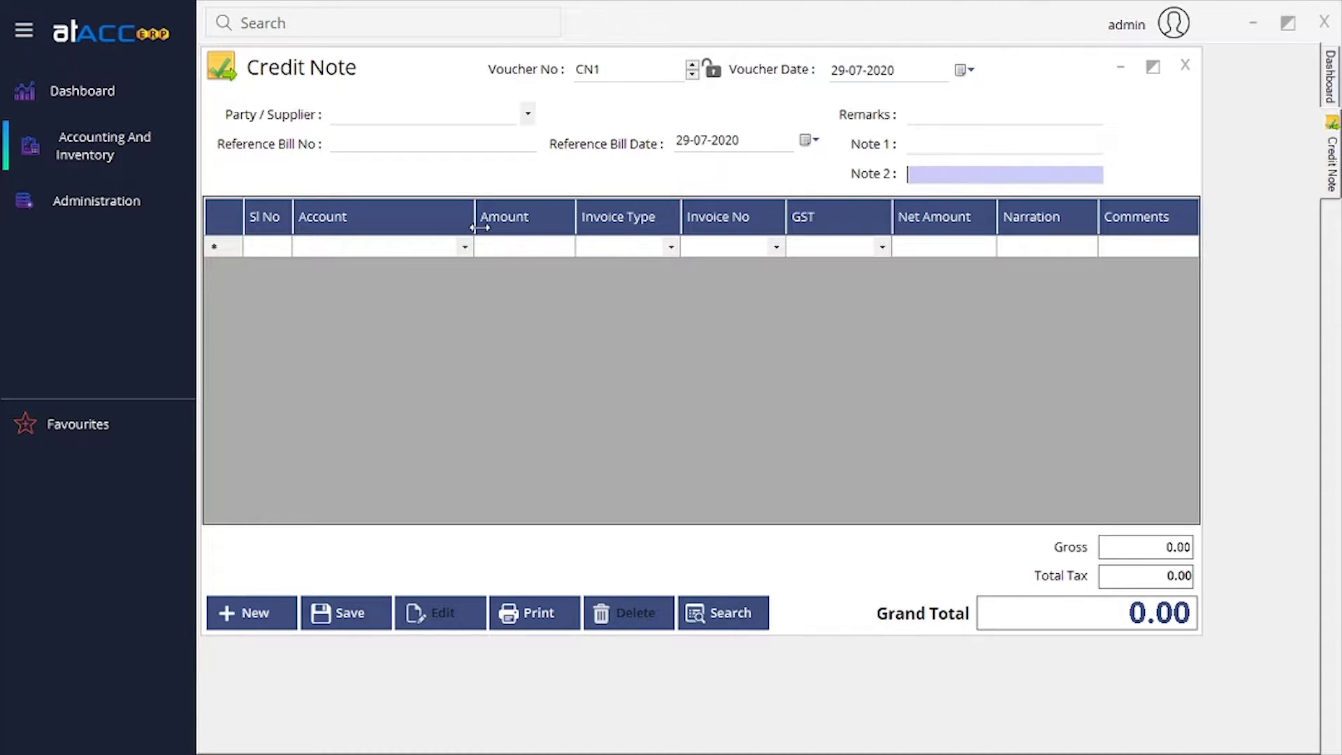
left_click(457, 248)
Set the first credit note line's account to Capital.
left_click(464, 247)
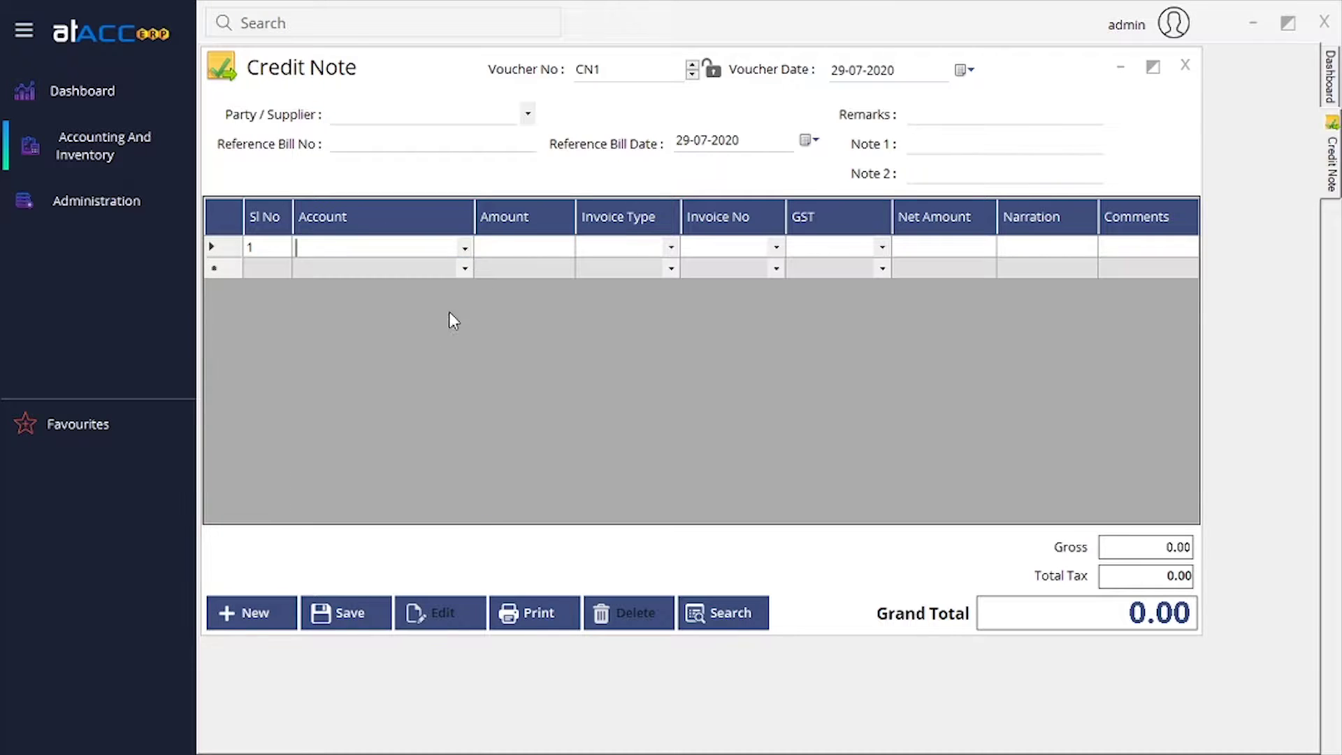
left_click(464, 248)
left_click(381, 358)
left_click(521, 253)
left_click(554, 249)
Set the line's invoice type to Purchase and find its invoice number list empty.
left_click(673, 248)
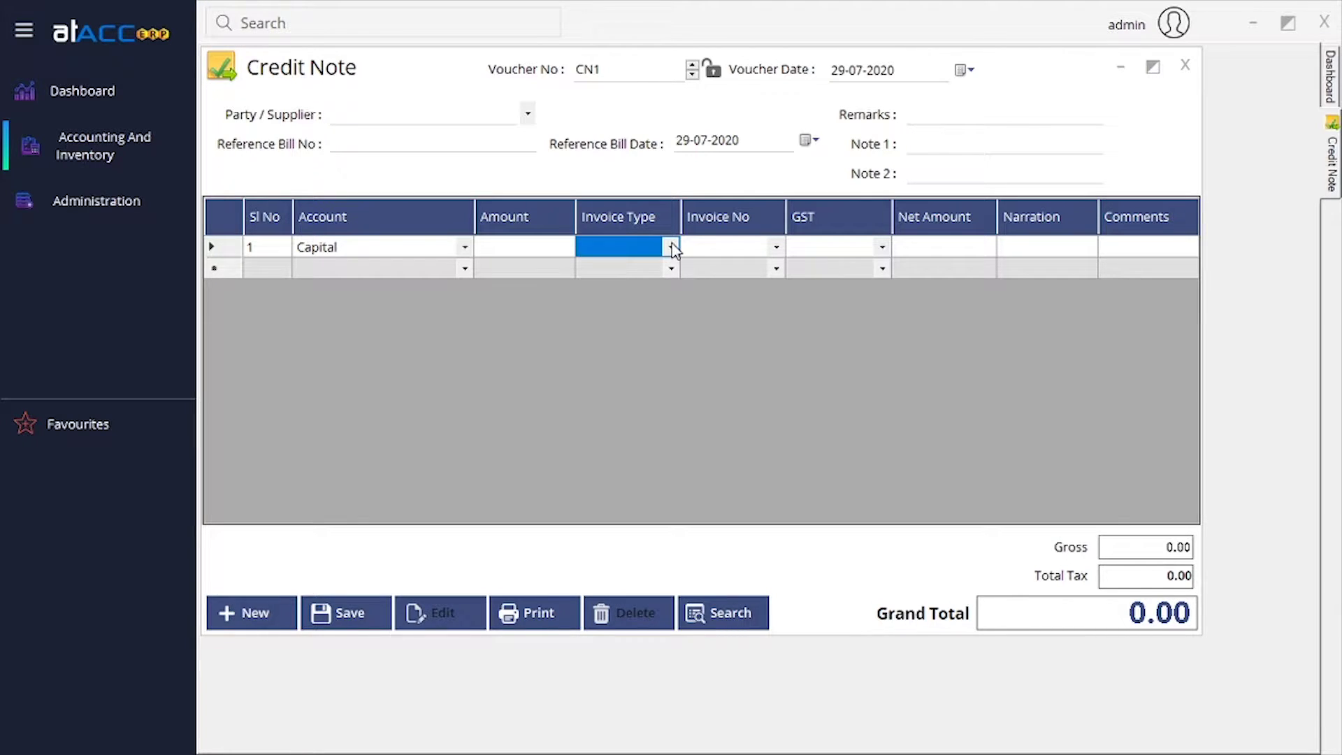
left_click(673, 248)
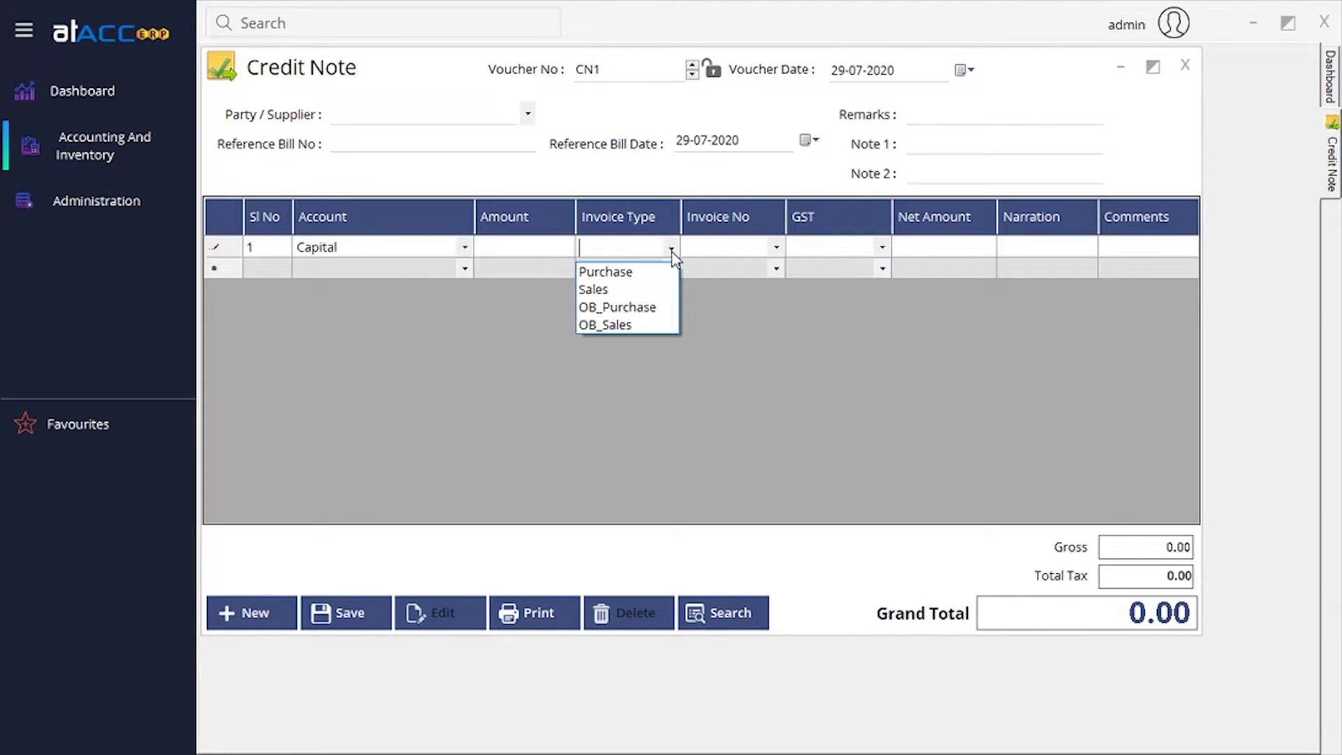
left_click(632, 271)
left_click(774, 249)
left_click(775, 249)
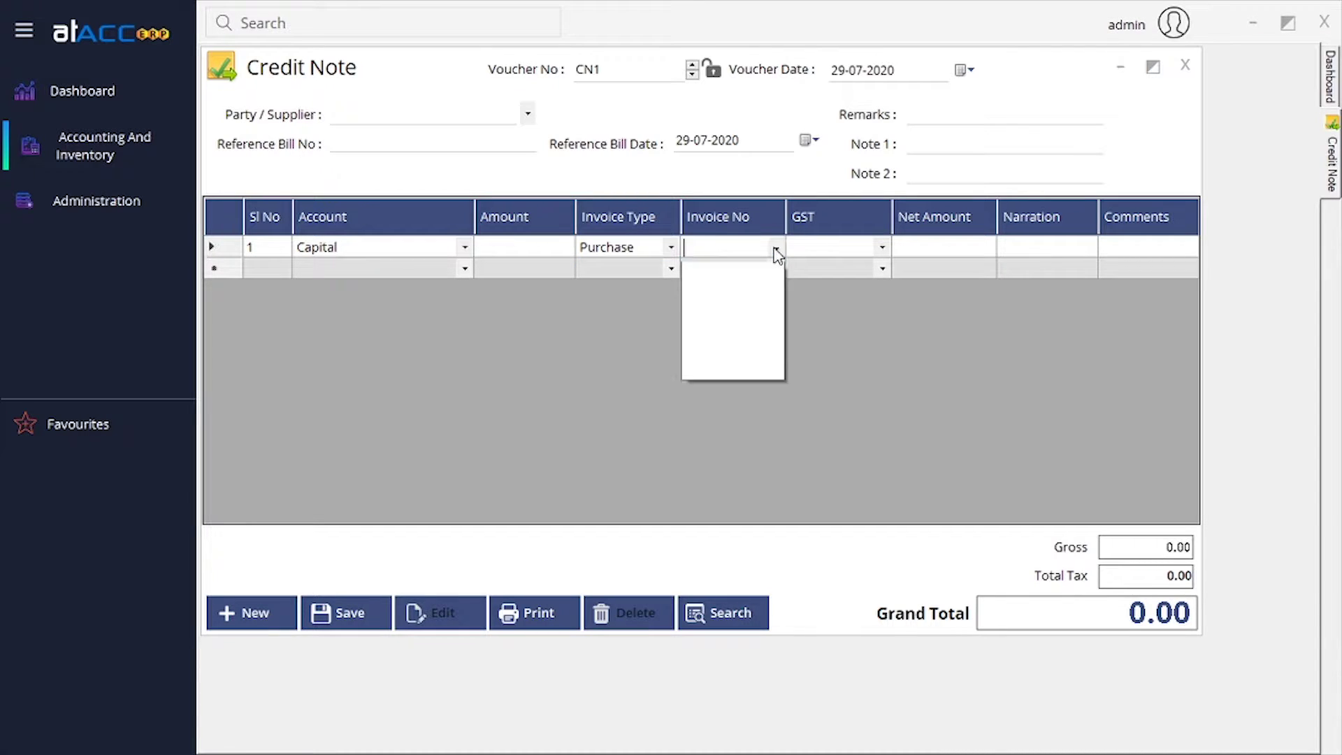
left_click(776, 250)
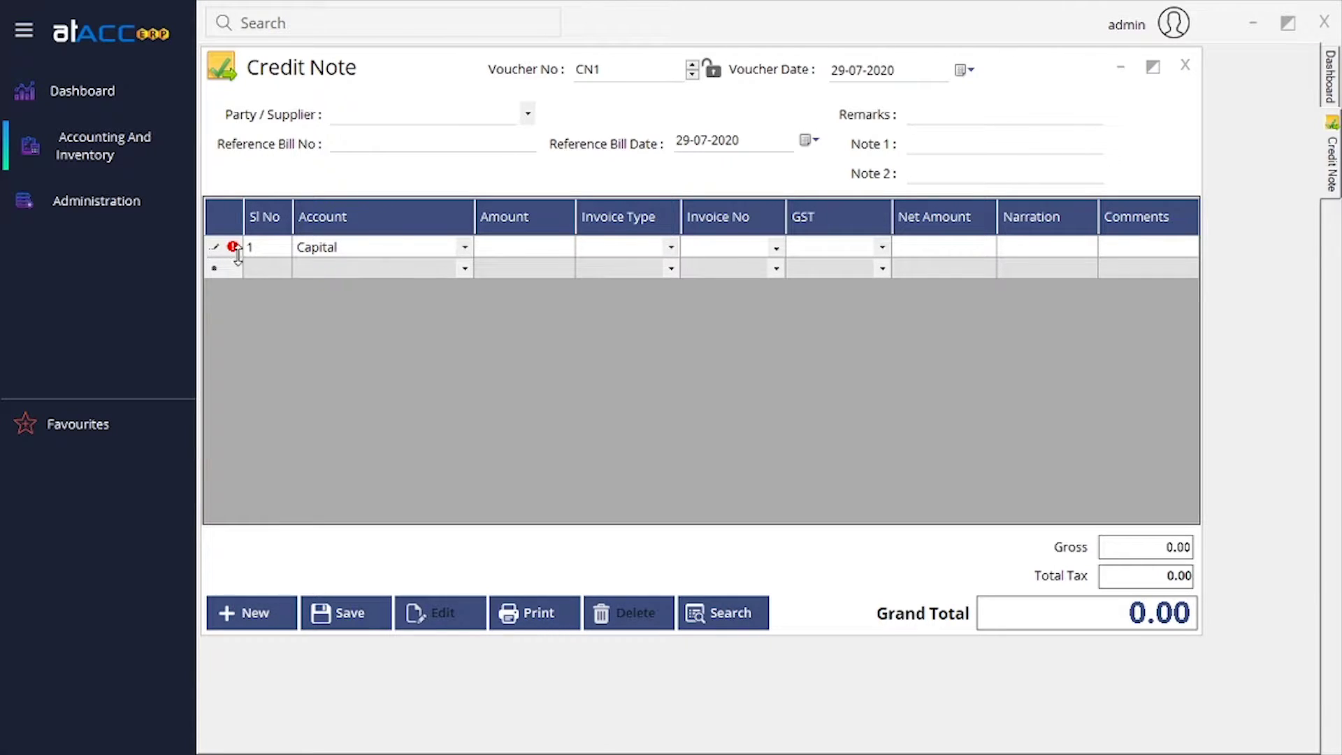
mouse_move(233, 249)
left_click(776, 249)
left_click(813, 323)
Apply GST 5% to the Capital line and move on through Narration to Comments.
left_click(377, 248)
key("Tab")
key("Tab")
key("Tab")
key("Tab")
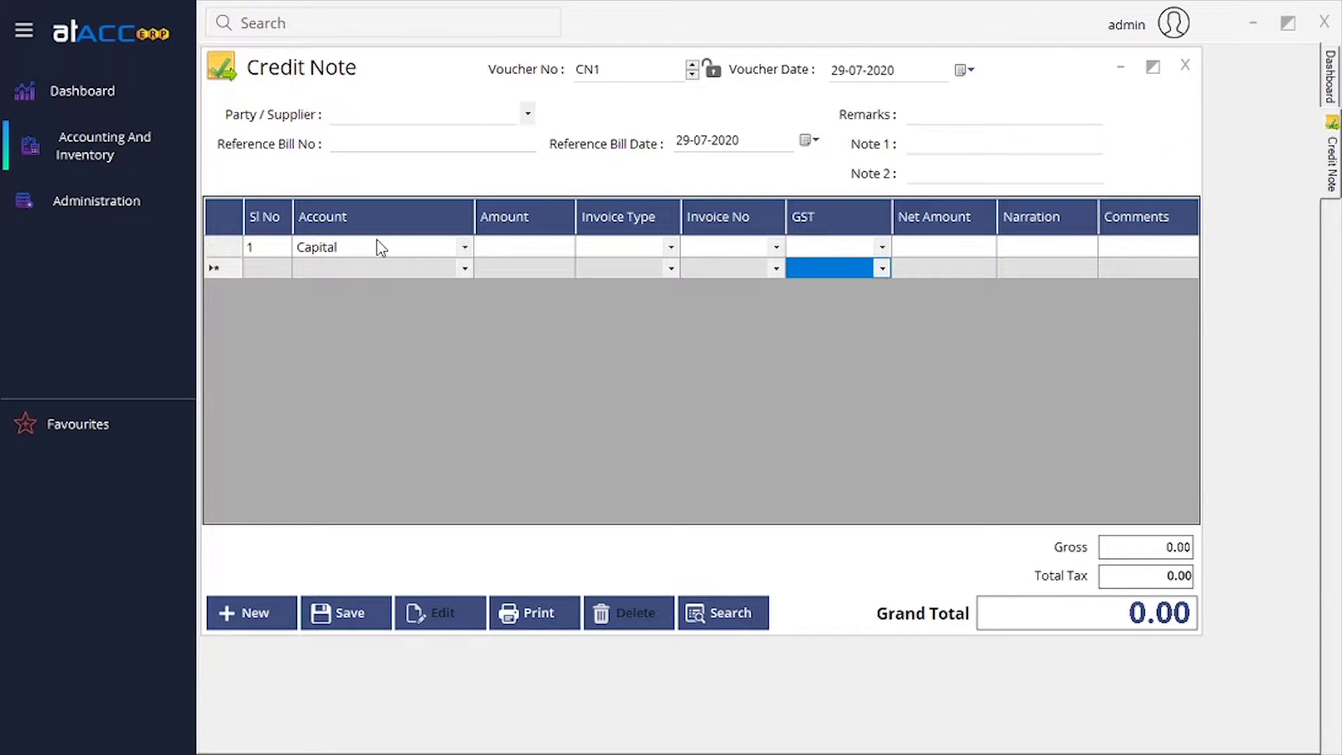
key("g")
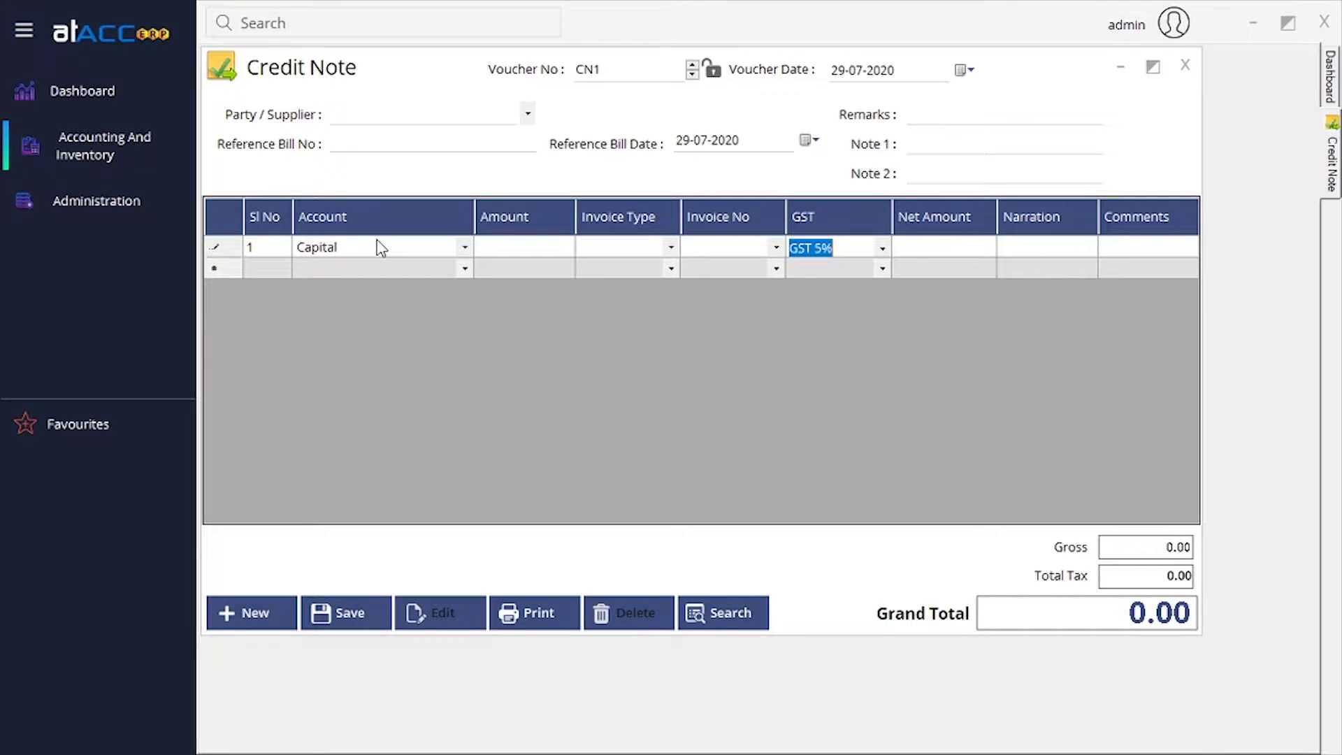
key("Return")
key("Return")
key("Return")
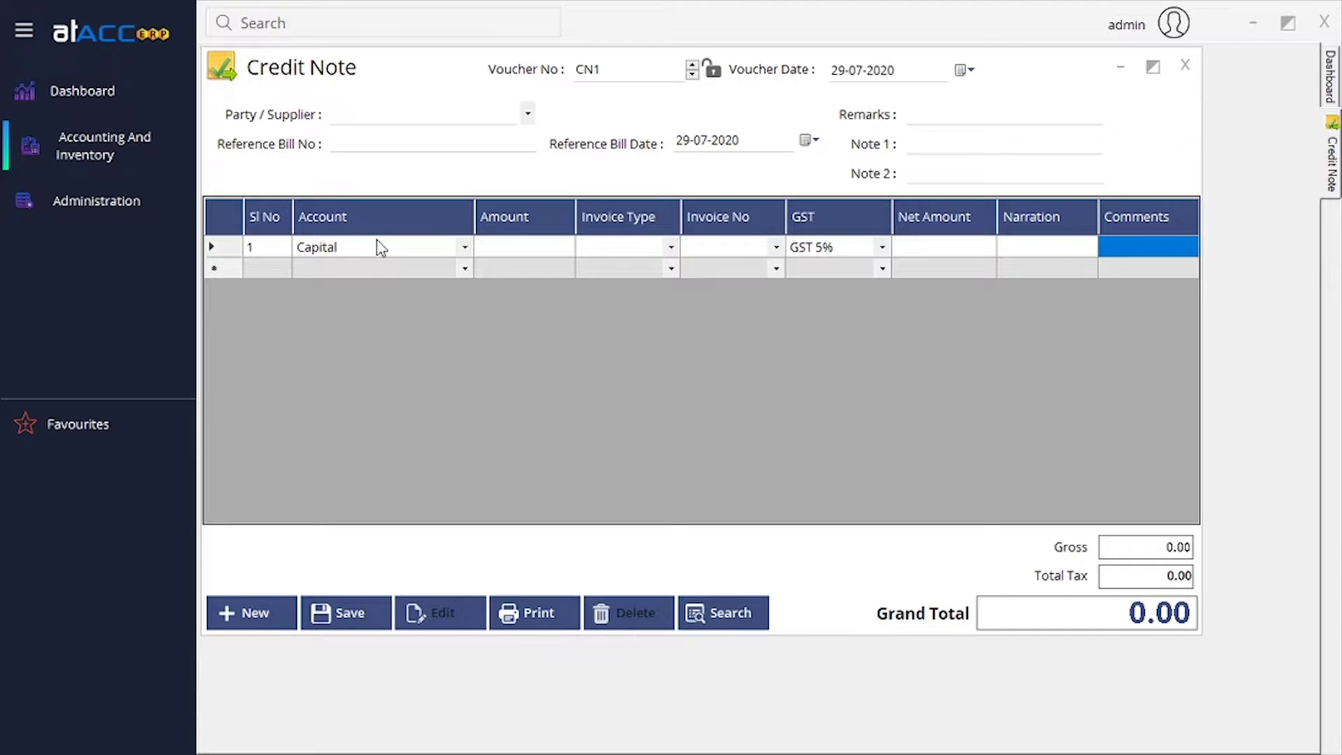
key("shift+Tab")
key("shift+Tab")
key("Tab")
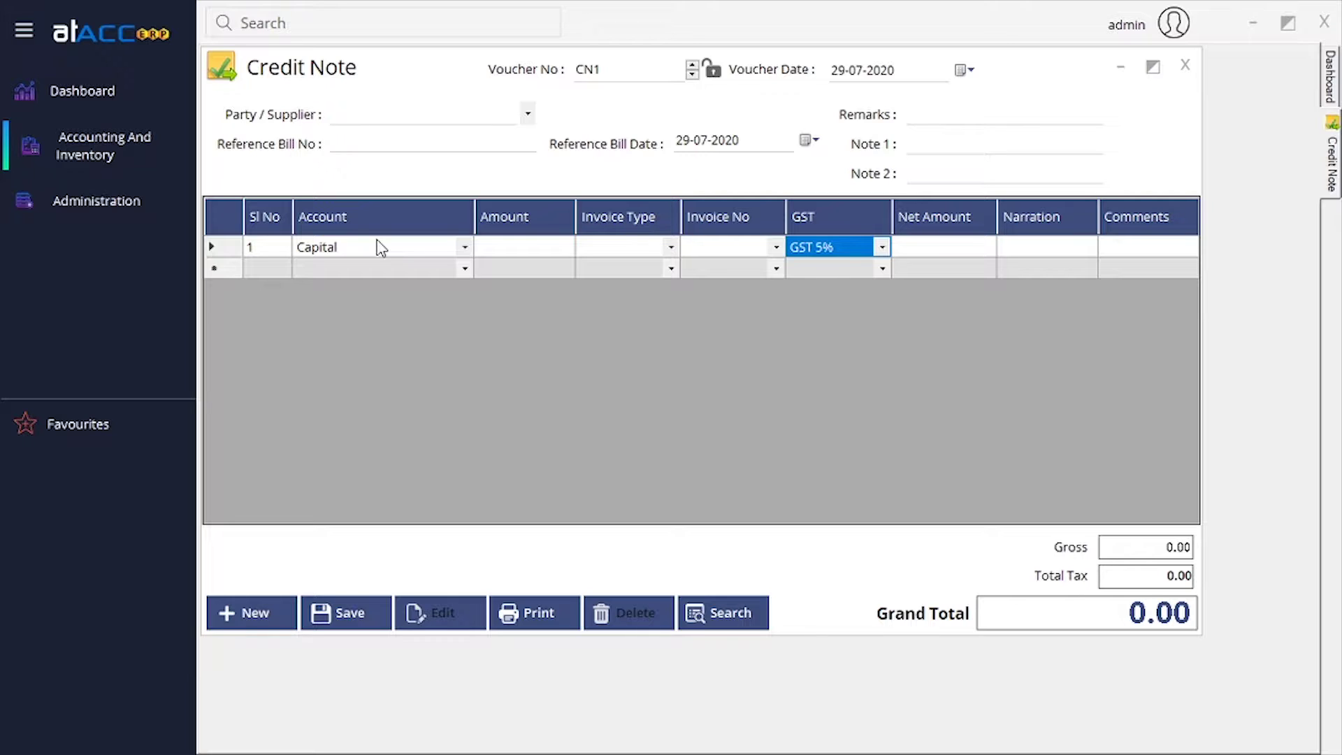
key("Tab")
key("Tab")
key("shift+Tab")
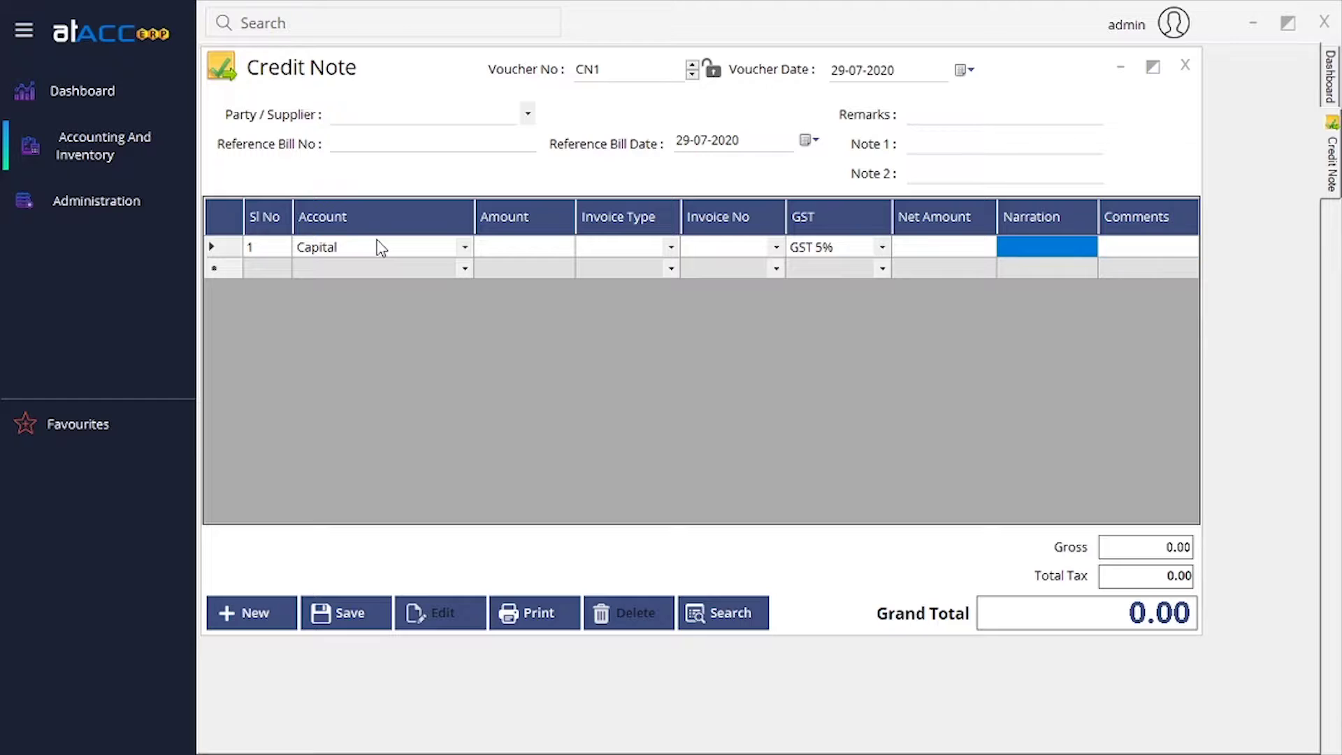
key("shift+Tab")
key("Tab")
key("Tab")
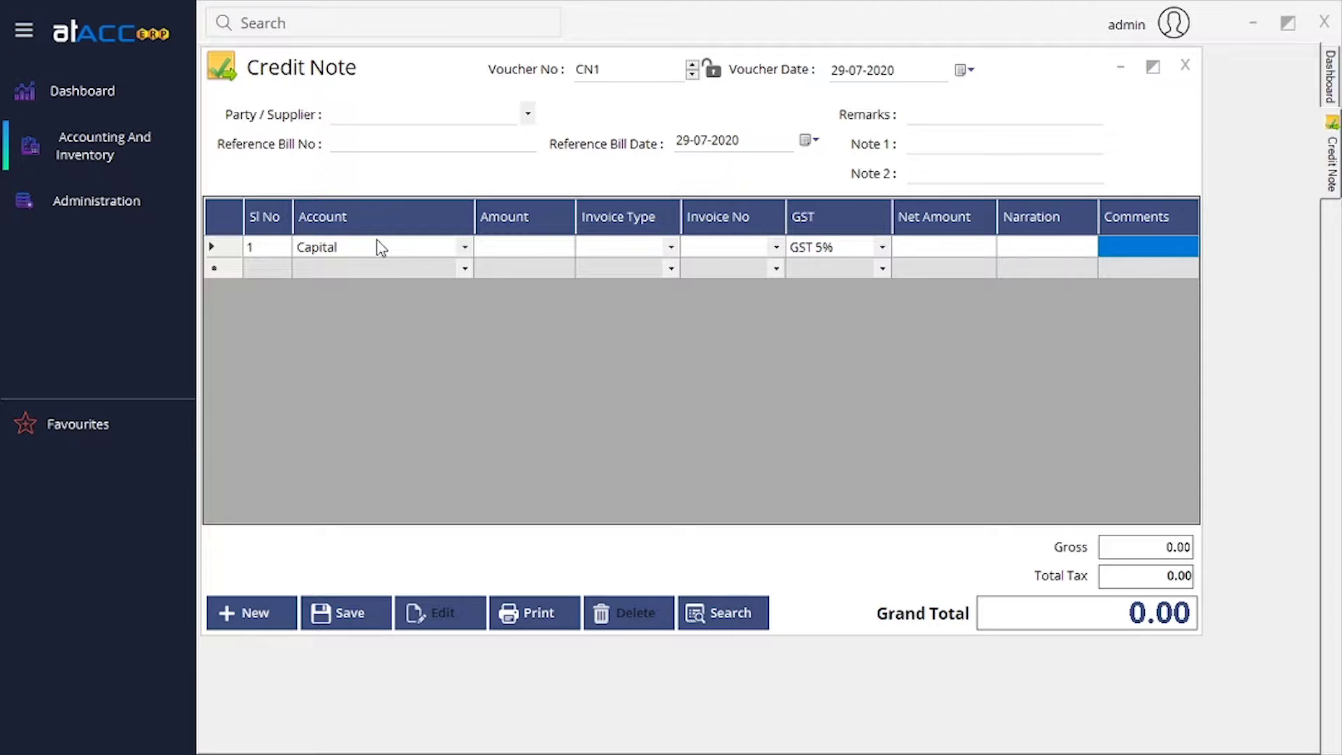
key("Tab")
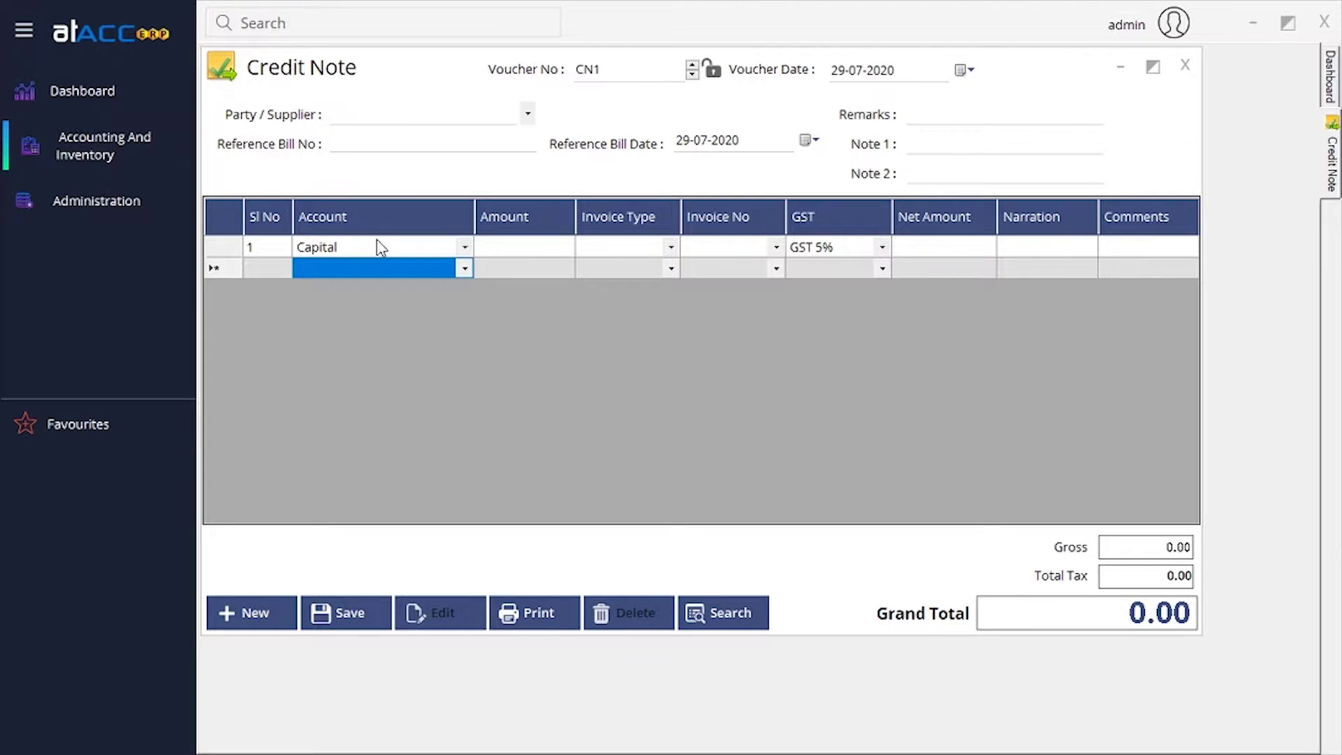
Close Credit Note CN1, open a blank Debit Note DN1, then close it.
left_click(1185, 66)
left_click(105, 145)
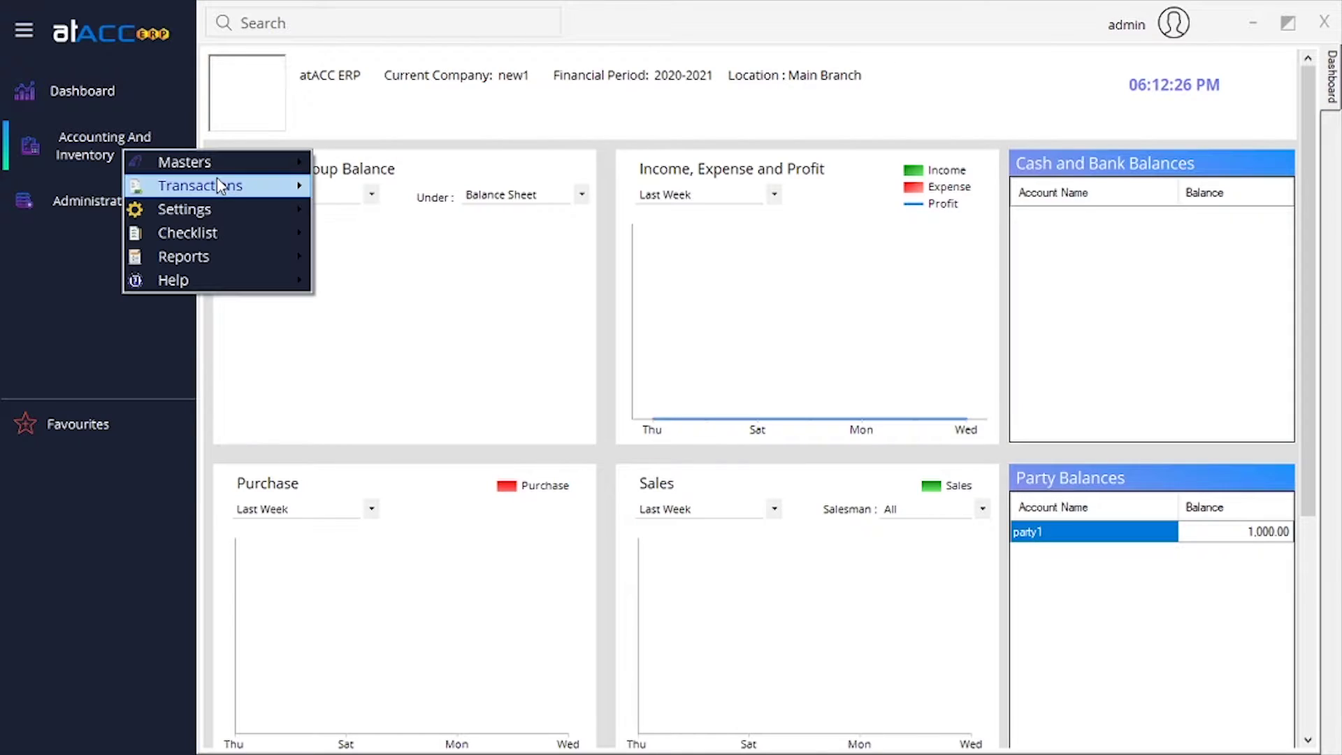
mouse_move(217, 181)
mouse_move(439, 213)
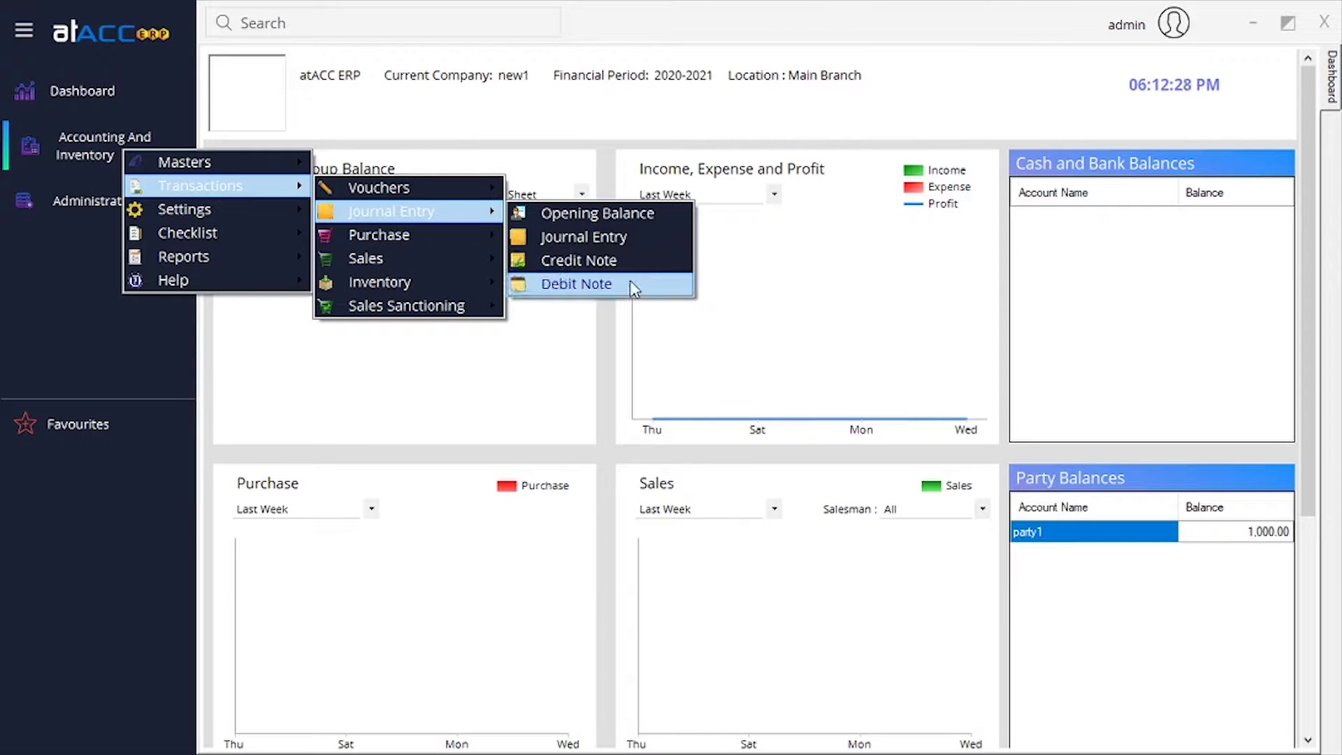
left_click(633, 288)
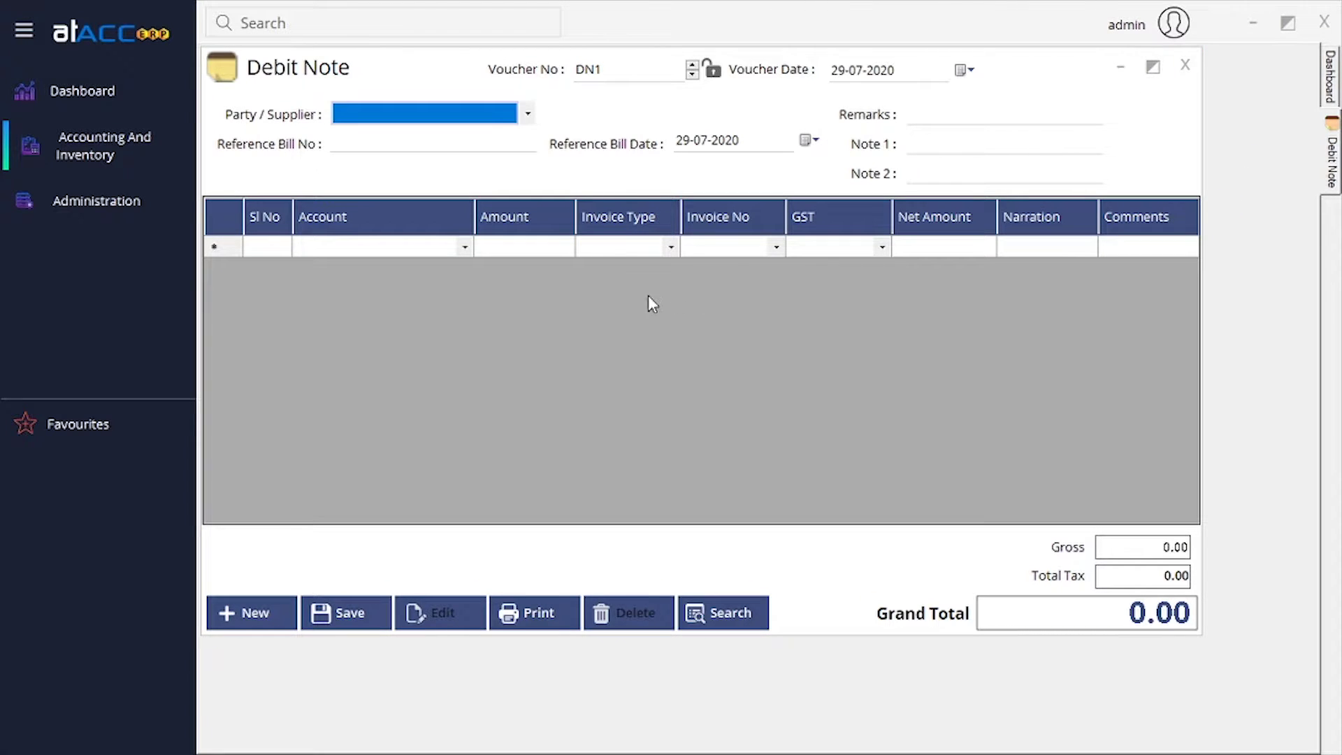
left_click(1184, 67)
Open a new purchase invoice with depot wh1 and Purchase Account as purchase account.
left_click(138, 148)
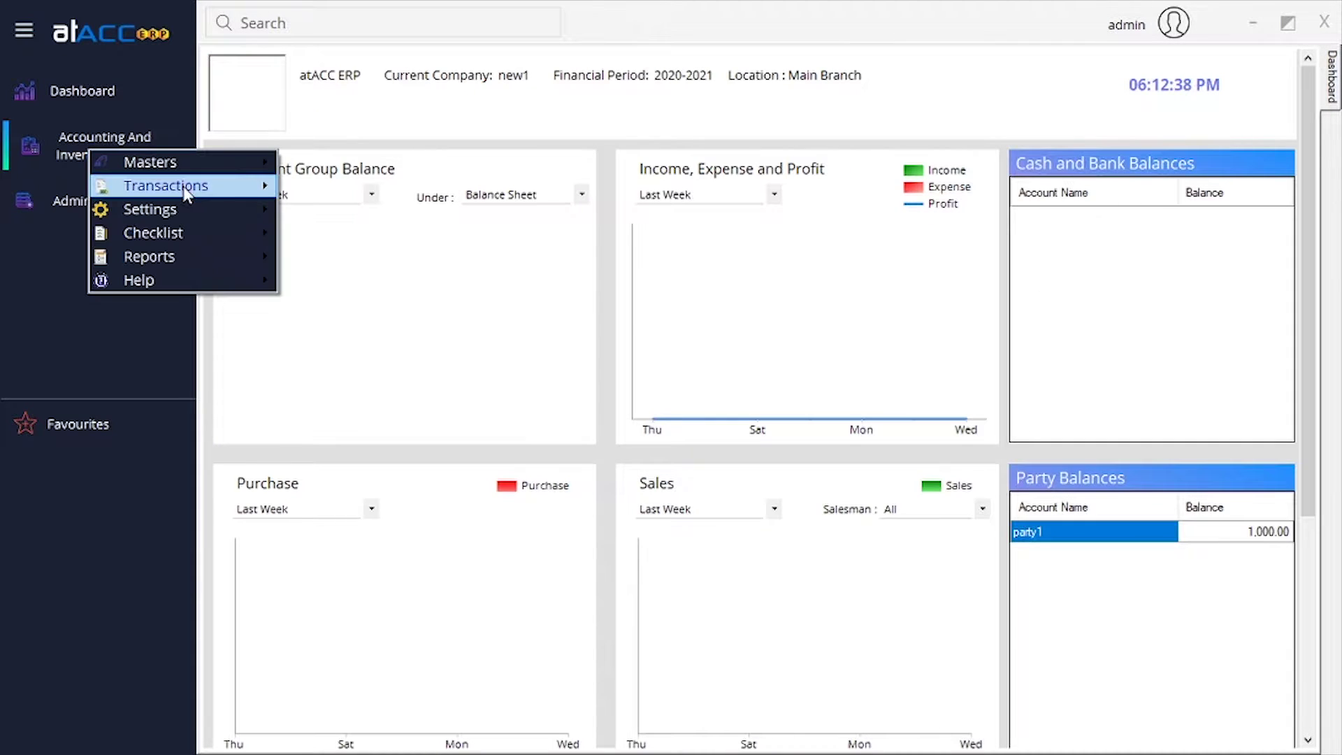
mouse_move(188, 194)
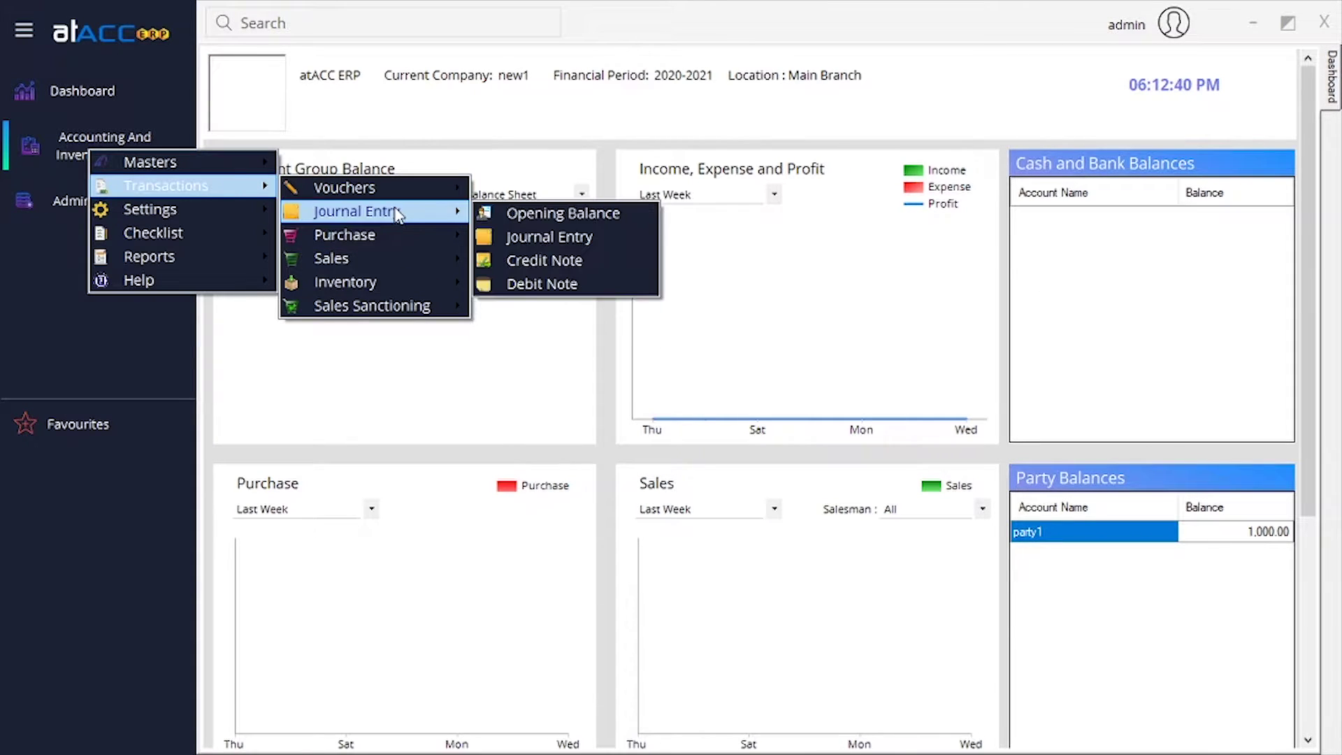
mouse_move(397, 245)
left_click(518, 241)
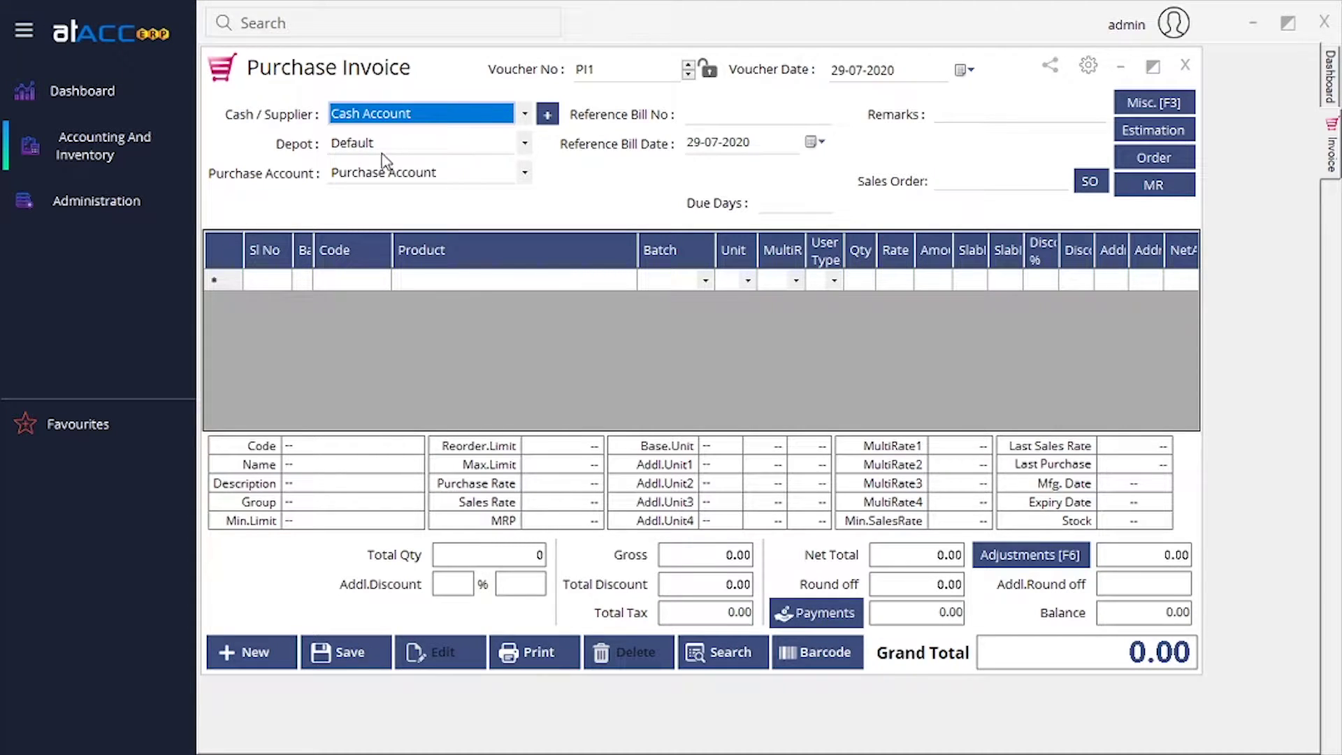
left_click(425, 148)
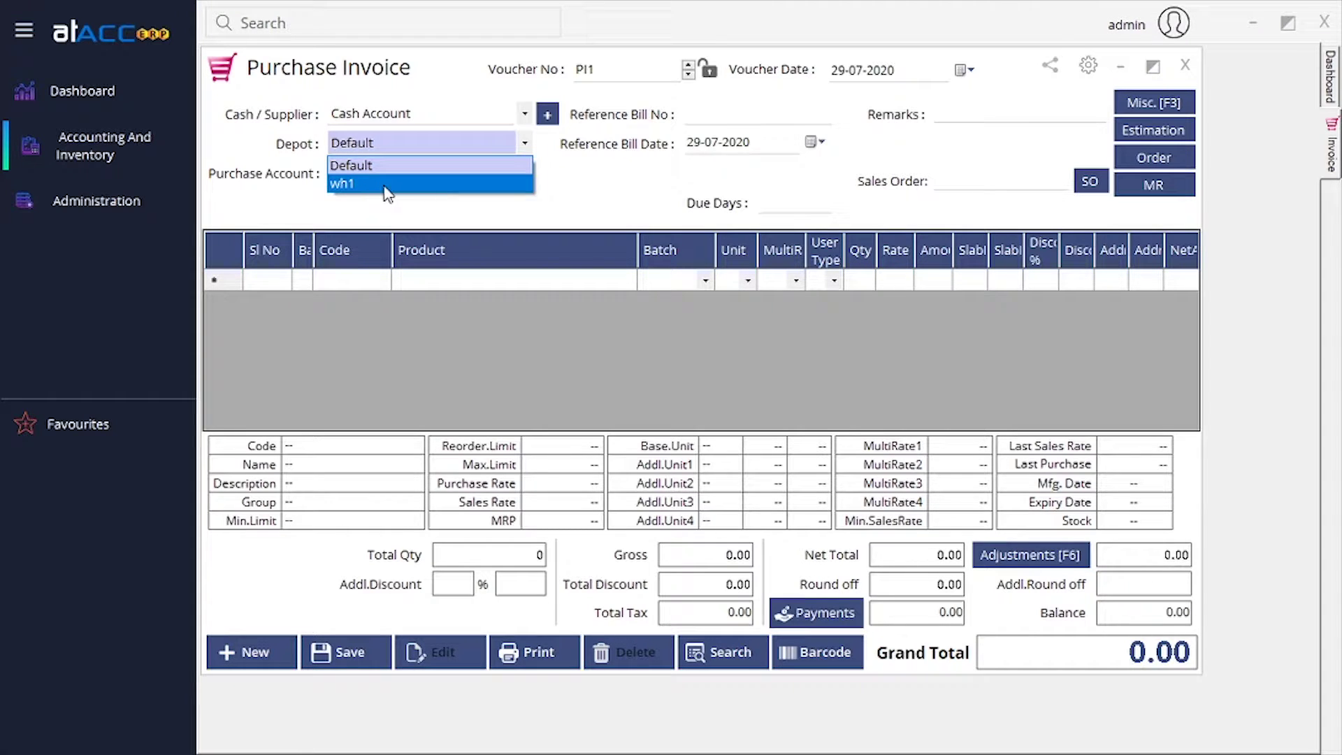
left_click(375, 185)
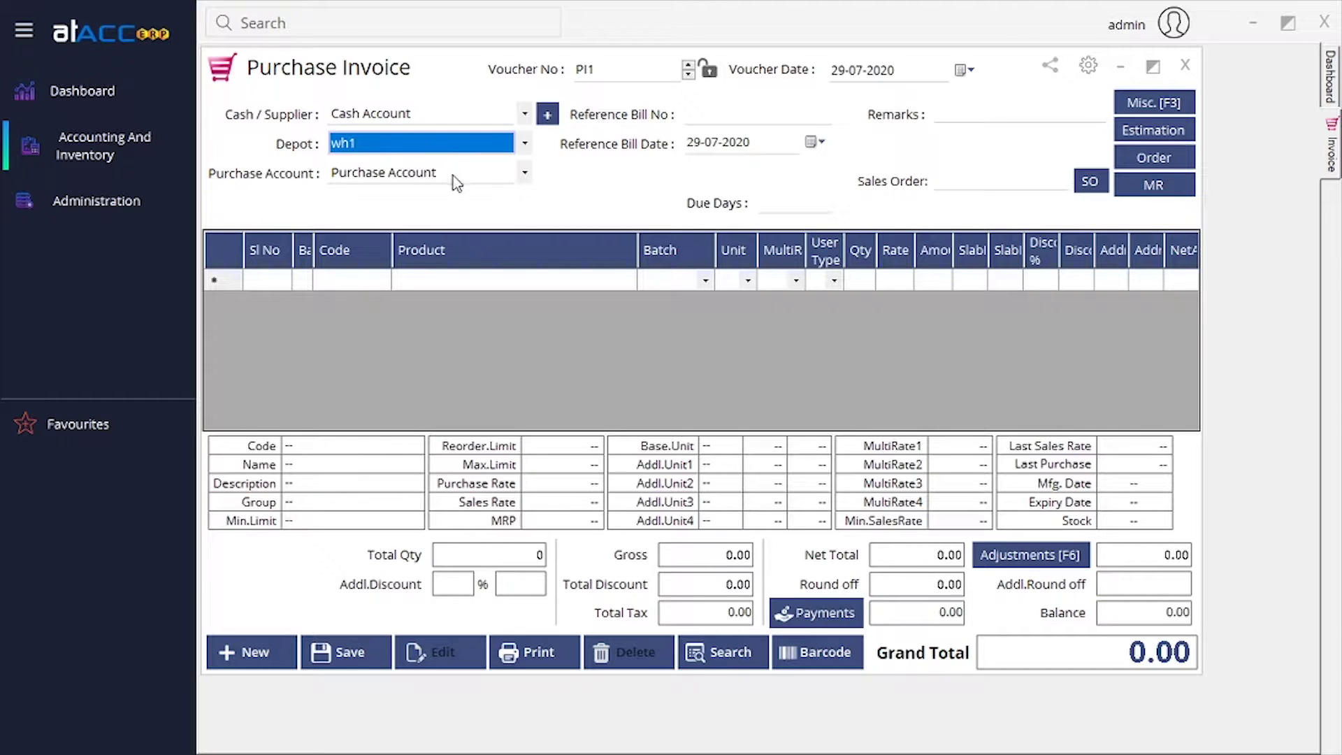
left_click(526, 174)
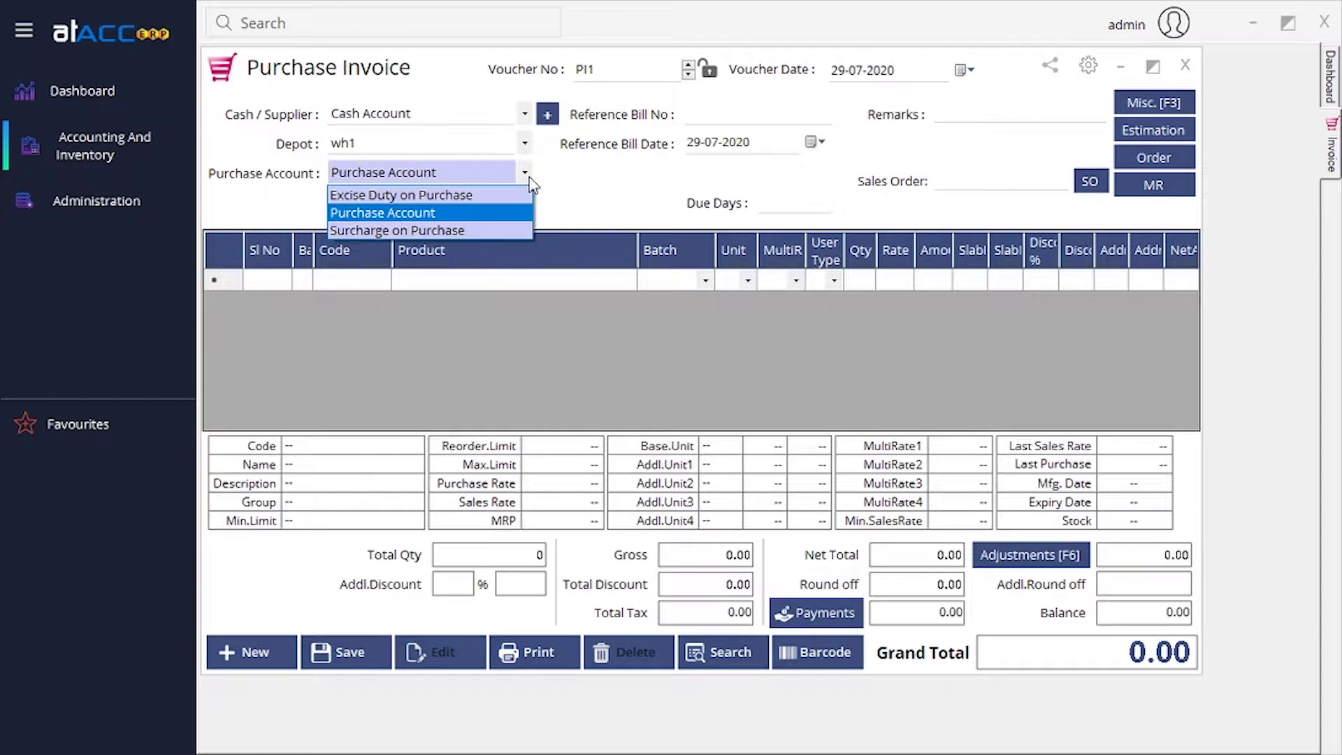
left_click(480, 212)
Visit the reference bill, date and remarks fields, then check the empty sales order lookup.
left_click(702, 115)
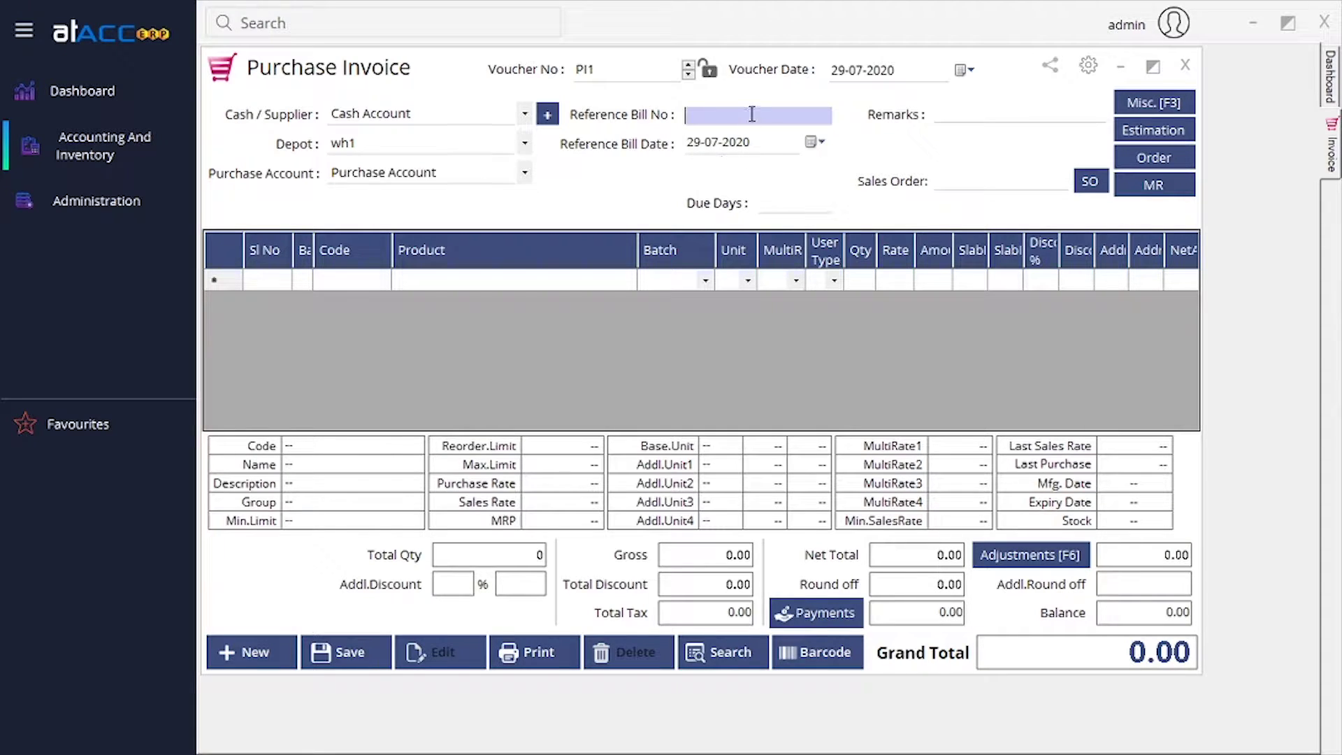
left_click(813, 142)
left_click(815, 144)
left_click(972, 116)
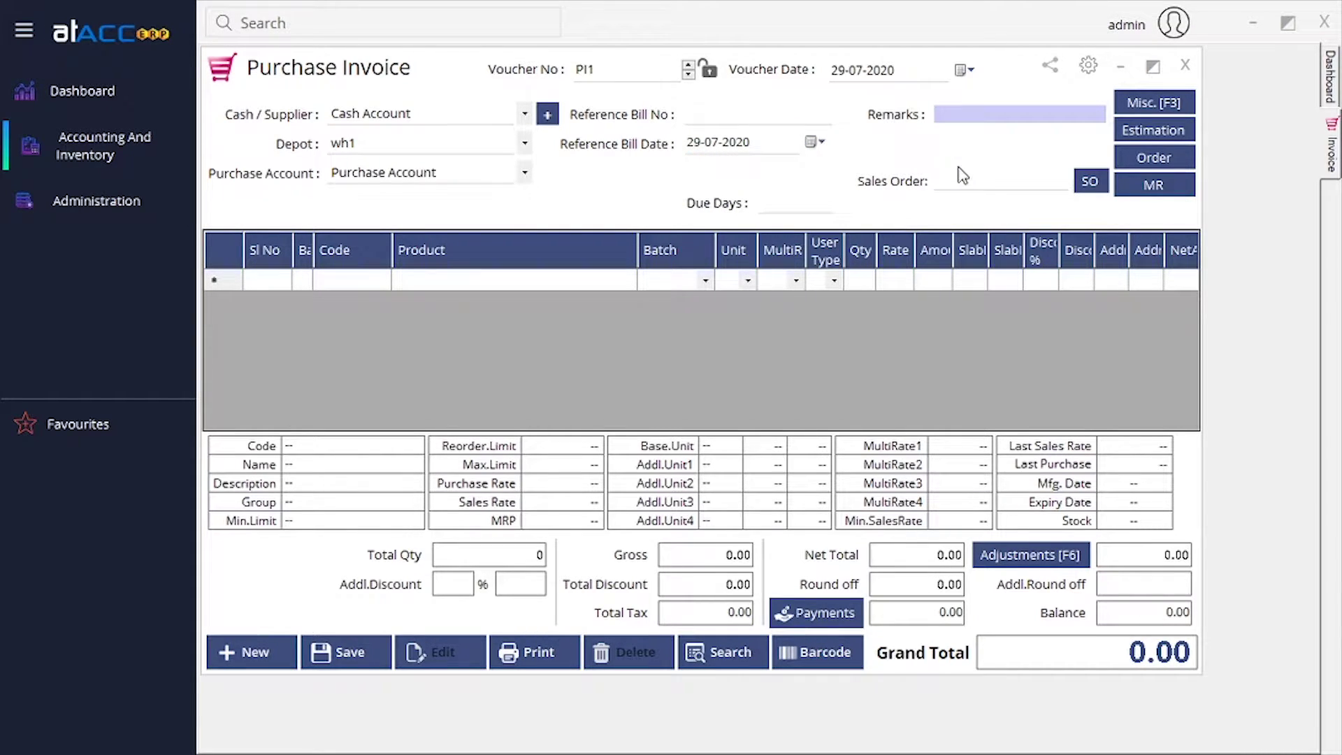
left_click(1020, 177)
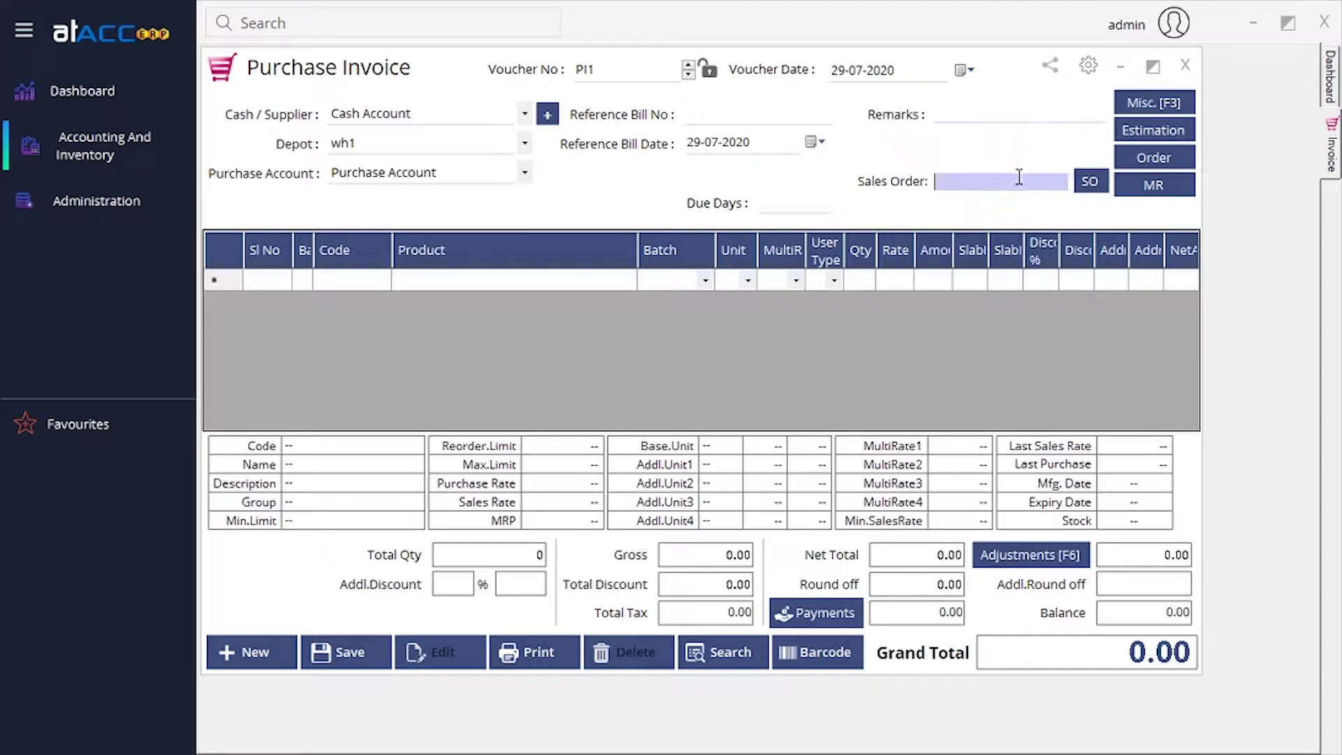
left_click(1091, 183)
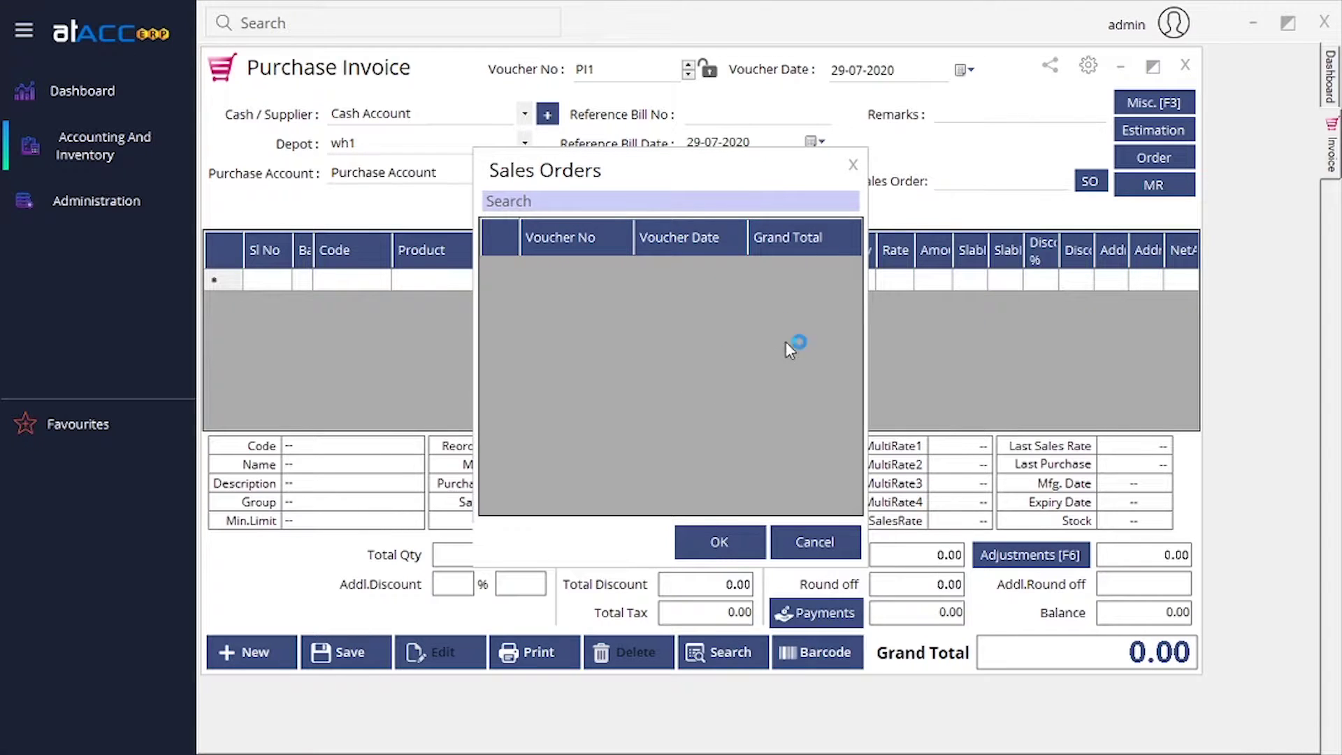
left_click(854, 166)
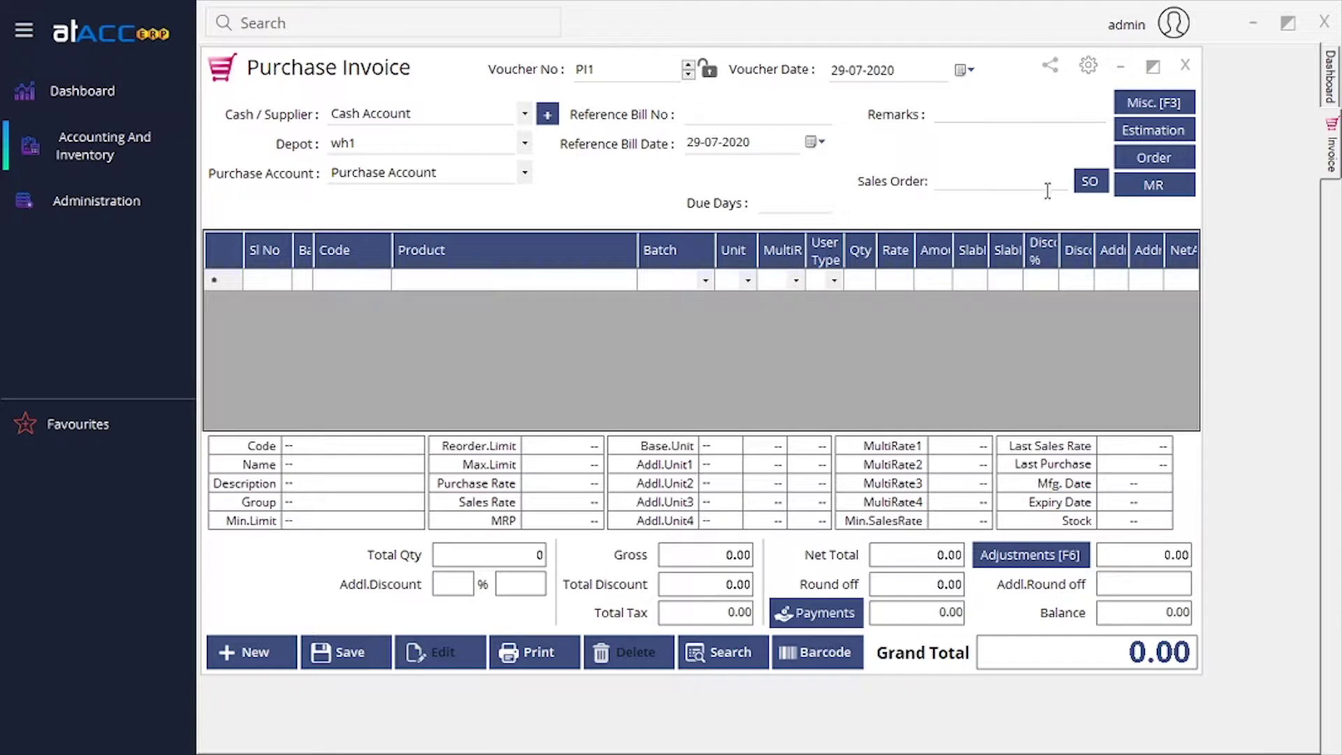
Open the invoice's Misc. [F3] details, visit transport details, and close it.
left_click(1138, 112)
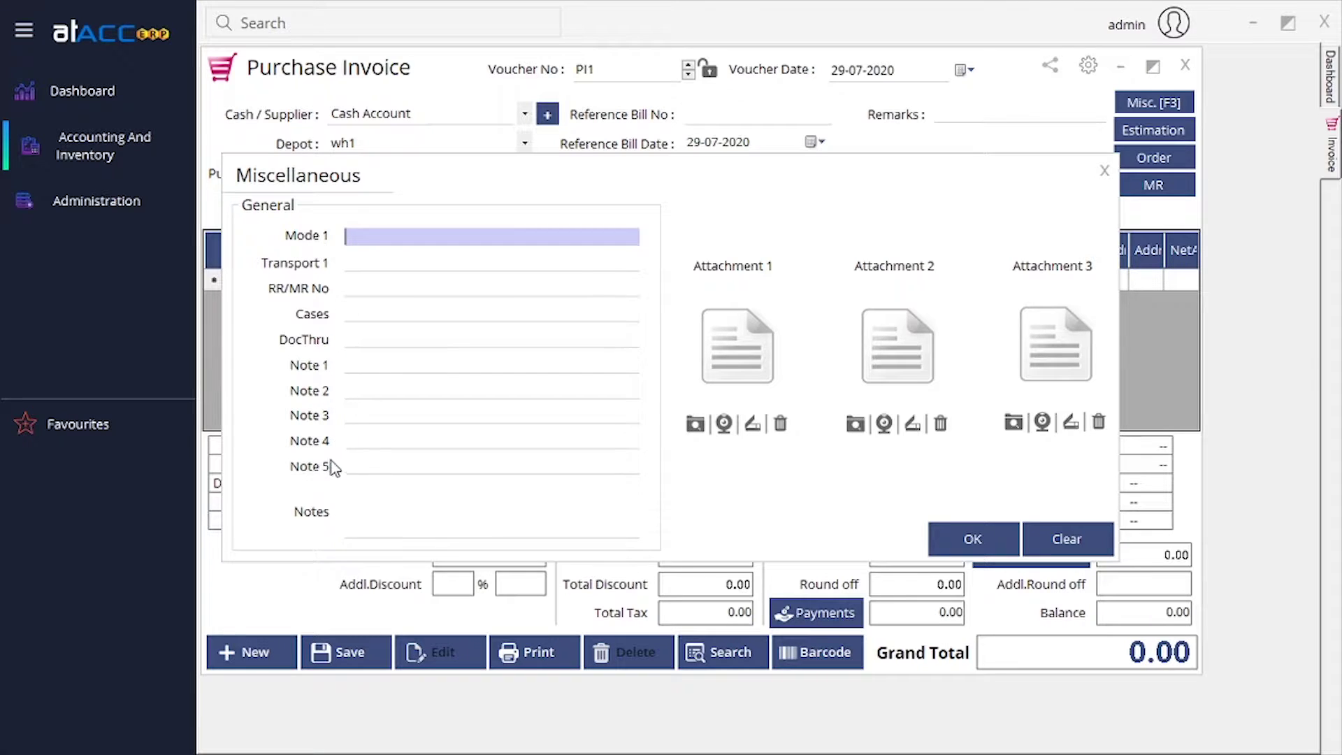
left_click(395, 266)
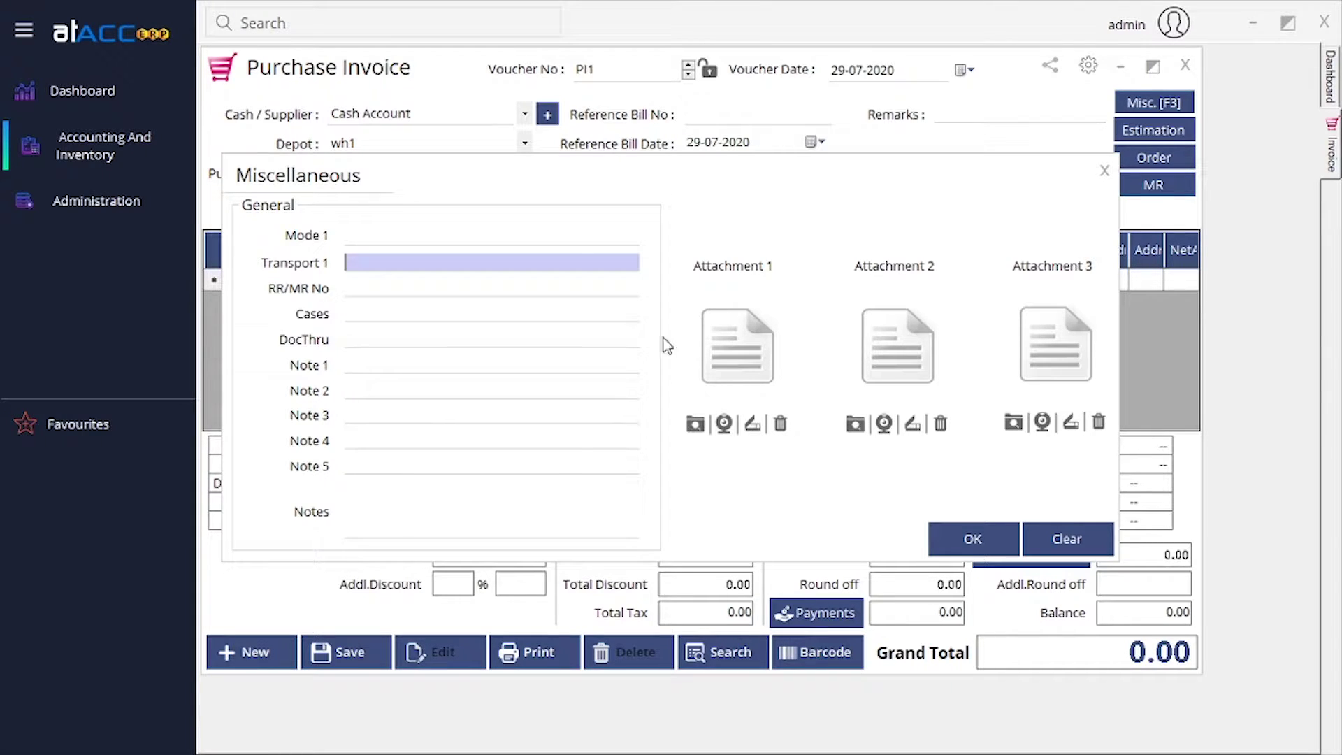
left_click(972, 539)
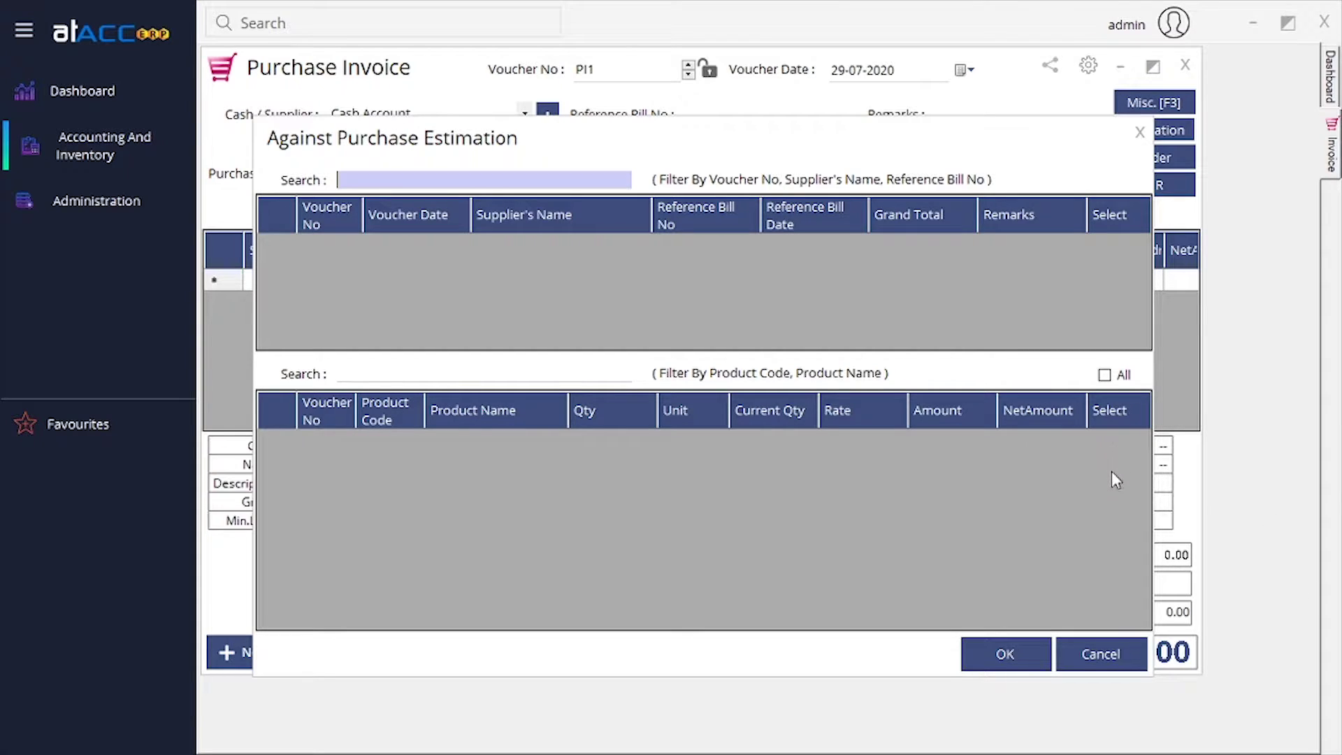
Show all purchase estimation items, then close the estimation list.
left_click(1104, 374)
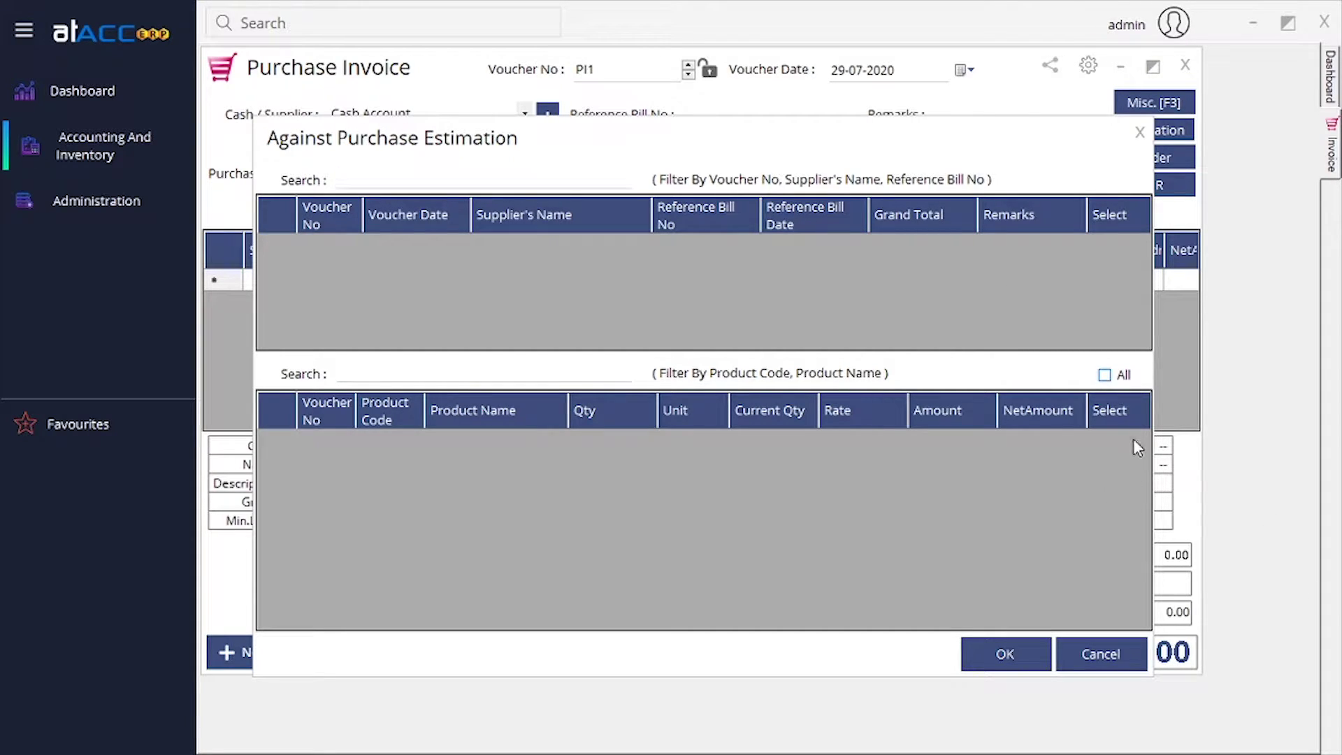
key("space")
left_click(1119, 650)
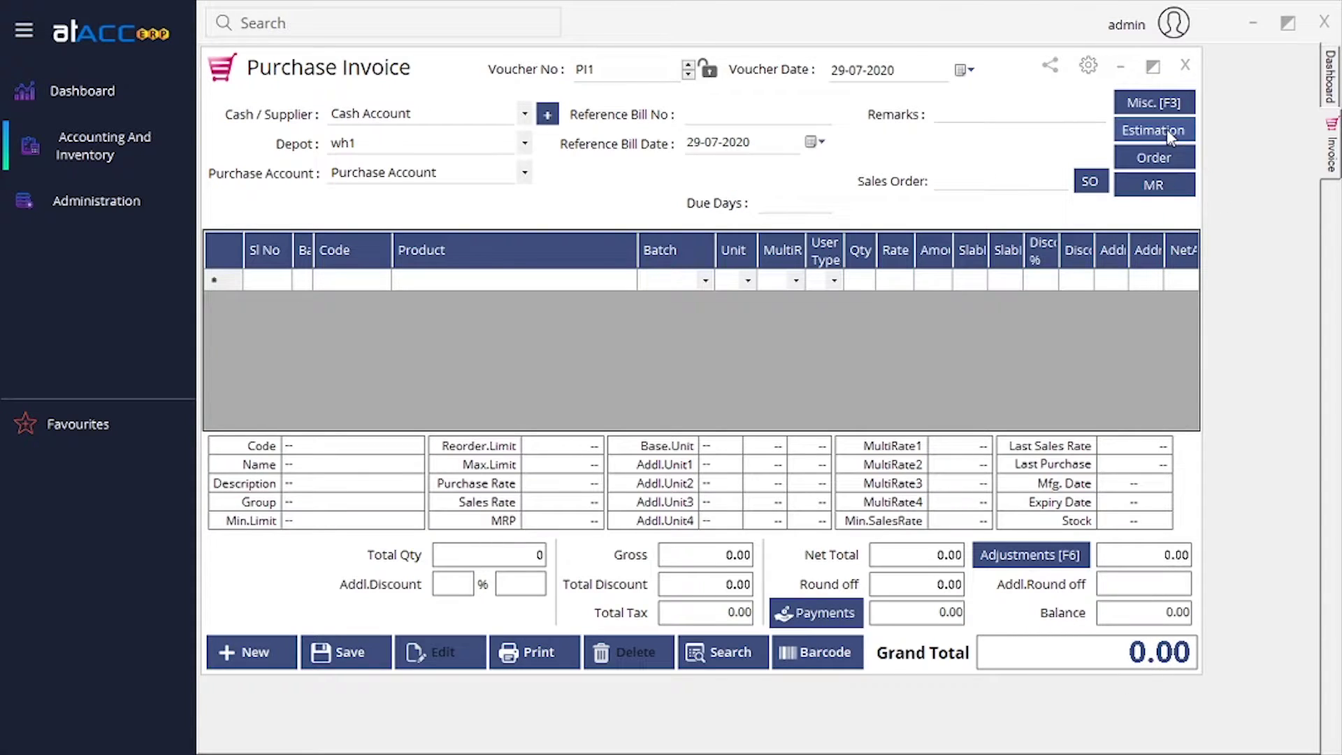
Check the empty purchase order list, then search products with 'p' in row 1.
left_click(1168, 158)
left_click(1108, 112)
left_click(528, 281)
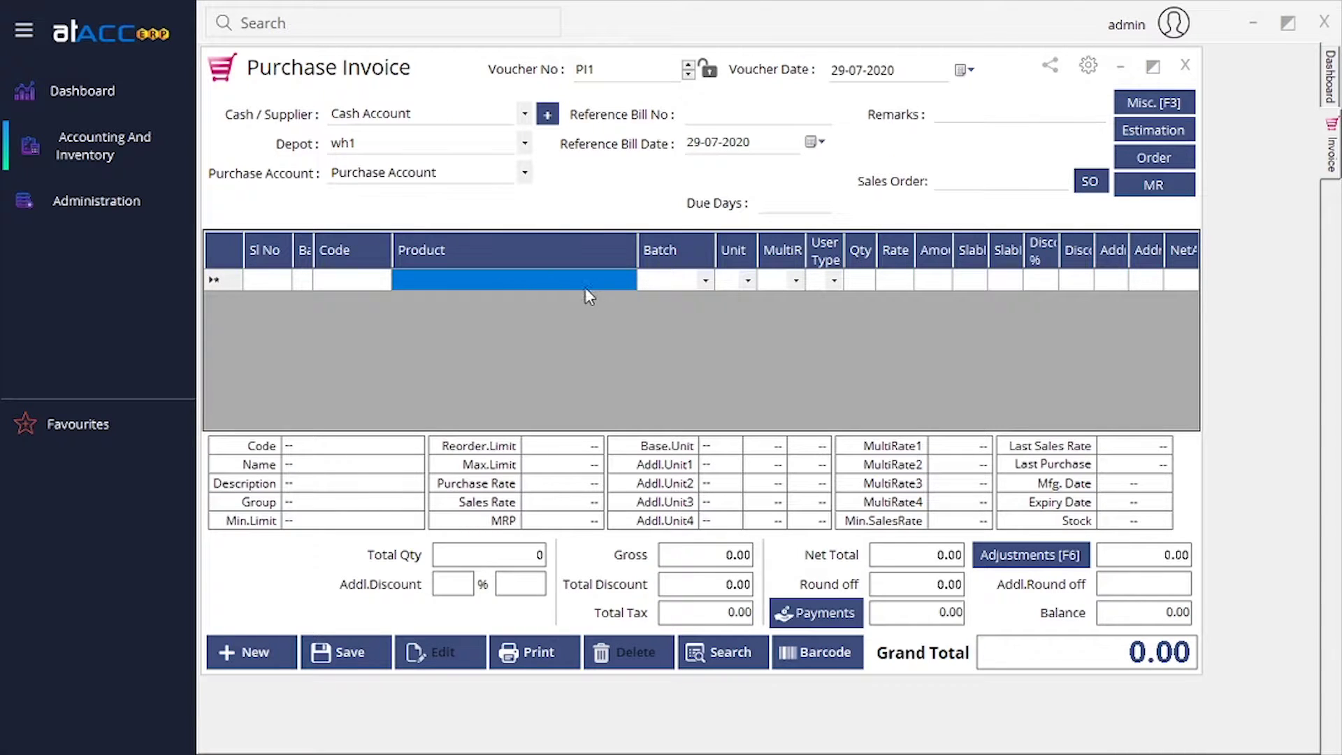
type("p")
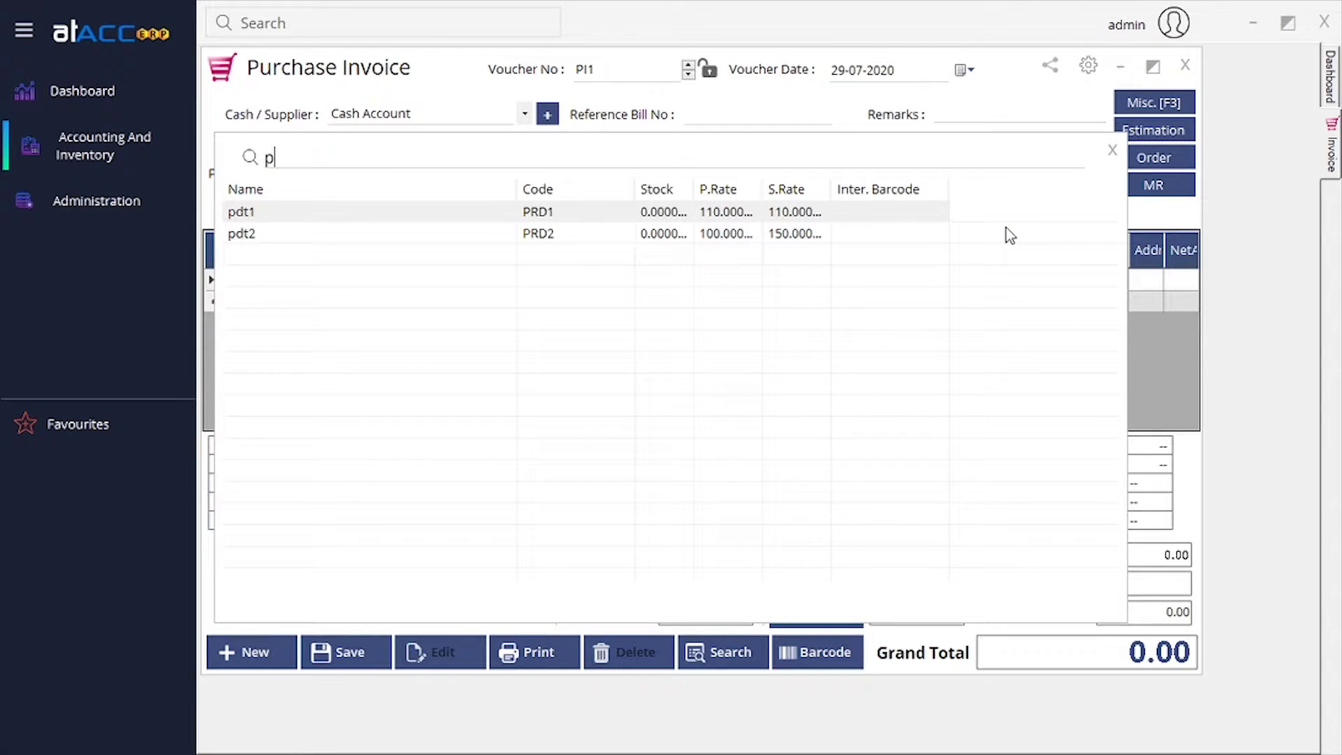
Add pdt1 to row 1 at its Default rate, bringing the grand total to 110.00.
left_click(1112, 151)
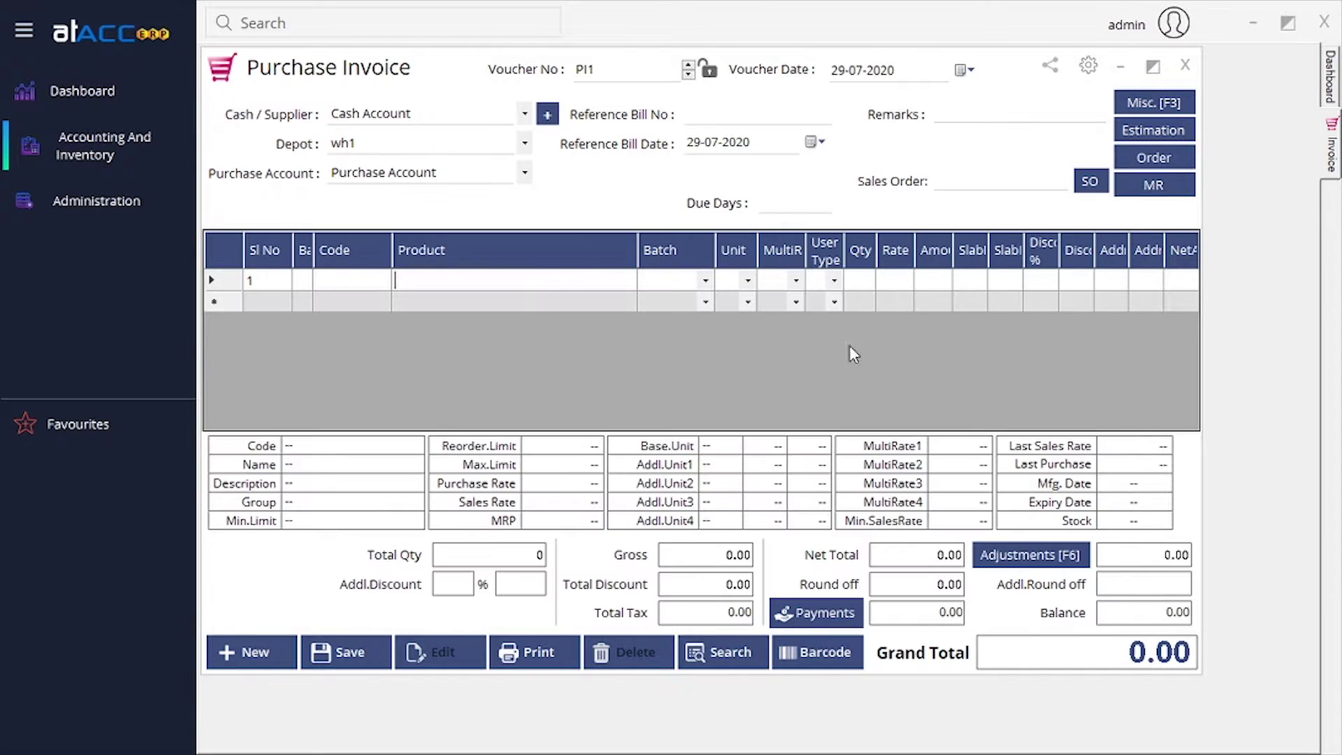
left_click(688, 281)
left_click(560, 284)
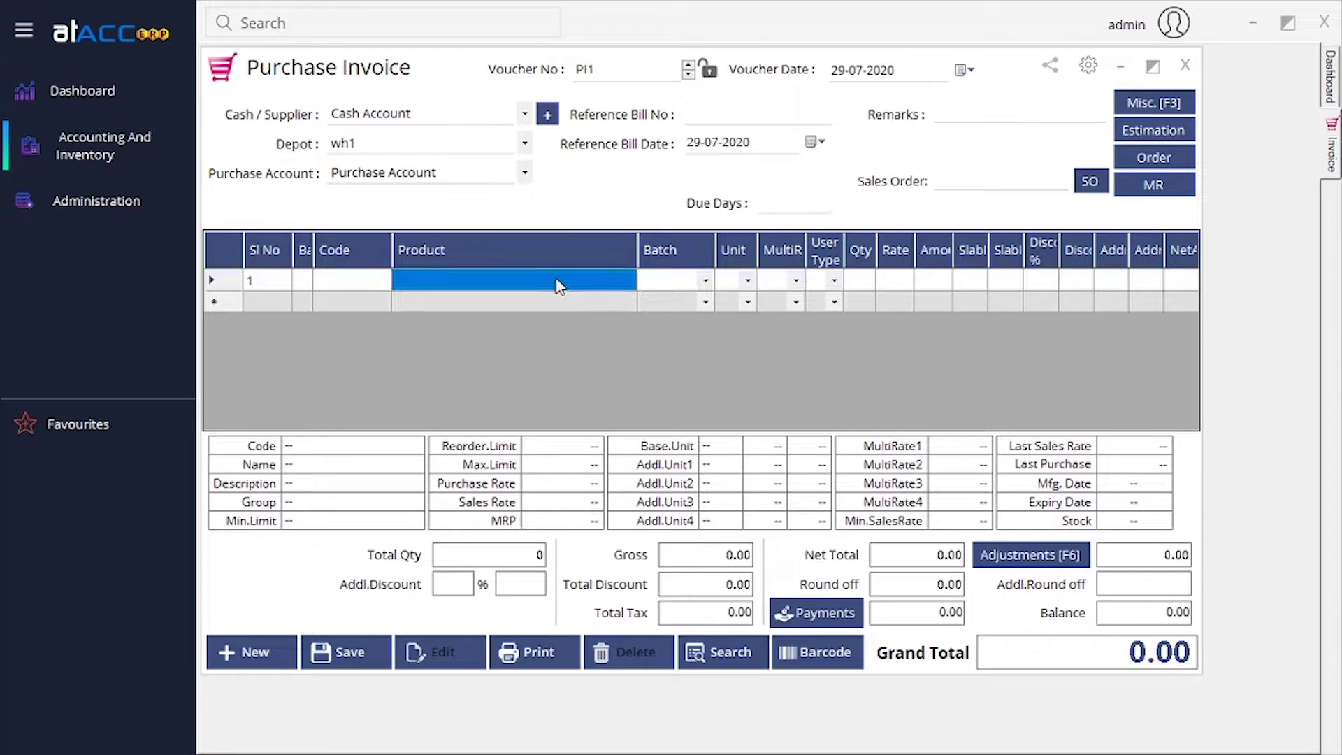
type("p")
key("Return")
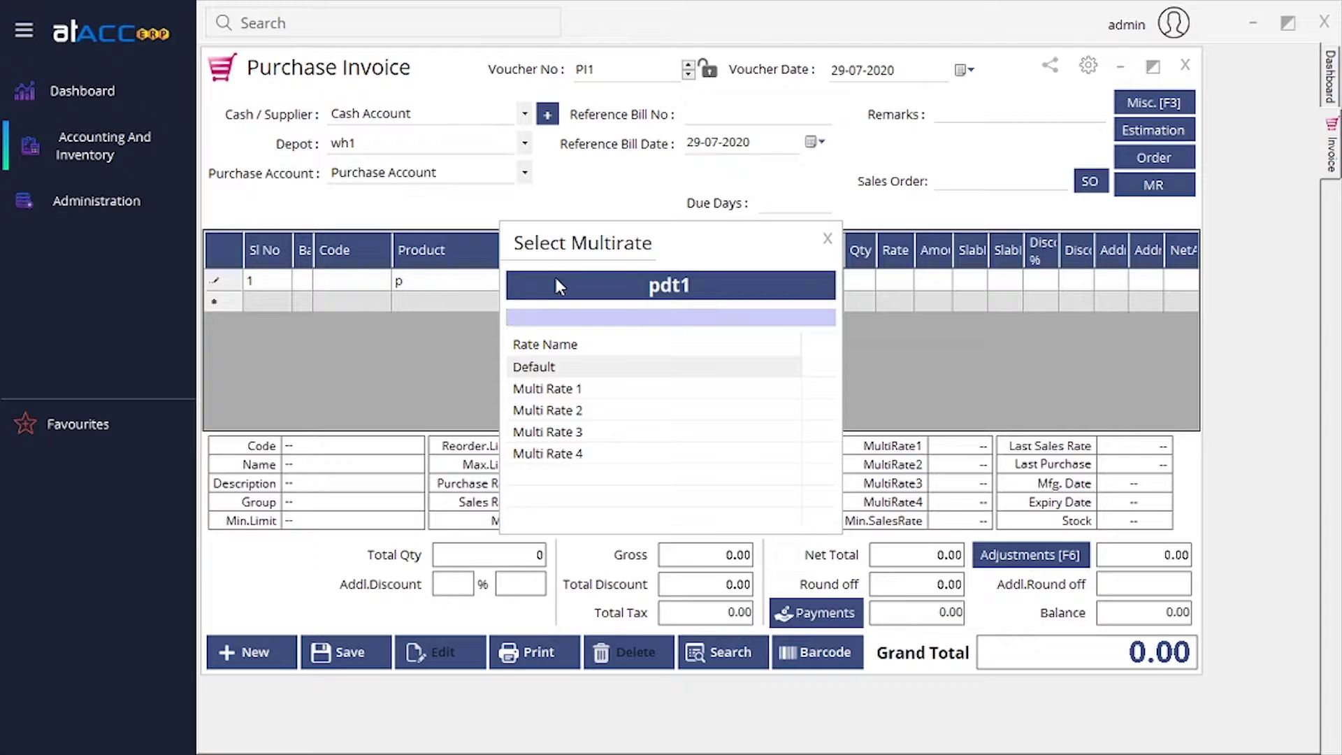
key("Down")
key("Up")
key("Return")
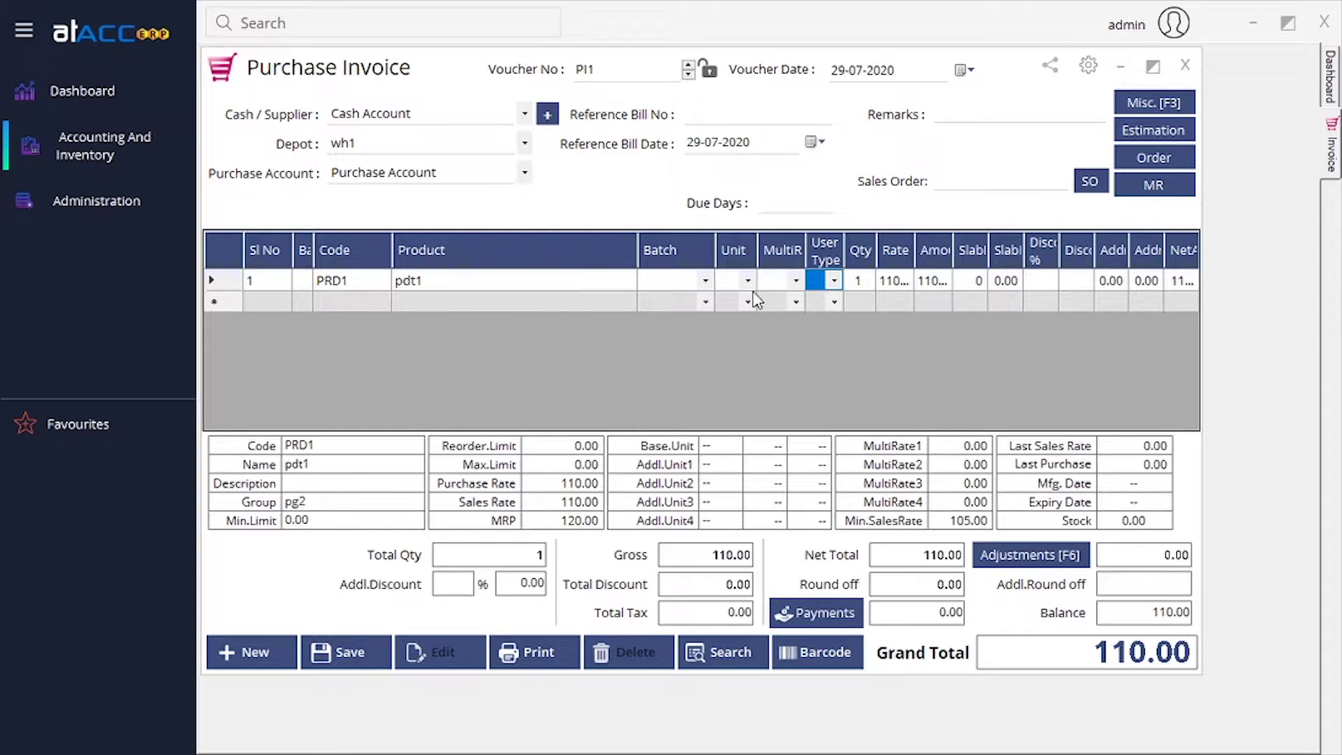
key("Down")
left_click(818, 281)
key("Tab")
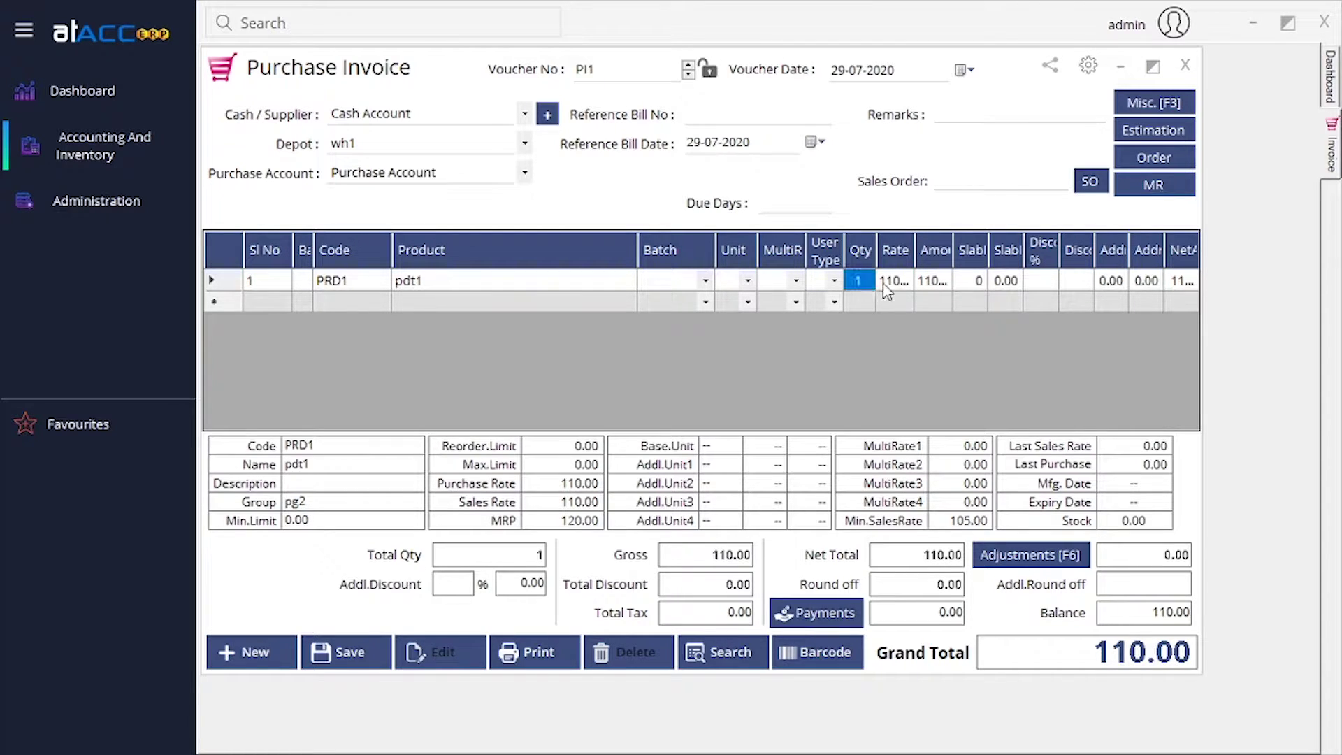
key("Tab")
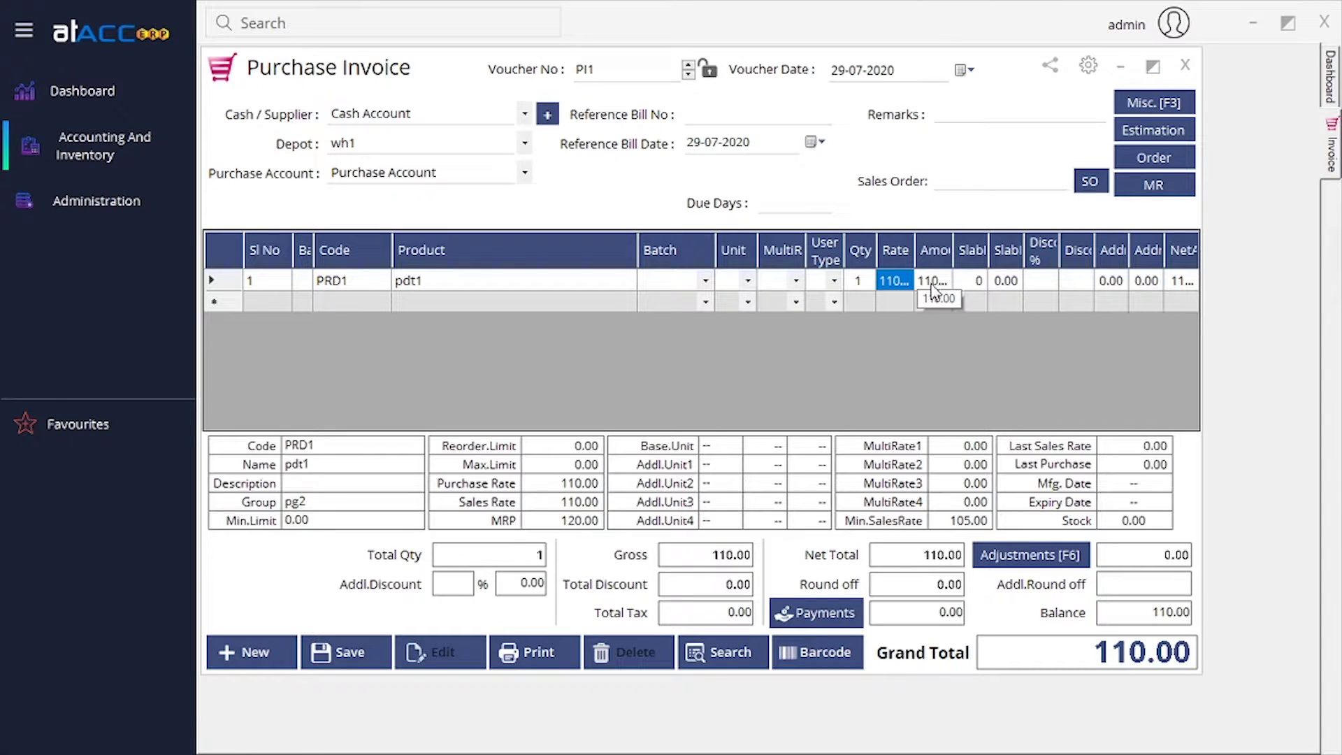
left_click(925, 289)
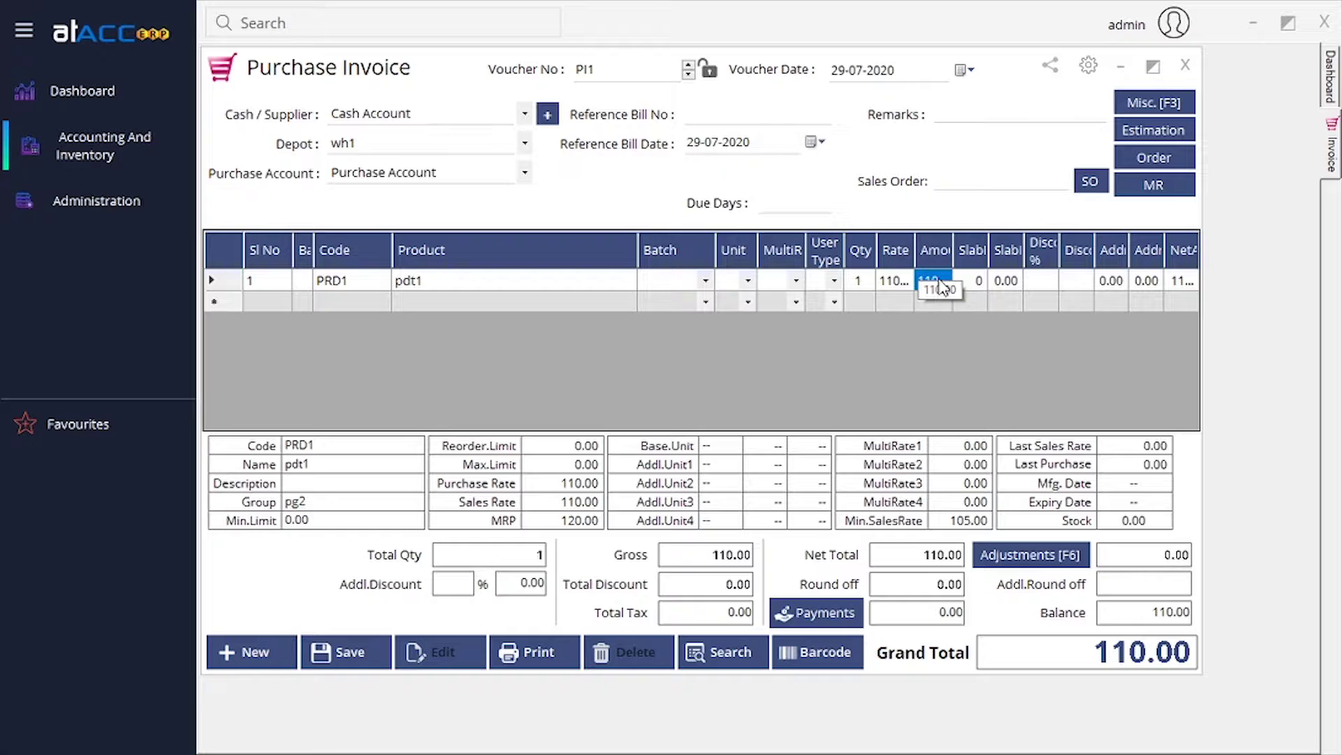
left_click(971, 281)
left_click(1013, 283)
left_click(1053, 283)
left_click(1118, 282)
key("Tab")
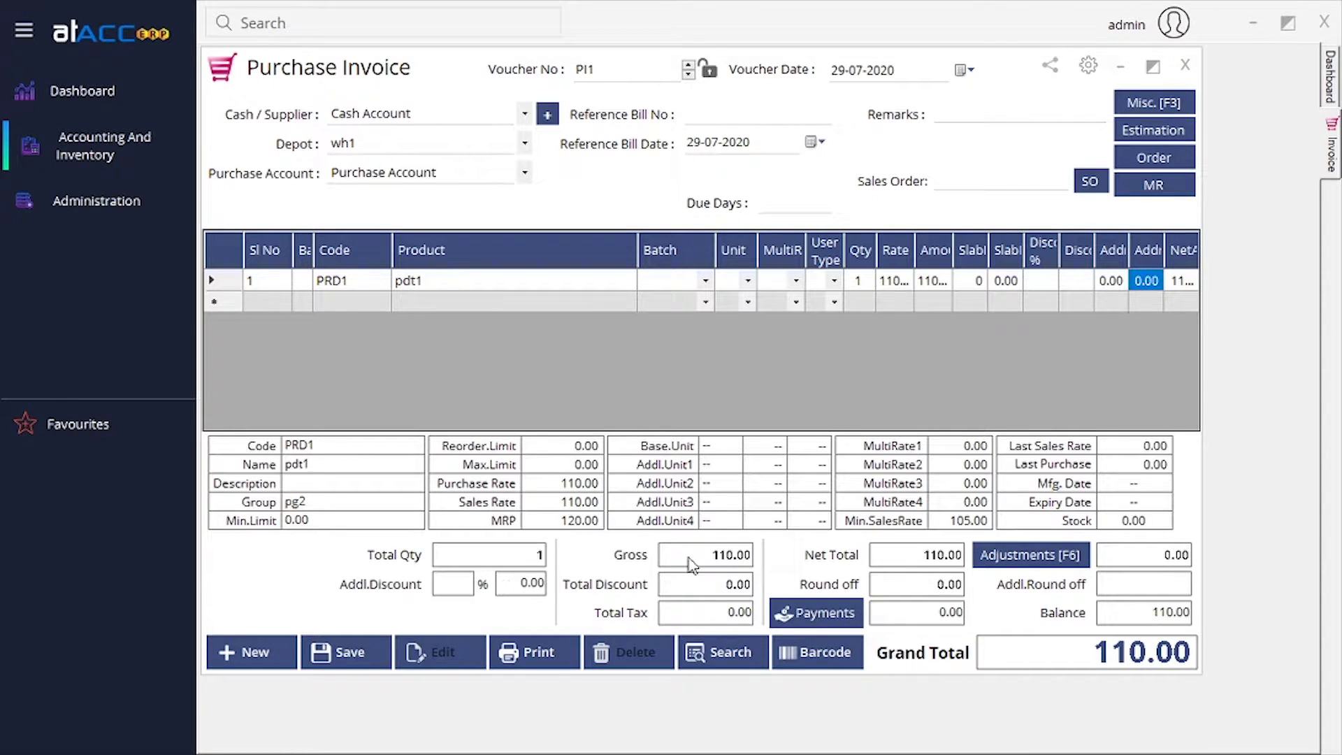
left_click(1180, 282)
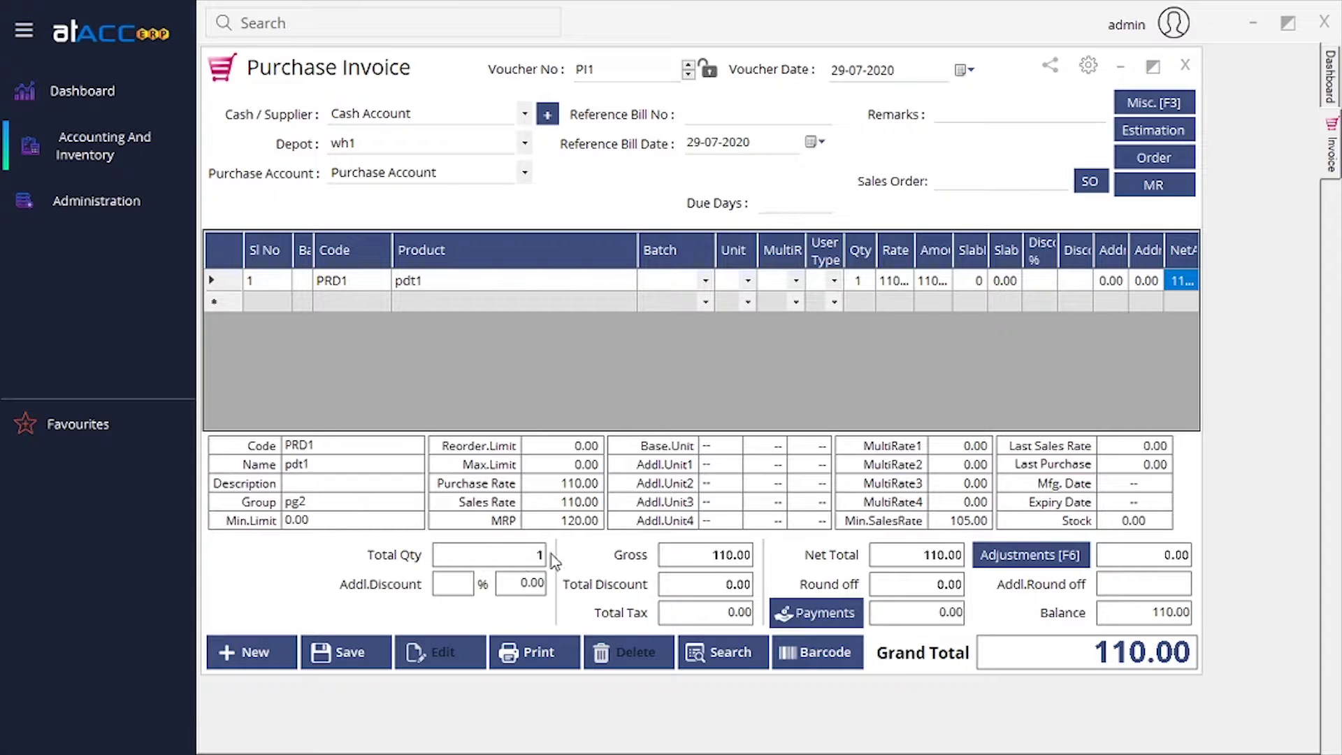
Go through the additional discount, total tax and paid amount fields.
left_click(462, 588)
left_click(519, 587)
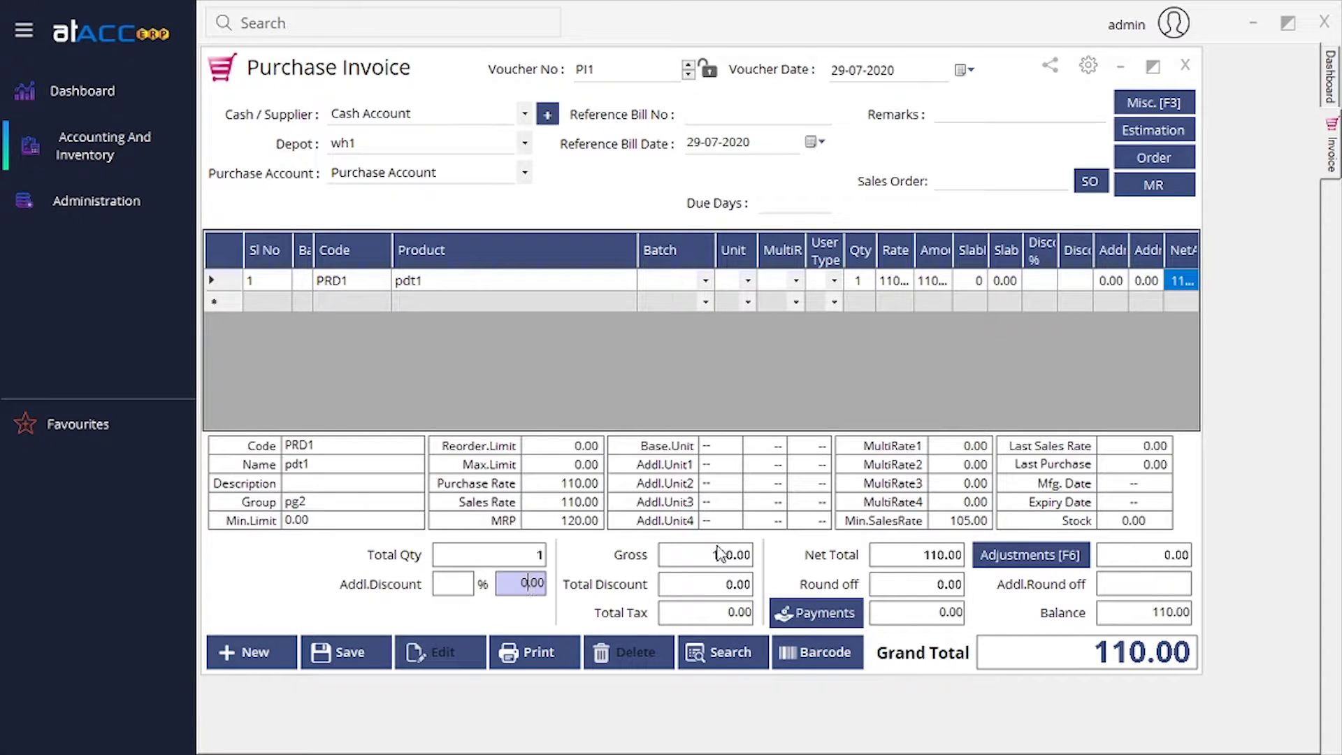
left_click(712, 619)
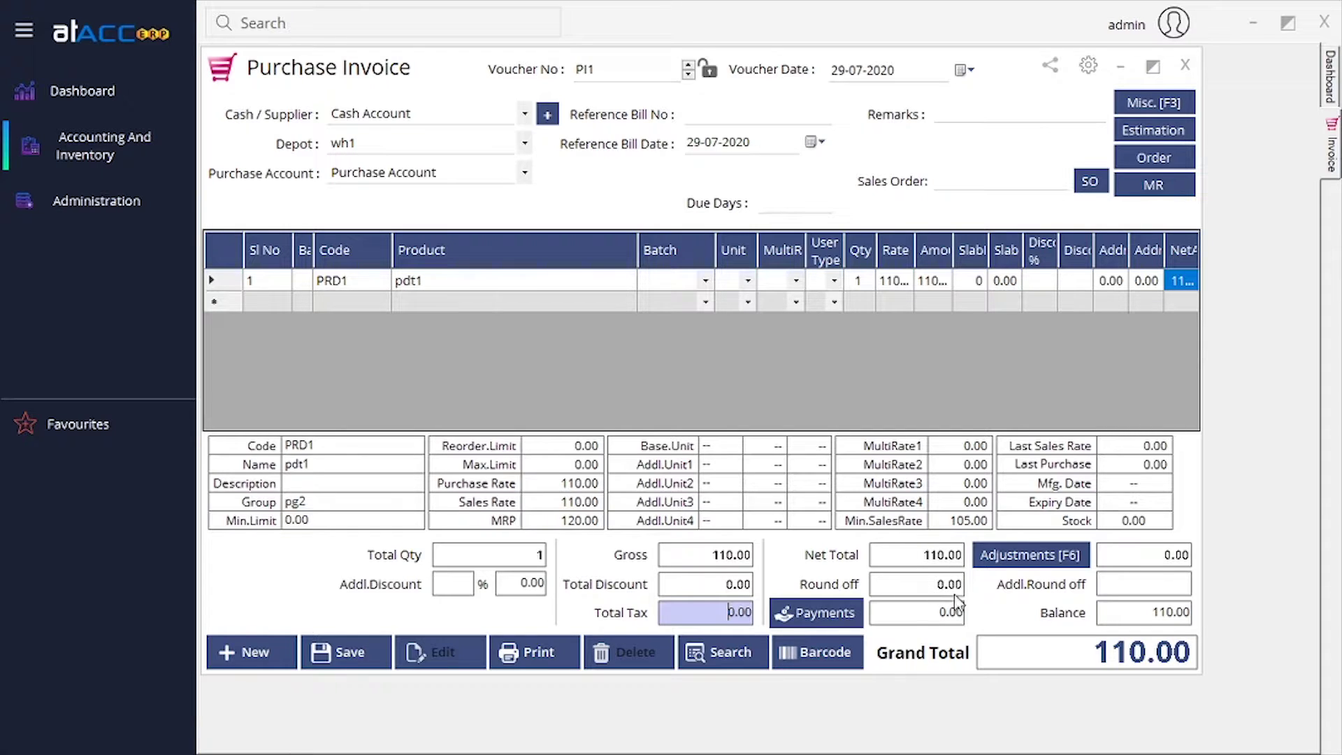
left_click(938, 613)
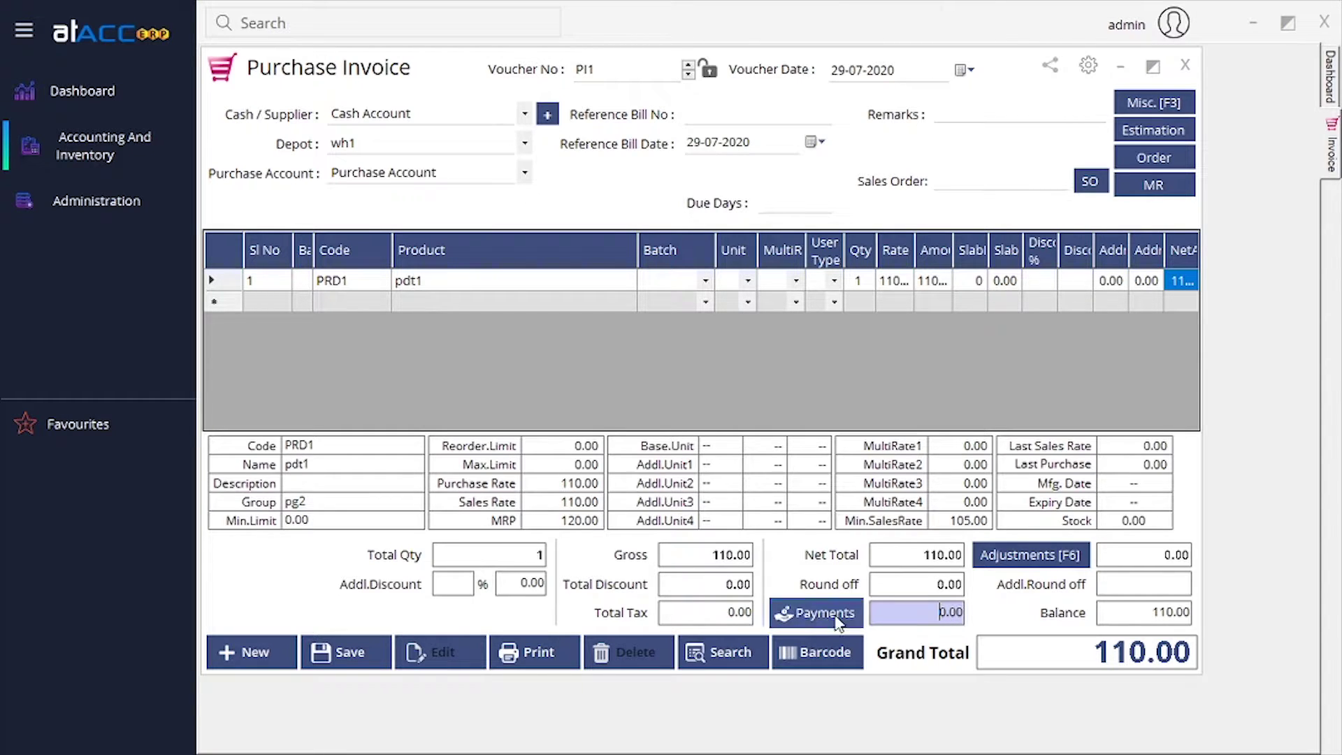
key("shift+Right")
Choose Cheque as the payment mode in the bill's payment details.
left_click(851, 620)
left_click(446, 266)
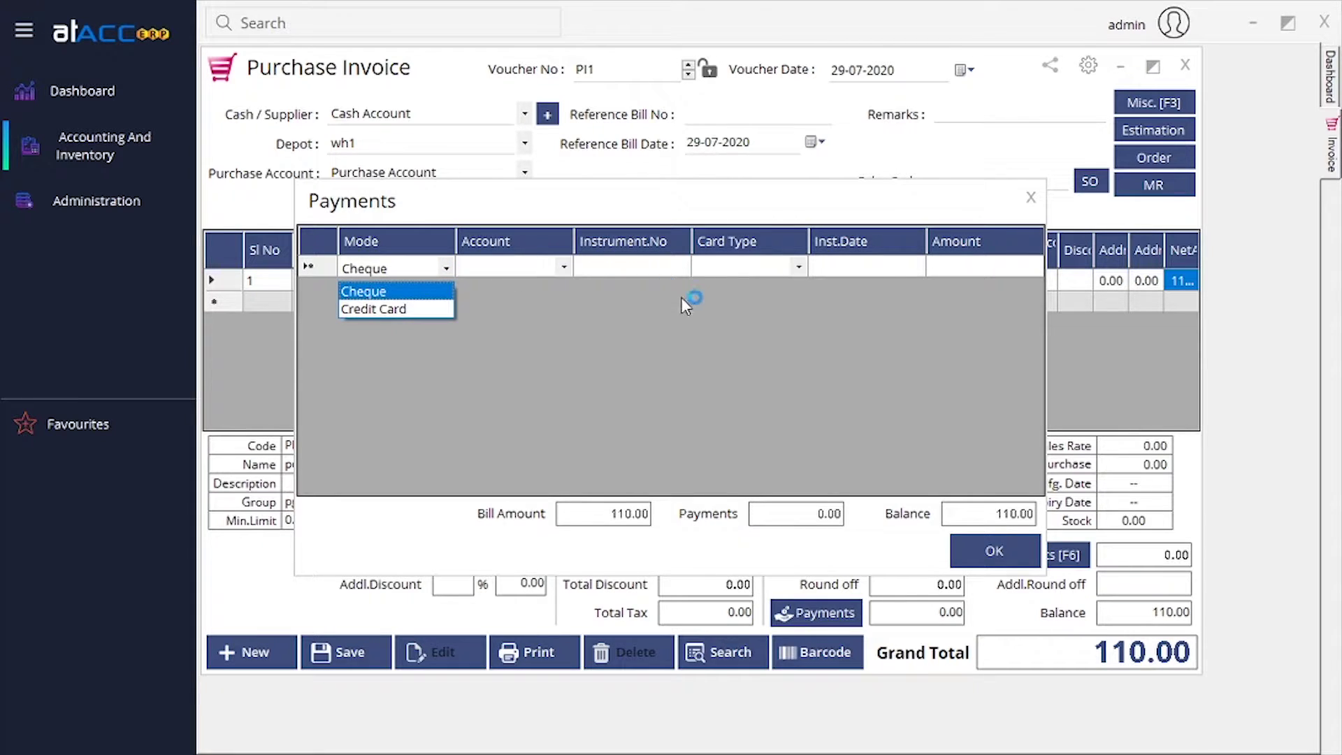
left_click(1041, 204)
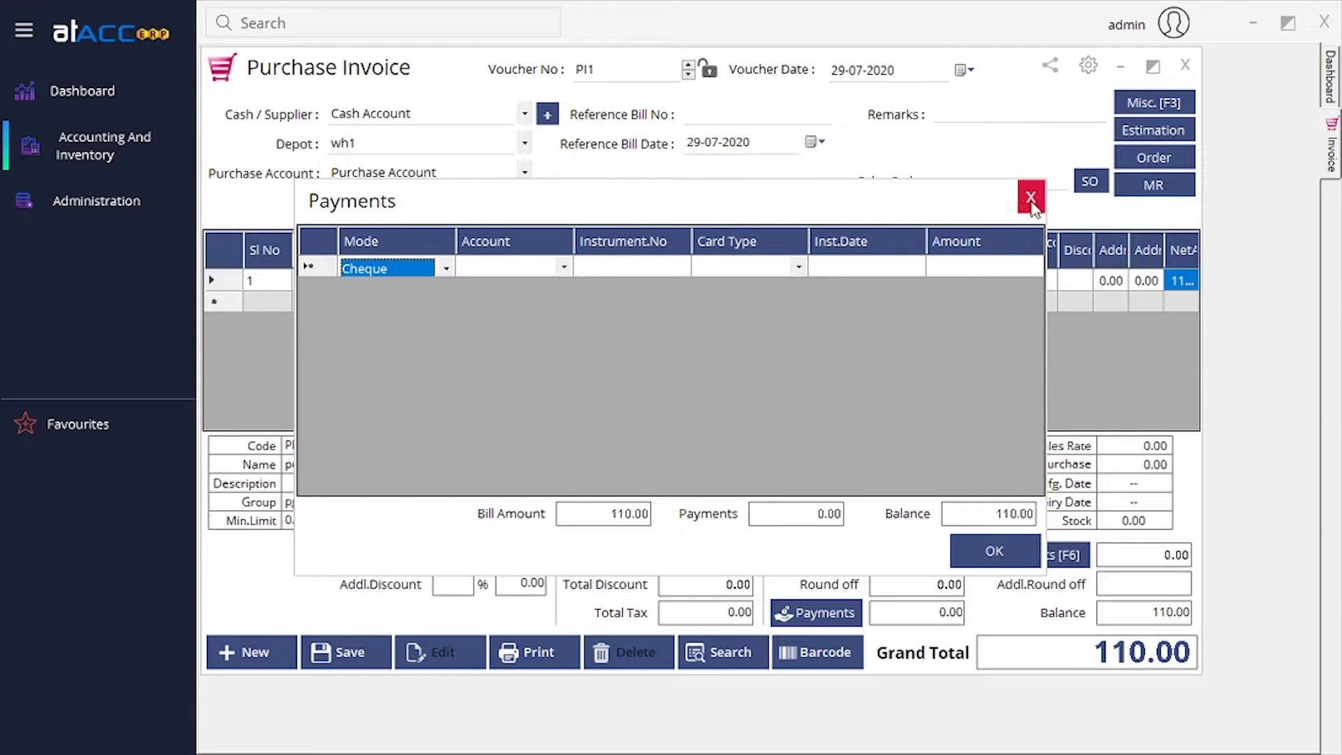
left_click(1031, 197)
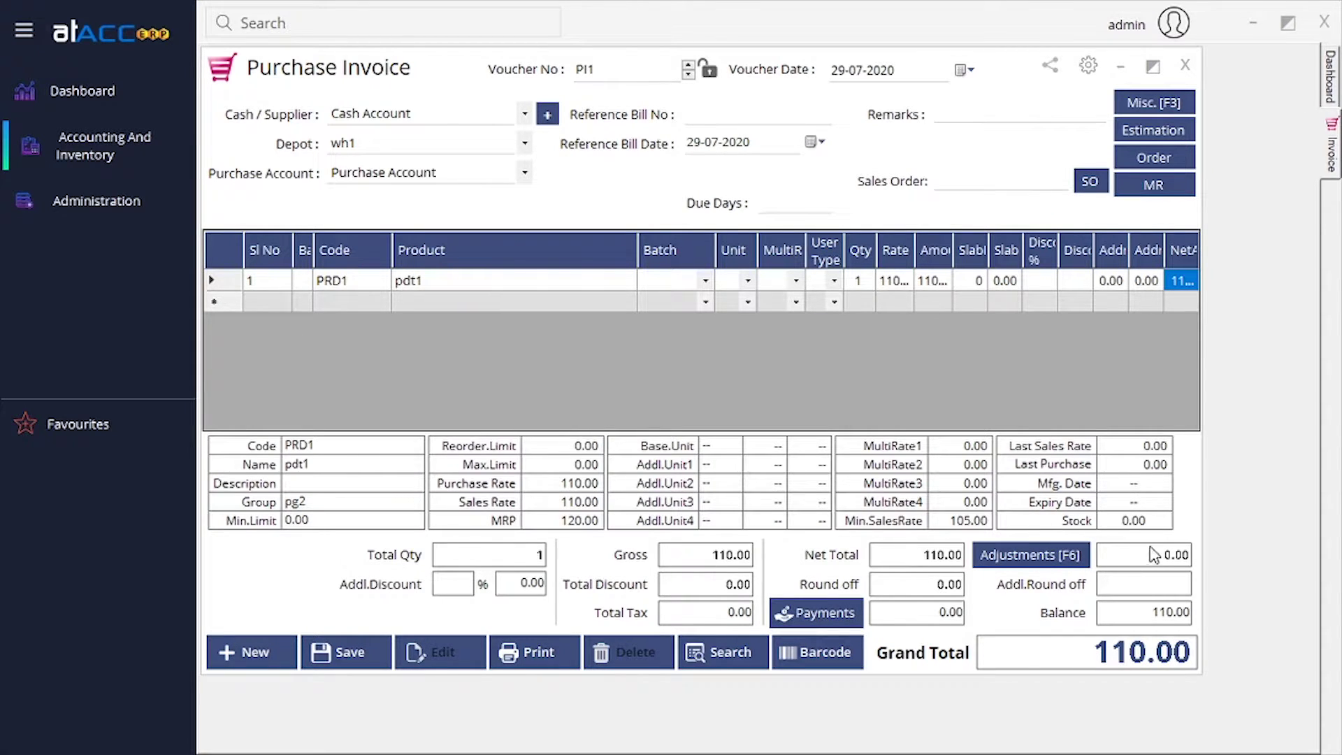
left_click(1031, 560)
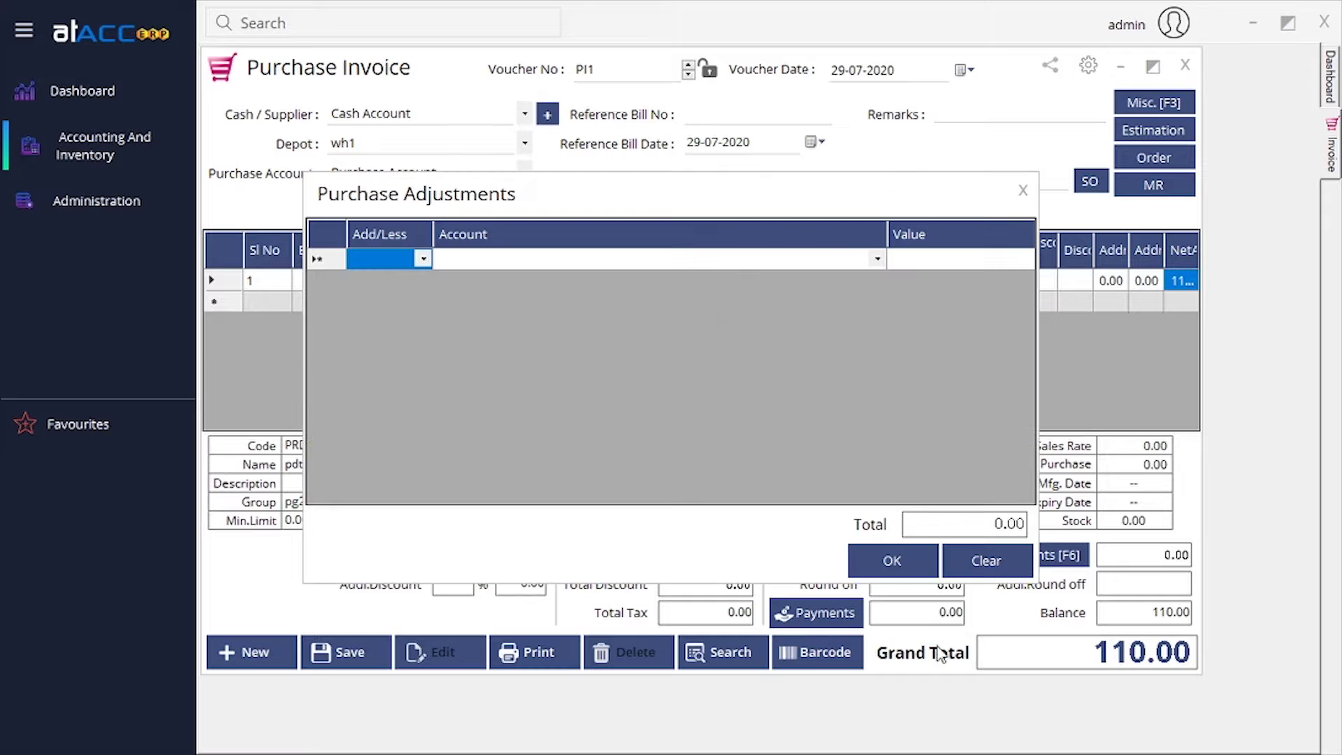
left_click(423, 260)
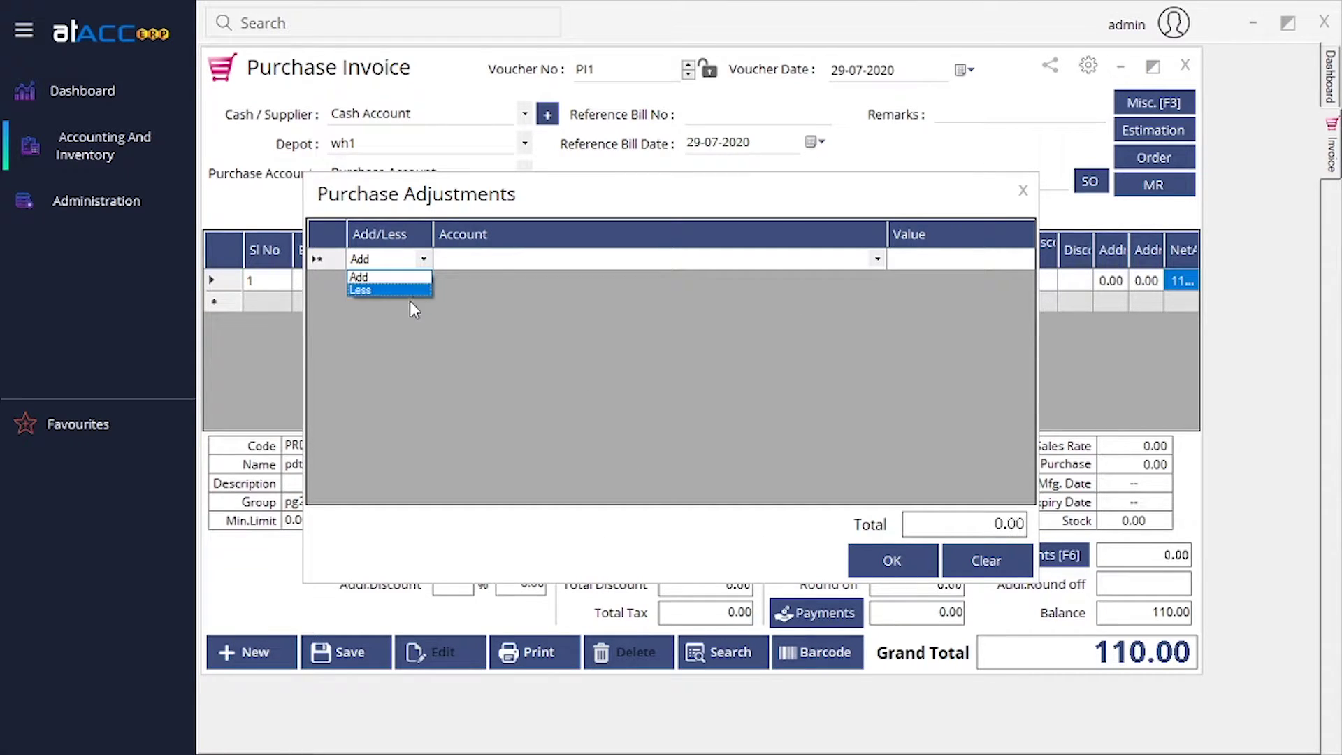
left_click(419, 278)
left_click(496, 266)
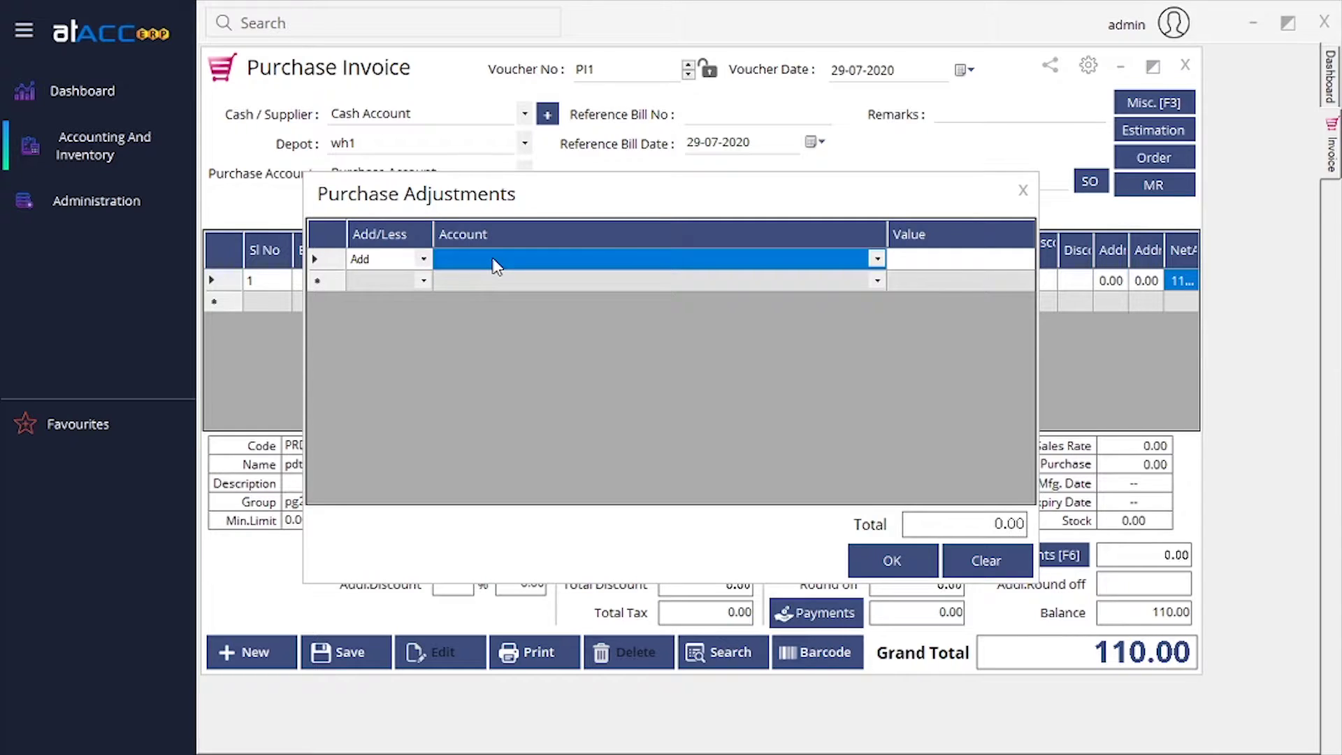
left_click(493, 260)
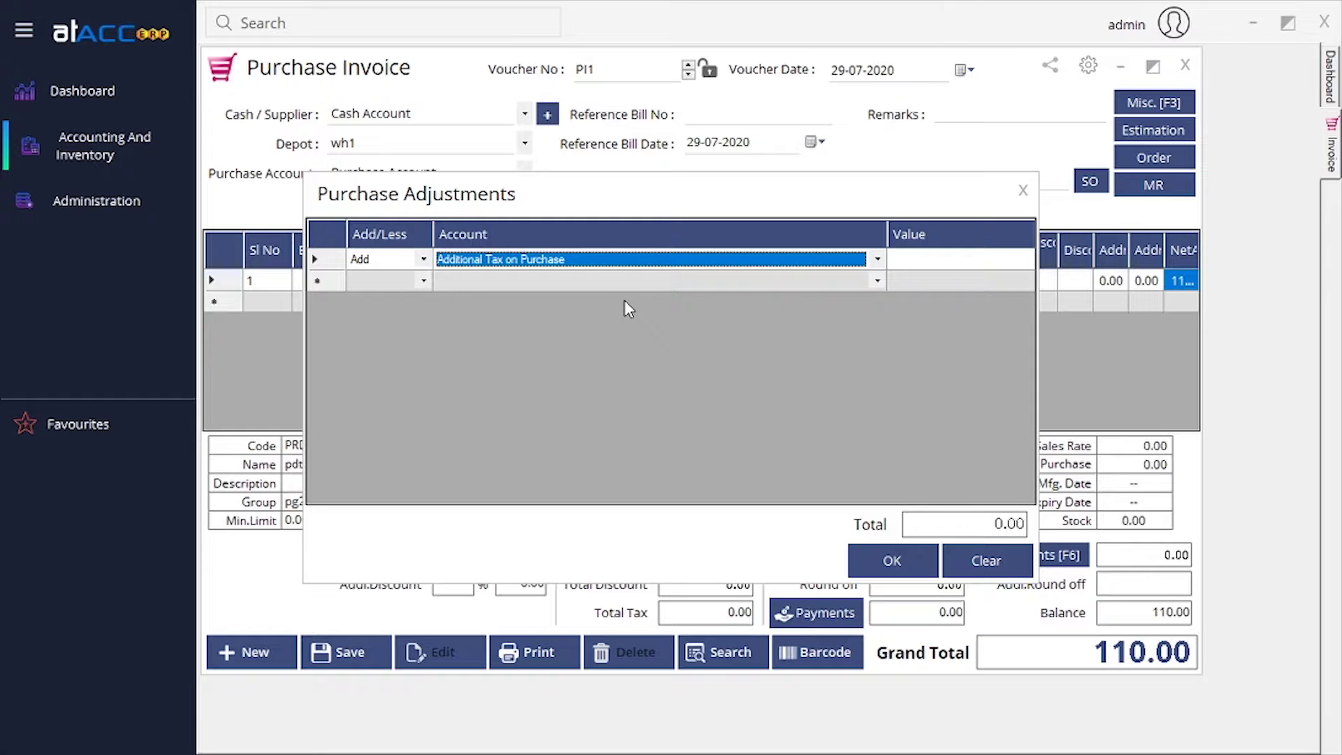
left_click(986, 264)
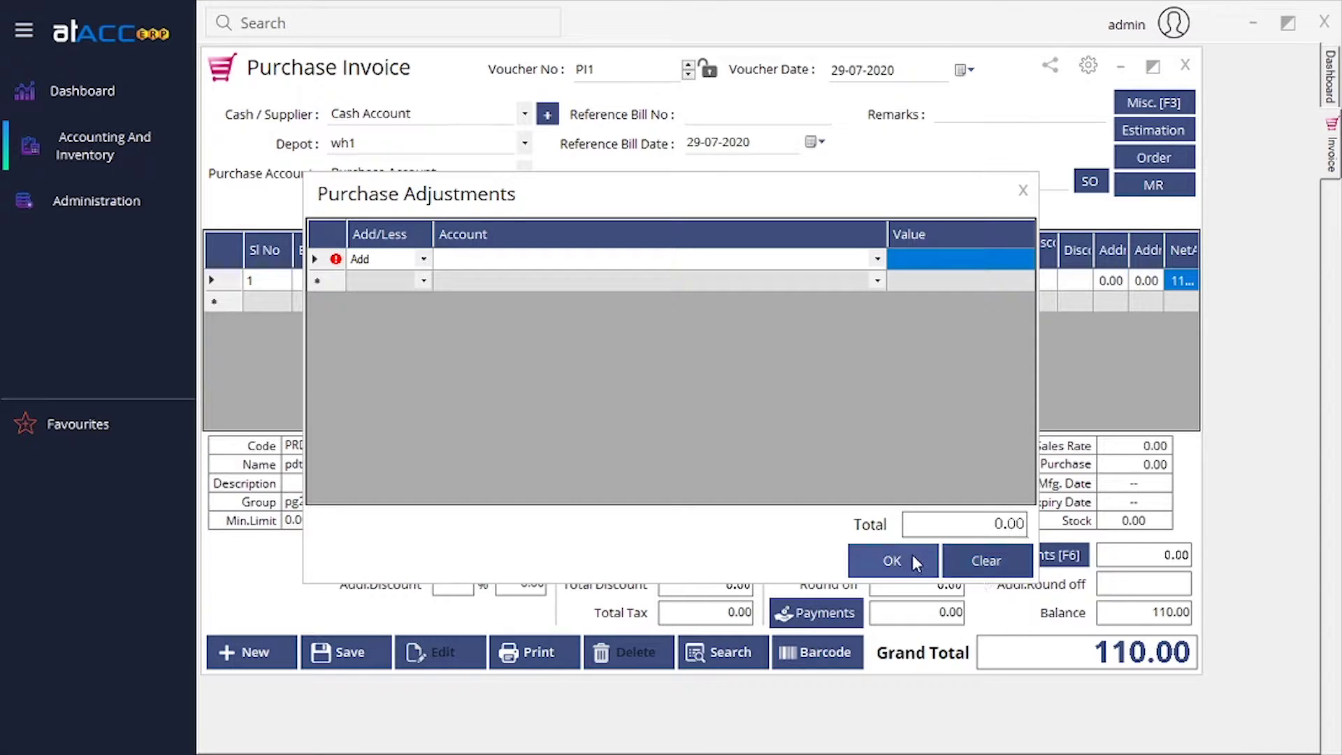
left_click(958, 559)
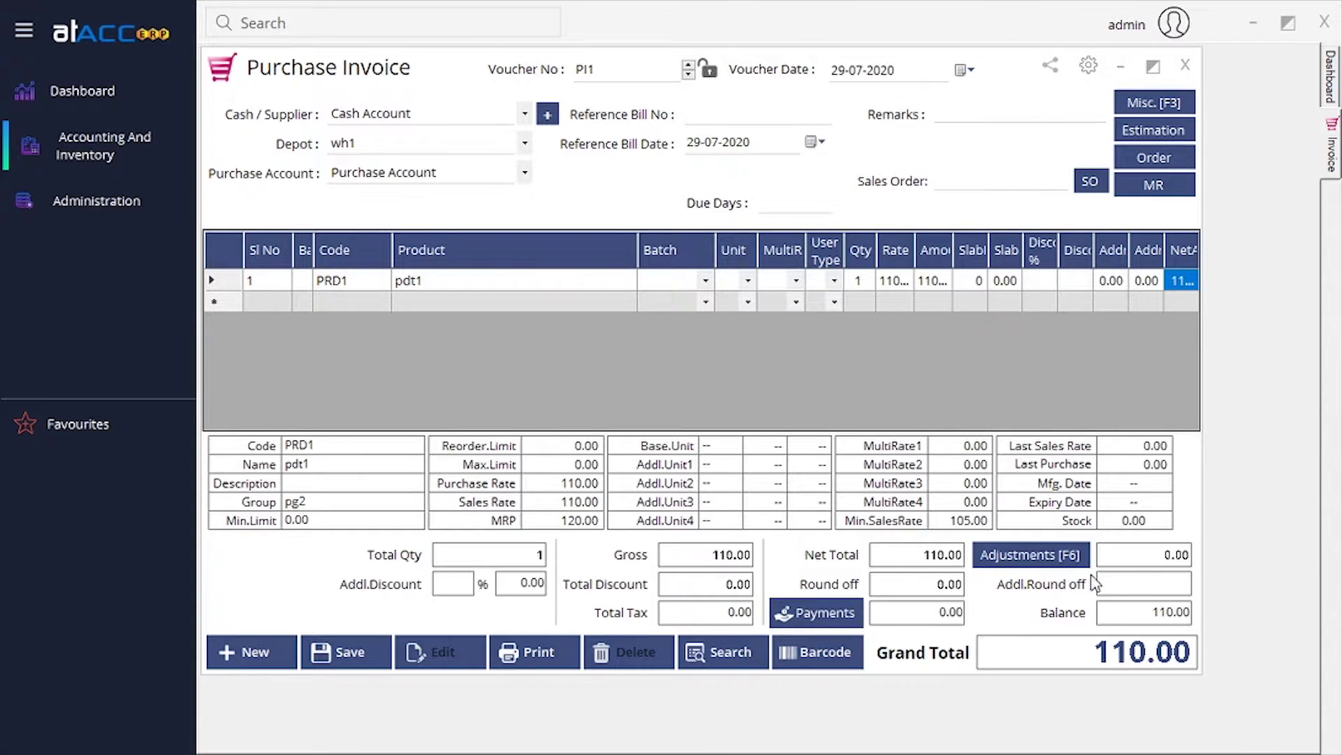
left_click(1150, 581)
left_click(1168, 620)
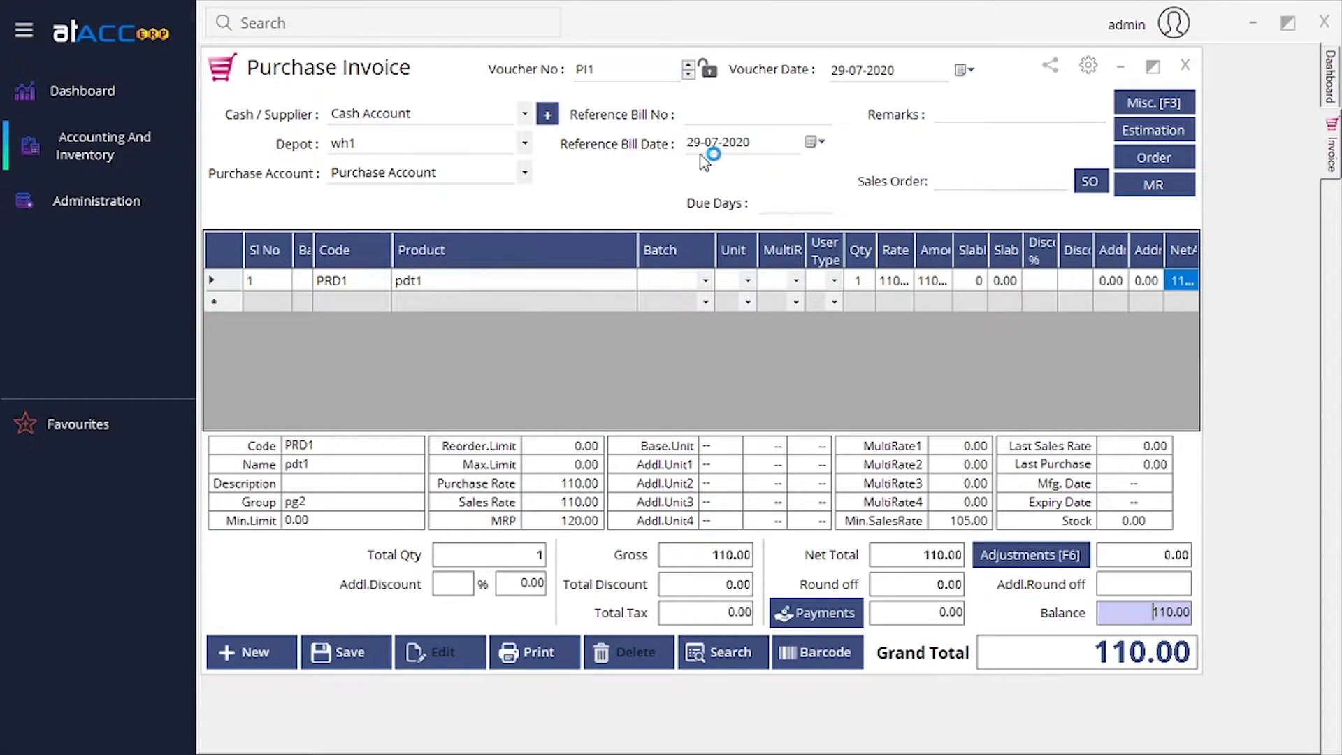
left_click(714, 653)
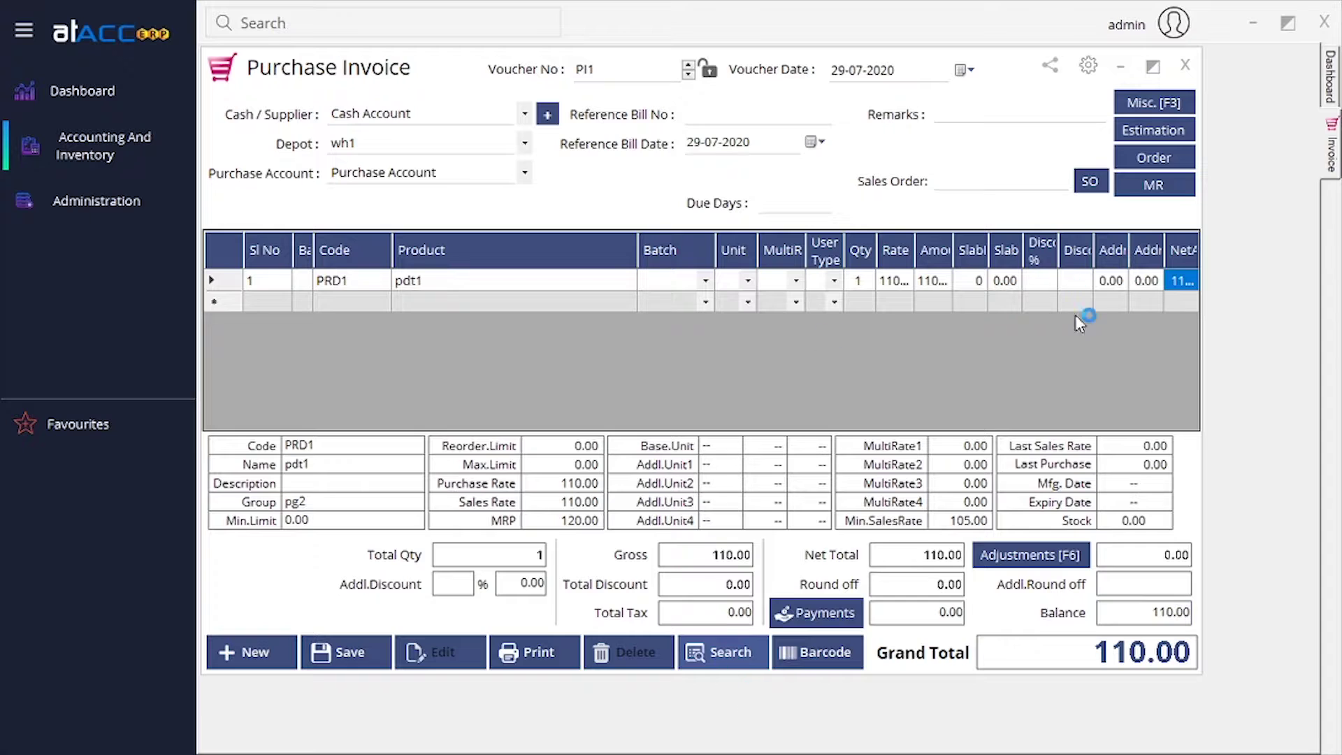
left_click(534, 171)
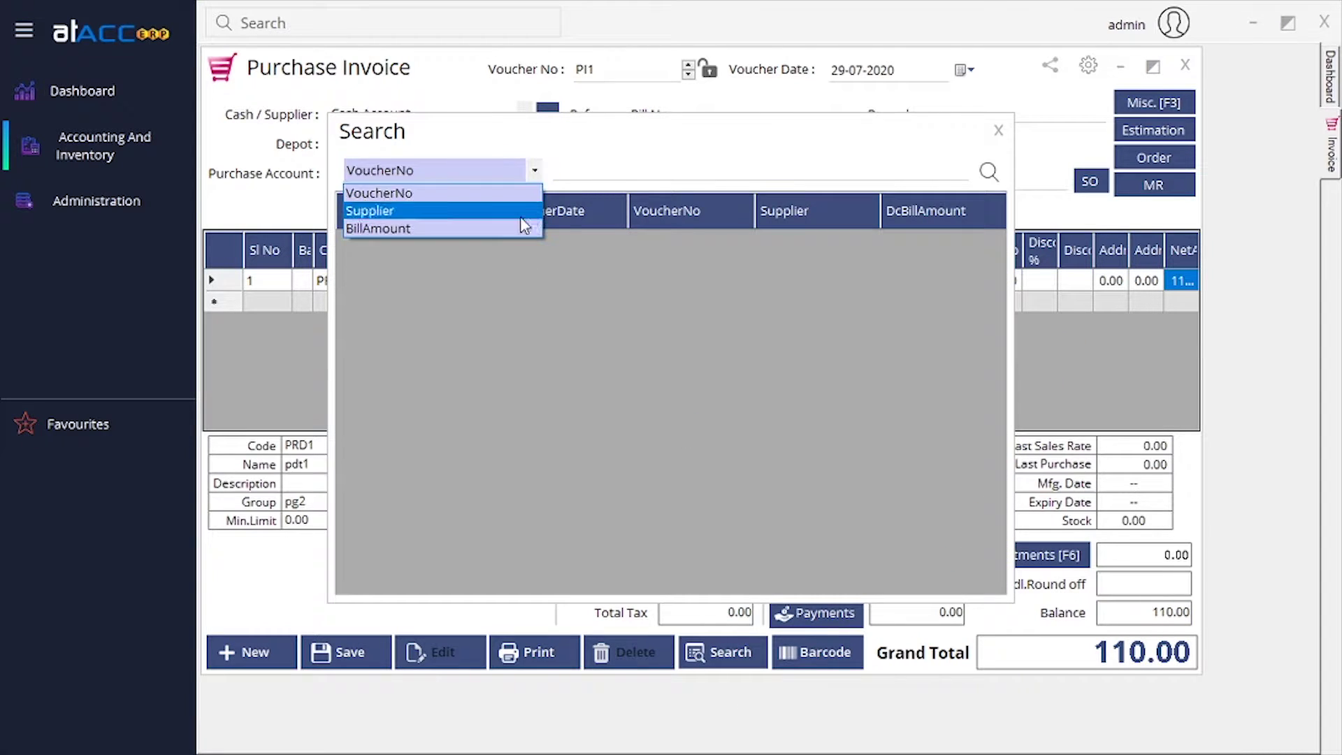
left_click(691, 172)
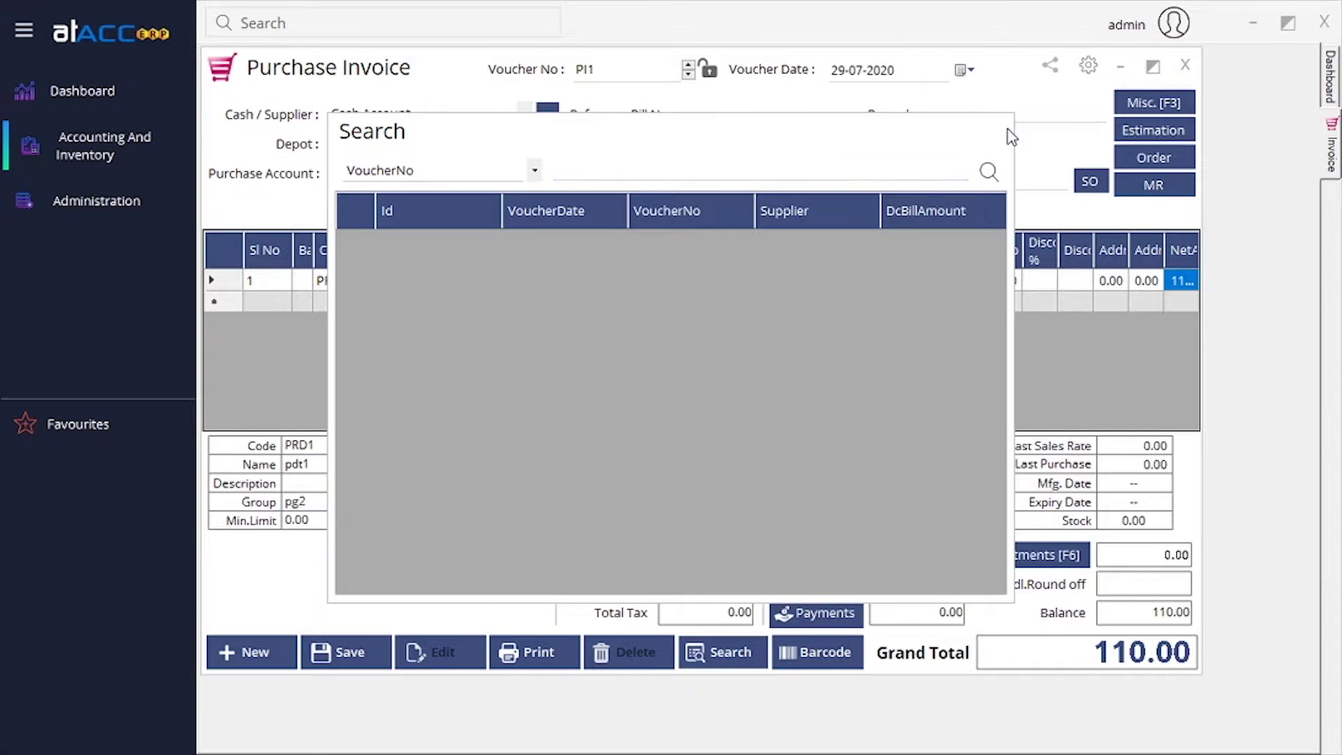
left_click(999, 131)
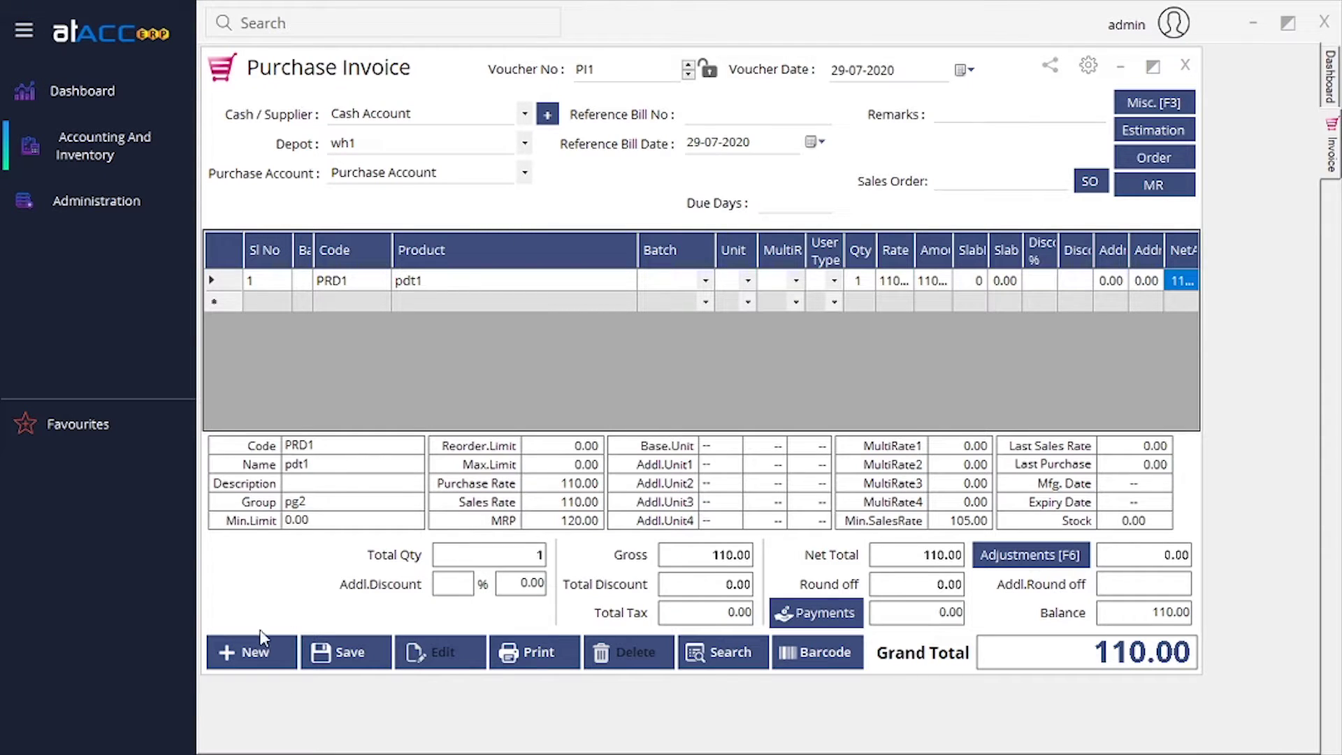
Start a new blank purchase invoice and open its Purchase Analysis allocation.
left_click(253, 651)
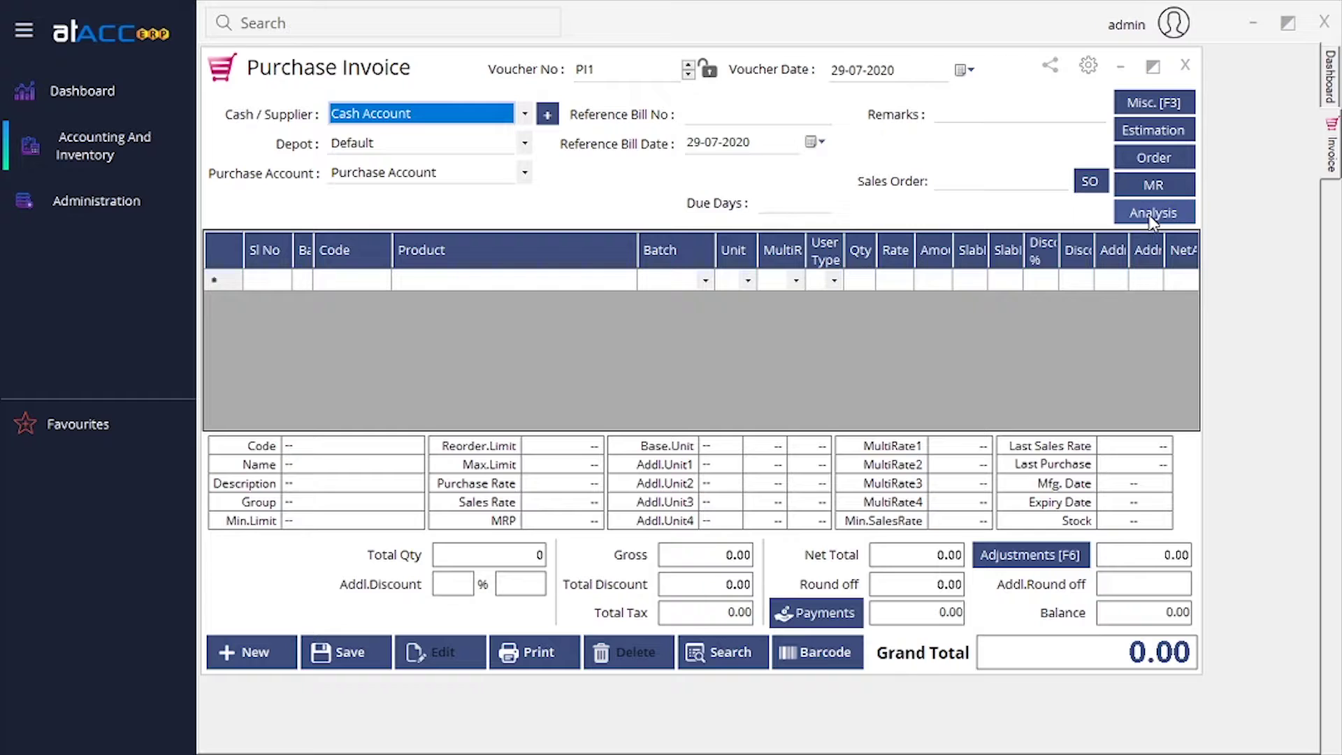
left_click(1153, 218)
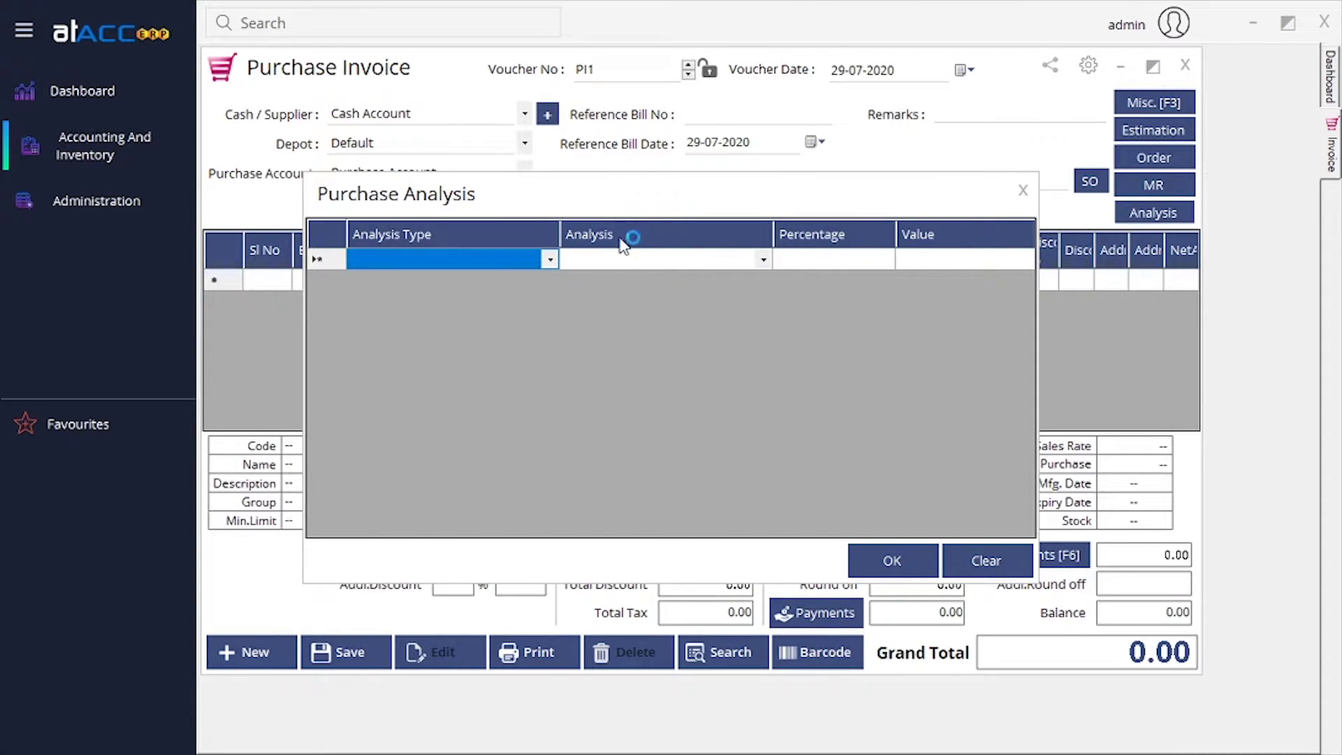
Set the first analysis line to Projects with a 100 percent share.
left_click(551, 261)
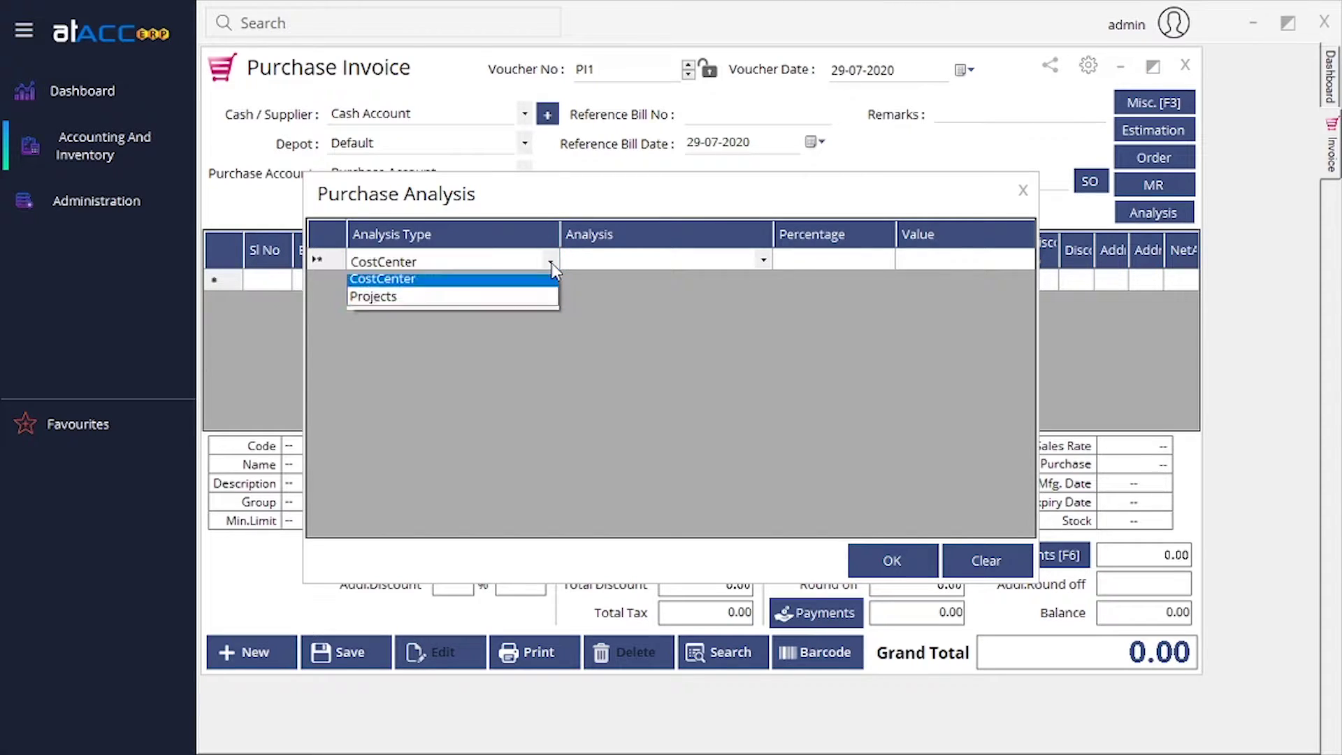
left_click(465, 302)
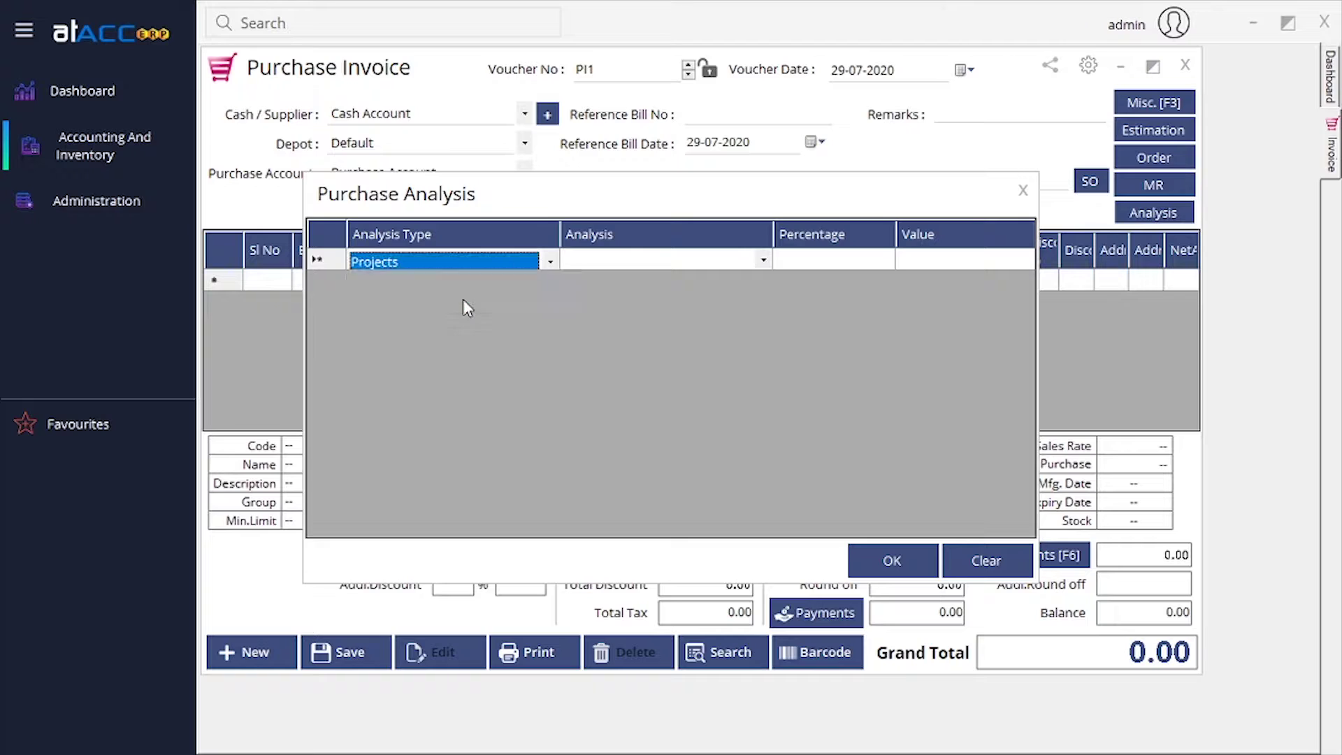
left_click(764, 259)
left_click(720, 284)
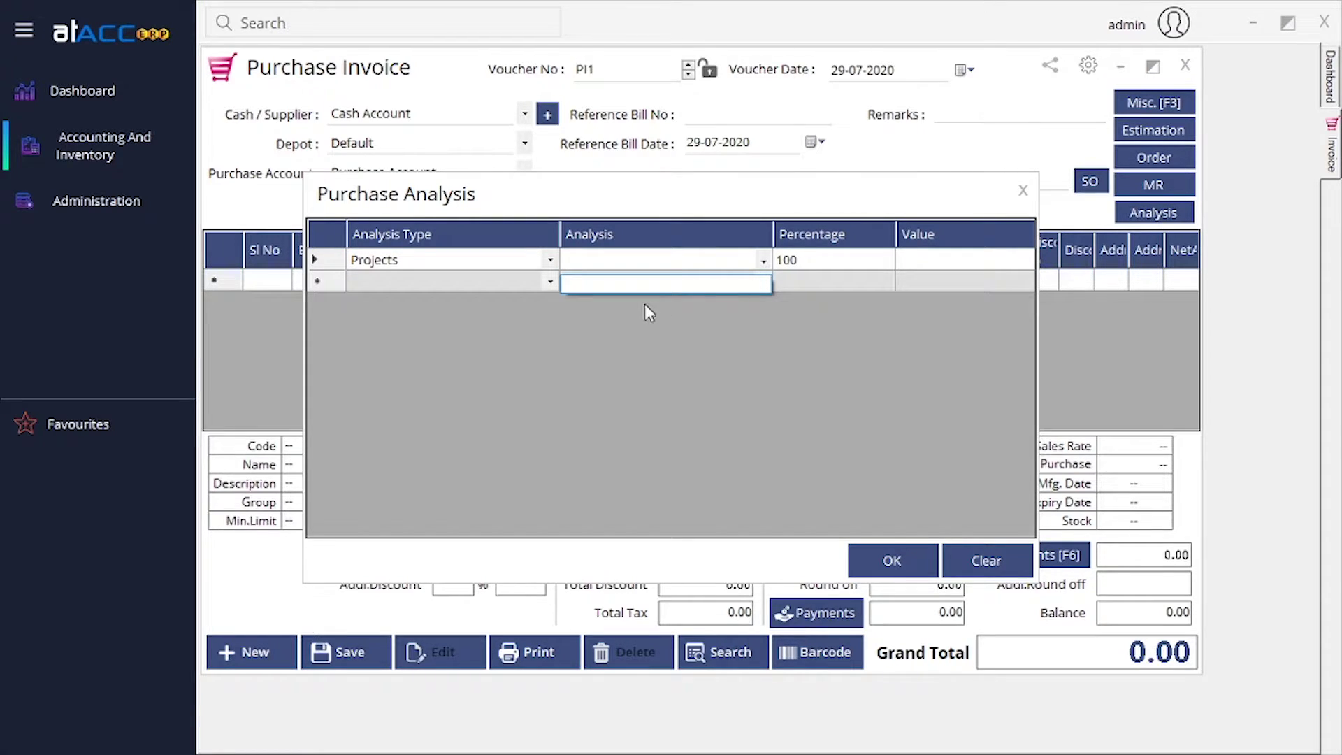
key("Up")
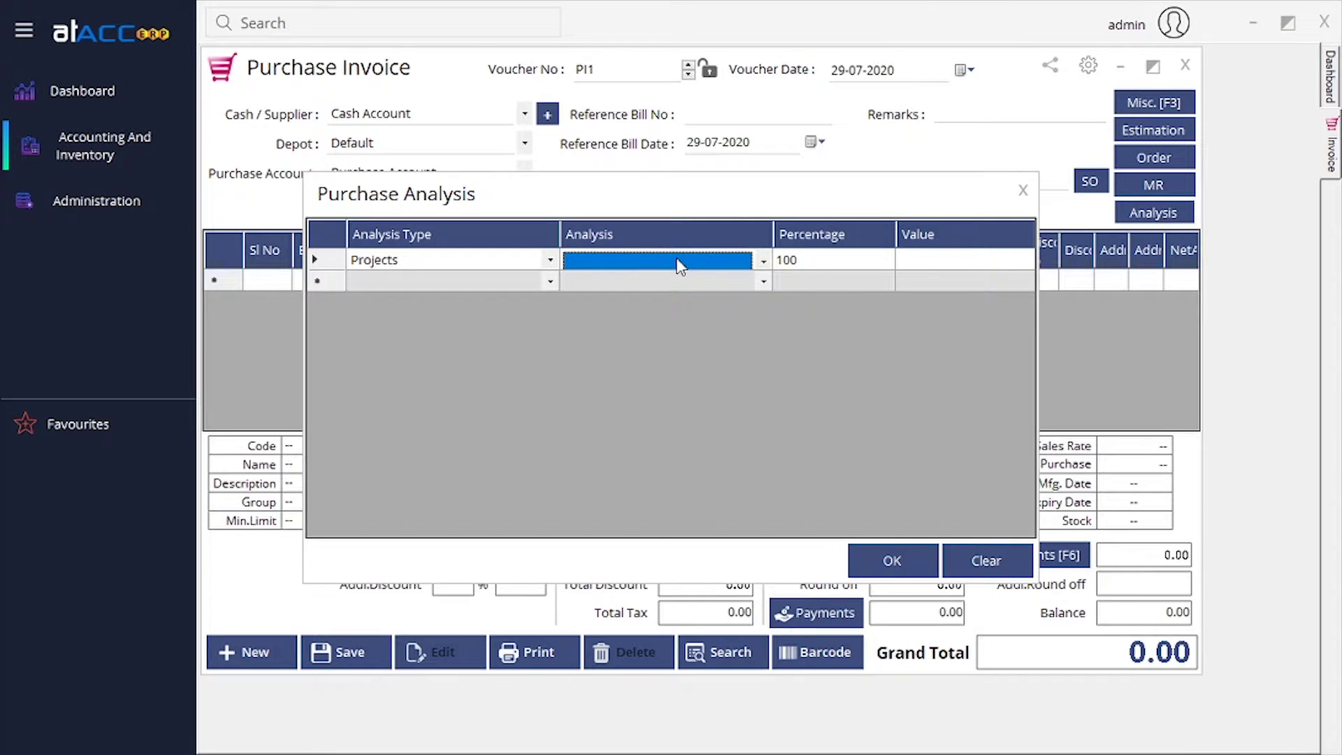
left_click(879, 263)
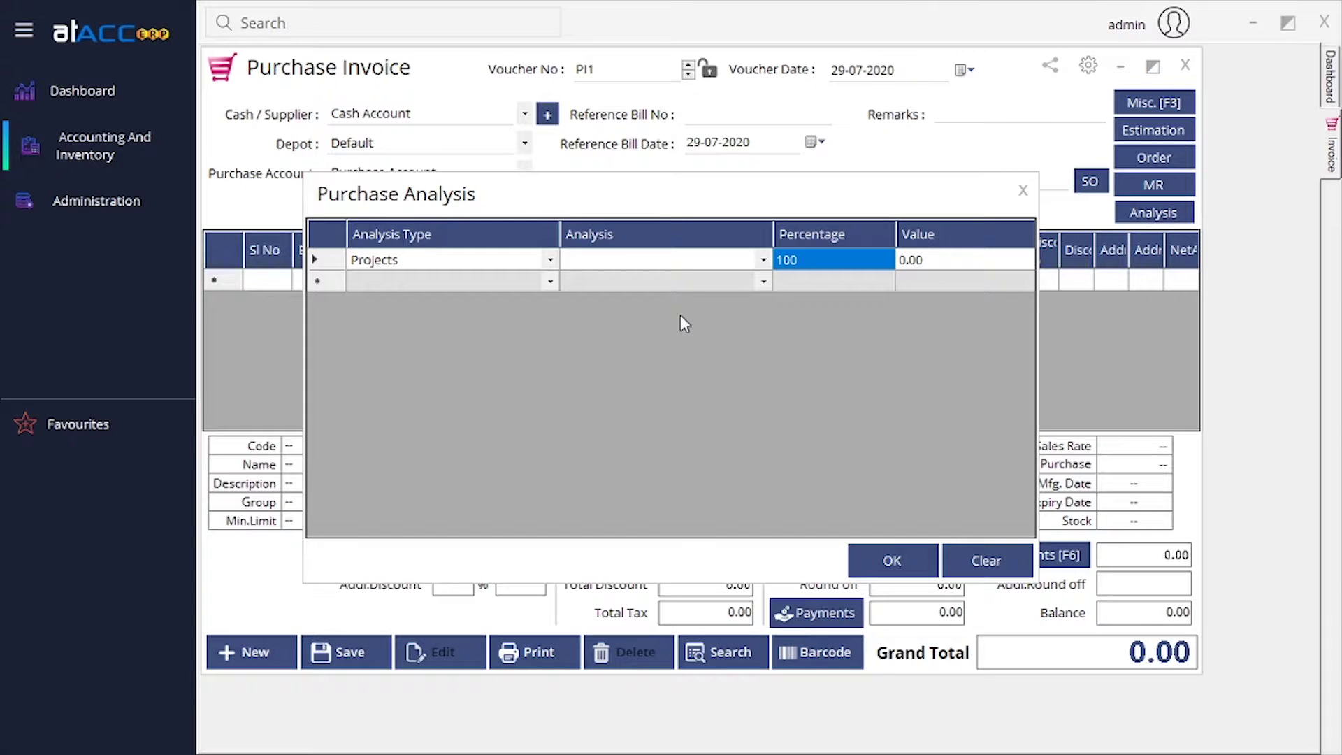
Add a second Projects analysis line and move past its percentage.
left_click(552, 281)
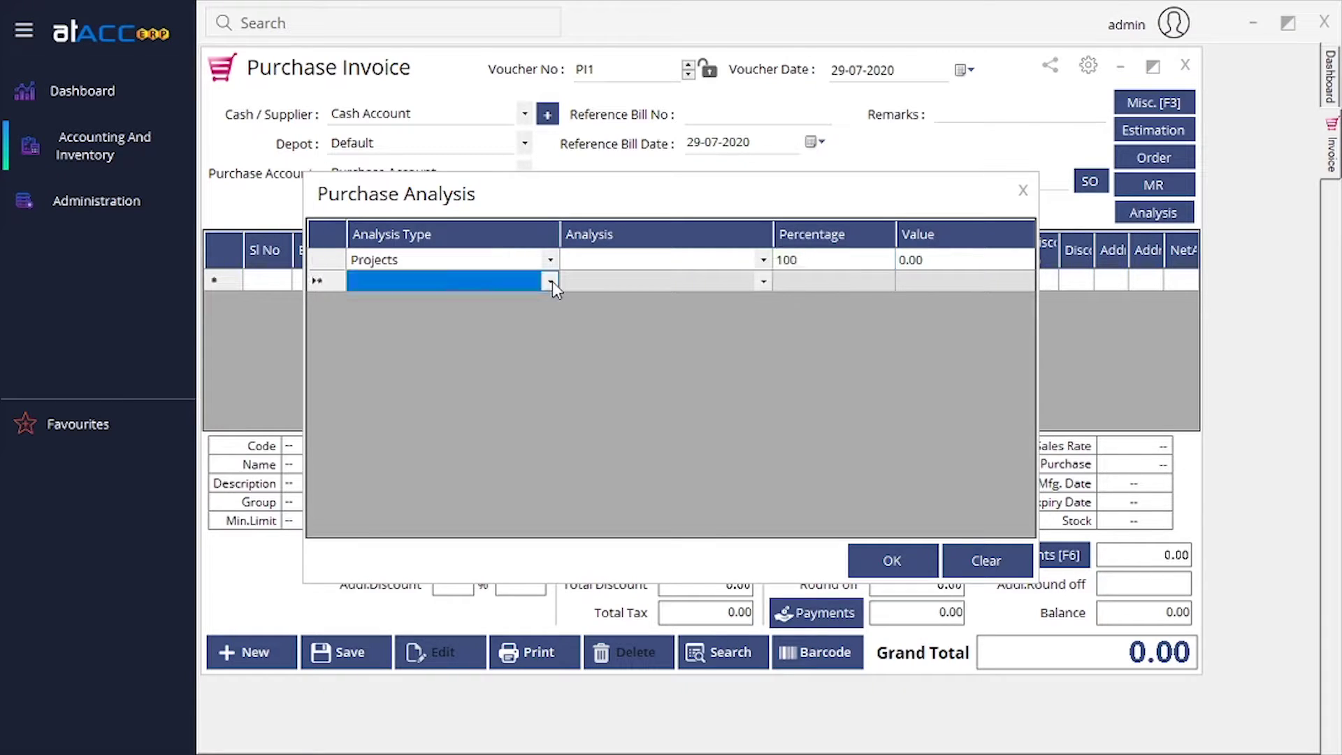
left_click(552, 281)
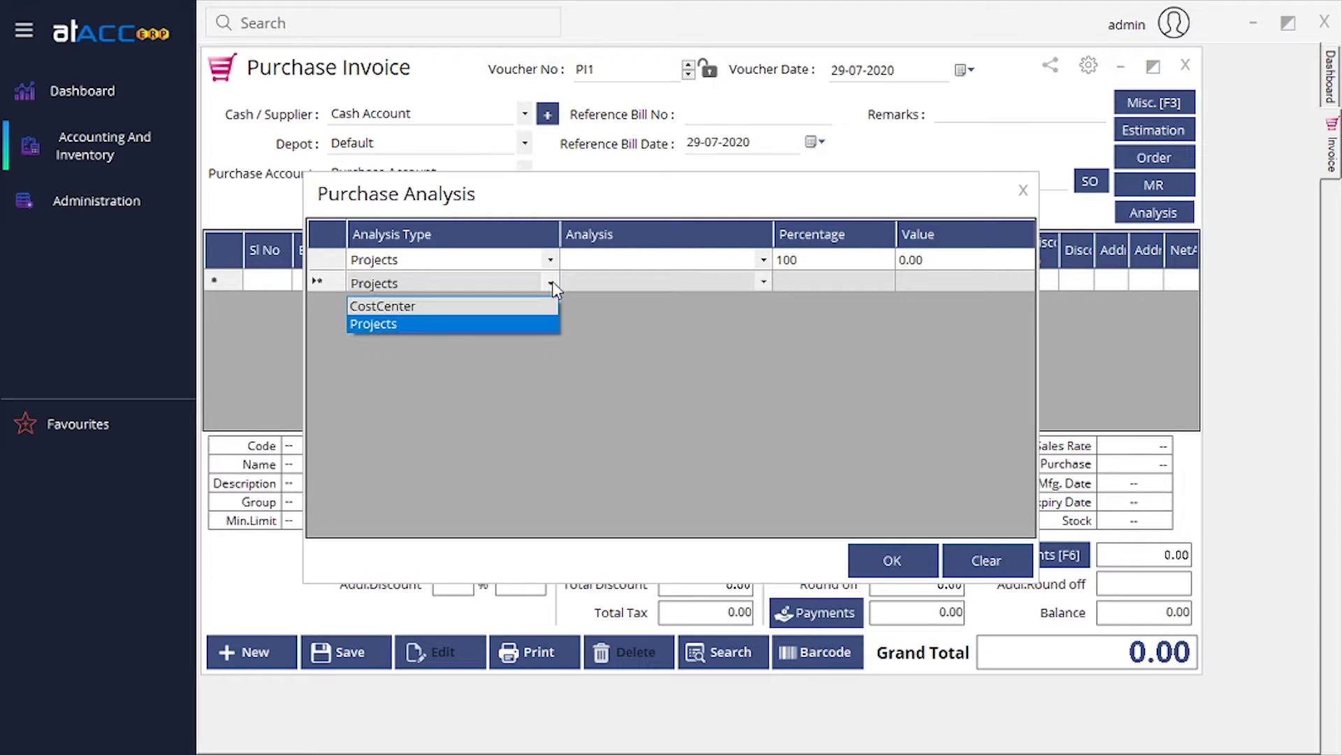
left_click(536, 321)
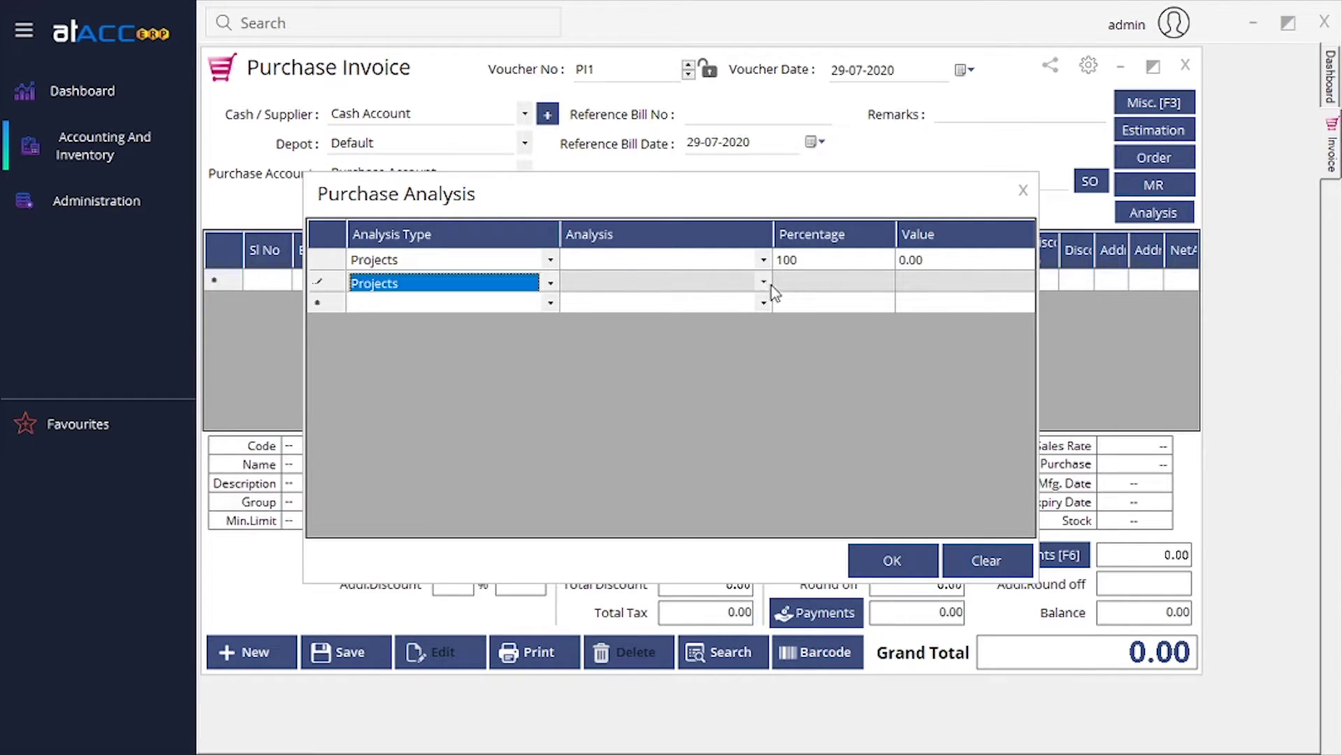
left_click(812, 283)
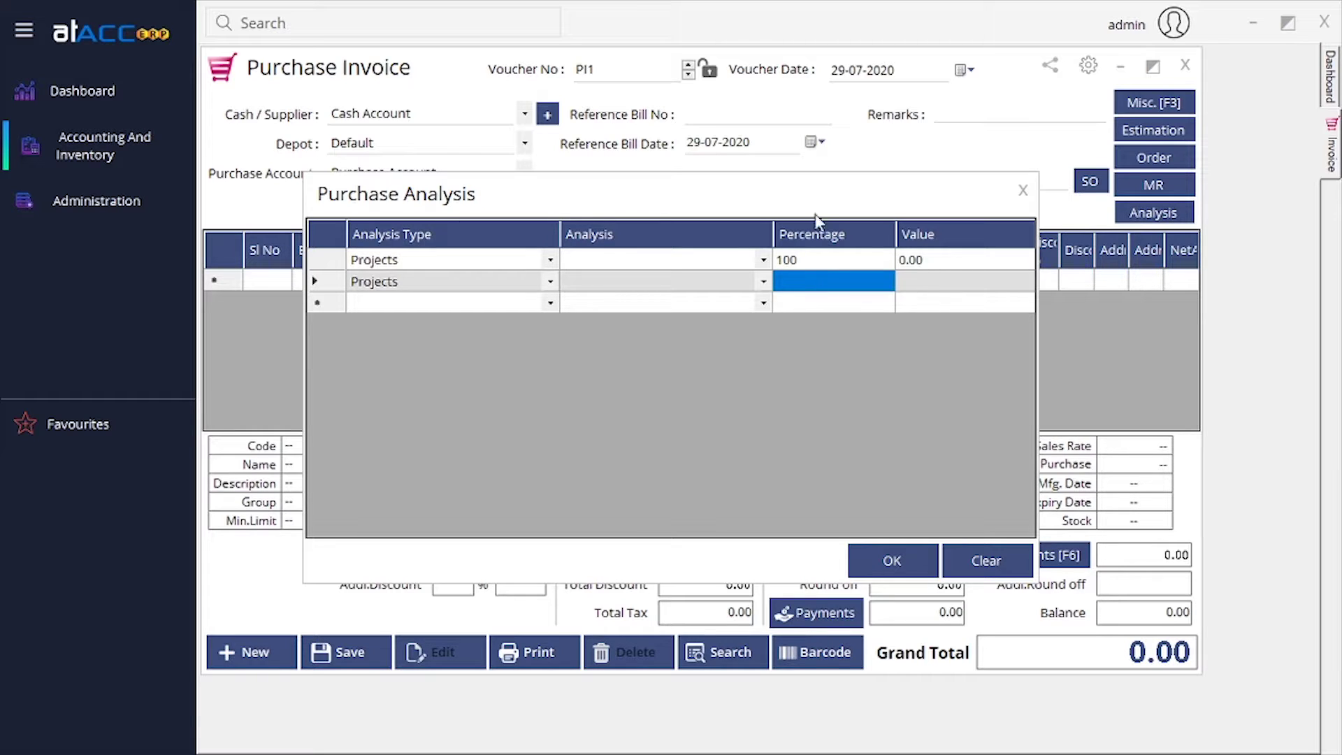
left_click(936, 279)
left_click_drag(697, 189, 703, 185)
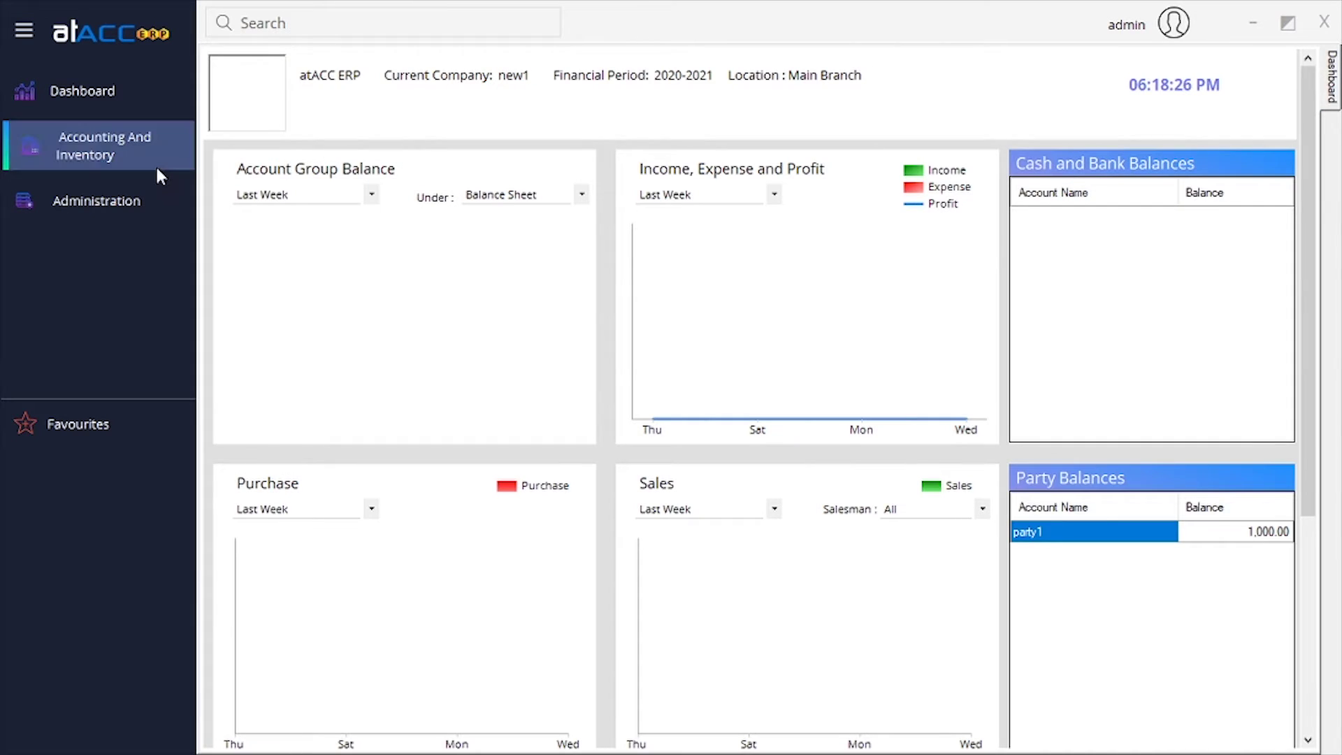
Open a new Purchase Return, voucher PR1, under Transactions > Purchase > Return.
left_click(155, 165)
mouse_move(217, 208)
mouse_move(475, 257)
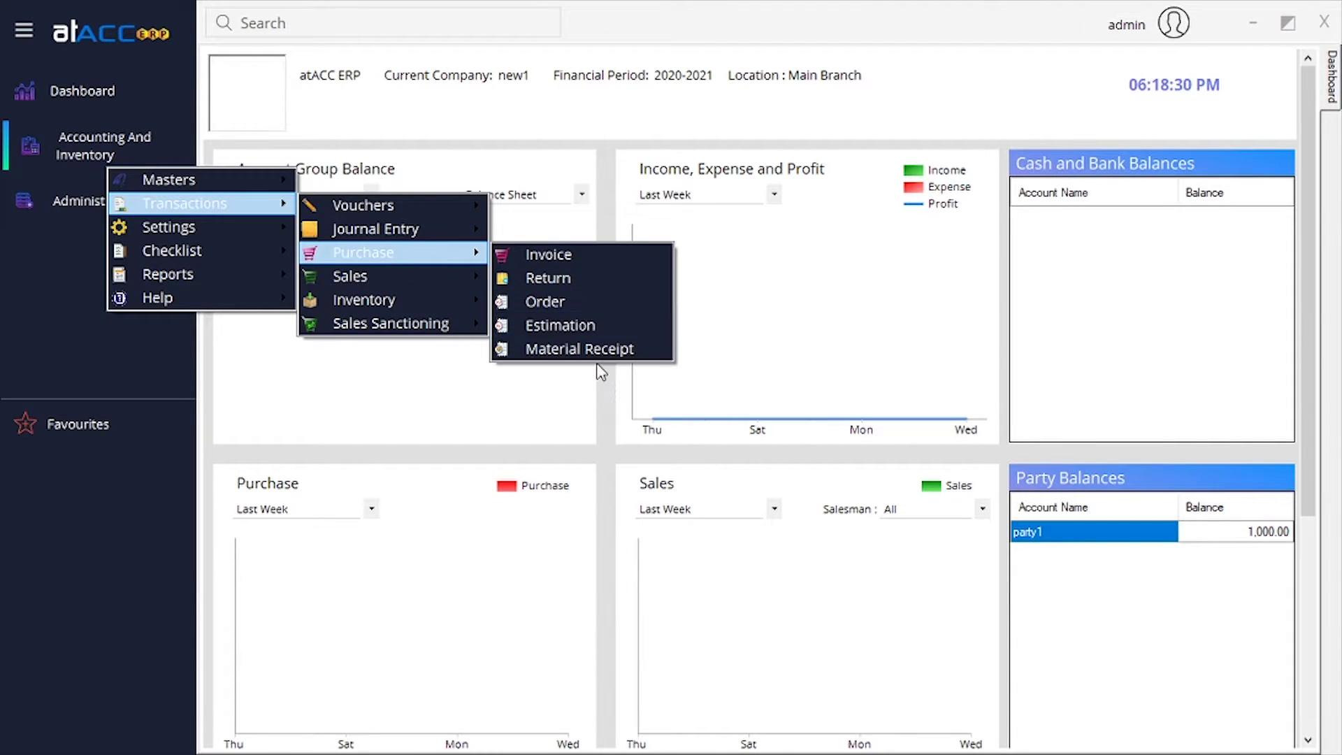
left_click(608, 281)
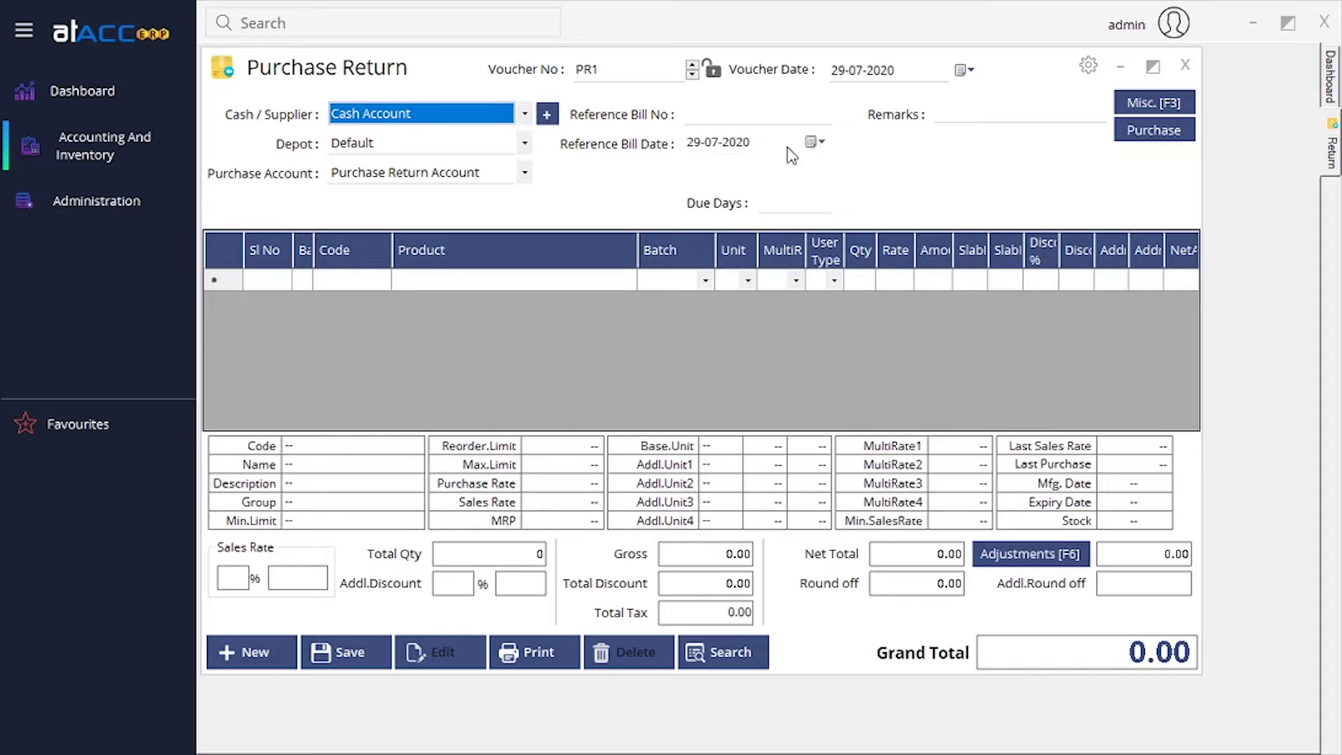
Confirm no purchase invoices are available to return against, then close Purchase Return PR1.
left_click(1161, 133)
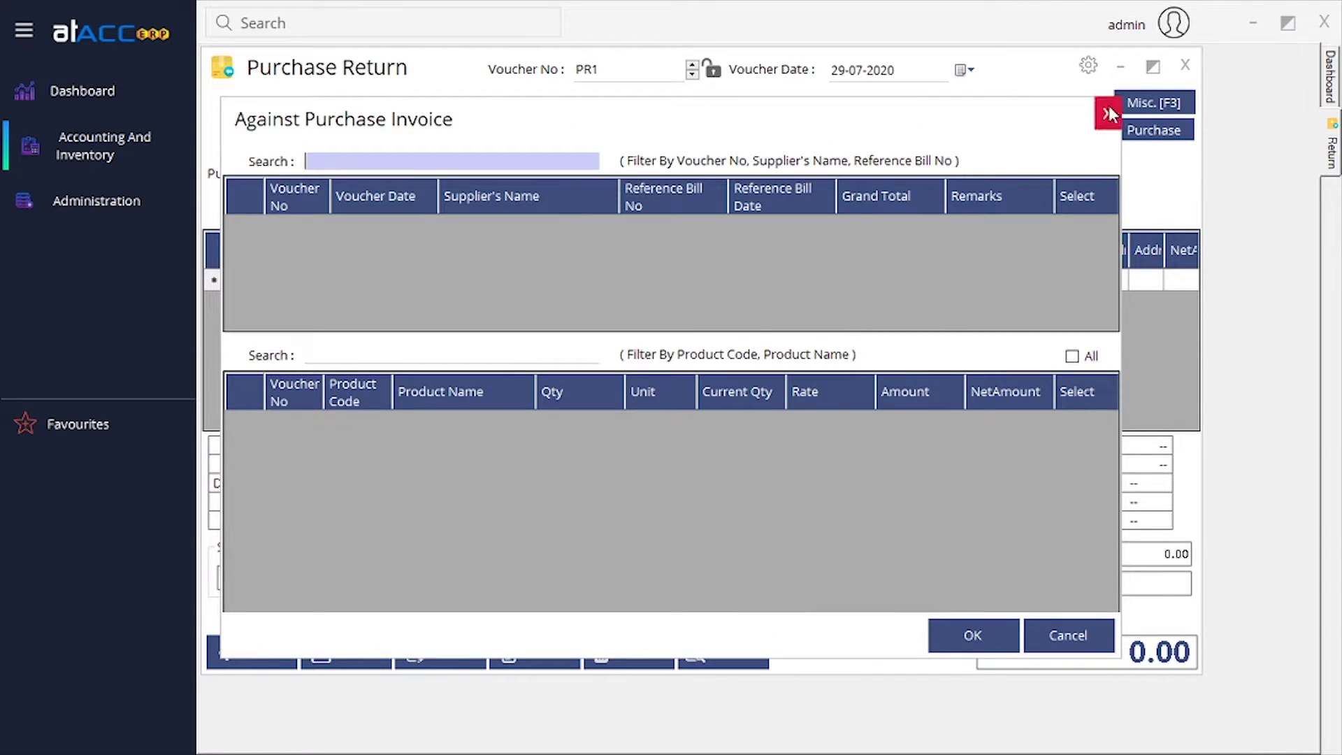
left_click(1108, 113)
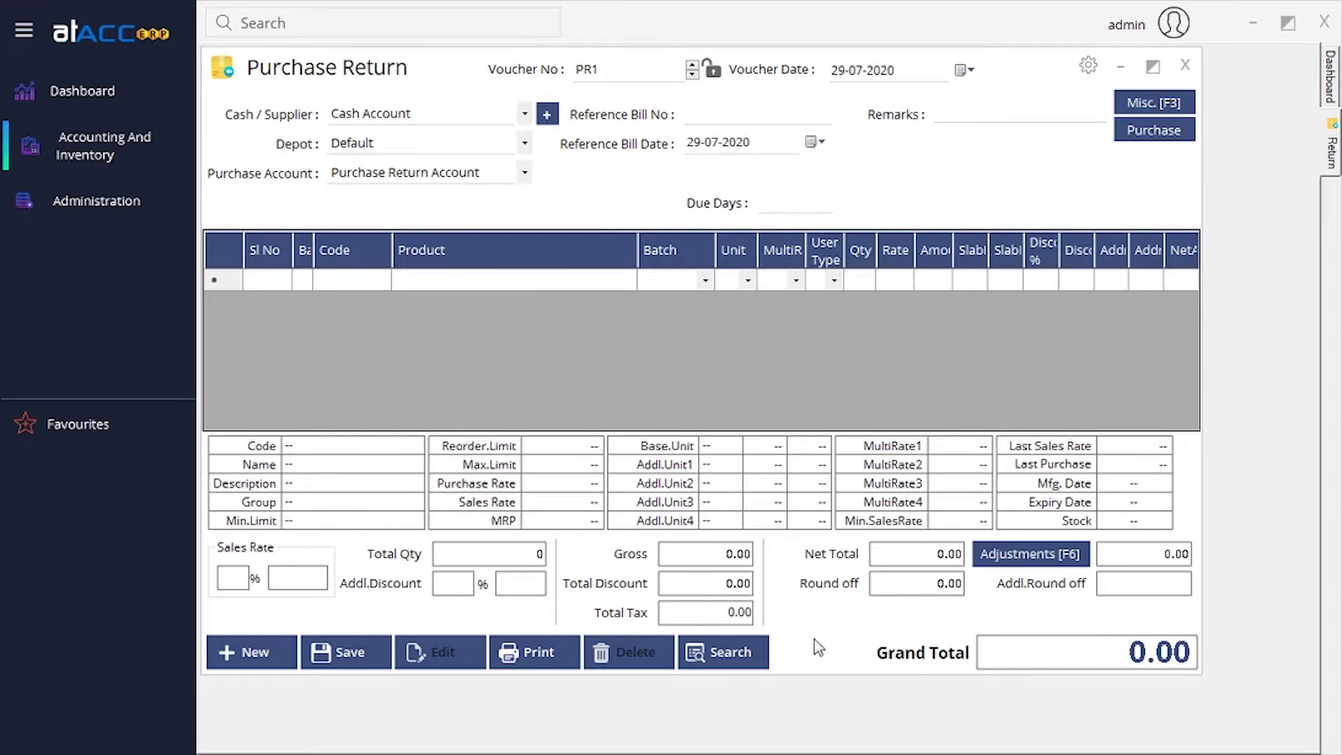
left_click(1197, 70)
left_click(149, 147)
mouse_move(194, 184)
mouse_move(392, 233)
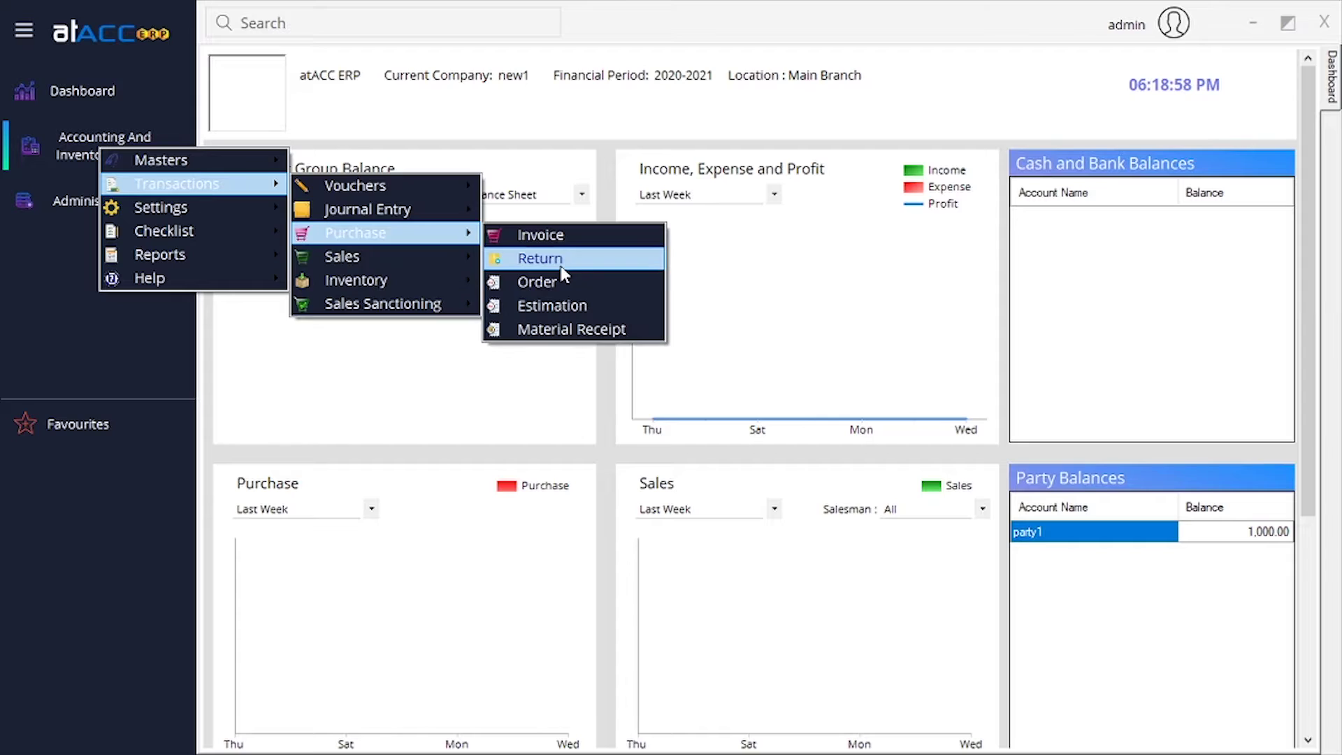
left_click(569, 288)
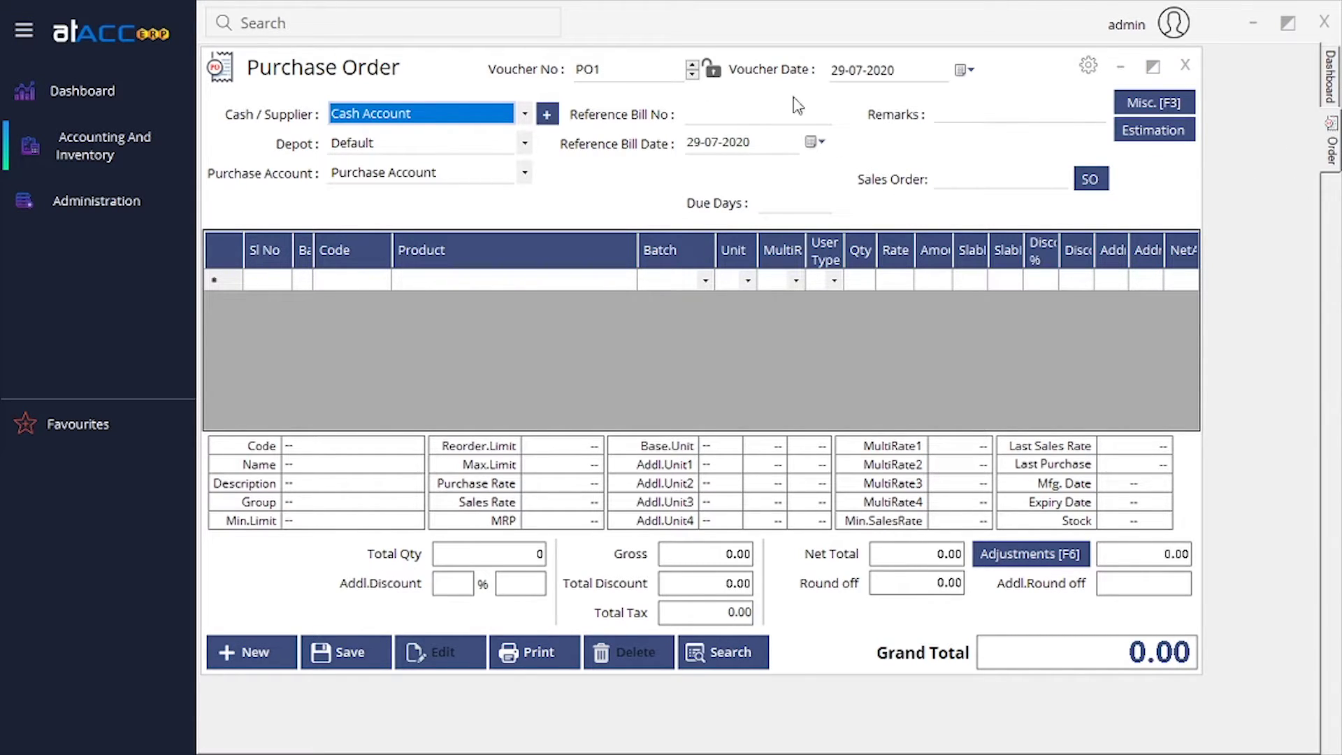
left_click(1185, 65)
left_click(102, 158)
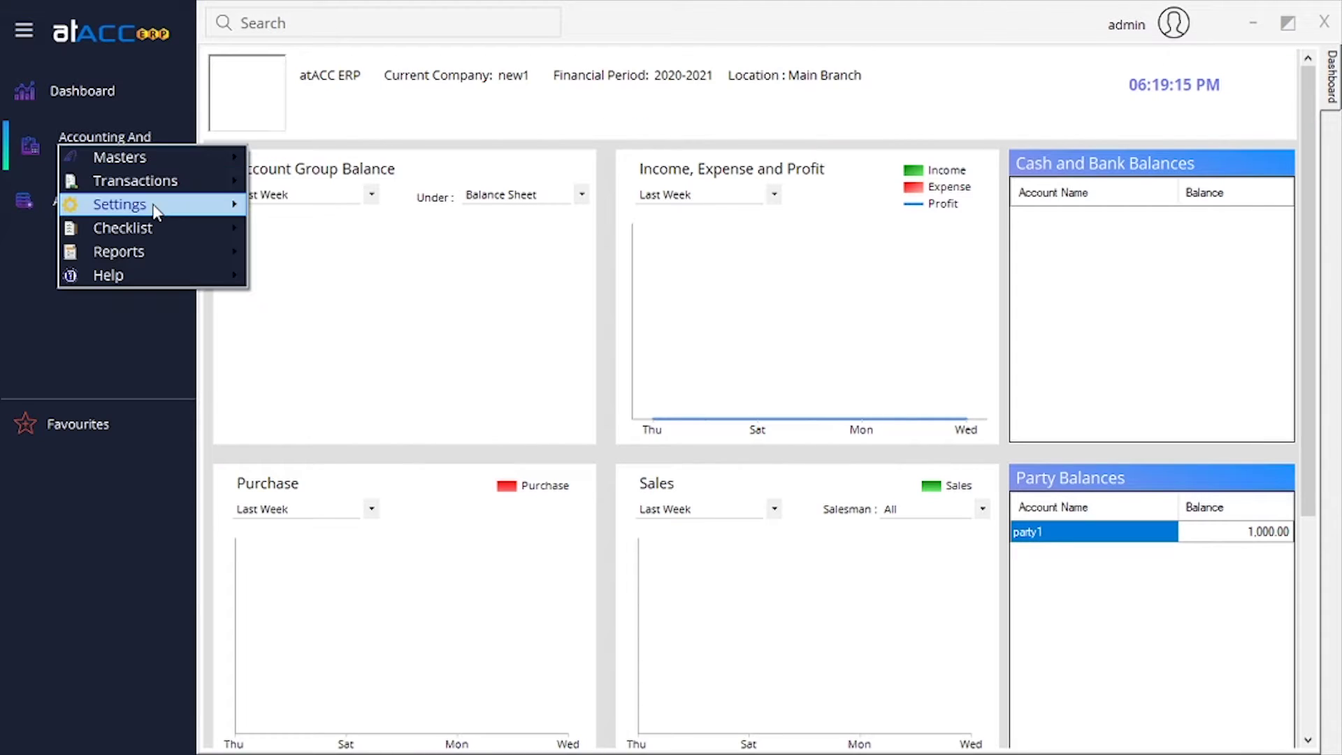
mouse_move(190, 183)
mouse_move(422, 231)
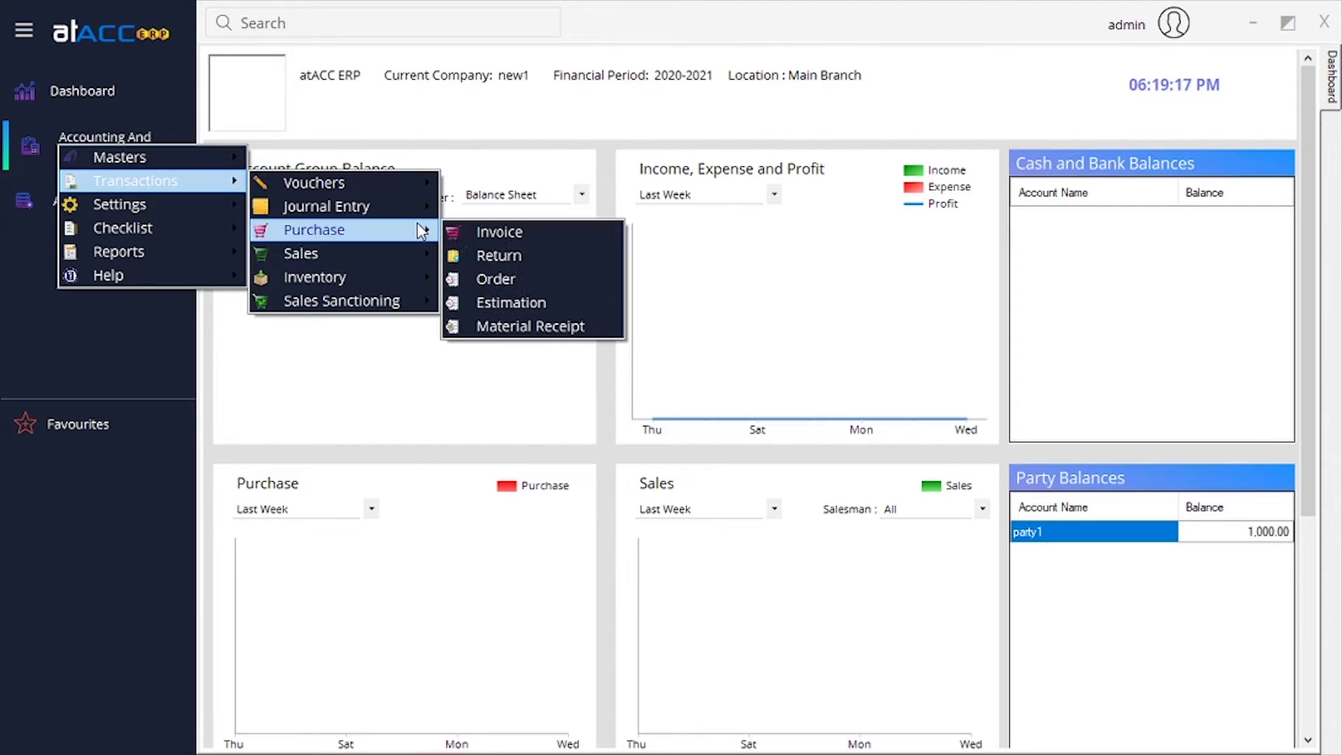
left_click(552, 328)
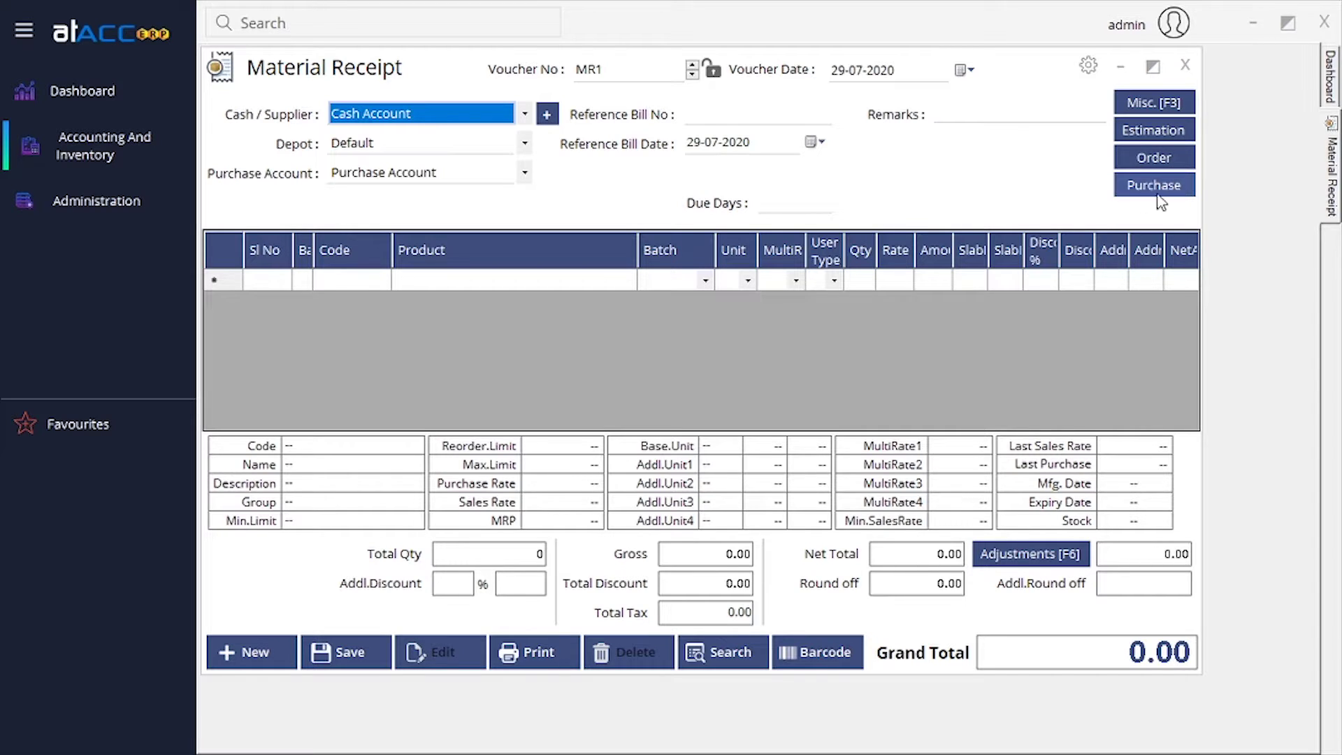
left_click(1185, 65)
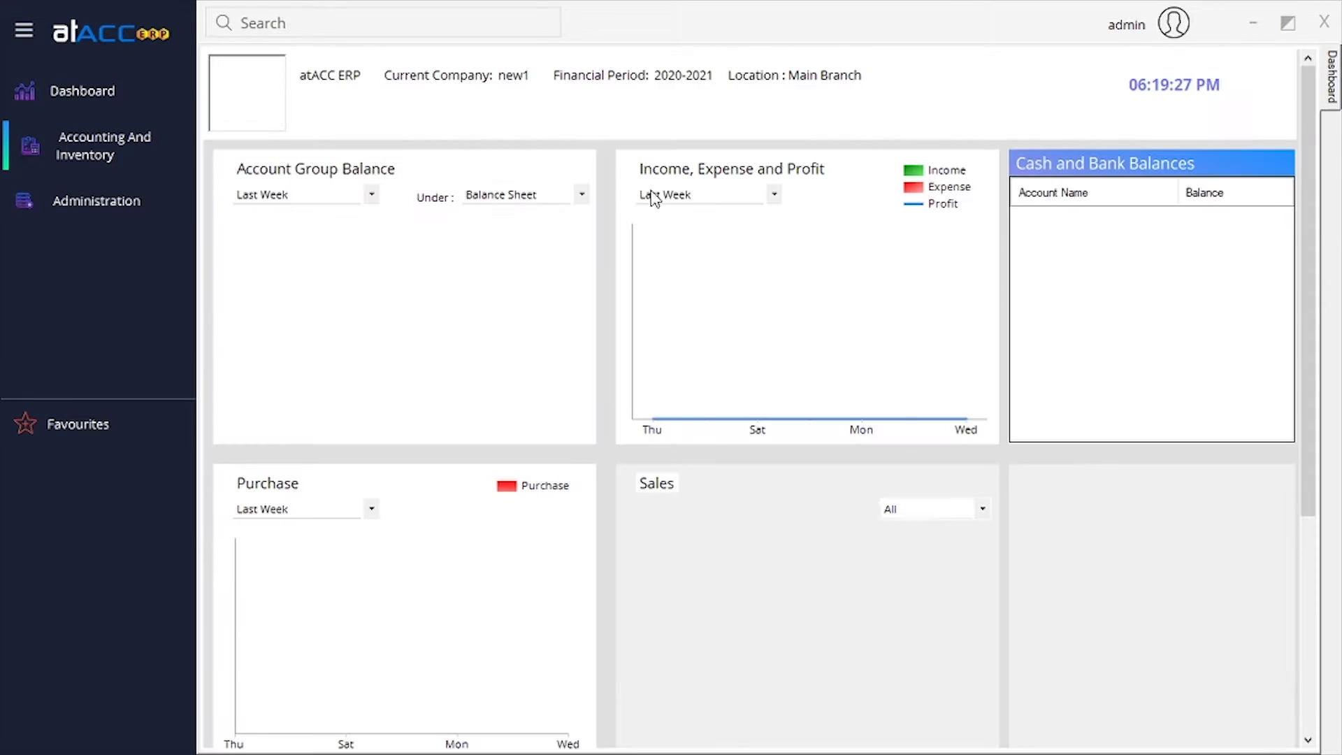
Open a new Sales Invoice SI1 under Transactions > Sales > Invoice and check its sharing menu.
left_click(96, 135)
mouse_move(222, 171)
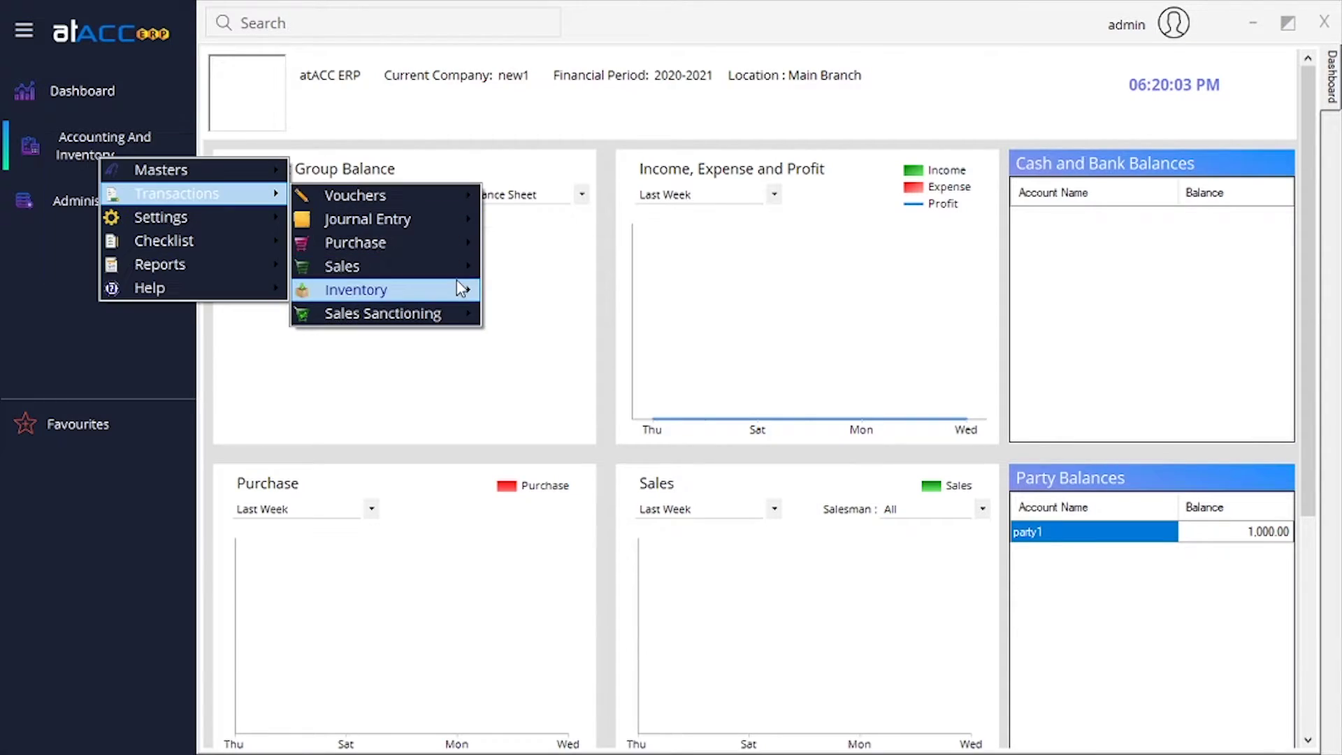
mouse_move(449, 273)
left_click(560, 266)
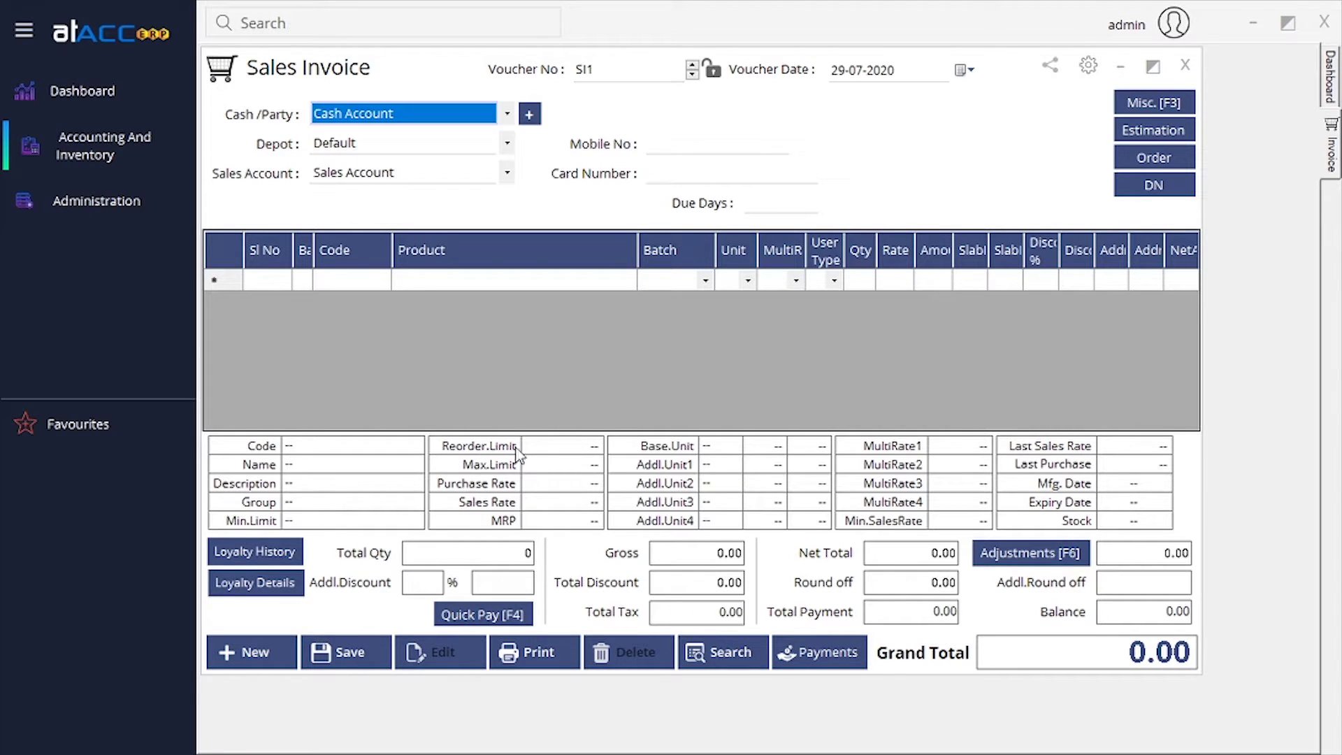
left_click(1050, 65)
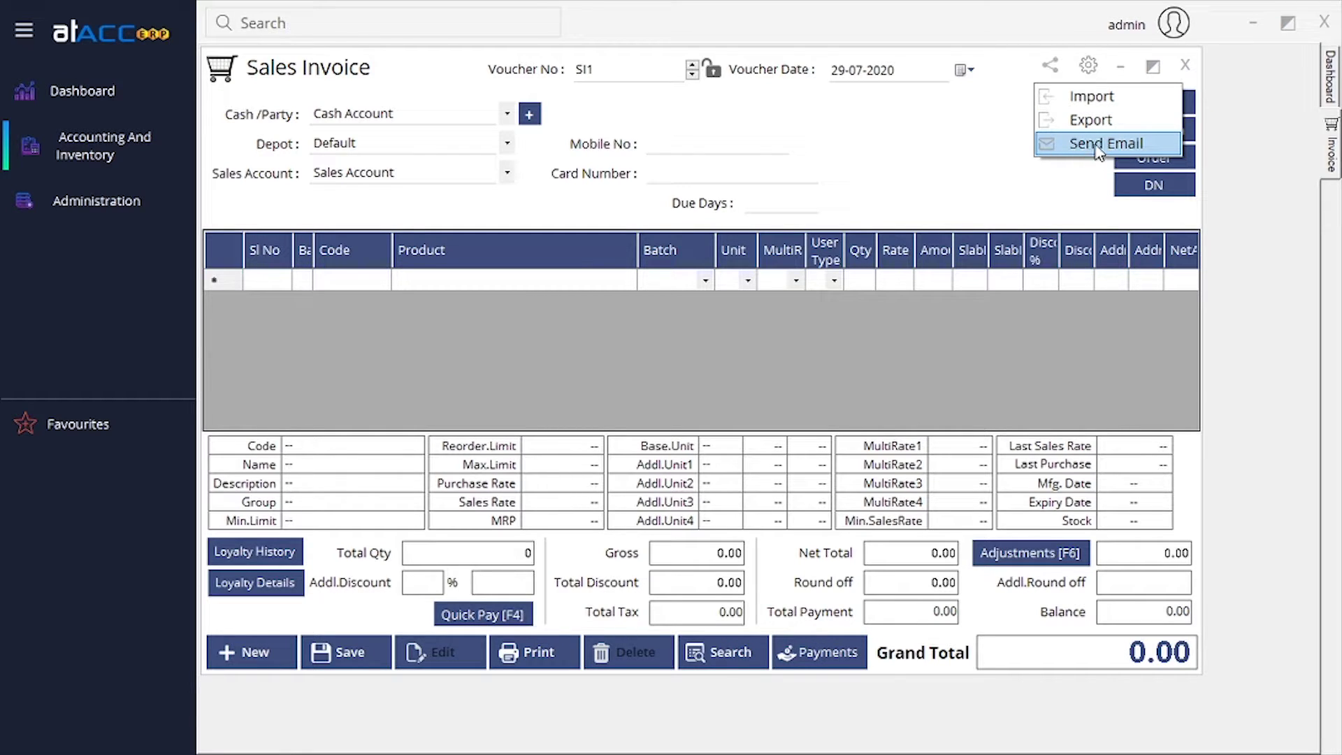
left_click(1099, 180)
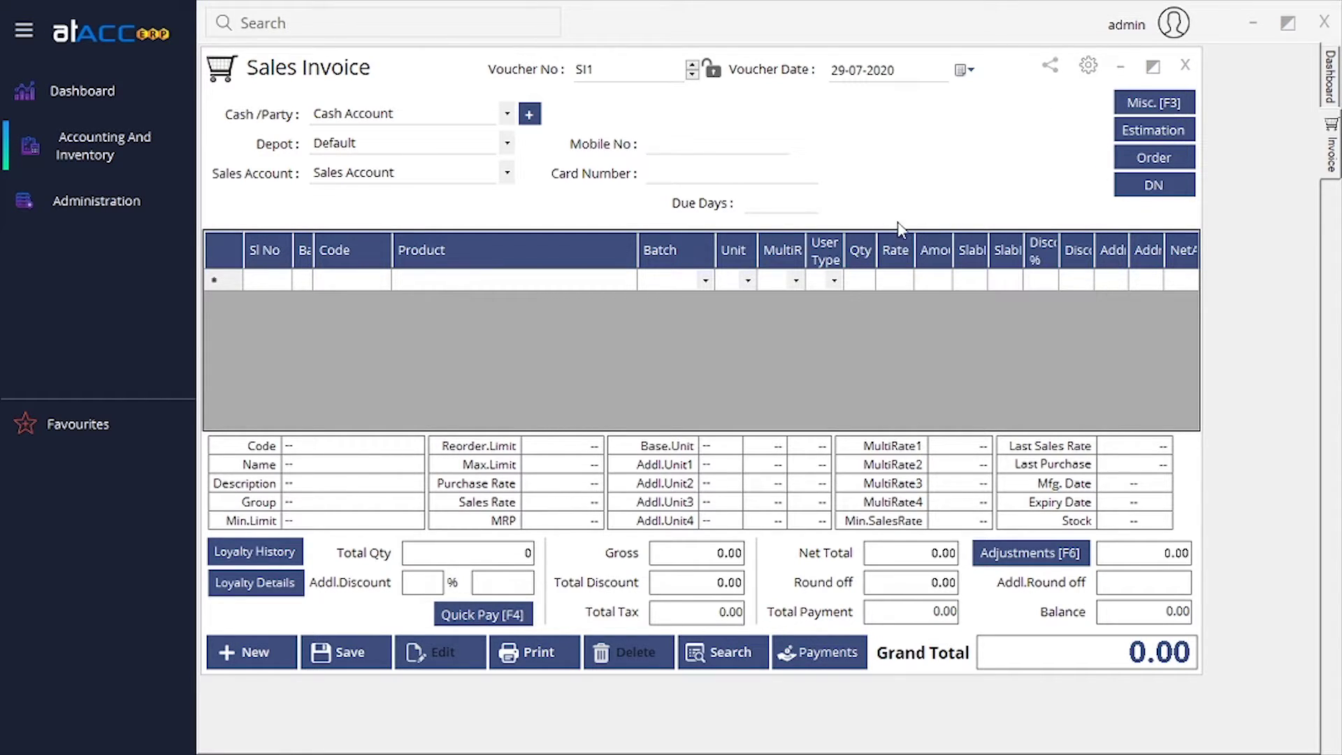
Enter the admin username and password in Admin Verification to reach the sales invoice Local Settings.
left_click(1087, 68)
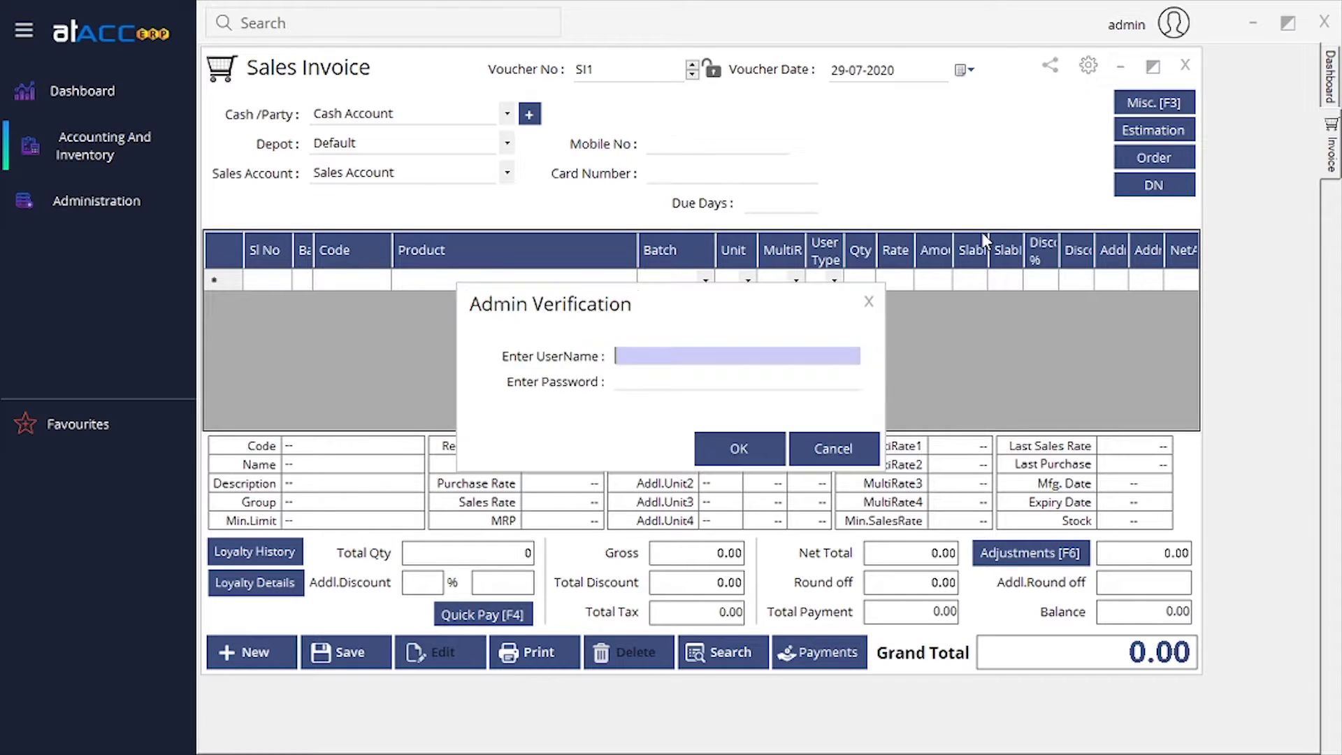
type("admin")
key("Tab")
type("admin")
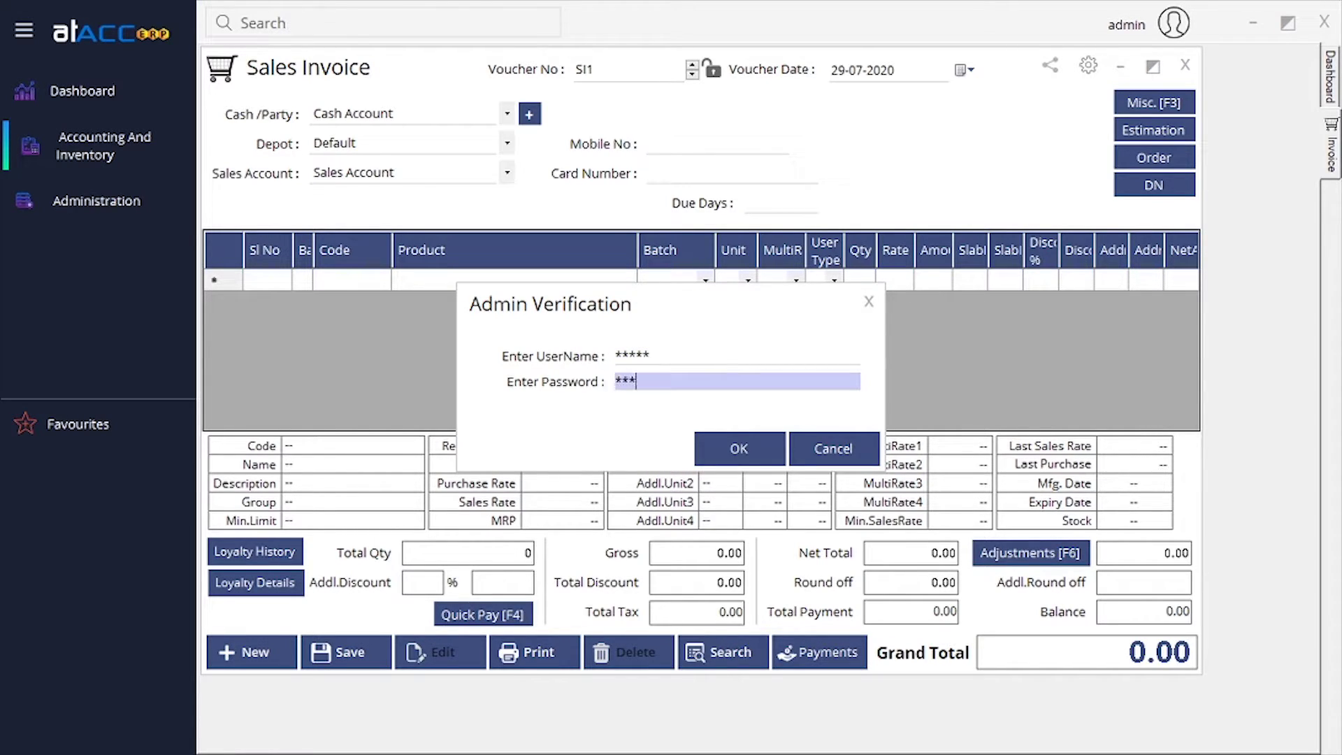
key("Return")
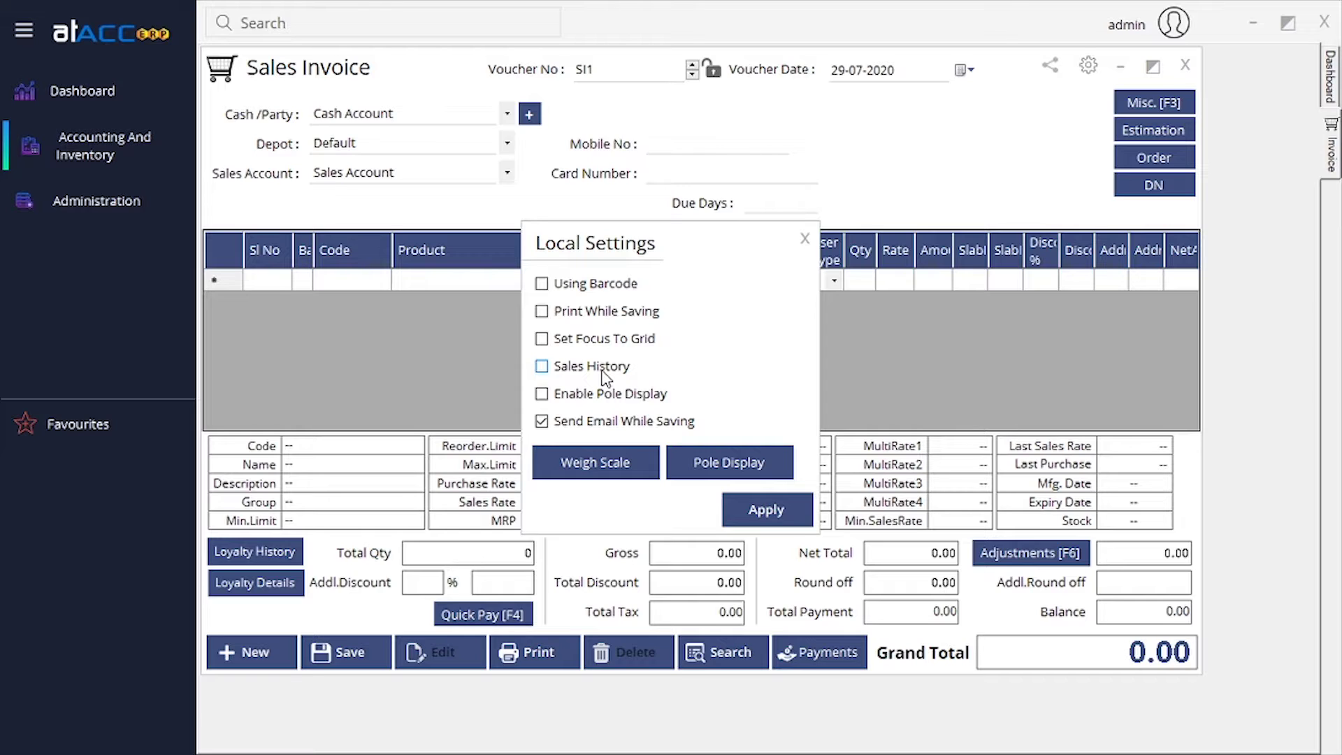
Tick Sales History and review the Weigh Scale settings, leaving them unchanged.
left_click(601, 372)
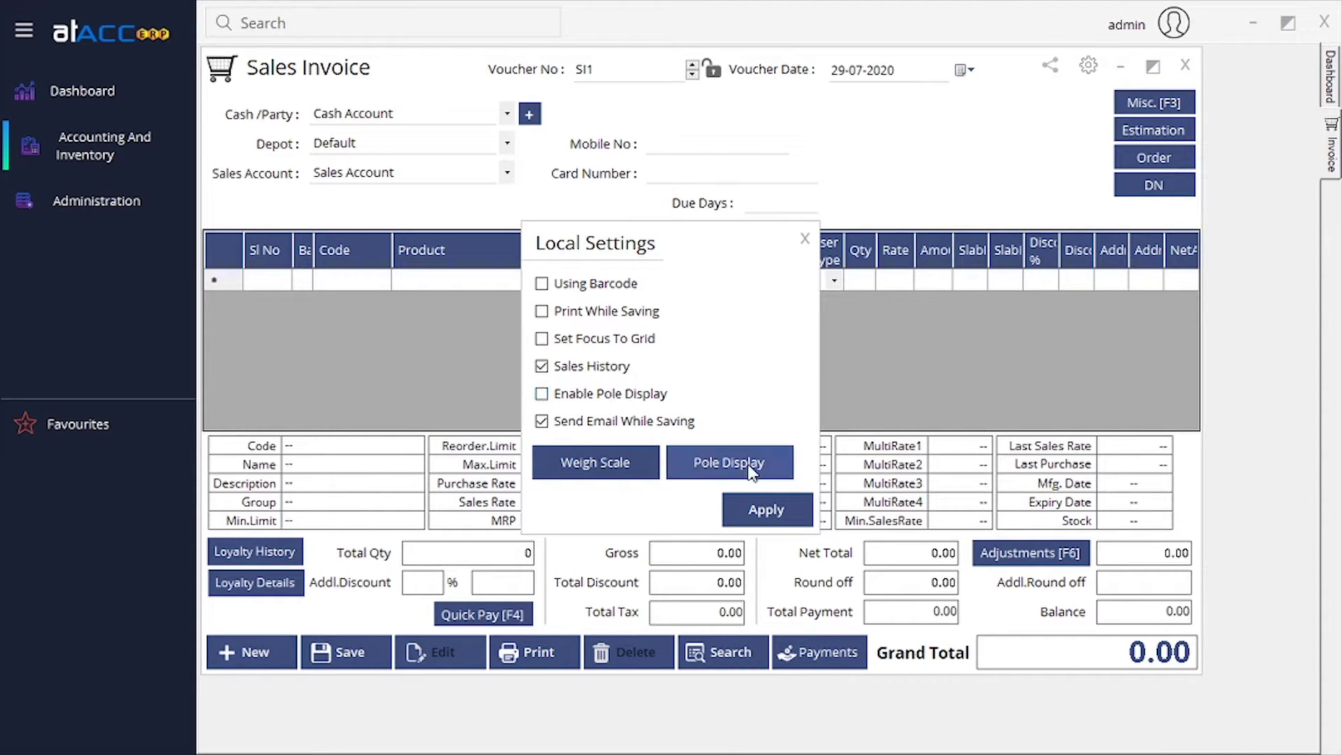
left_click(606, 462)
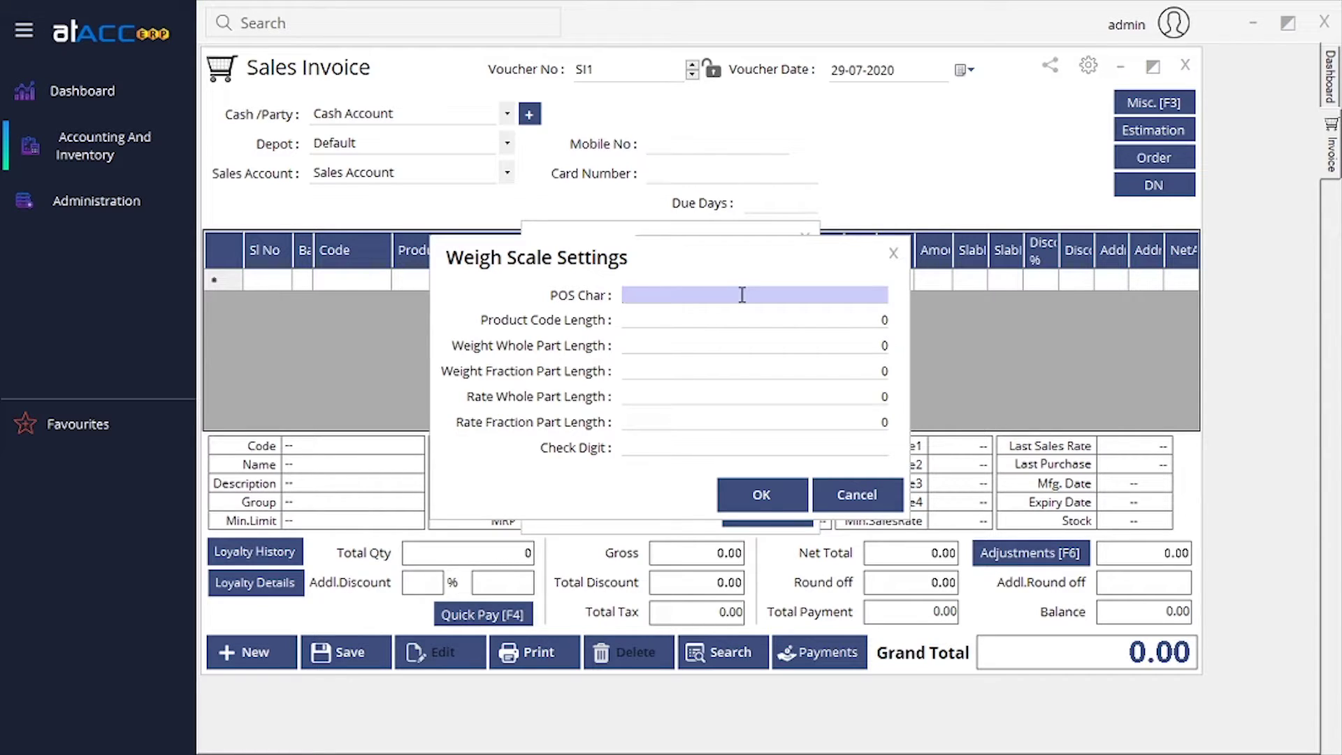
left_click(794, 319)
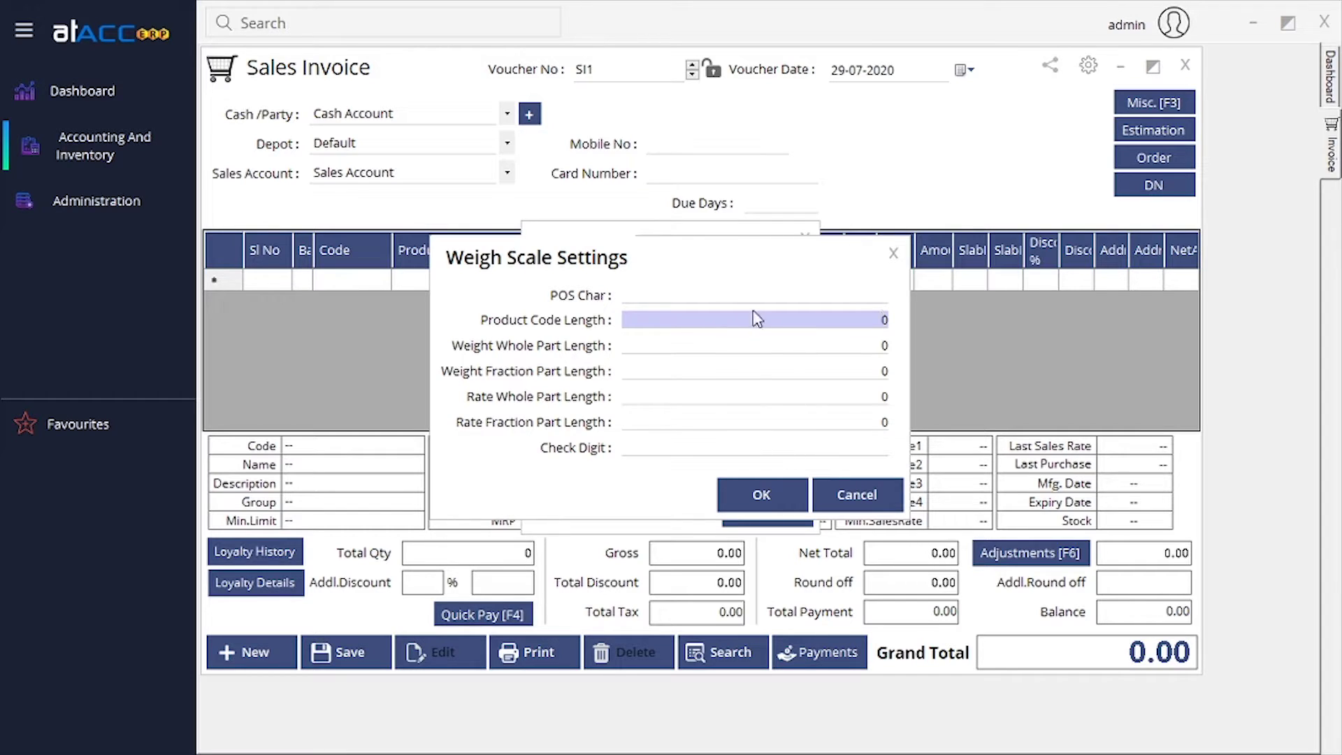
left_click(851, 493)
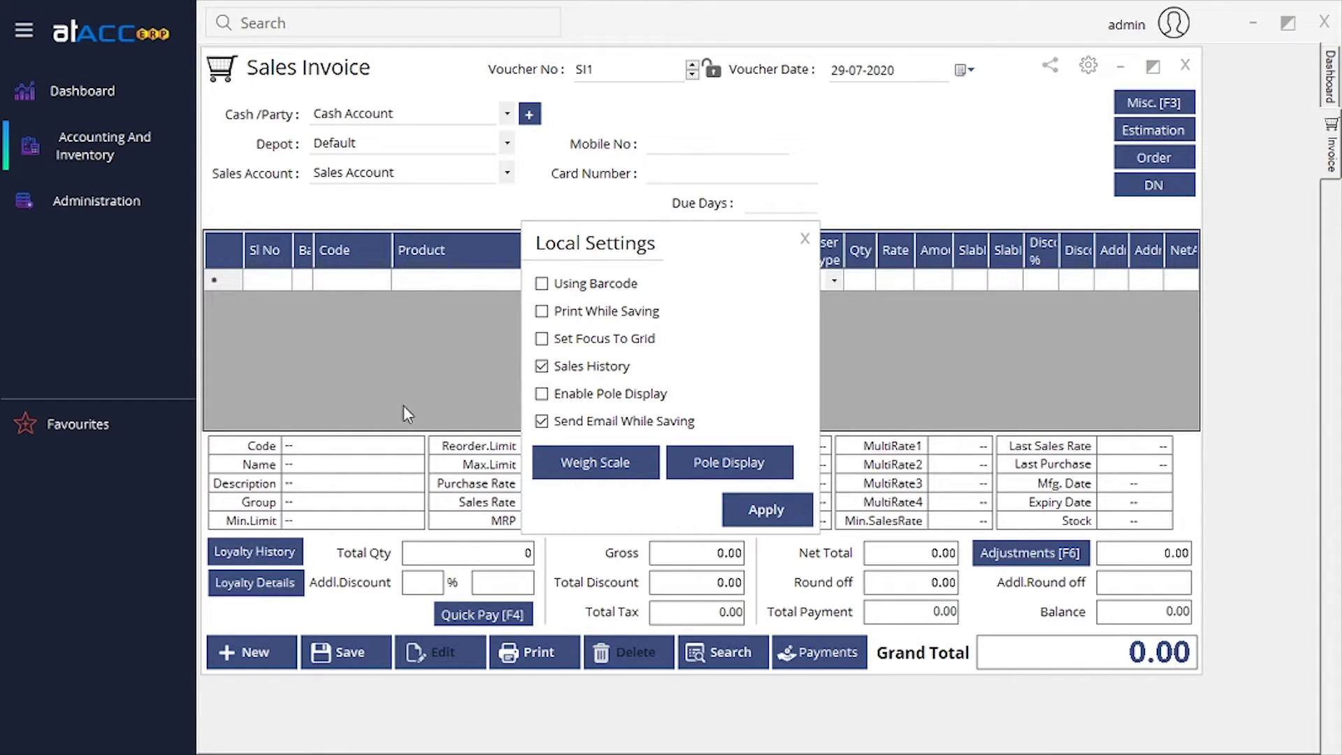
Review the Pole Display idle texts without changes, then close Local Settings.
left_click(776, 475)
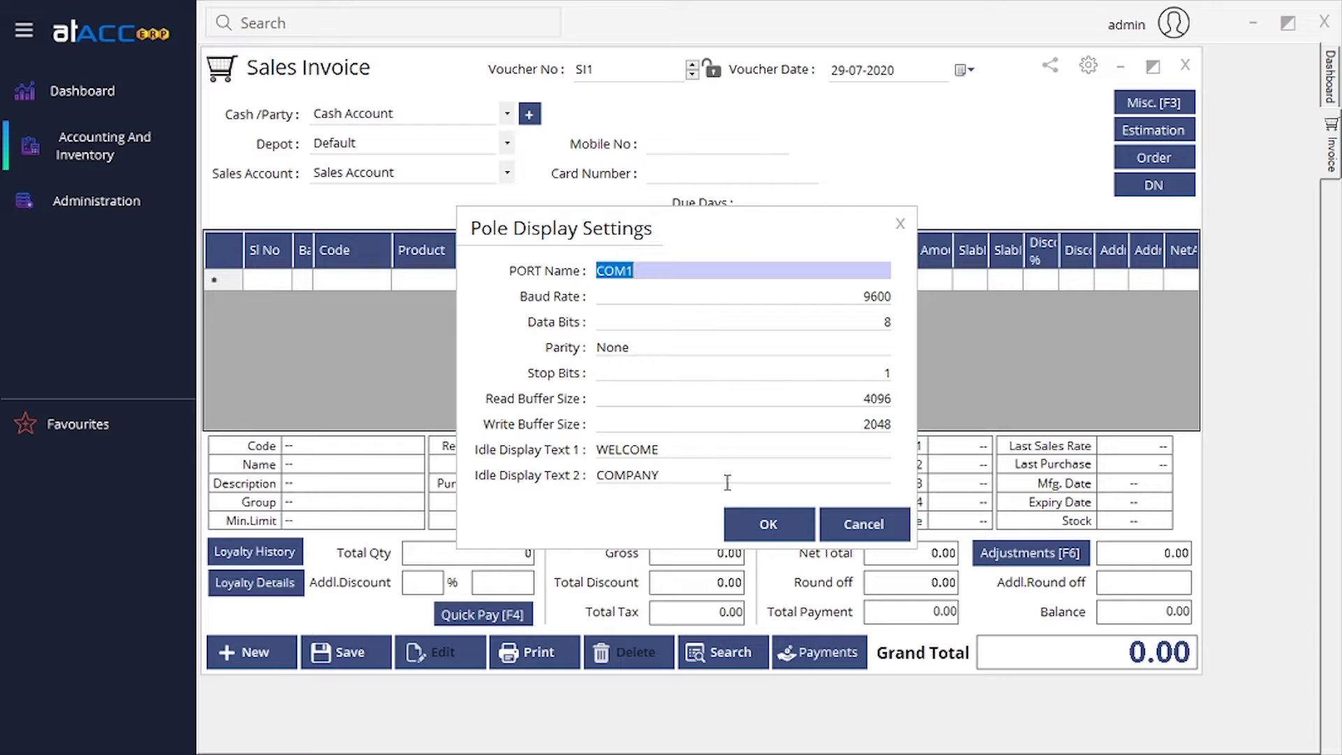
left_click(668, 456)
left_click(669, 472)
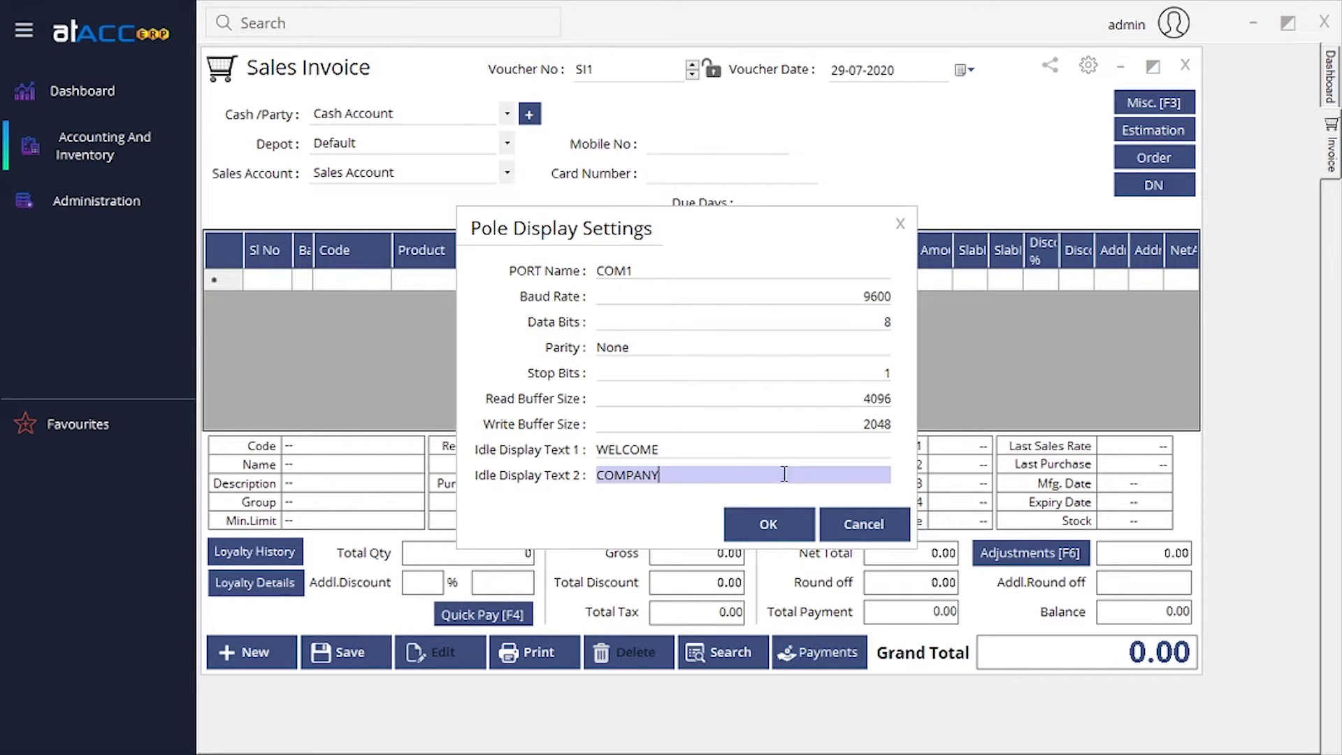
left_click(874, 533)
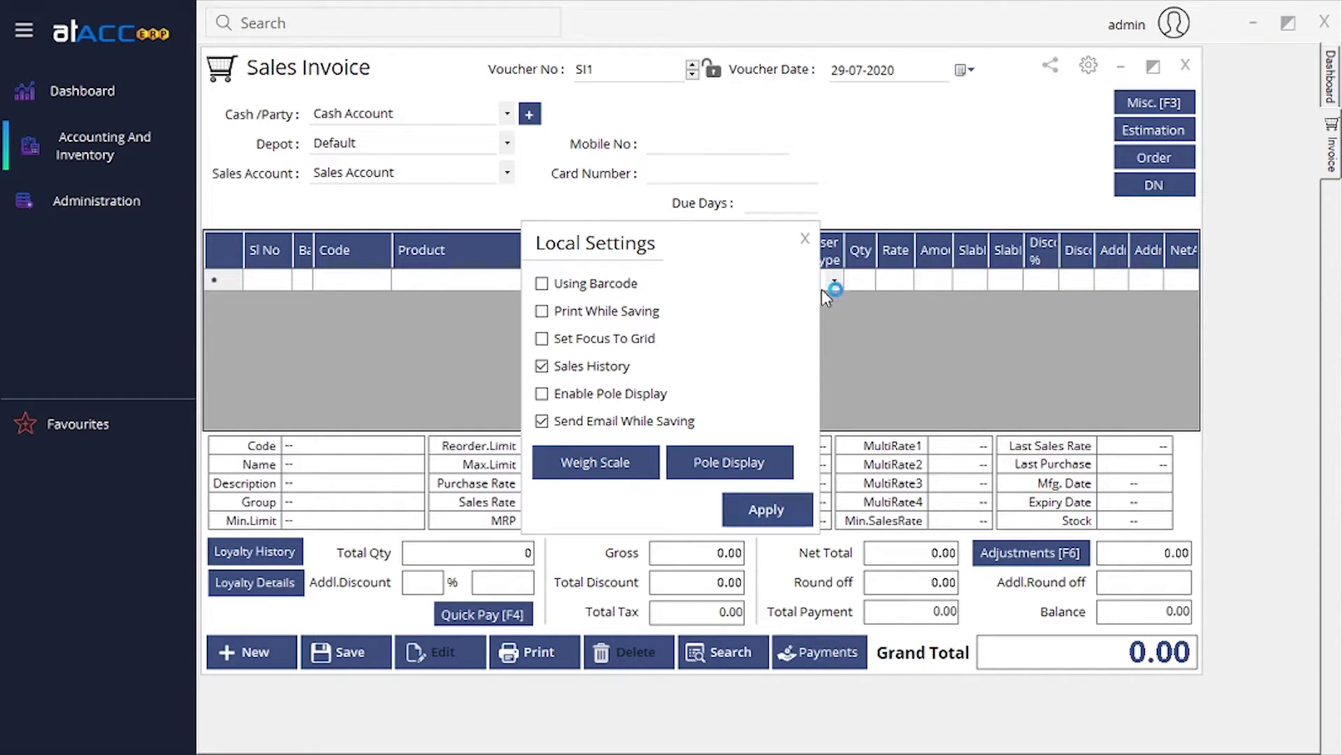
left_click(805, 239)
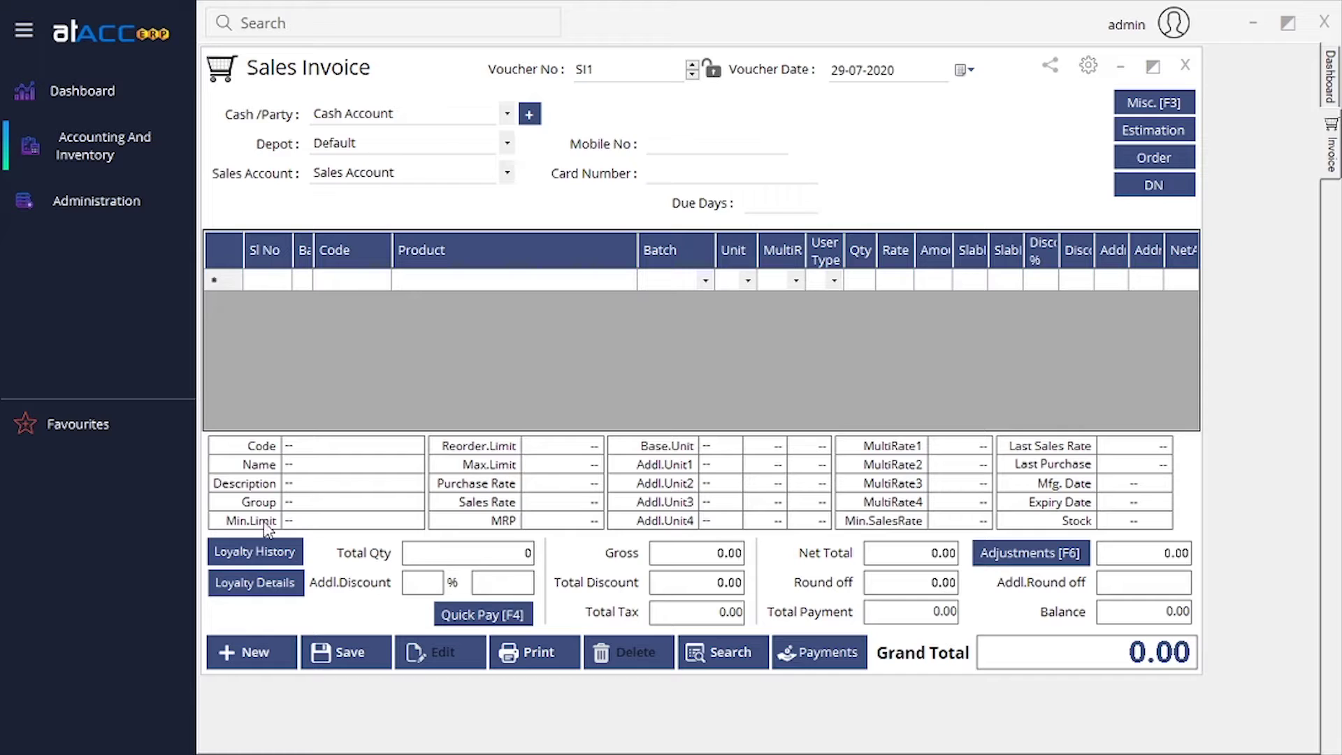
left_click(279, 552)
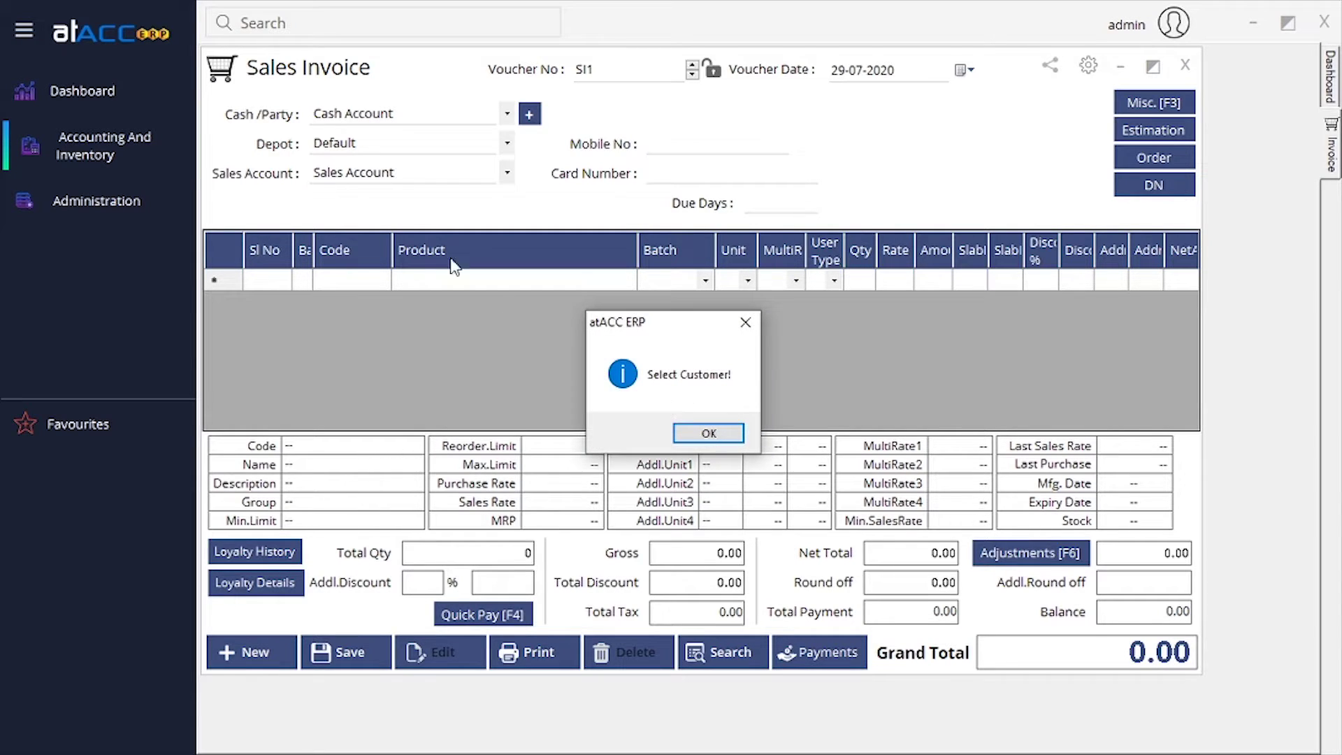
key("Return")
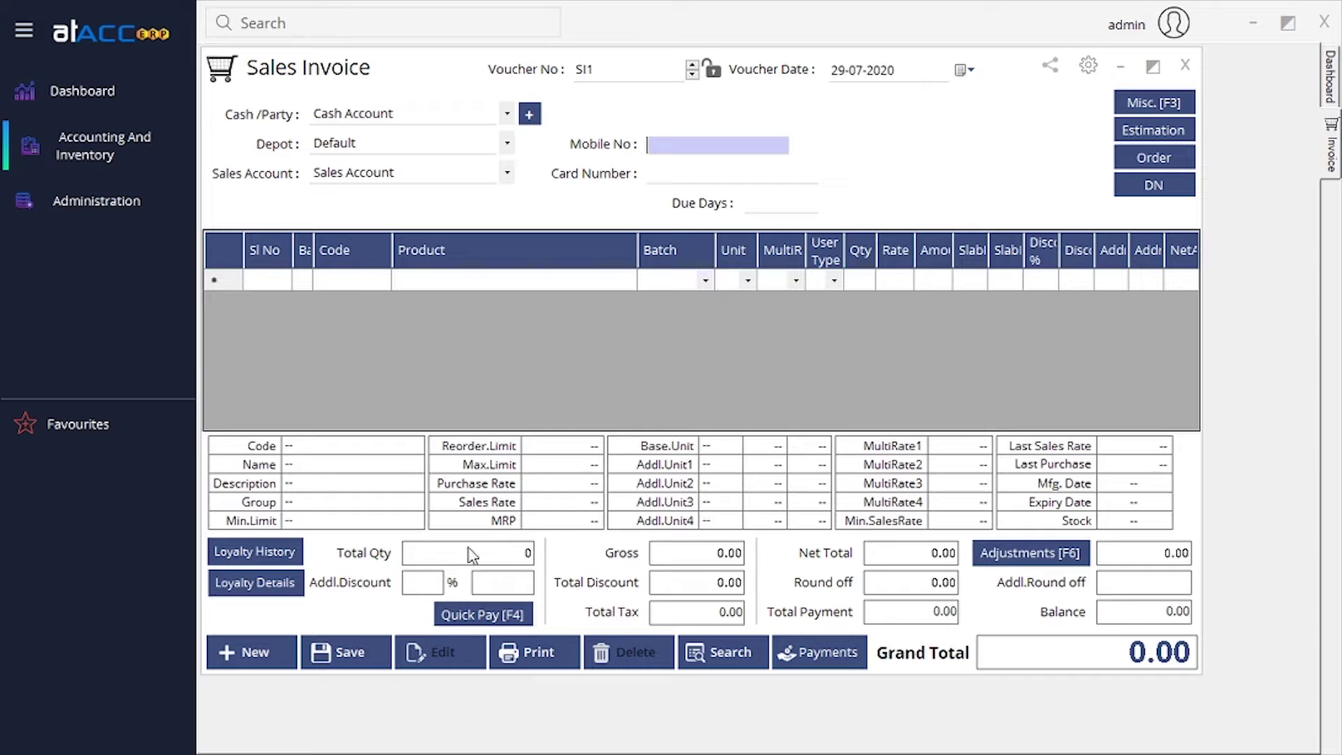
left_click(484, 618)
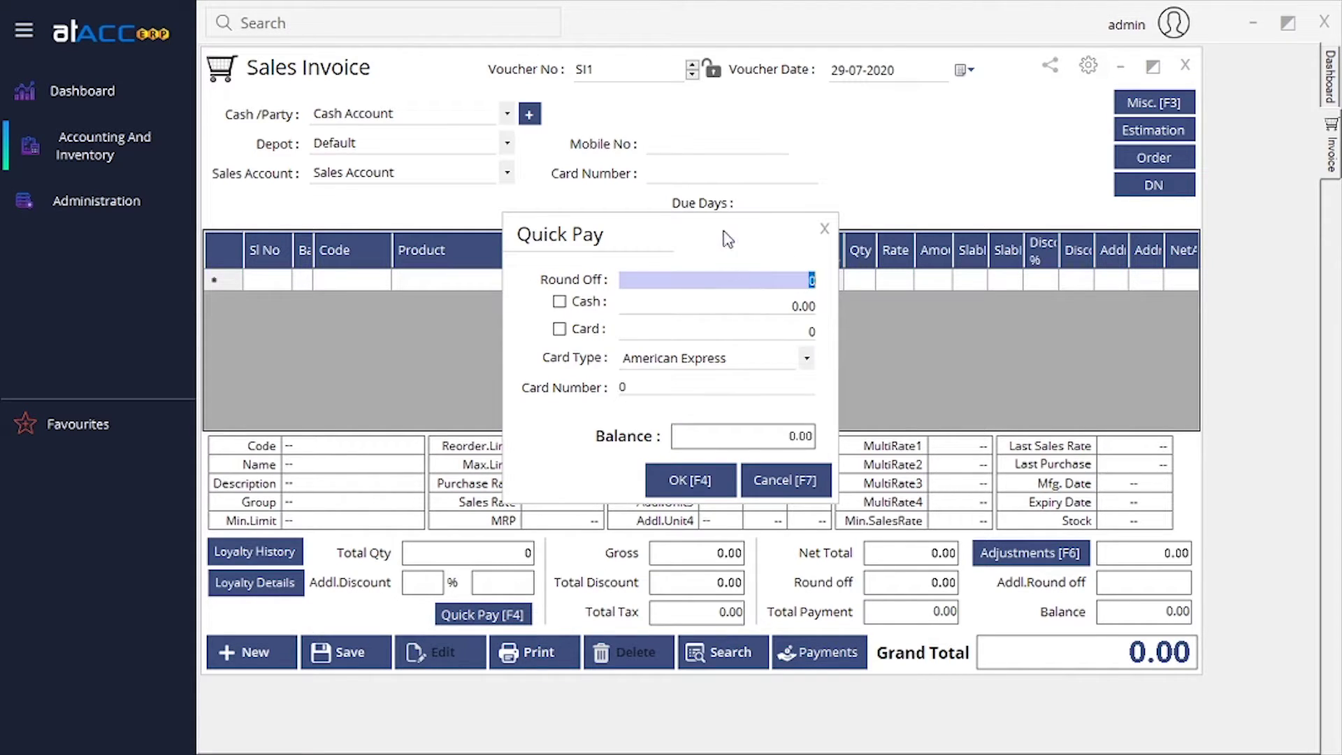
left_click_drag(727, 238, 738, 248)
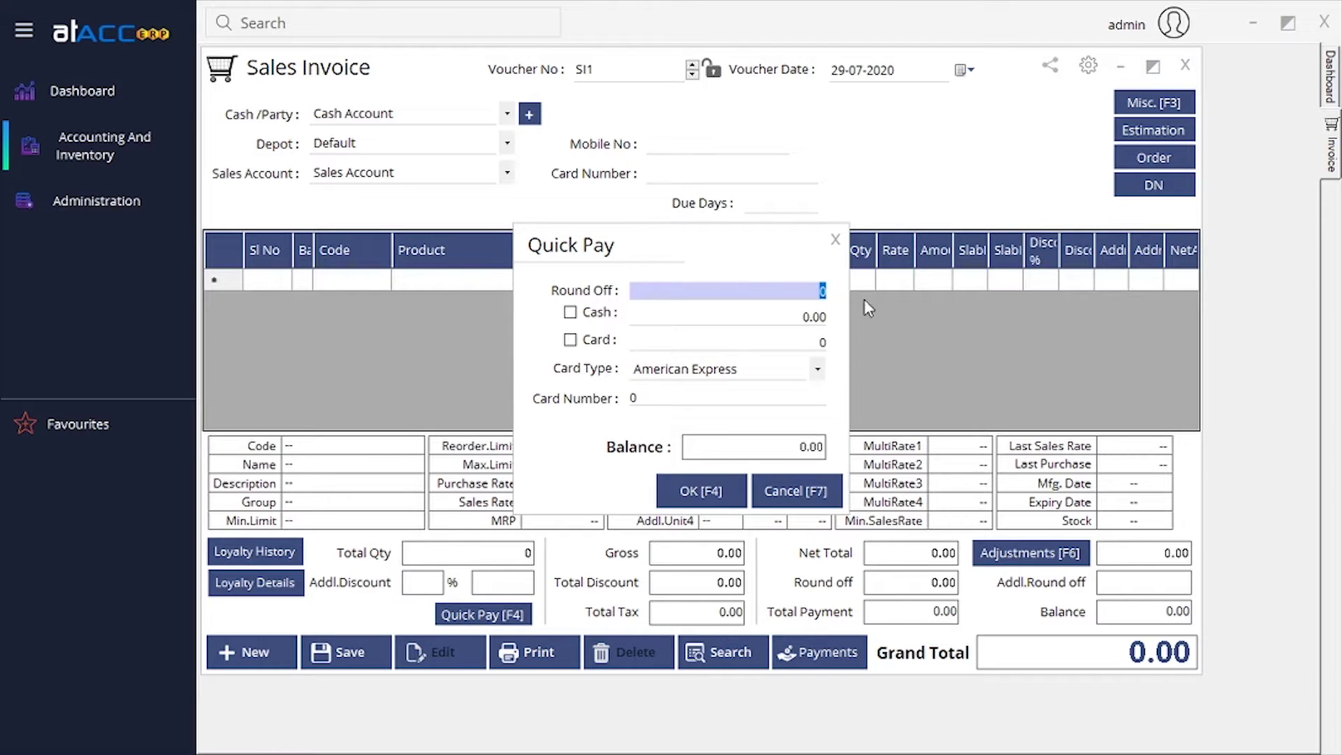
left_click(812, 288)
type("10")
left_click(804, 316)
left_click_drag(826, 316, 797, 316)
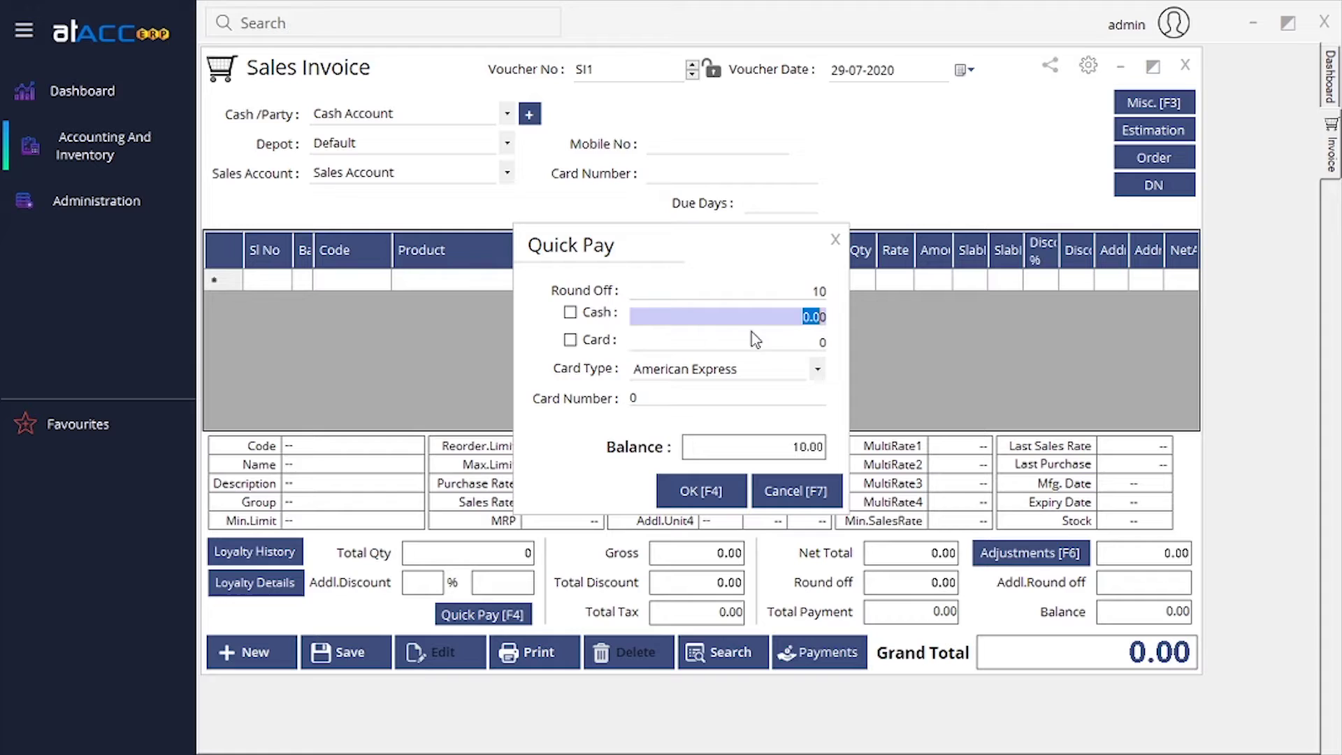
left_click(571, 313)
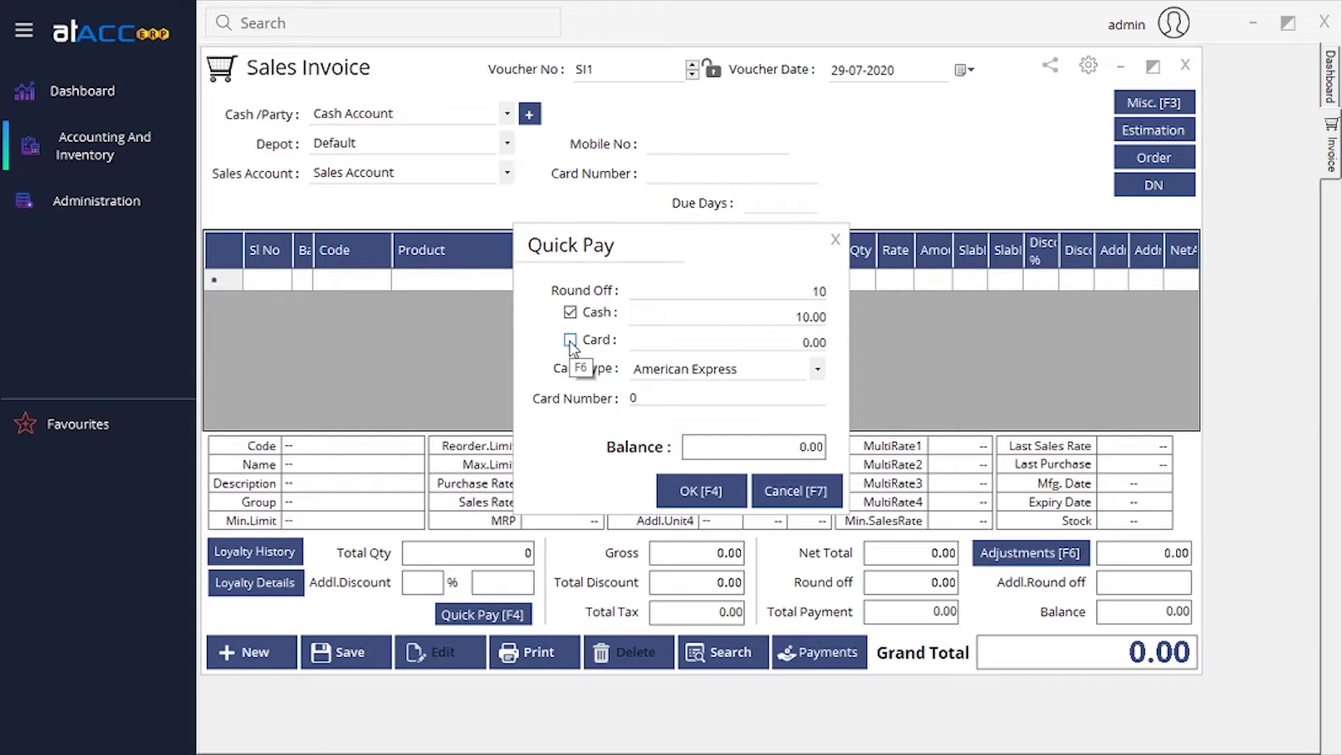
left_click(571, 341)
left_click(817, 369)
left_click(699, 391)
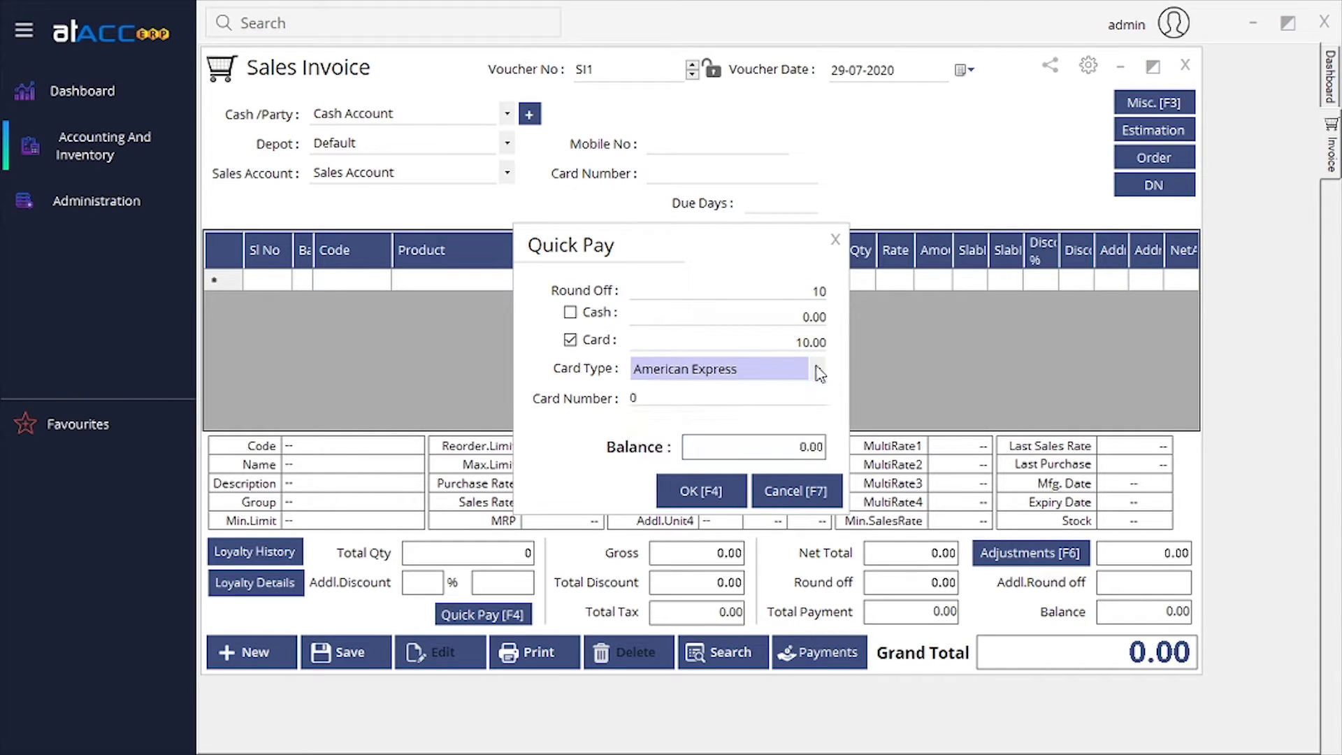
left_click(707, 396)
double_click(680, 399)
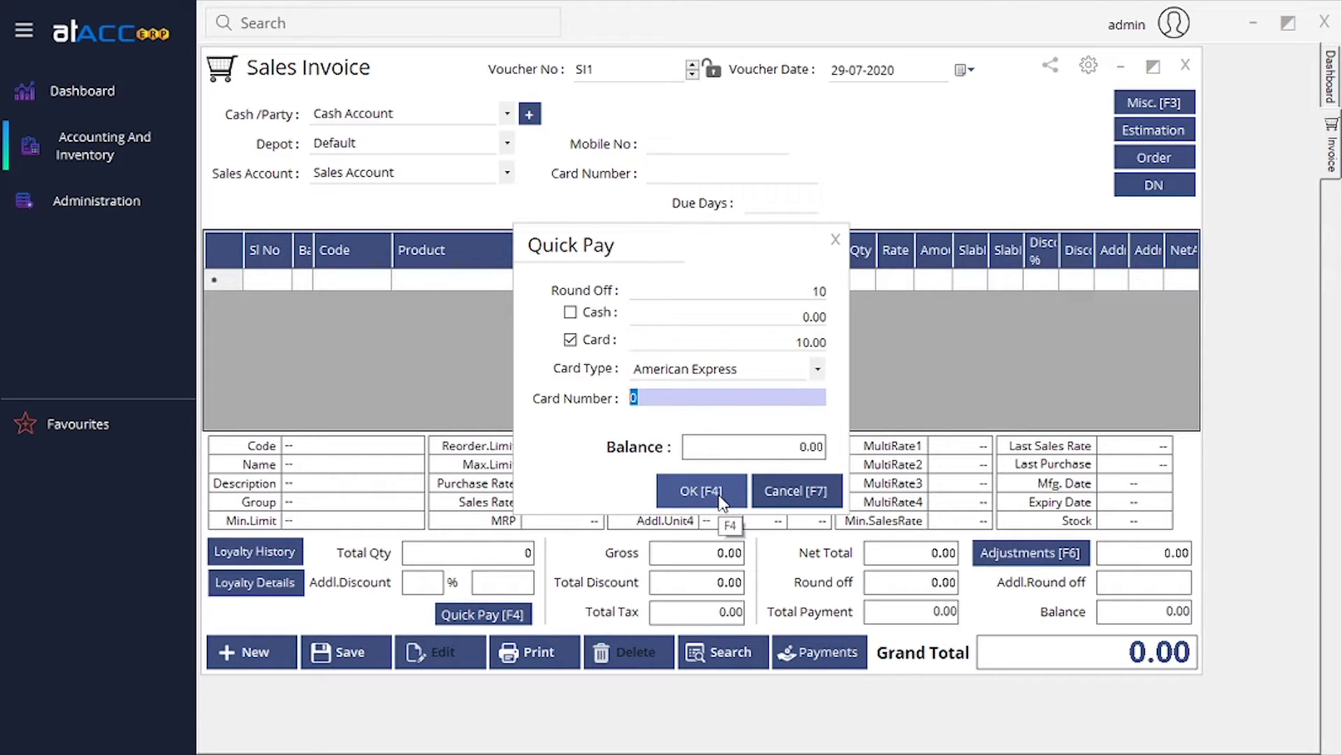
left_click(792, 488)
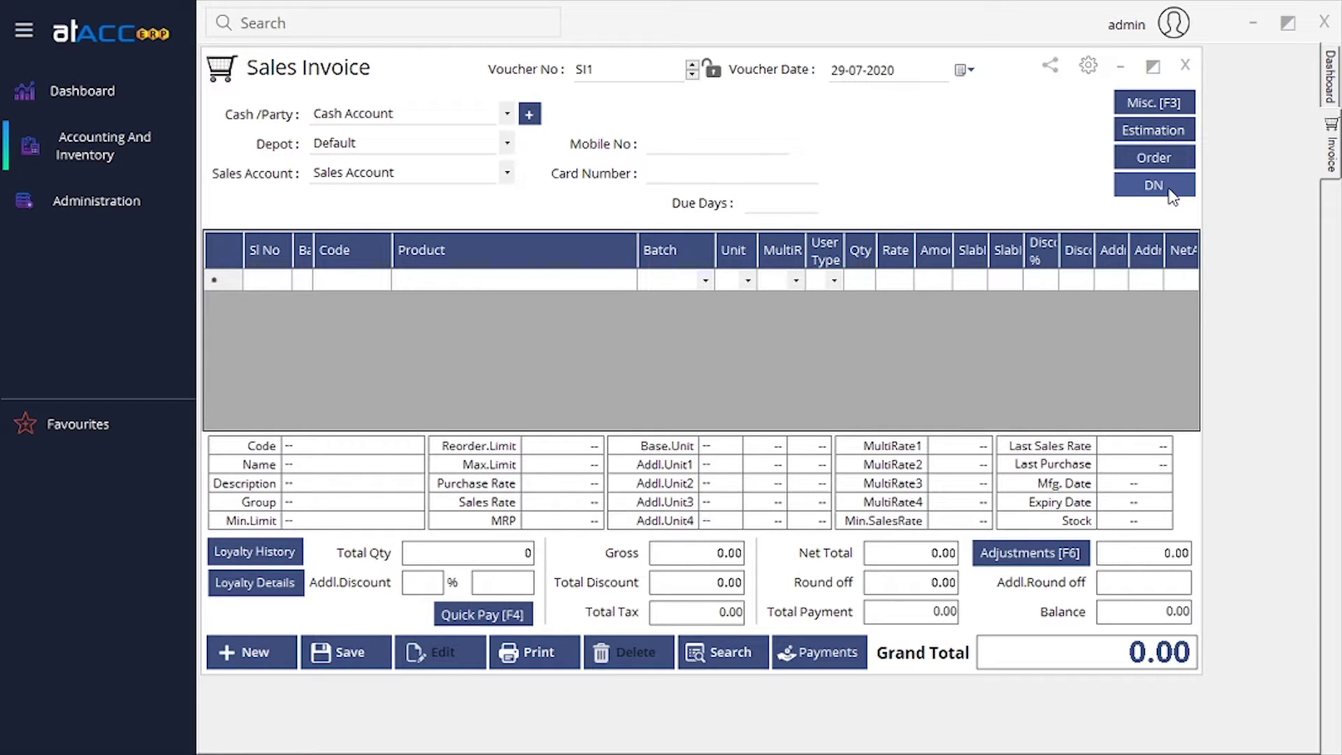
left_click_drag(997, 60, 1001, 69)
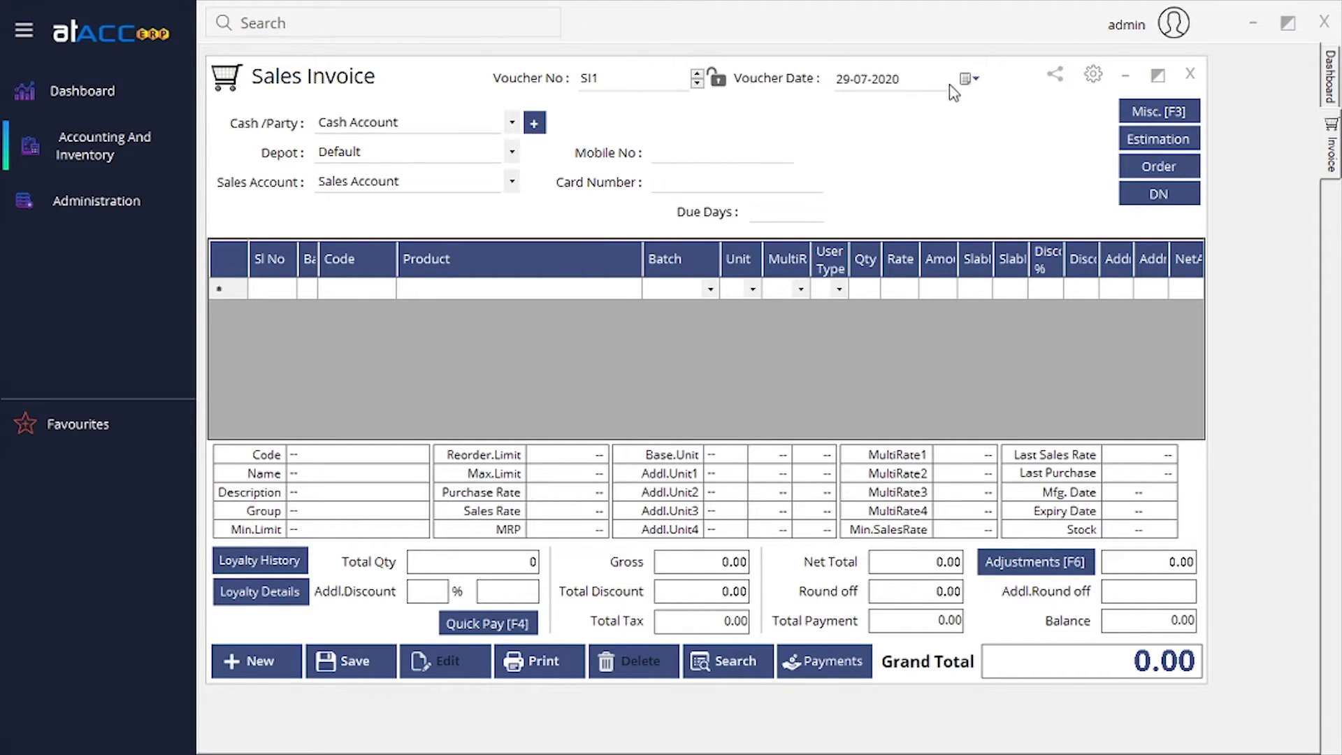
left_click_drag(1004, 84, 1006, 88)
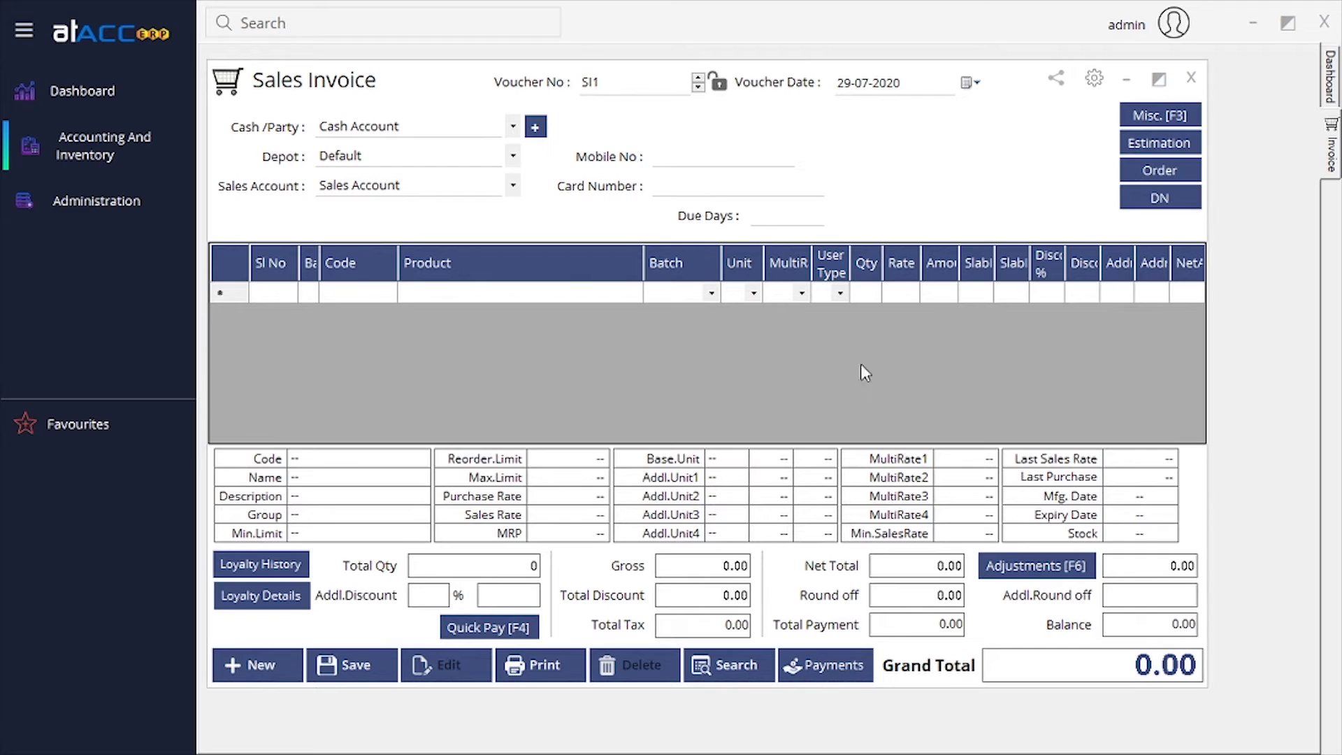
left_click(812, 218)
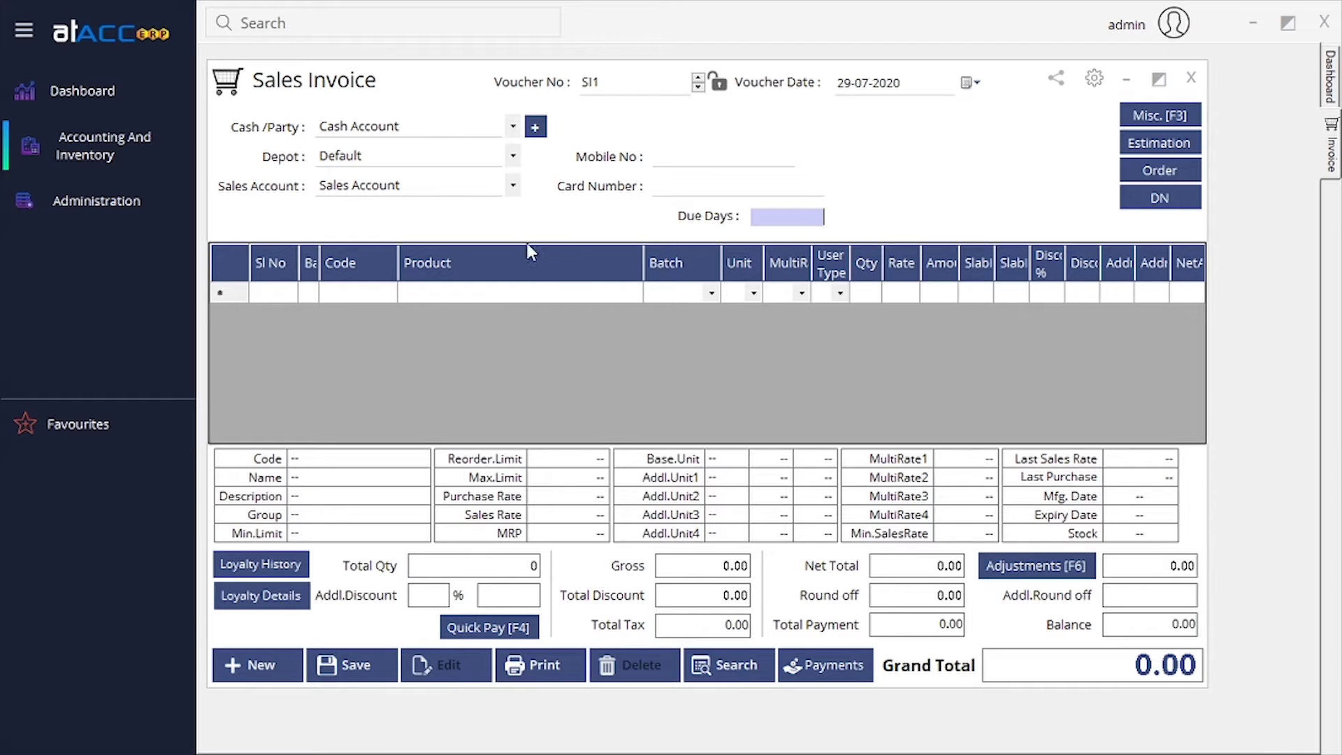
left_click(448, 159)
Set party1 as the party of sales invoice SI1.
left_click(421, 154)
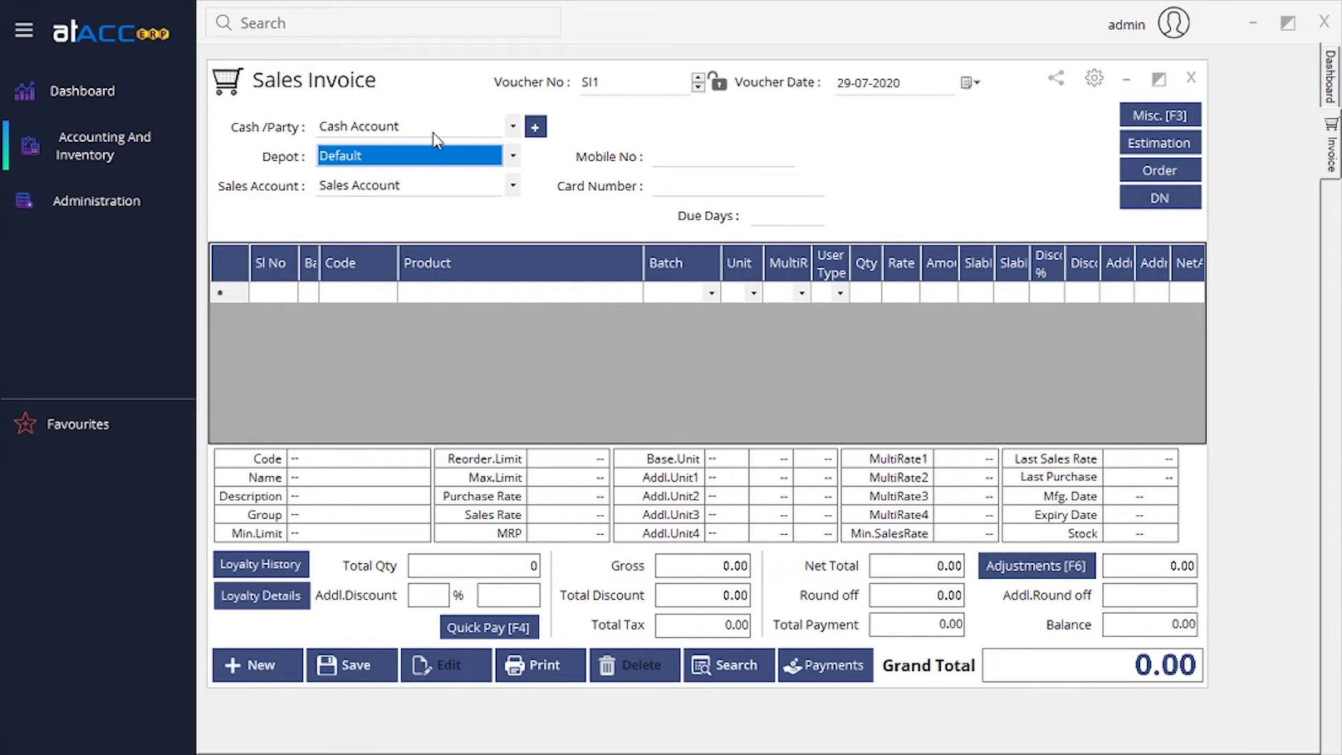
left_click(428, 130)
left_click(443, 162)
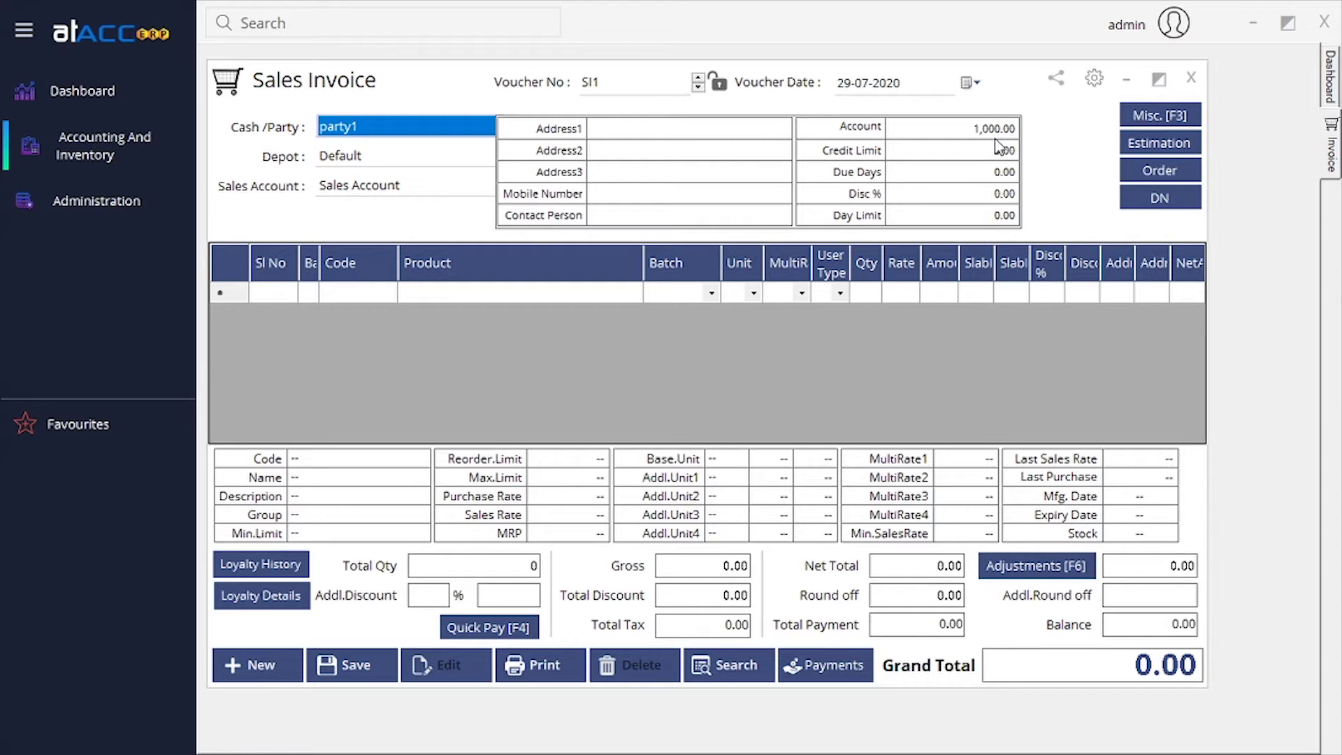
left_click(954, 356)
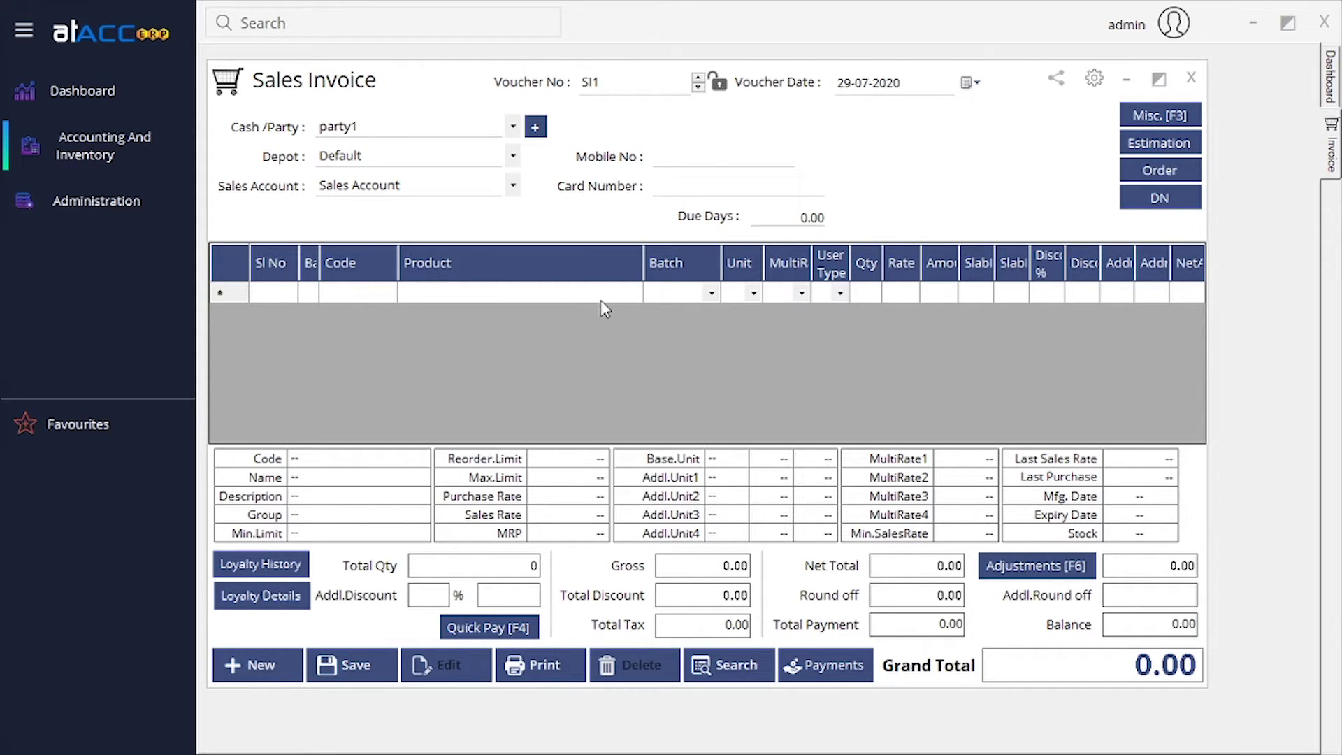
Add one pdt1 at the default rate 110.00 and save invoice SI1, dismissing the email warning.
key("Tab")
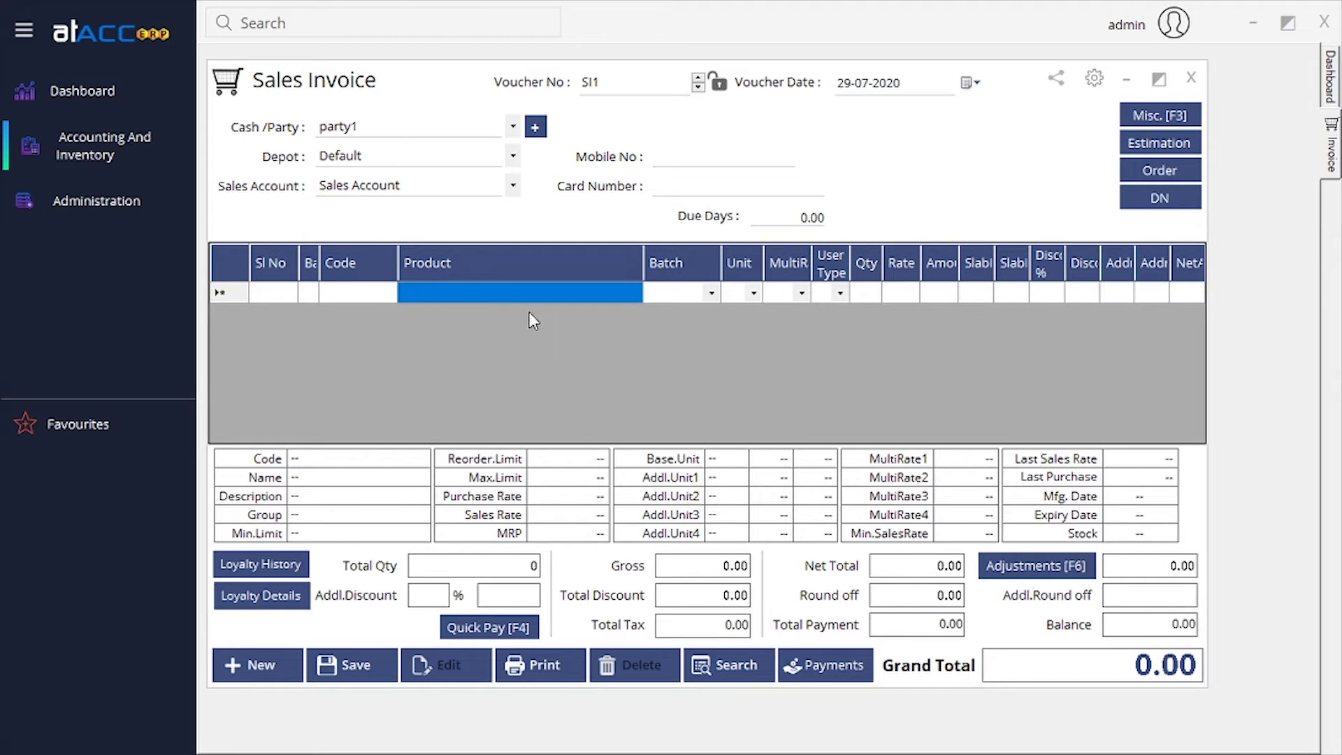
type("p")
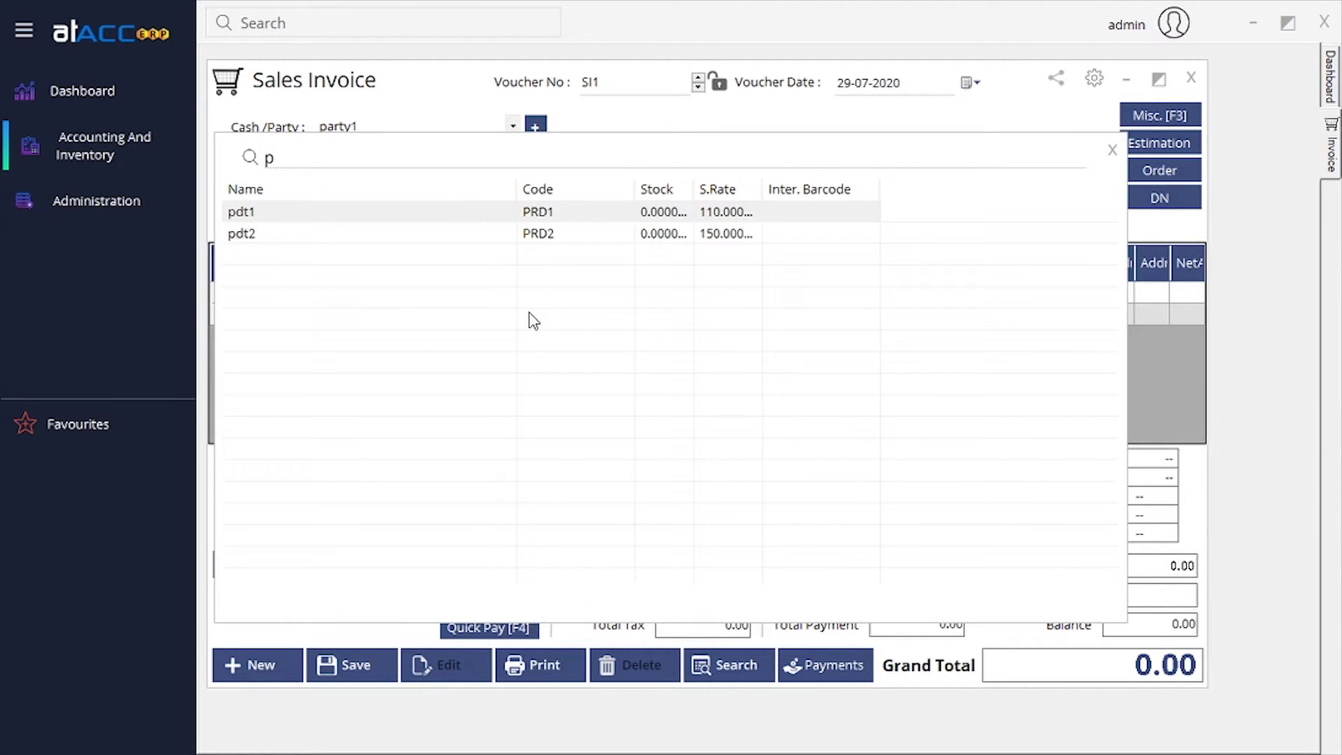
key("Return")
key("Return")
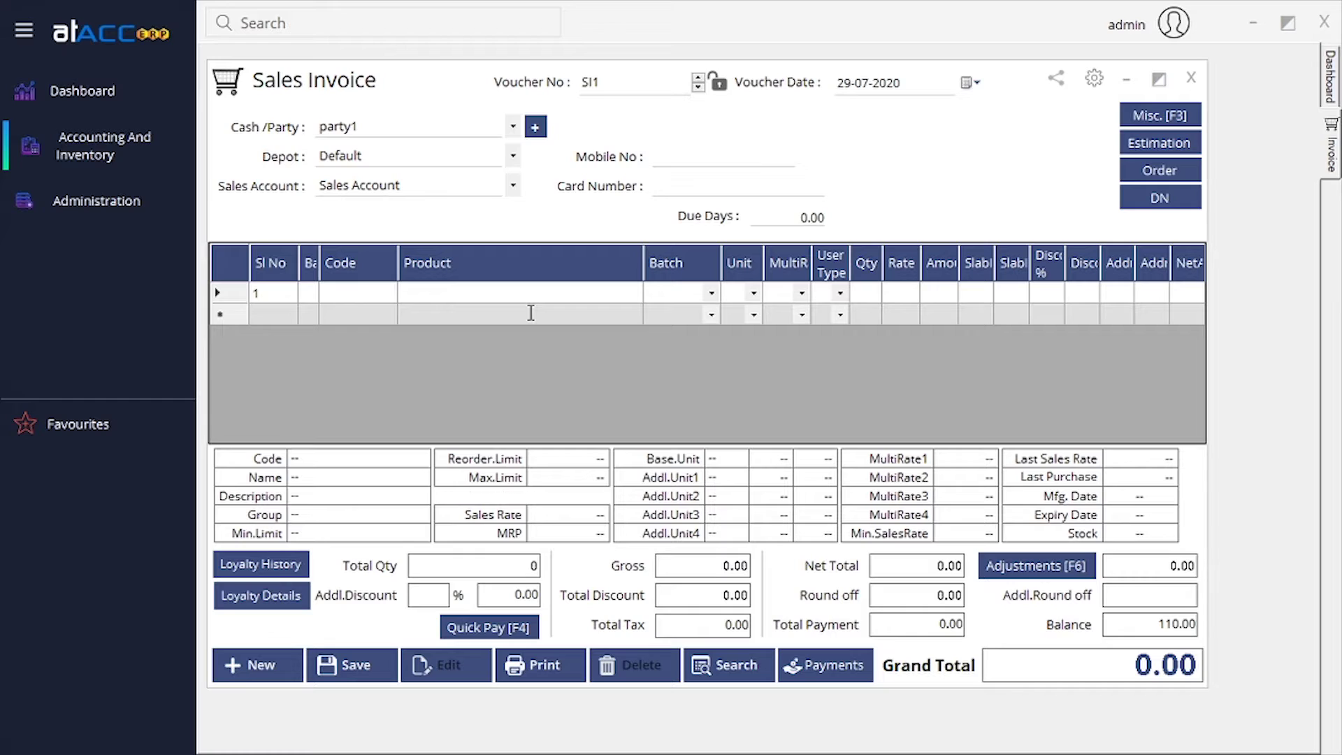
key("Return")
key("Return")
key("Return")
key("Return")
key("Return")
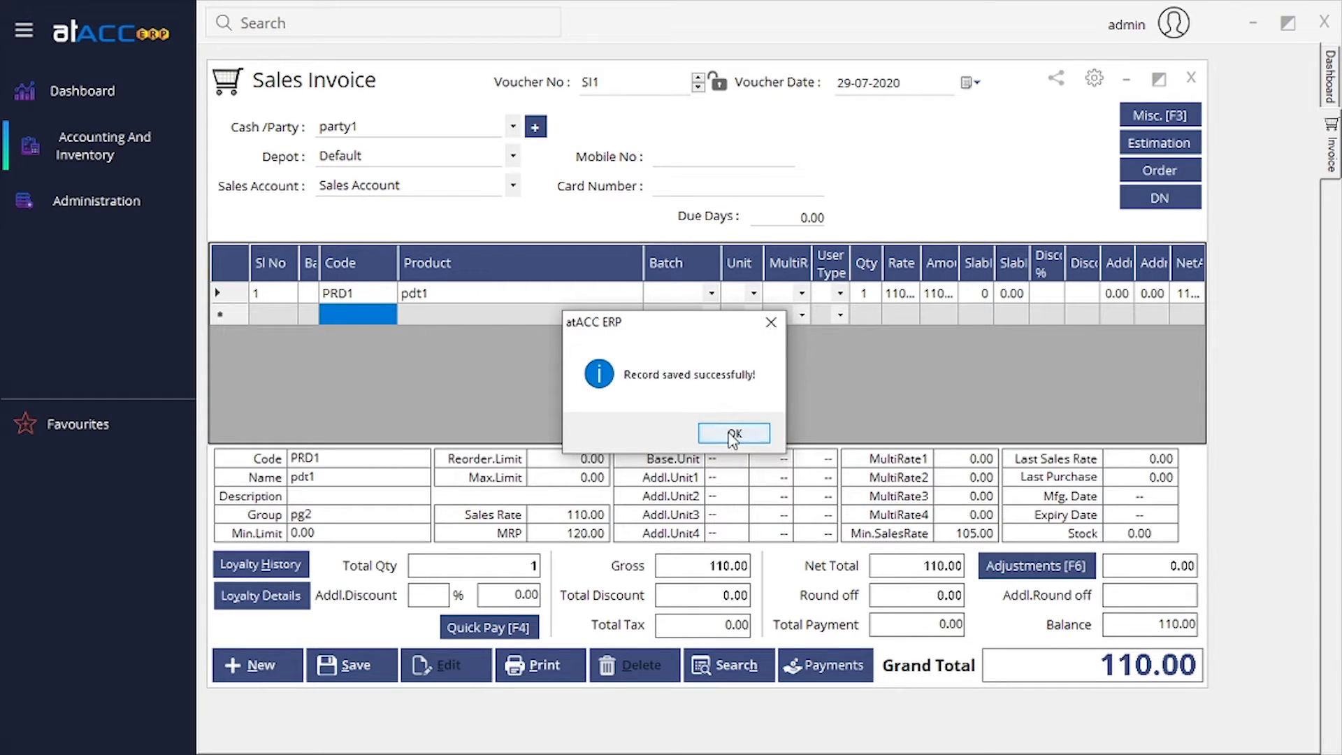
key("Return")
left_click(759, 423)
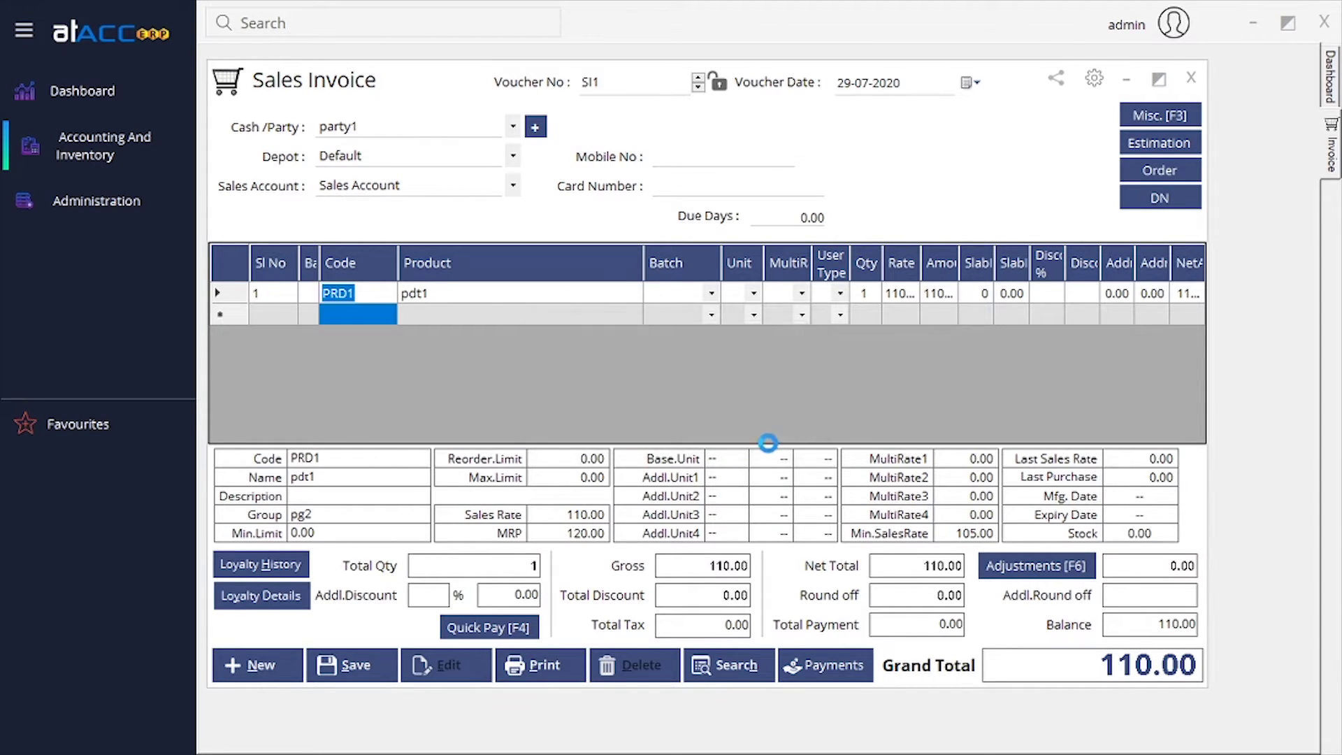
Choose party1 as the customer of invoice SI2, backing out of a first product search.
left_click(513, 157)
left_click(476, 126)
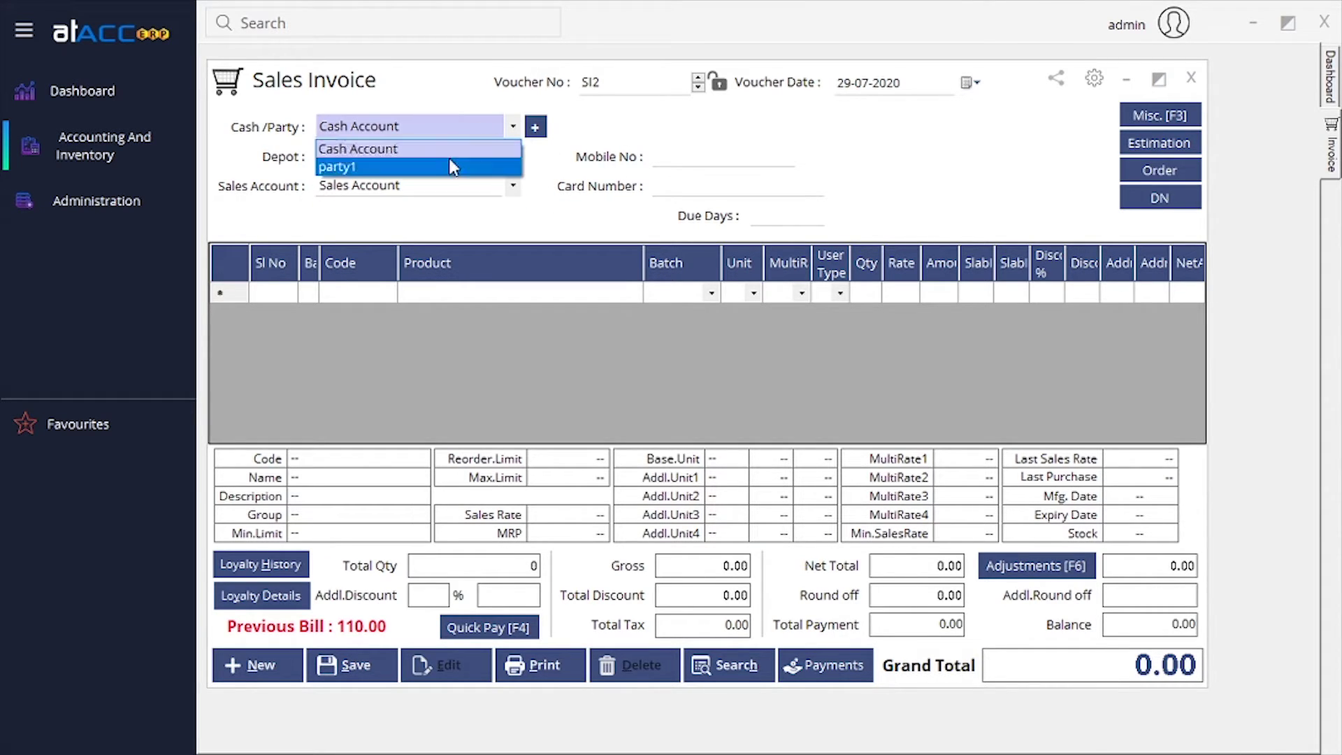
left_click(449, 160)
left_click(472, 297)
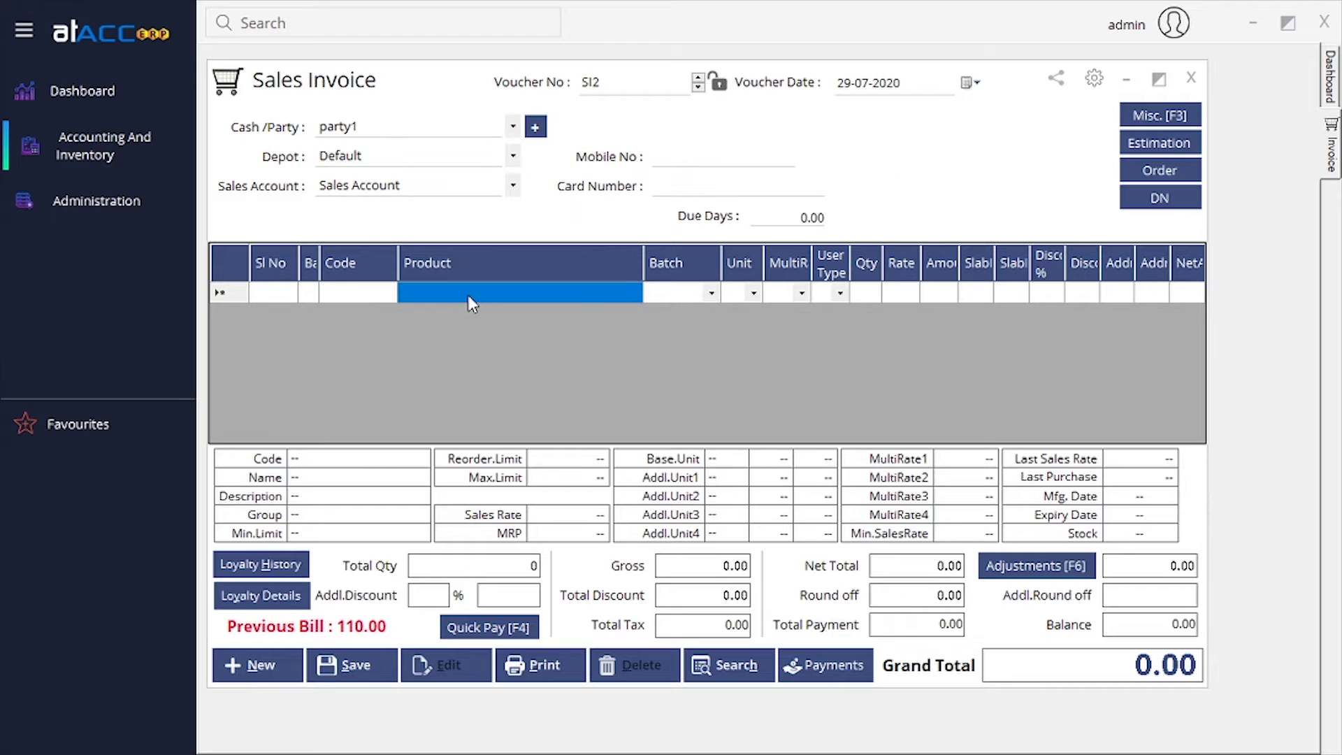
type("p")
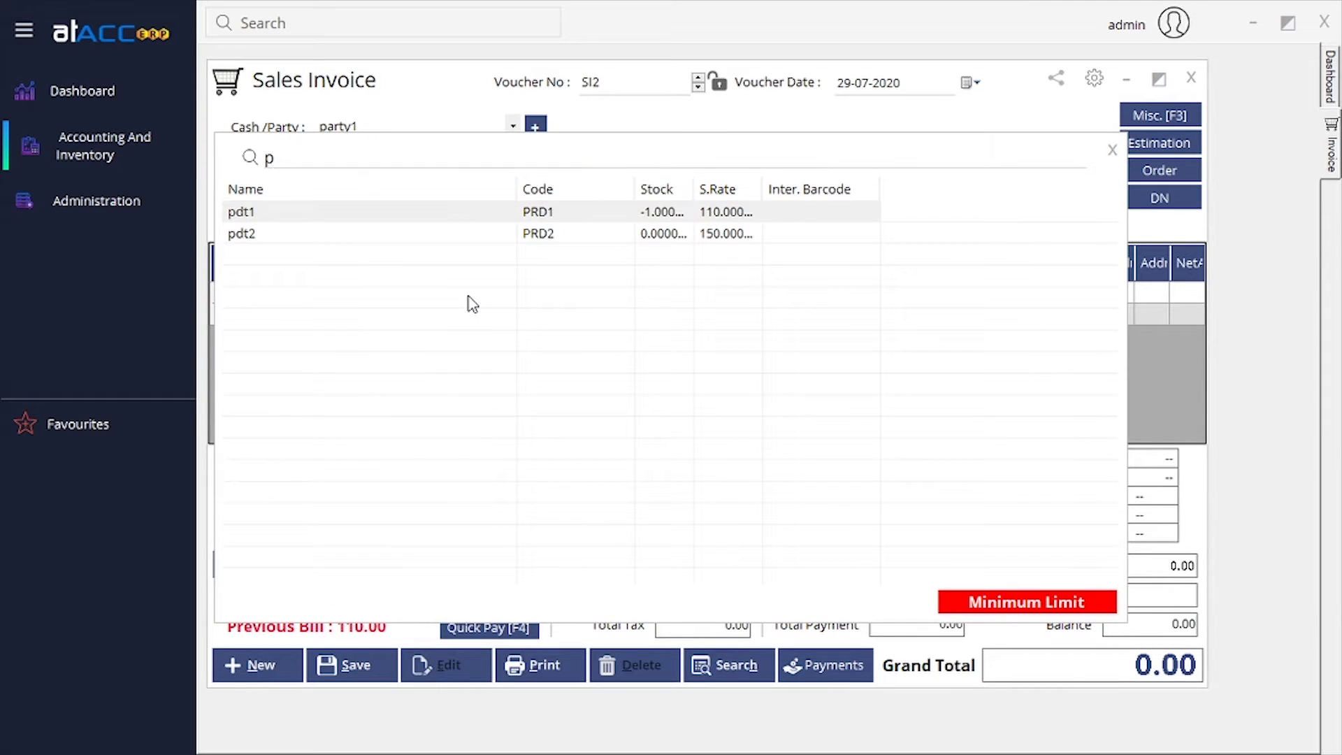
key("Return")
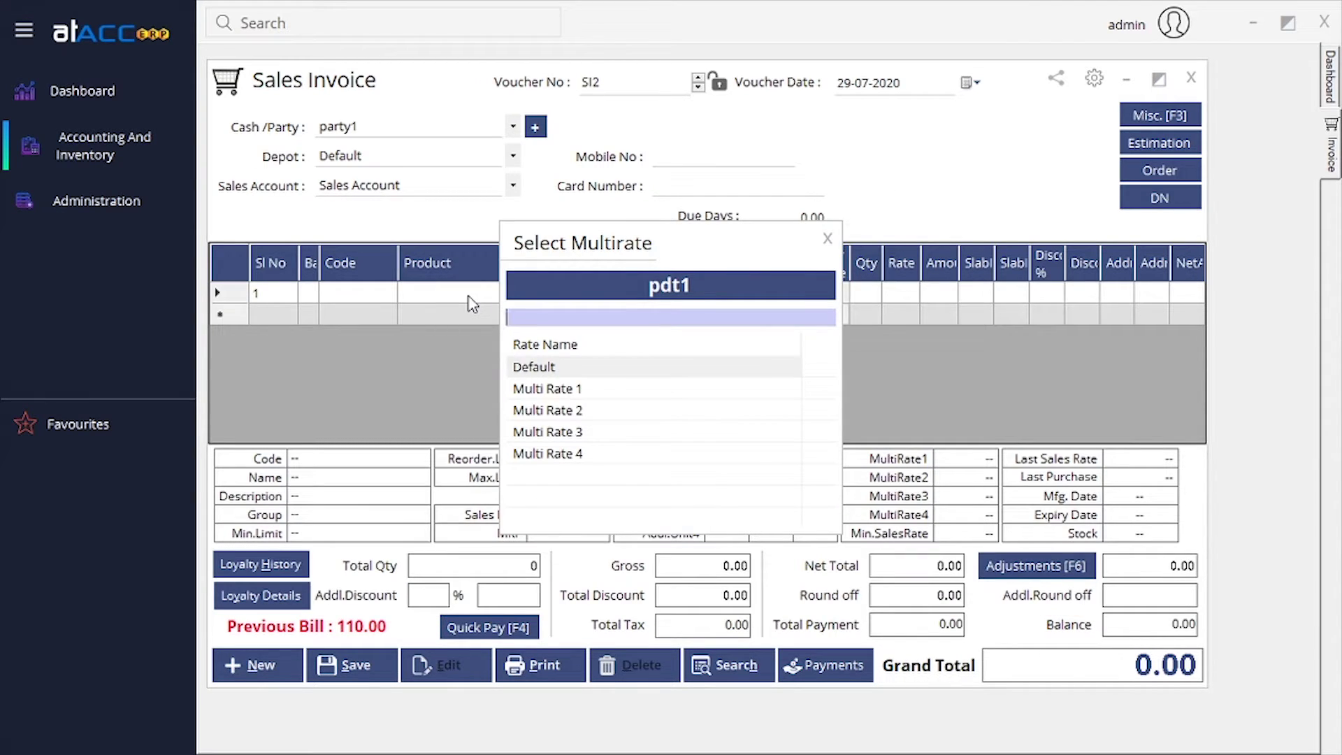
left_click(828, 239)
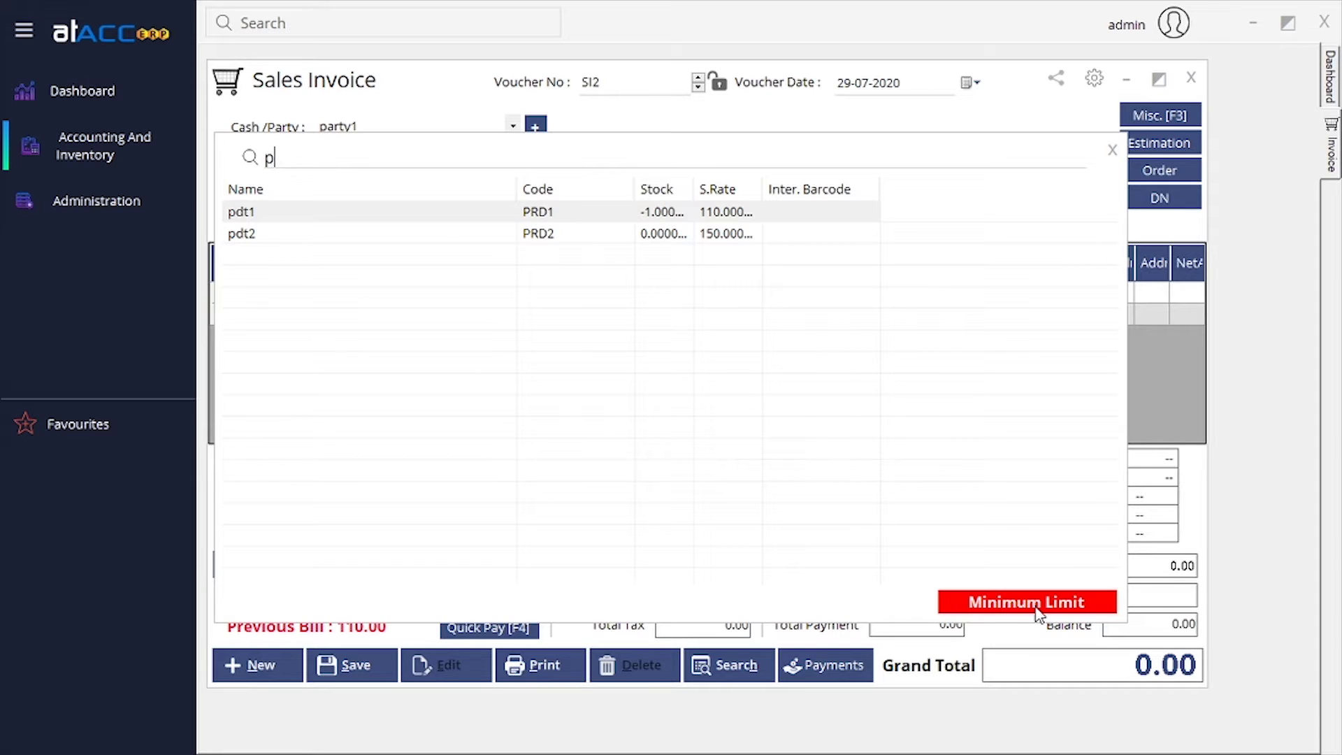
left_click(1111, 151)
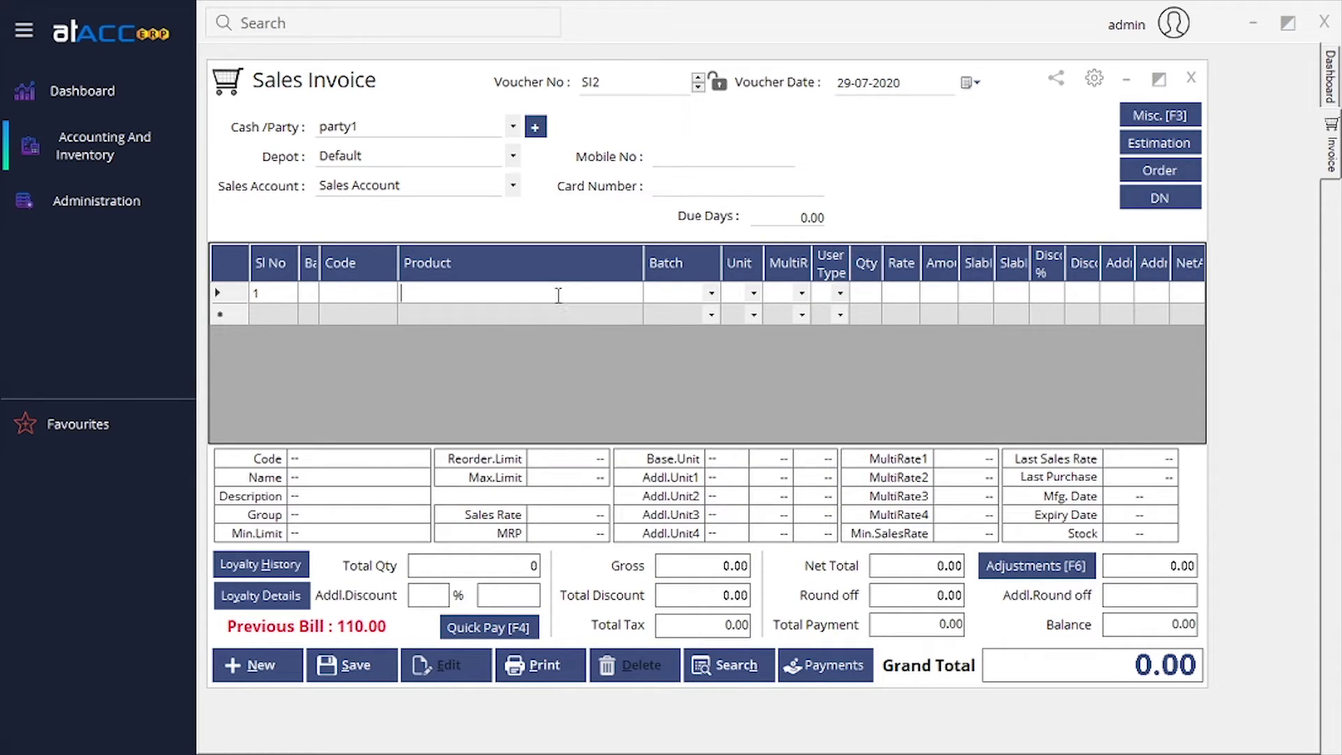
Add one pdt1, view its sales history, raise the rate to 120 and save SI2.
type("p")
key("Return")
key("Return")
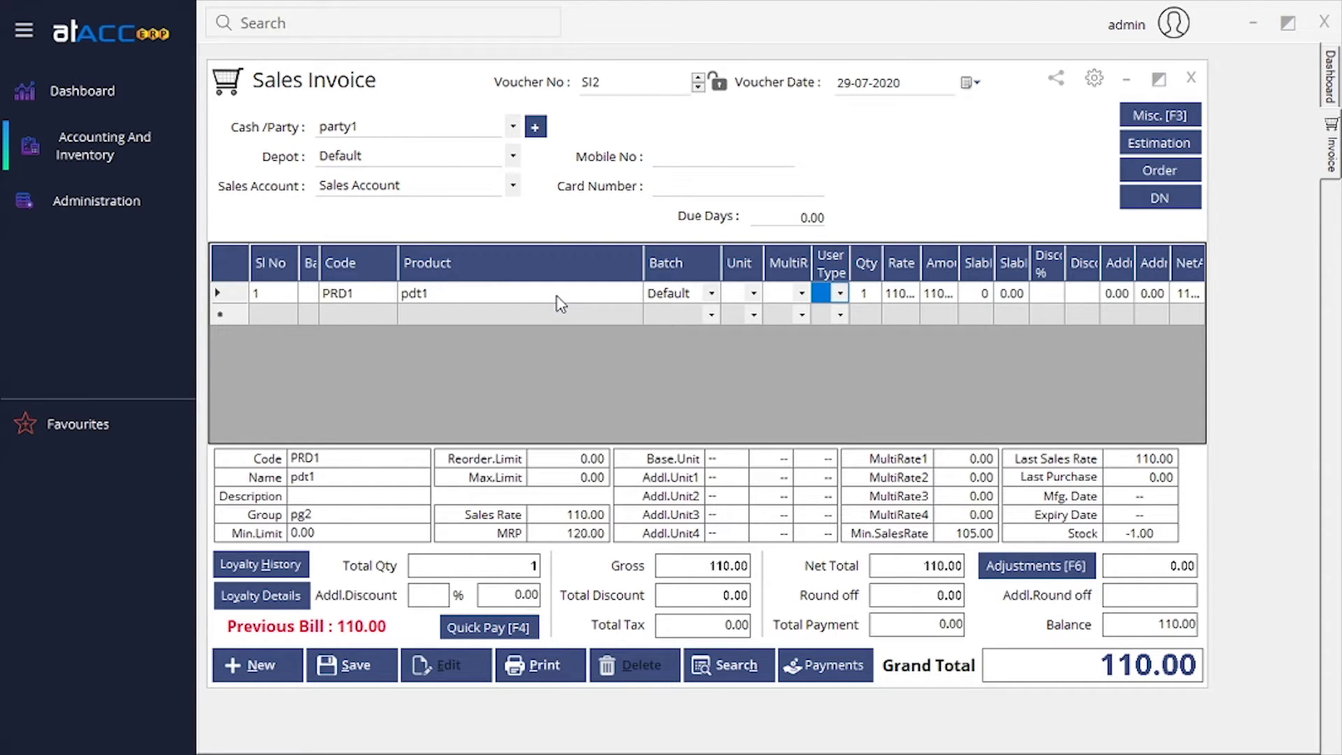
key("Return")
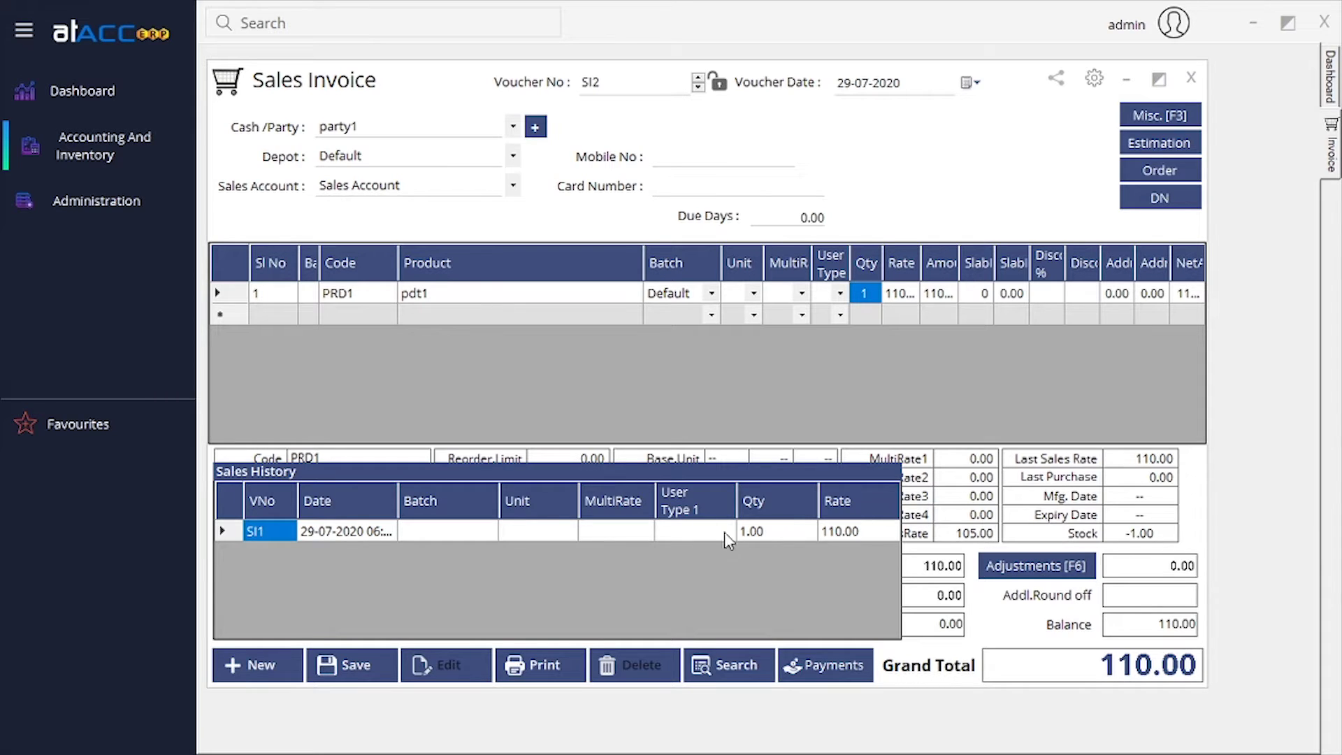
key("Return")
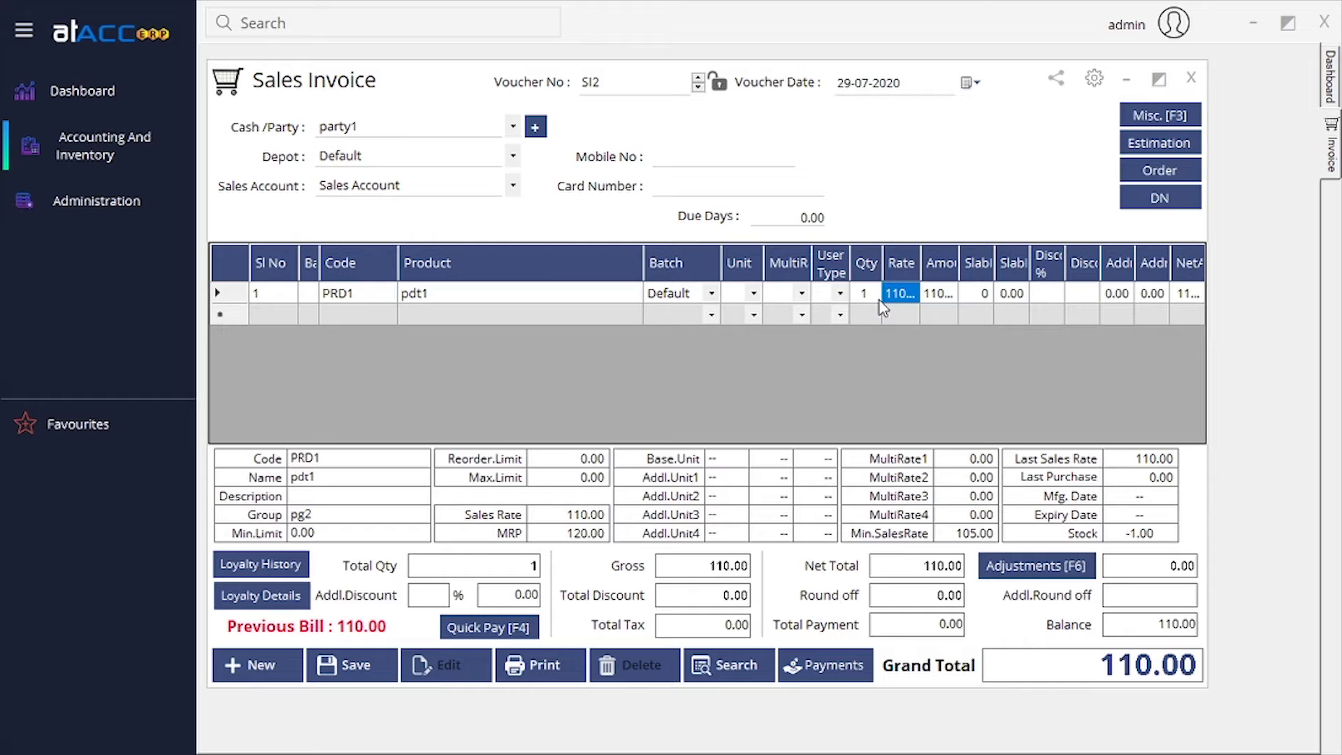
type("120")
key("Return")
key("Return")
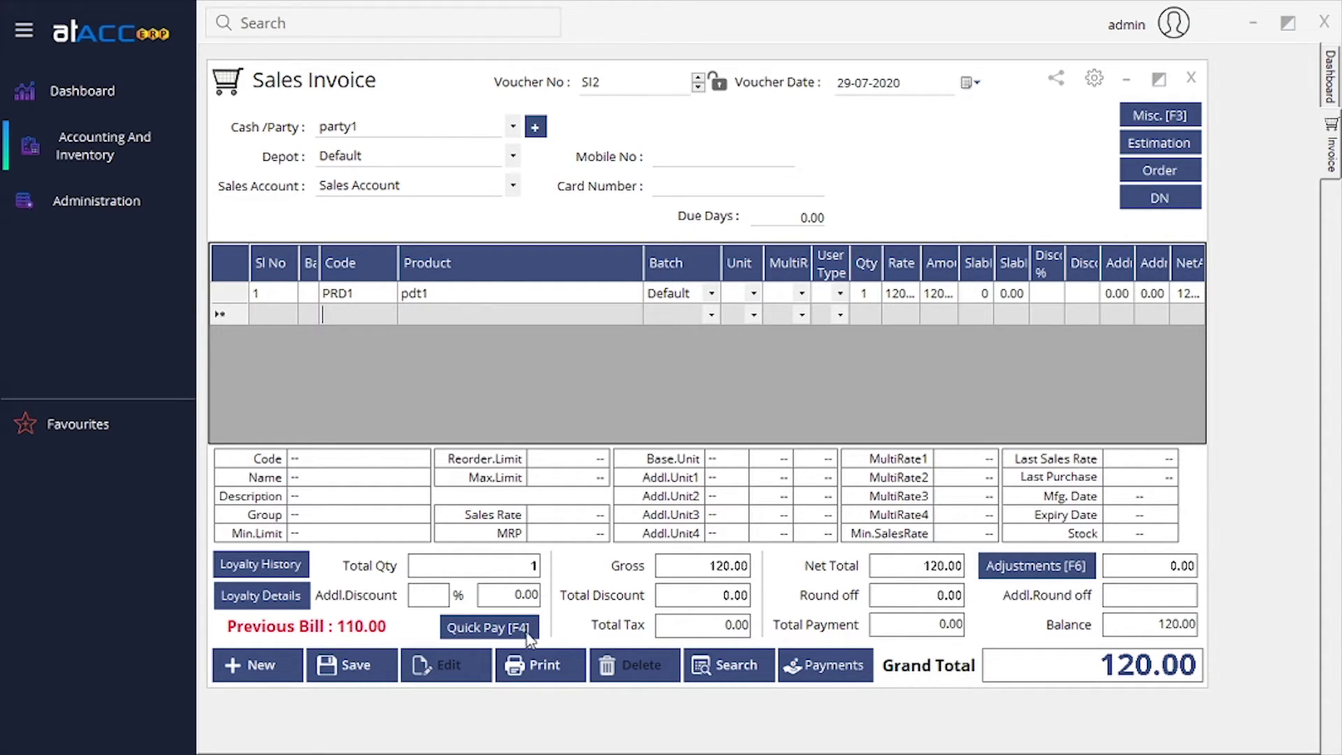
left_click(350, 659)
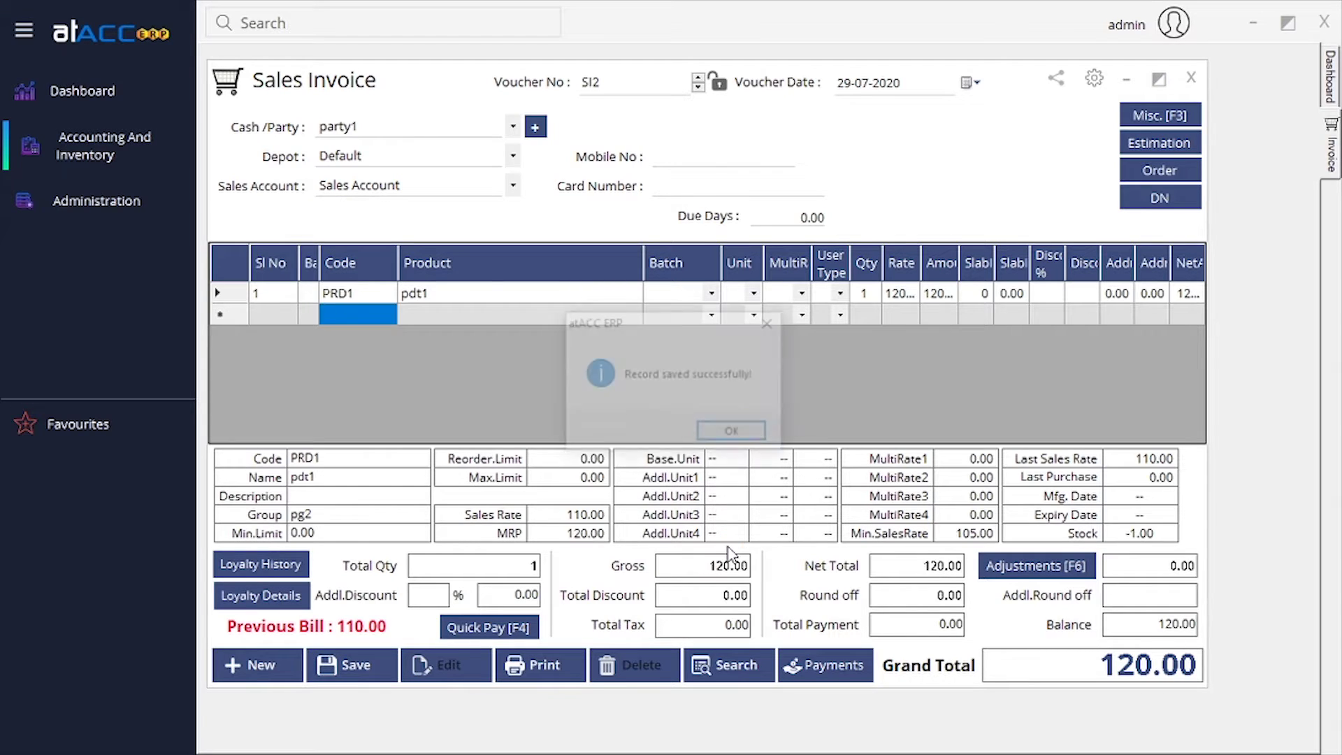
Start invoice SI3 for party1 with one pdt1, checking its SI1 and SI2 sales history.
left_click(732, 430)
left_click(513, 156)
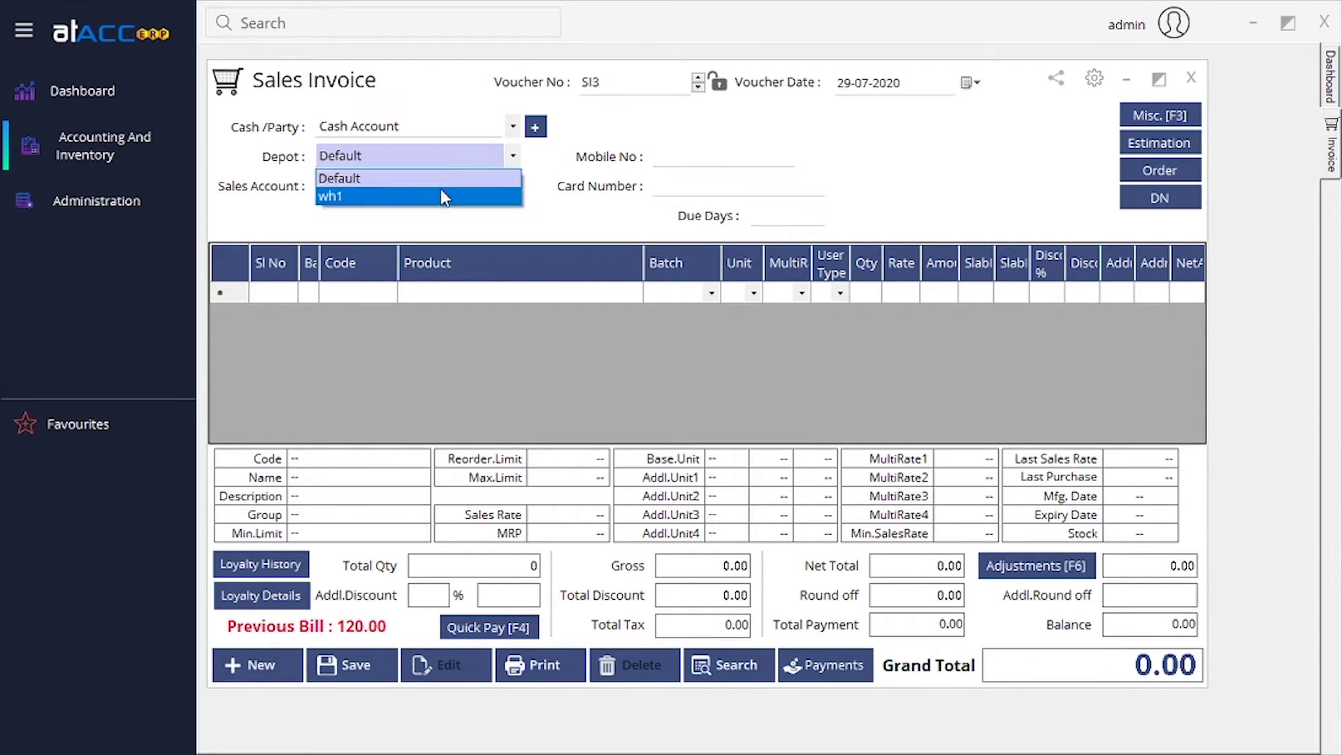
left_click(455, 128)
left_click(453, 169)
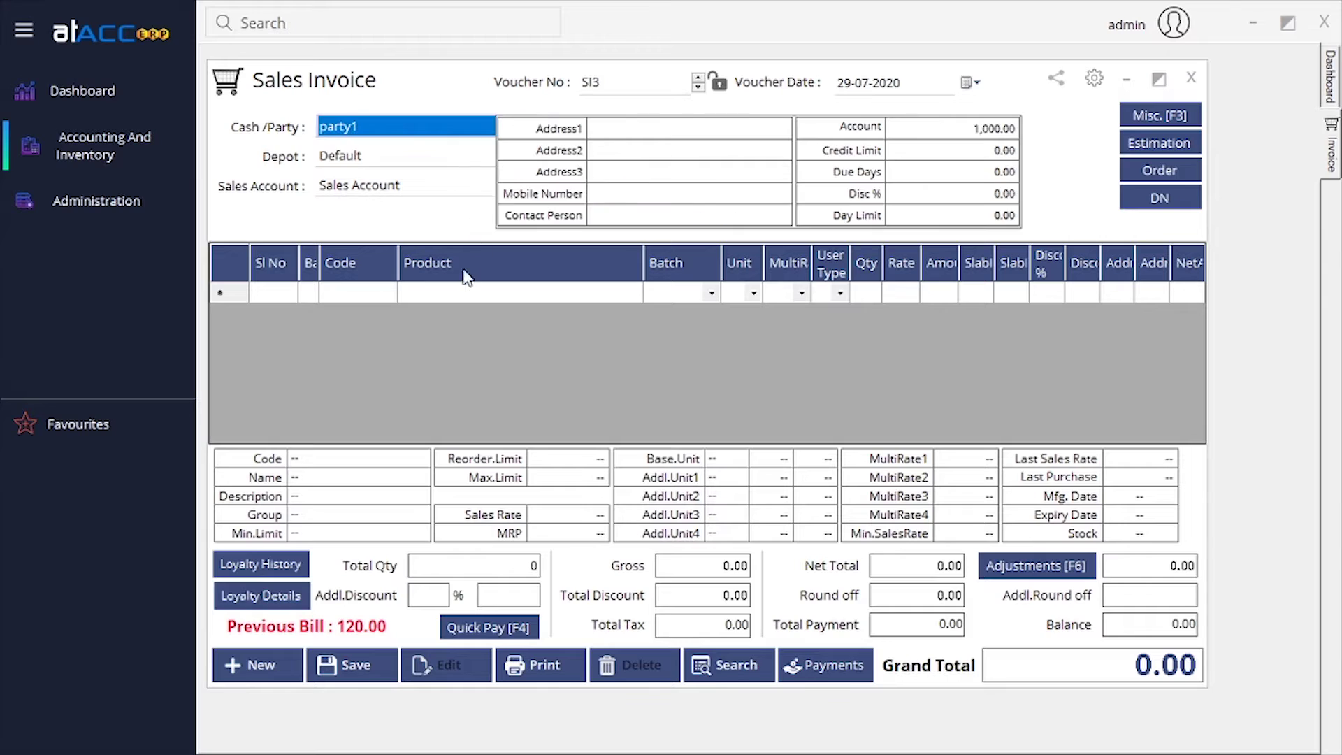
left_click(492, 293)
type("p")
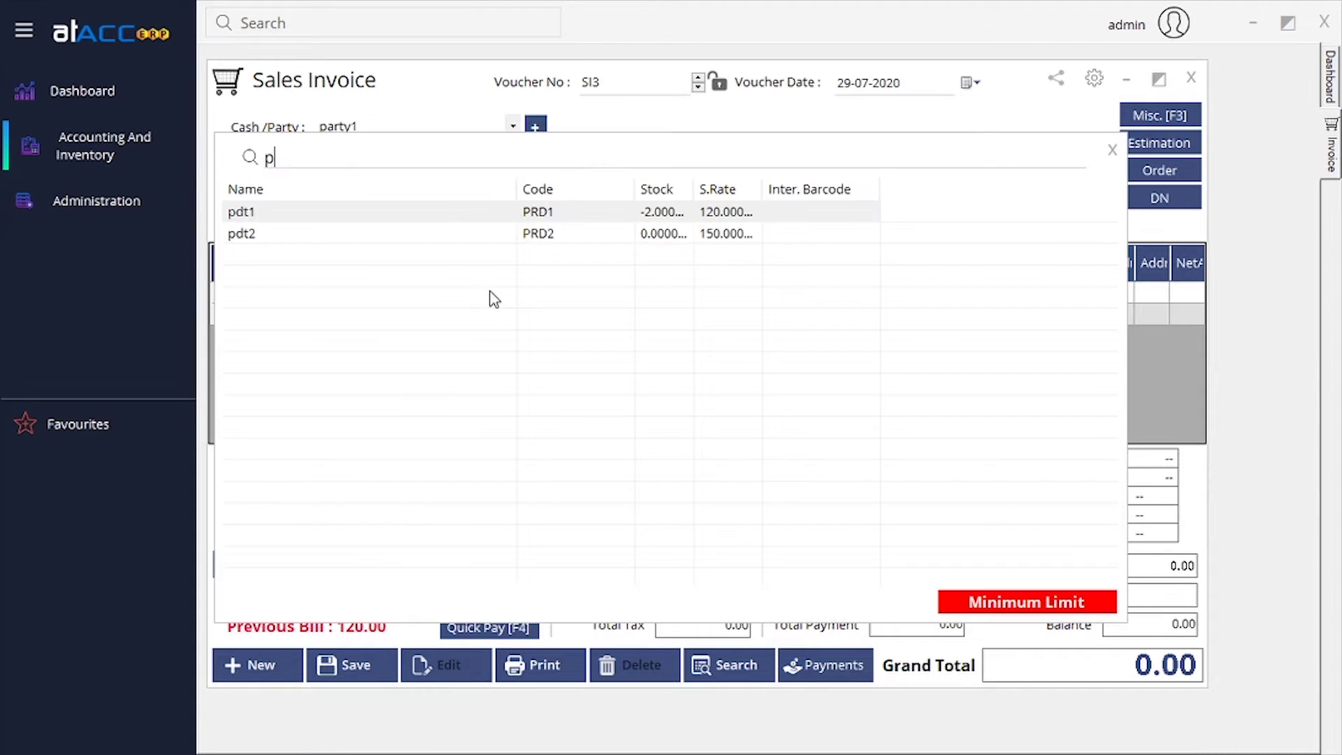
key("Return")
key("Return")
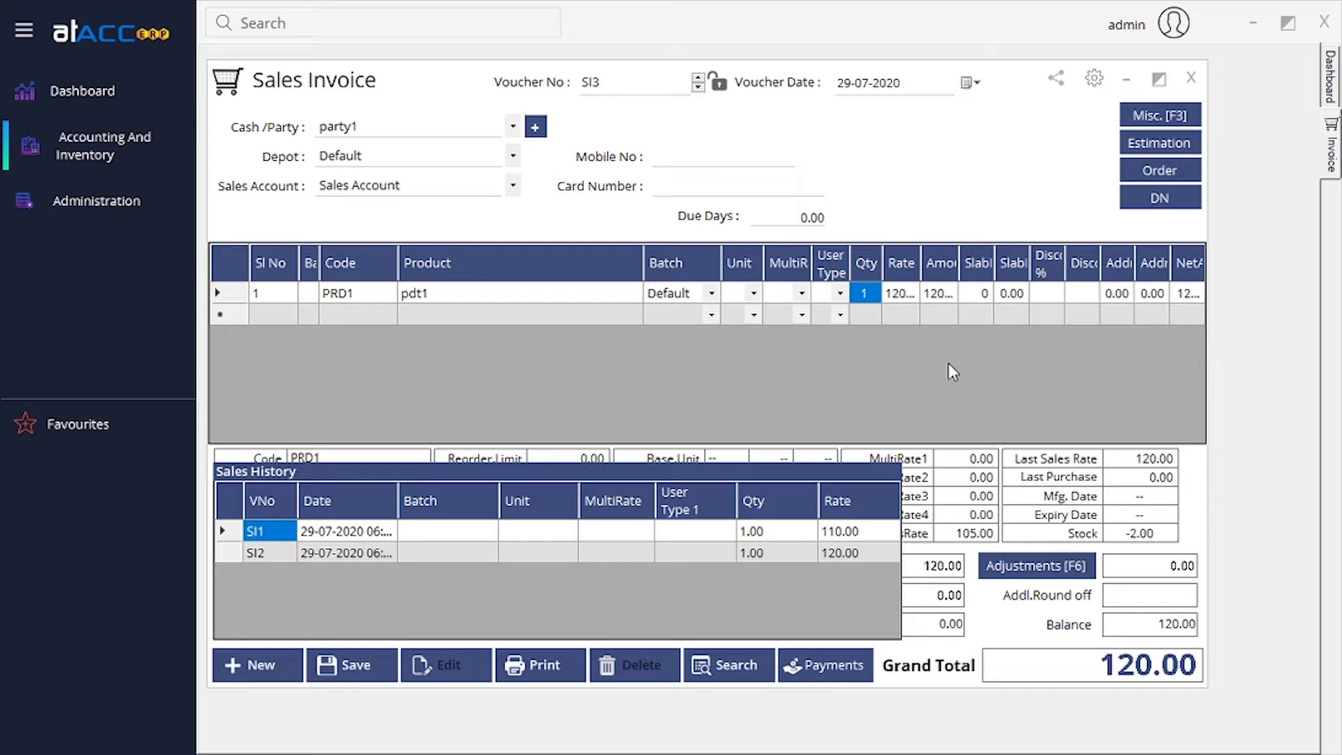
key("Return")
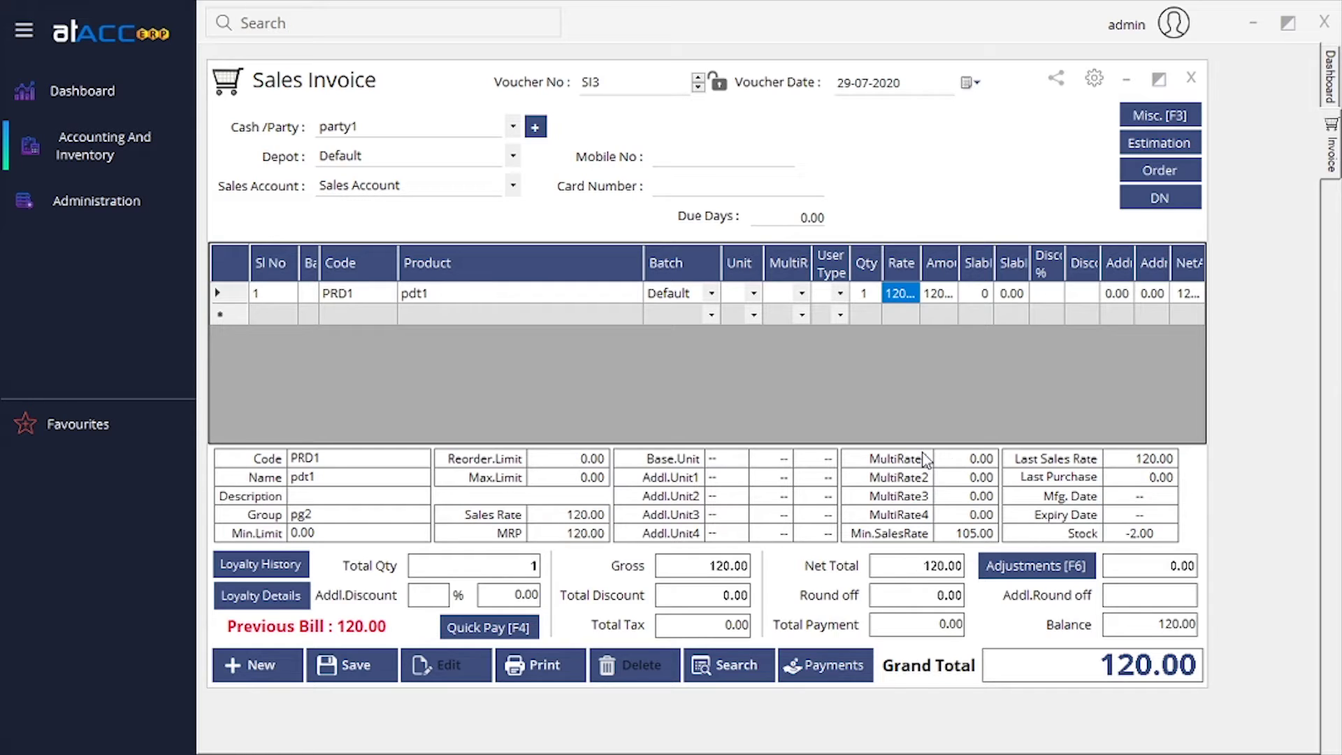
Close Sales Invoice SI3 and bring up the Sales transaction choices from the dashboard.
left_click(1191, 77)
left_click(168, 181)
mouse_move(210, 182)
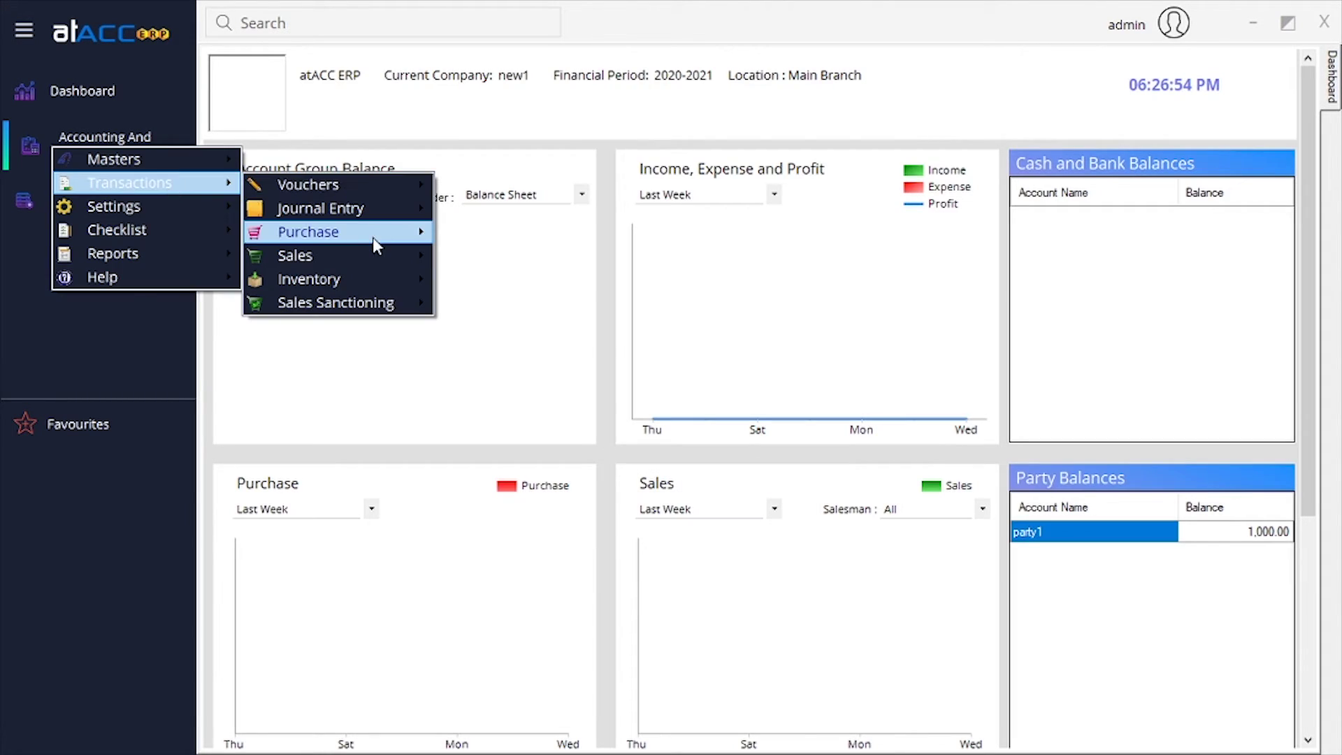
mouse_move(372, 253)
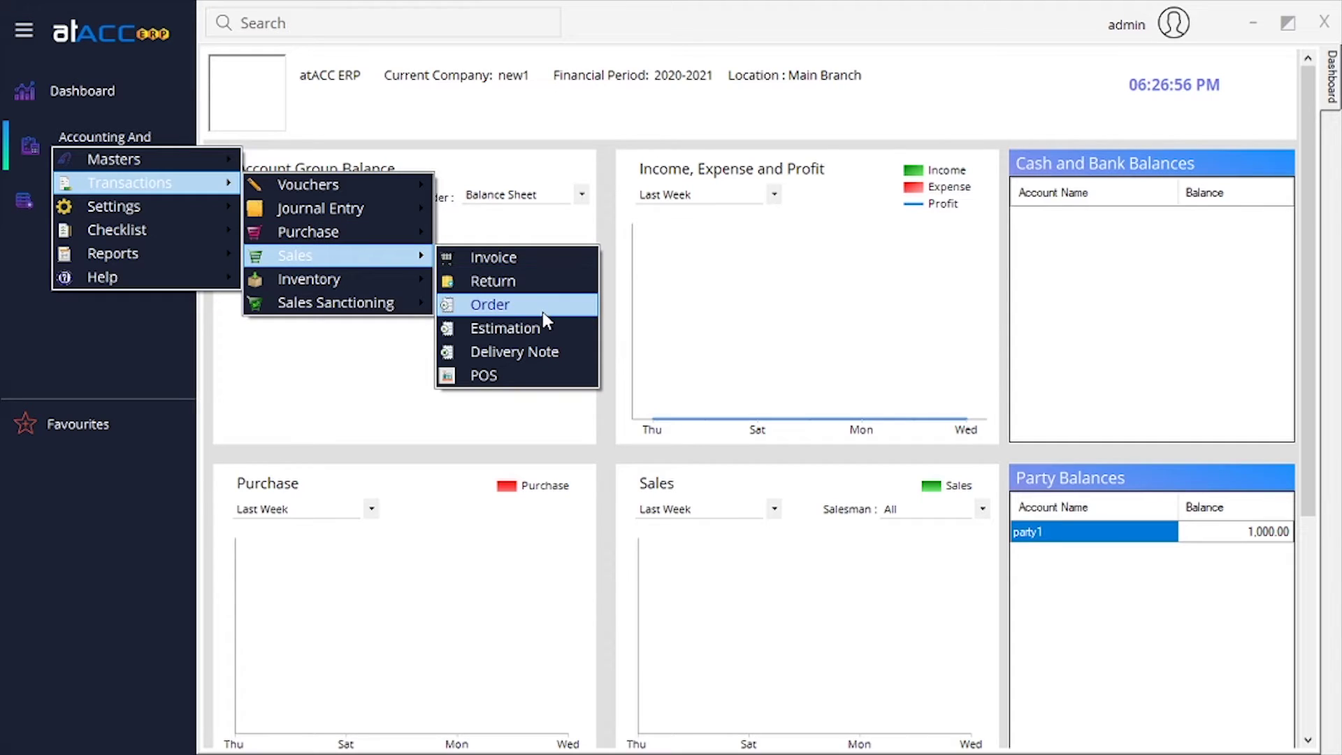
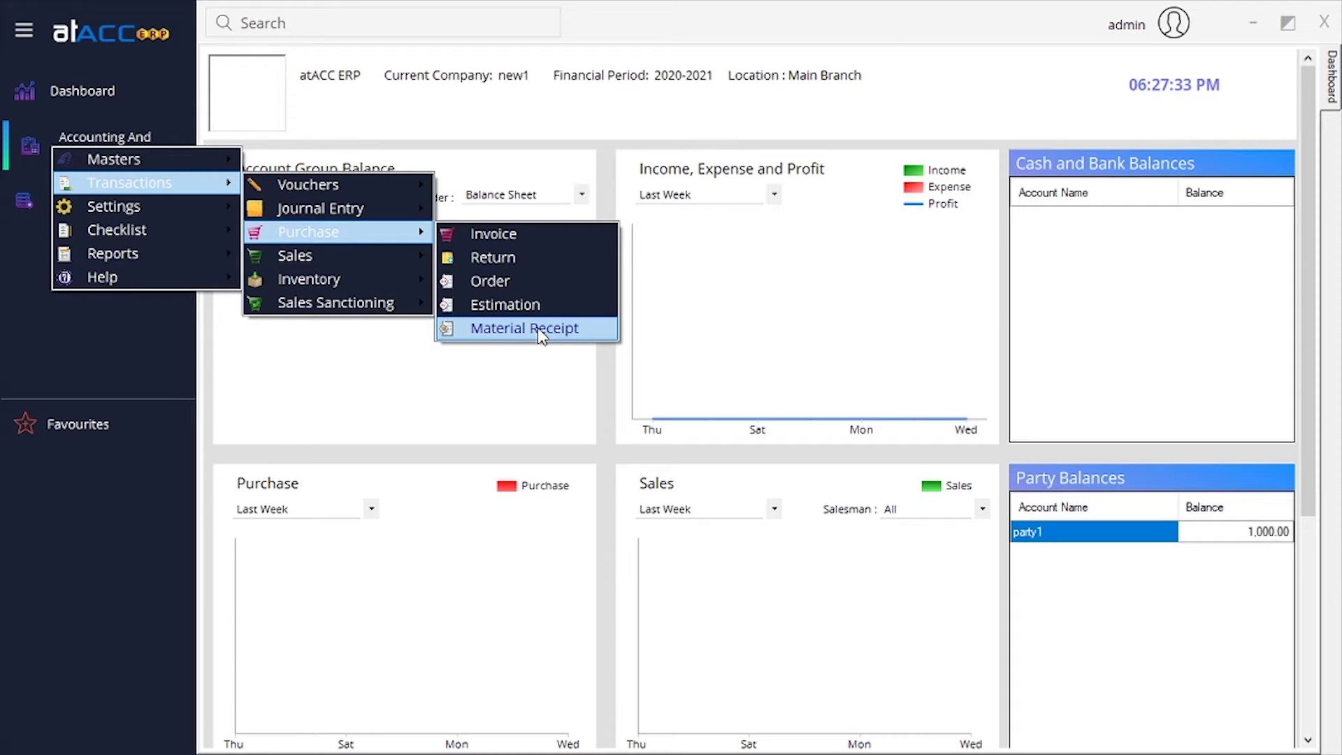
Open the POS billing screen via Transactions > Sales > POS.
mouse_move(392, 256)
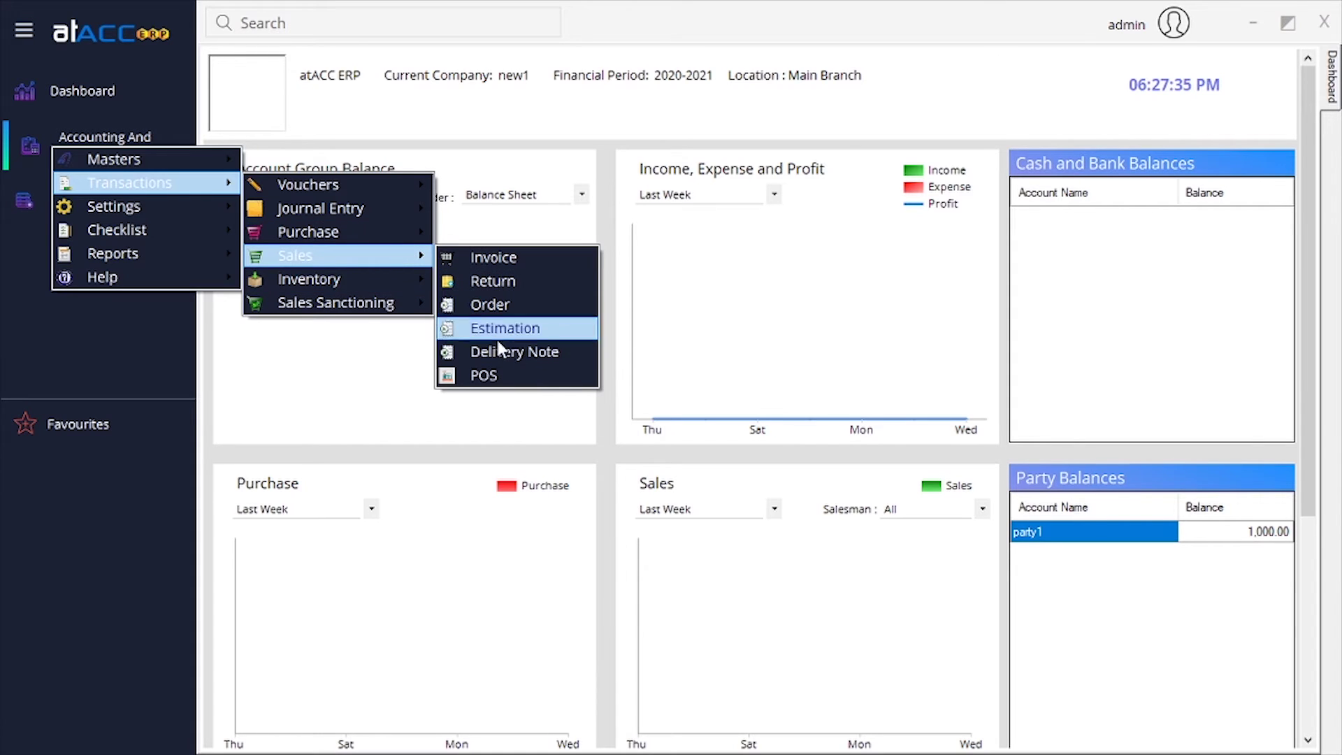
left_click(523, 374)
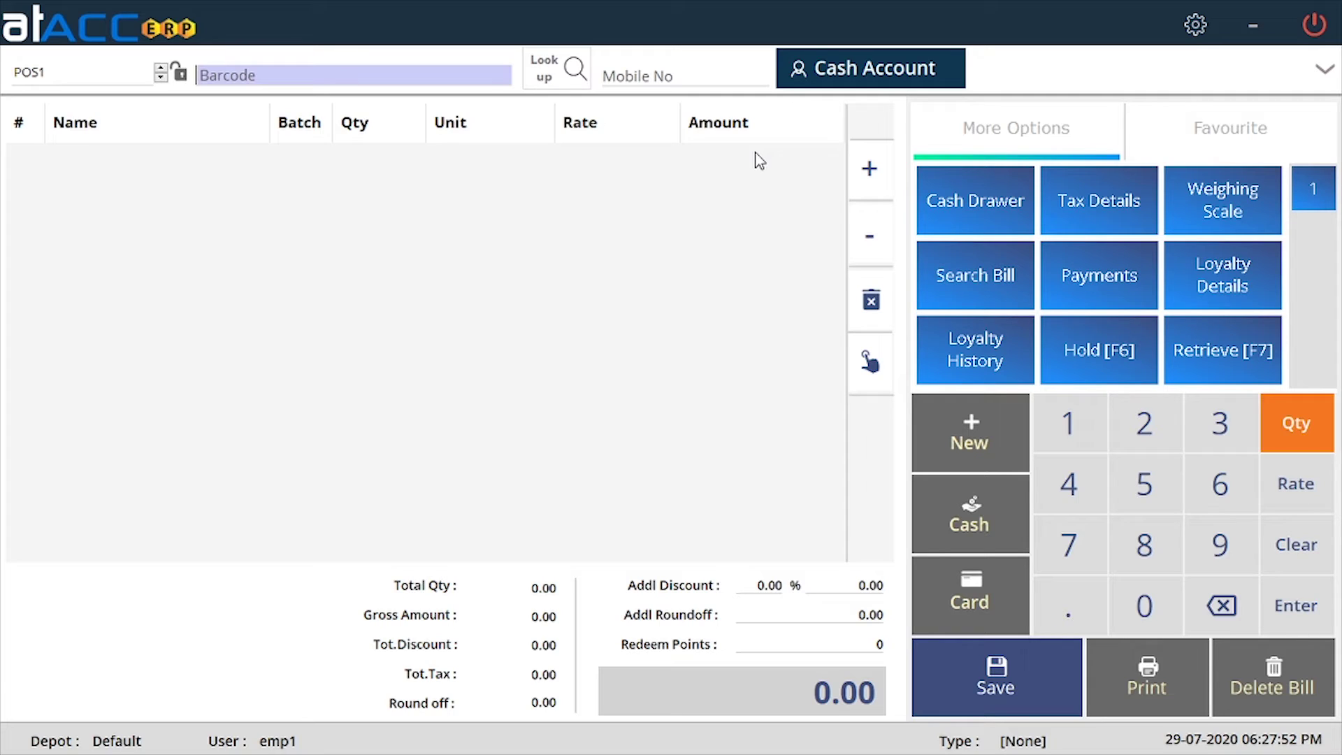
Choose party1 as the bill's customer and review the extra bill header details.
left_click(408, 74)
left_click(579, 70)
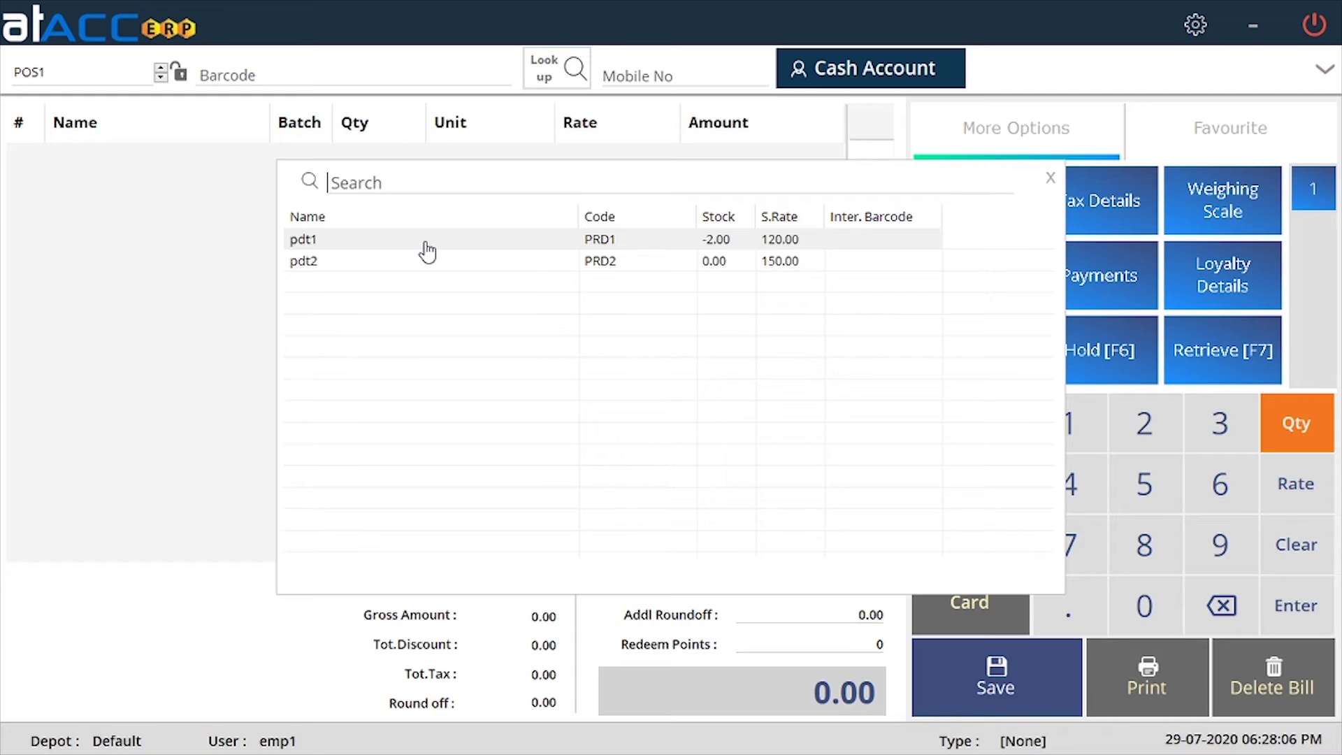
left_click(1050, 178)
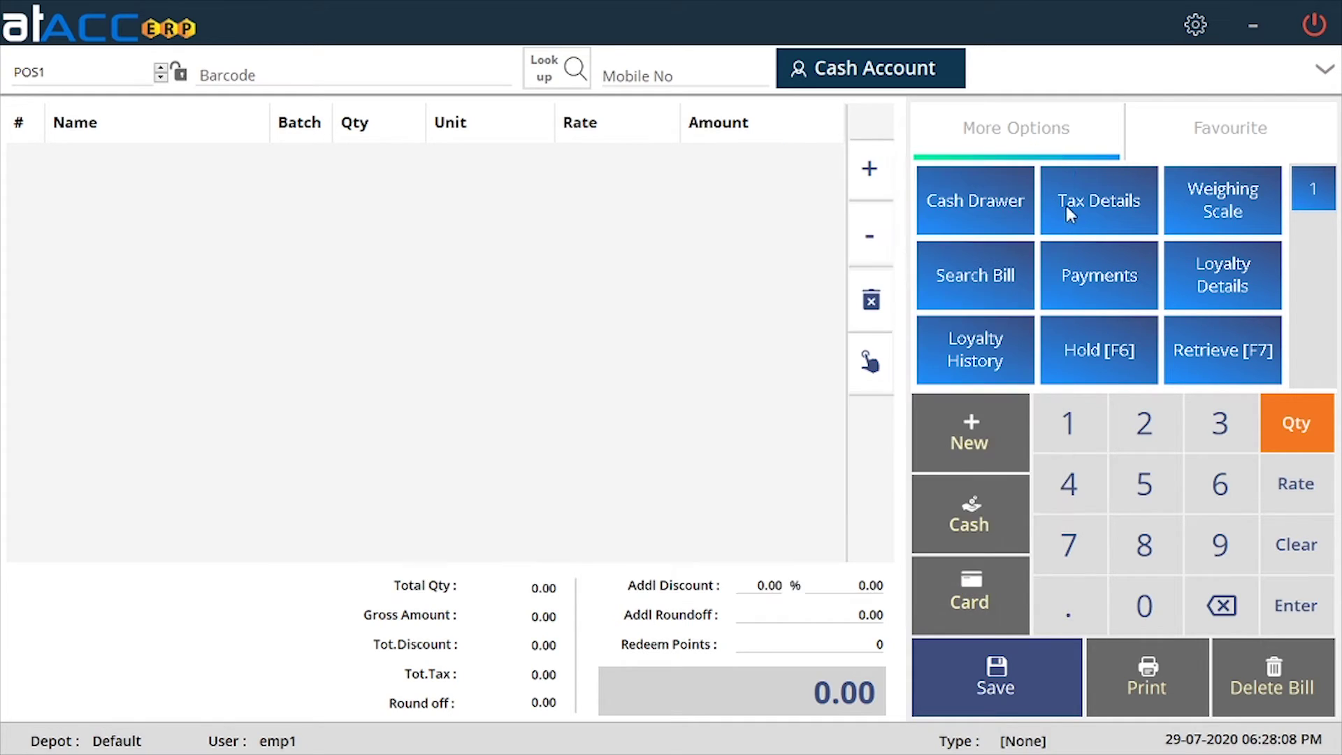
left_click(666, 78)
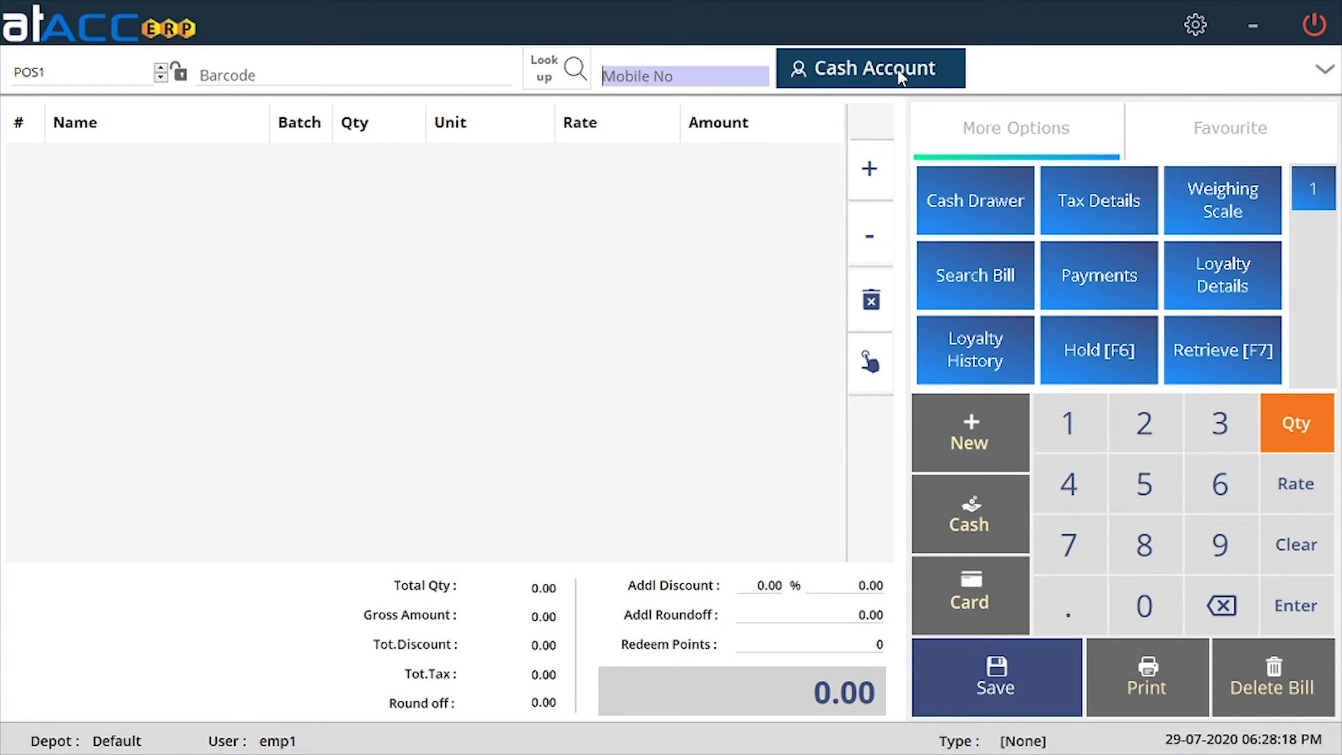
left_click(883, 78)
double_click(703, 304)
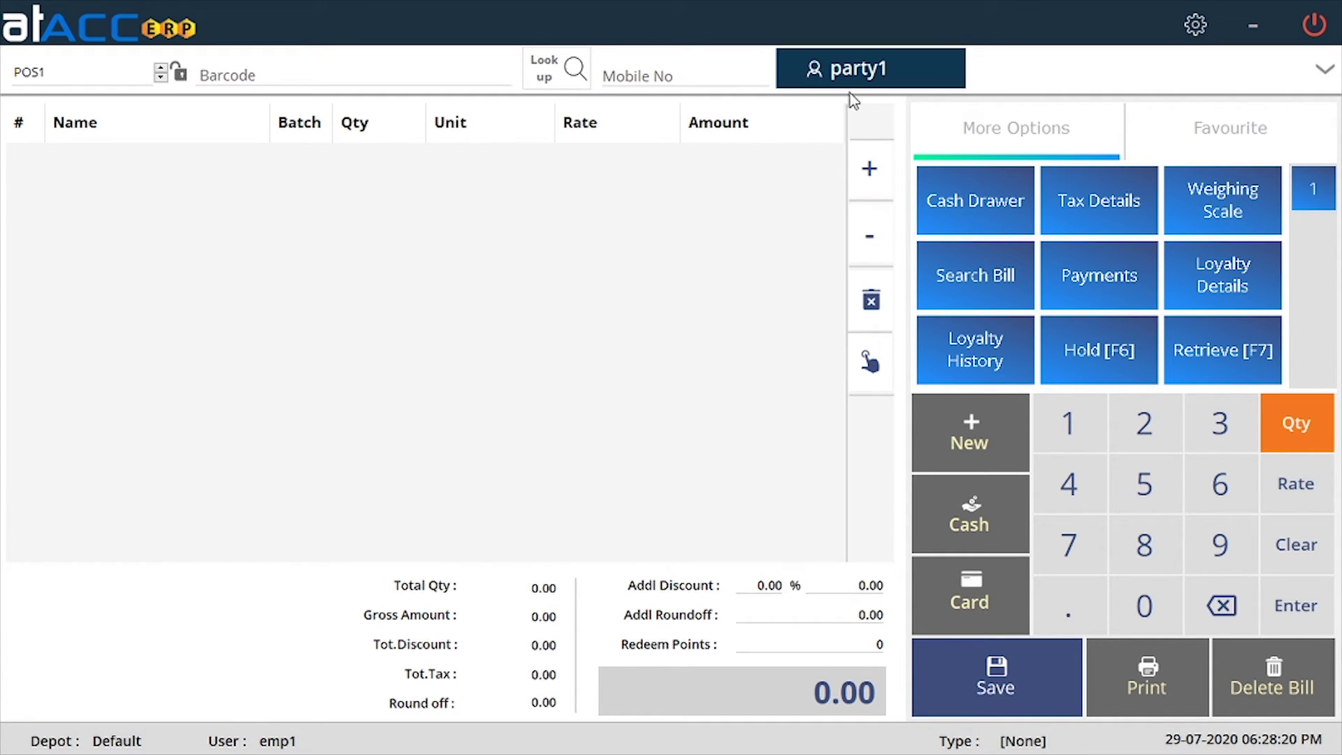
left_click(1326, 69)
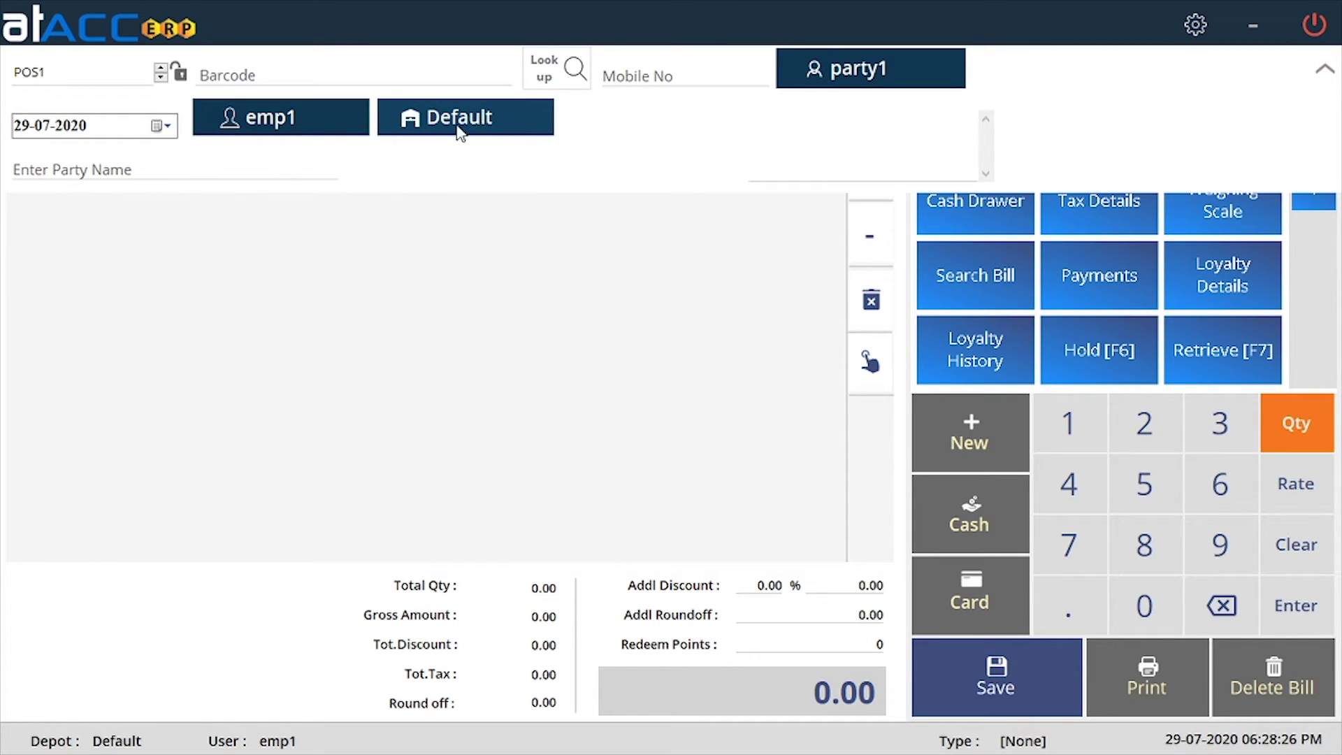
left_click(92, 172)
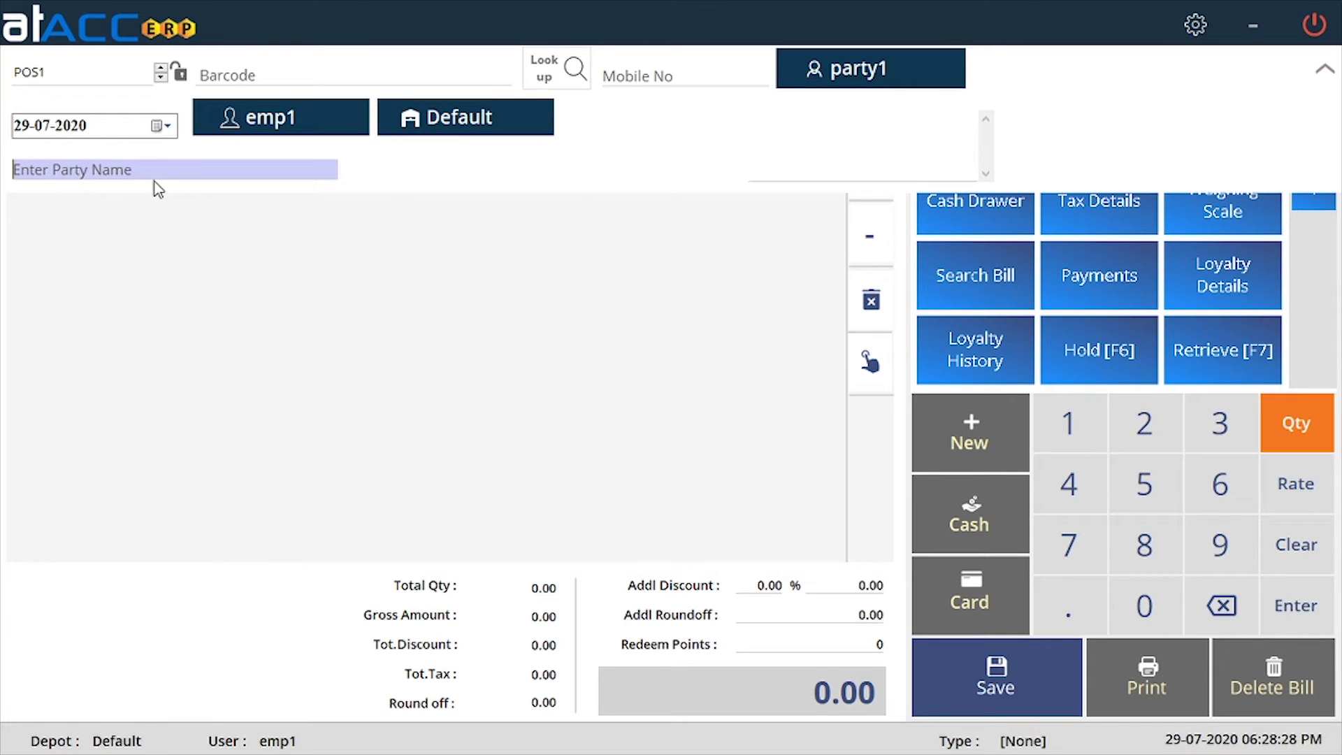
left_click(1325, 69)
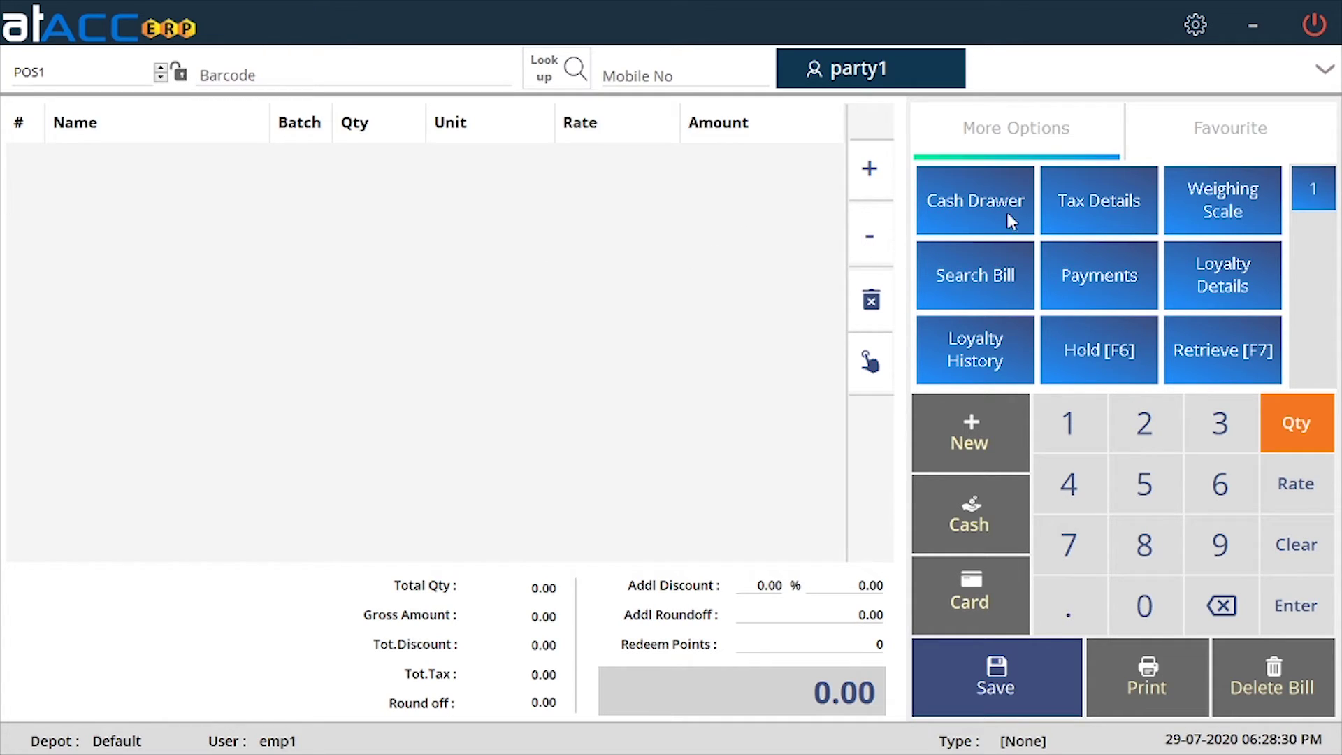
Add pdt1 to the bill, change its quantity to 2 and back to 1, then delete the line.
left_click(566, 68)
double_click(368, 246)
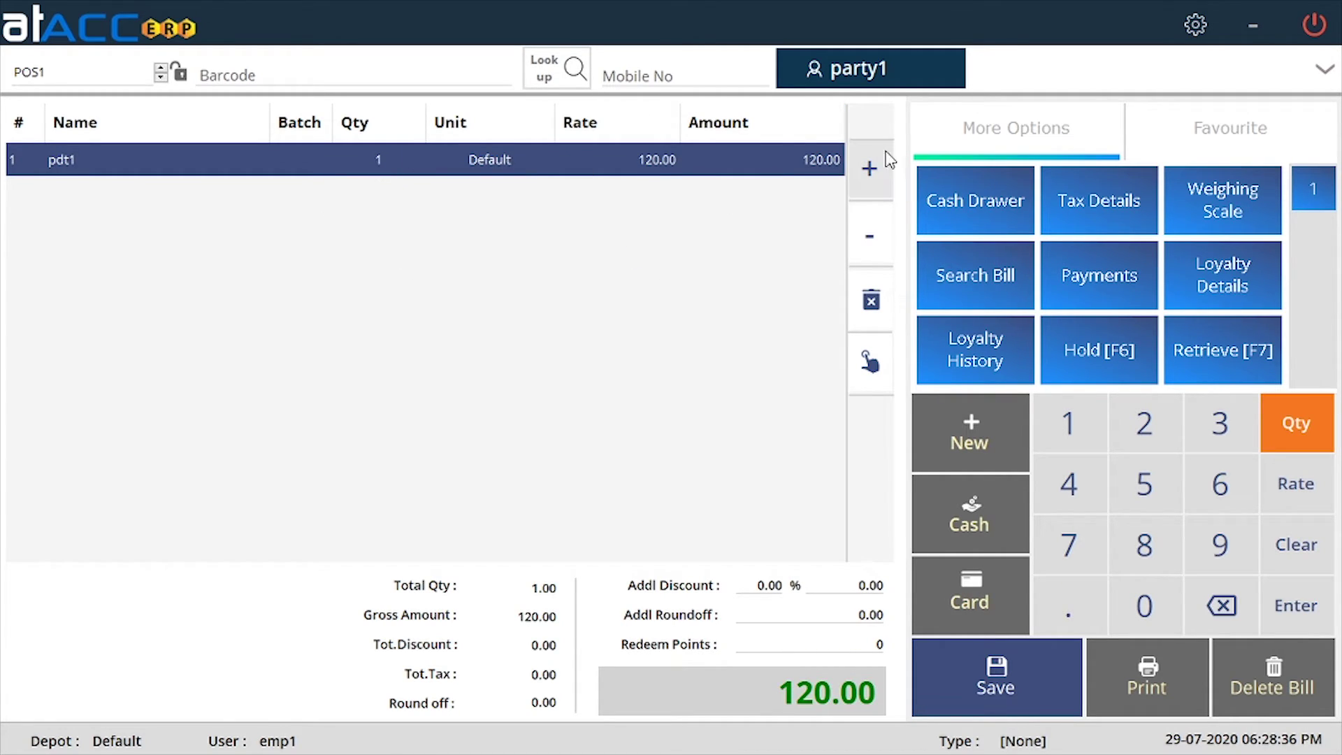
left_click(879, 173)
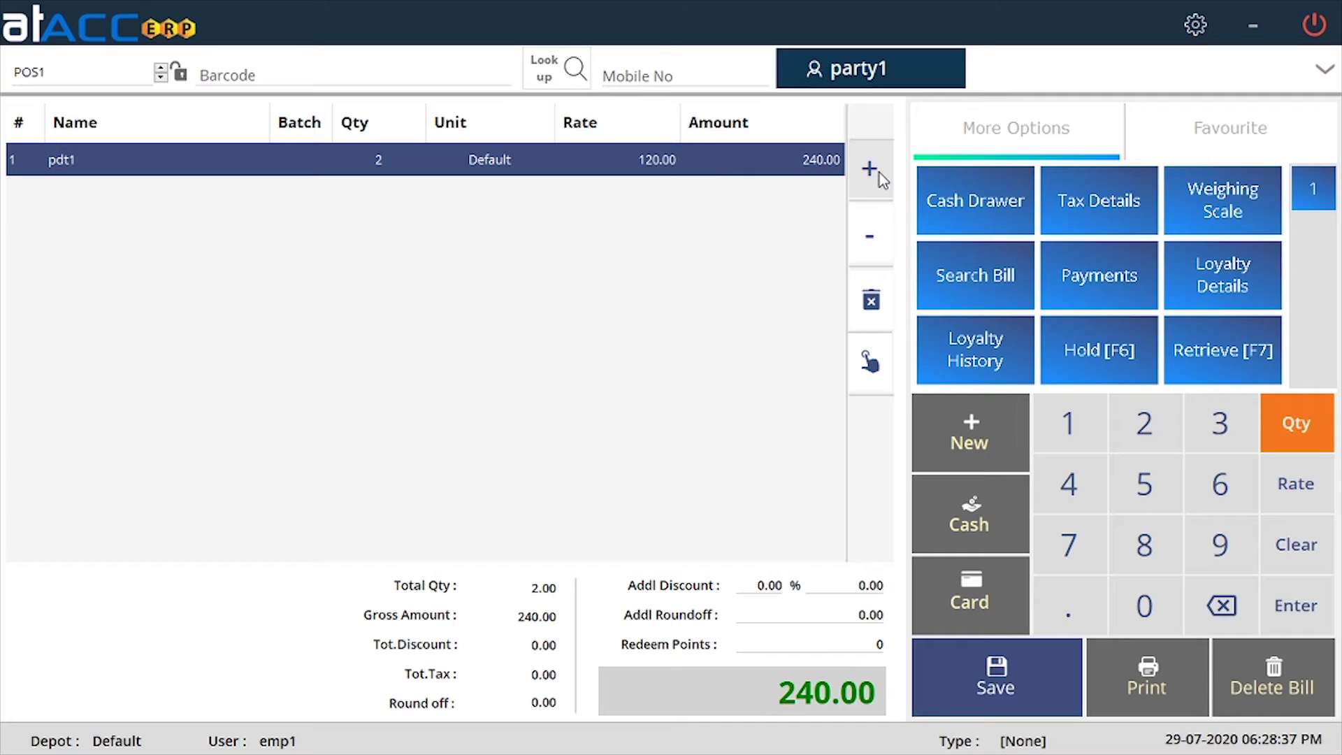
left_click(875, 246)
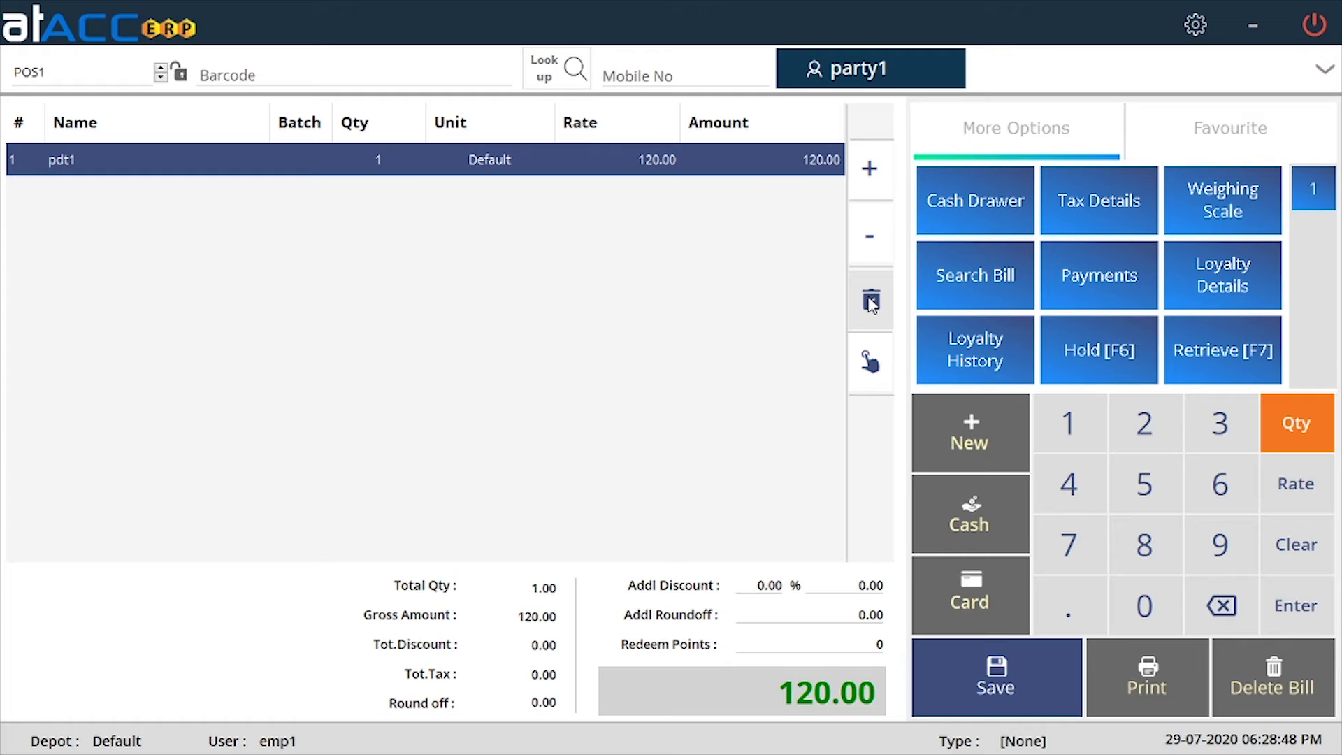
left_click(870, 300)
left_click(664, 432)
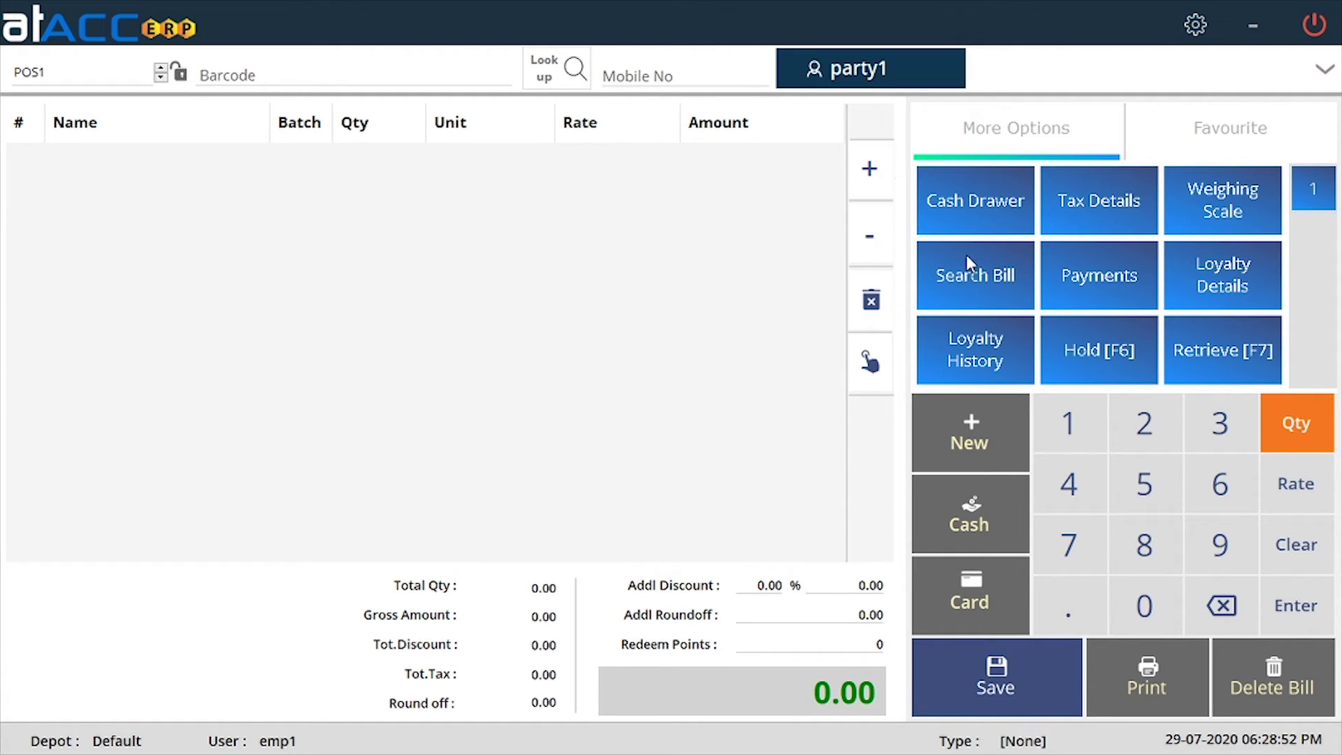
Browse product groups pg1, pg2 and Master and add pdt1 at 120.00 to the bill.
left_click(867, 369)
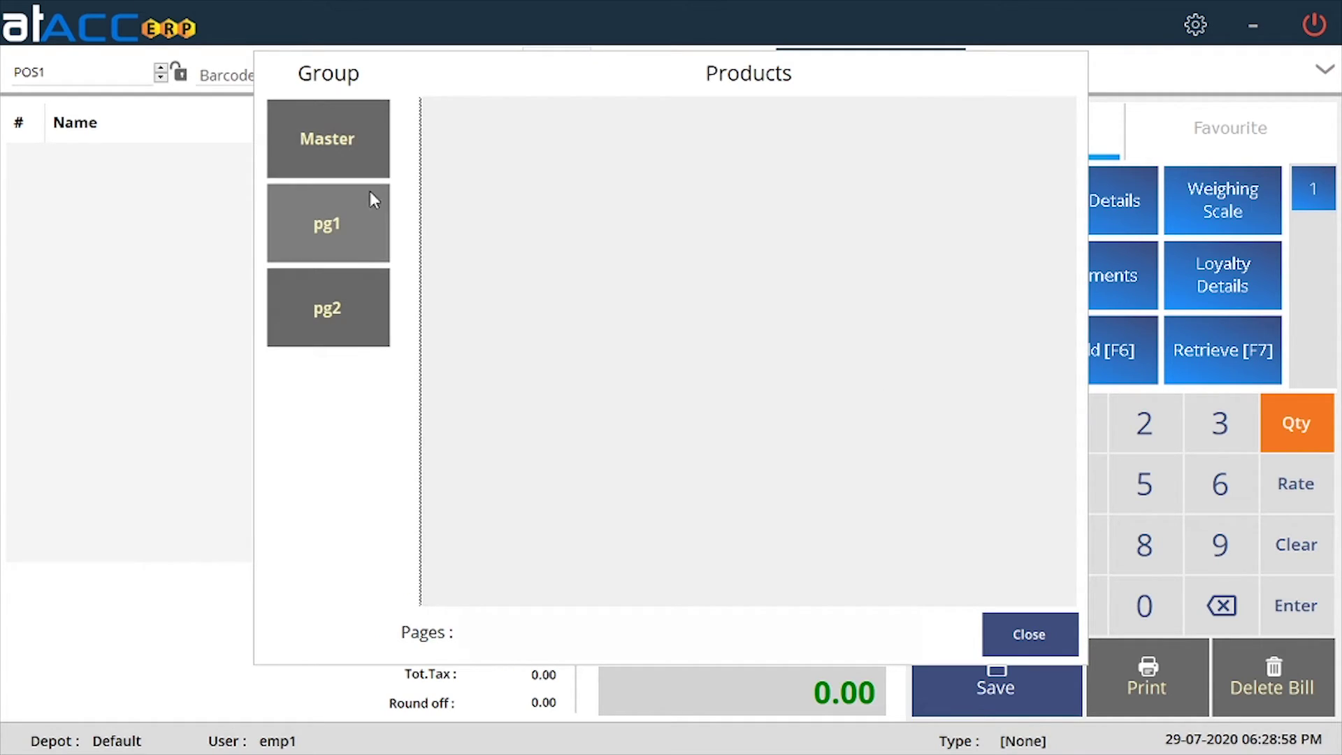
left_click(346, 238)
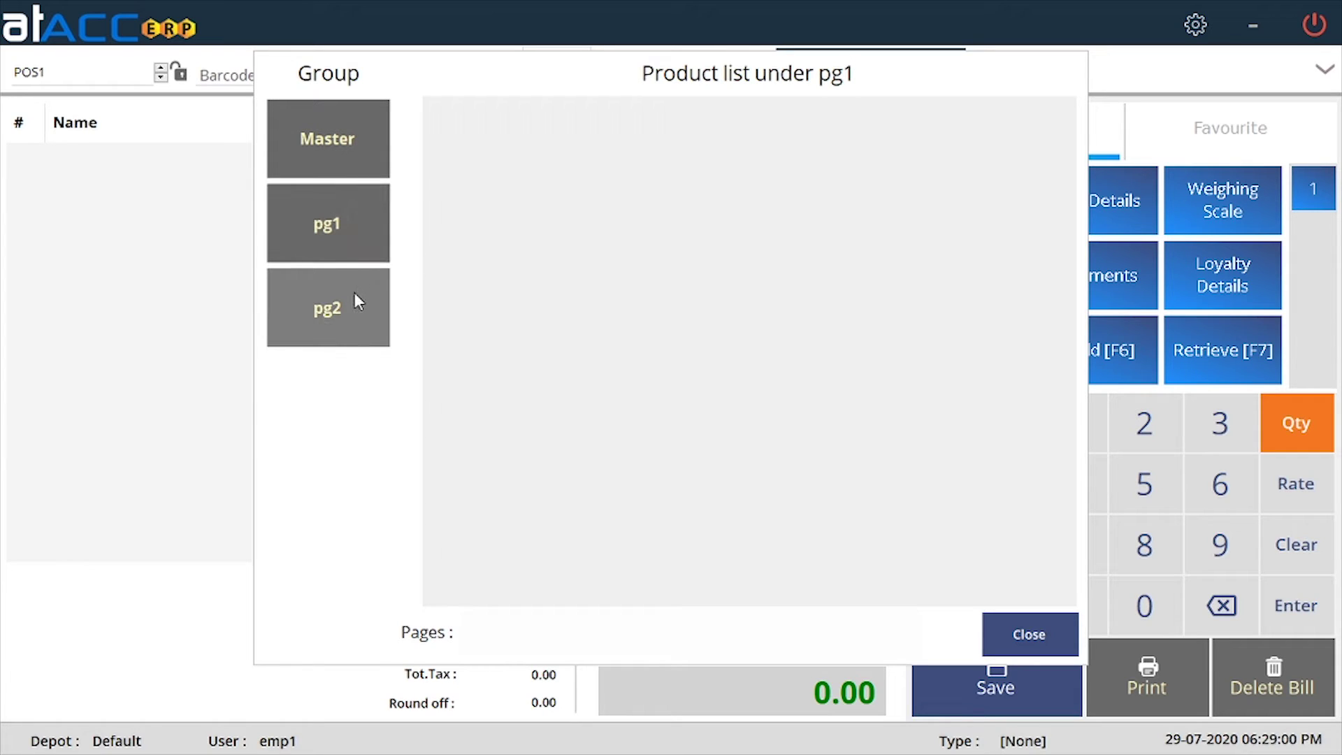
left_click(354, 292)
left_click(350, 148)
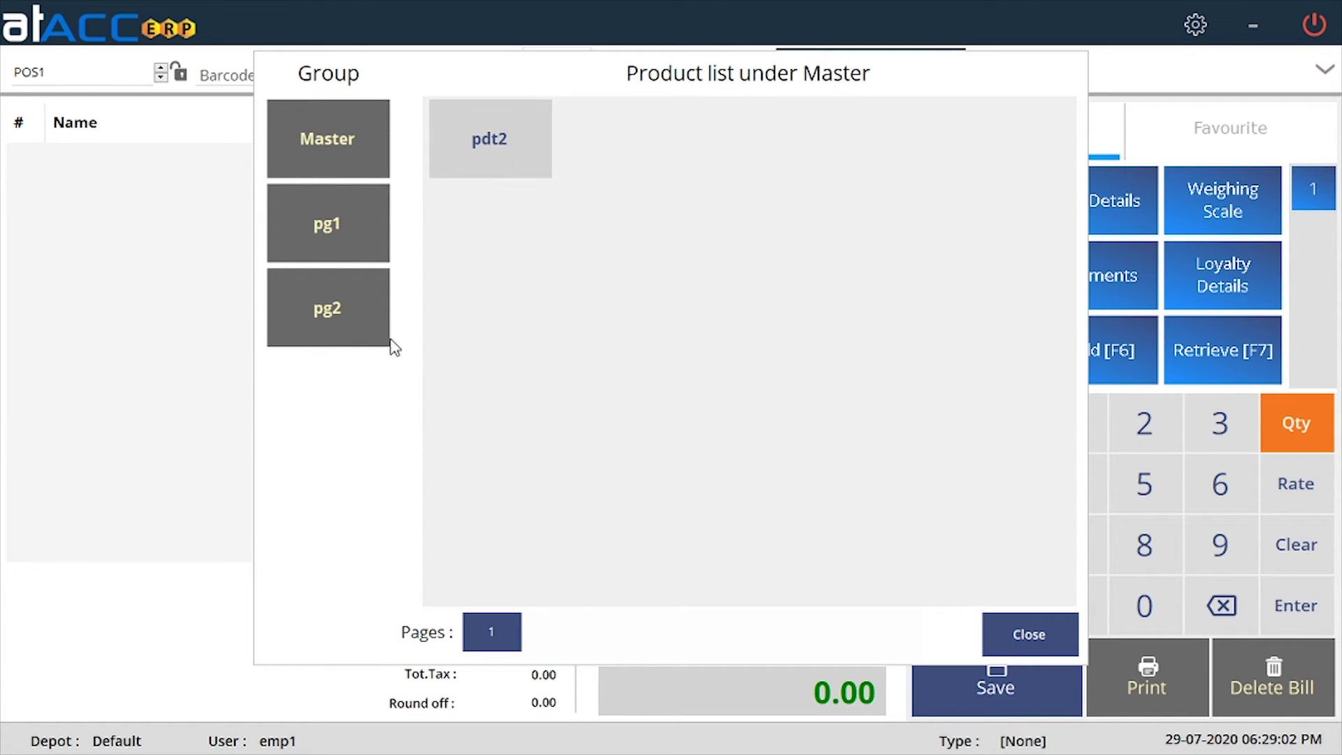
left_click(485, 154)
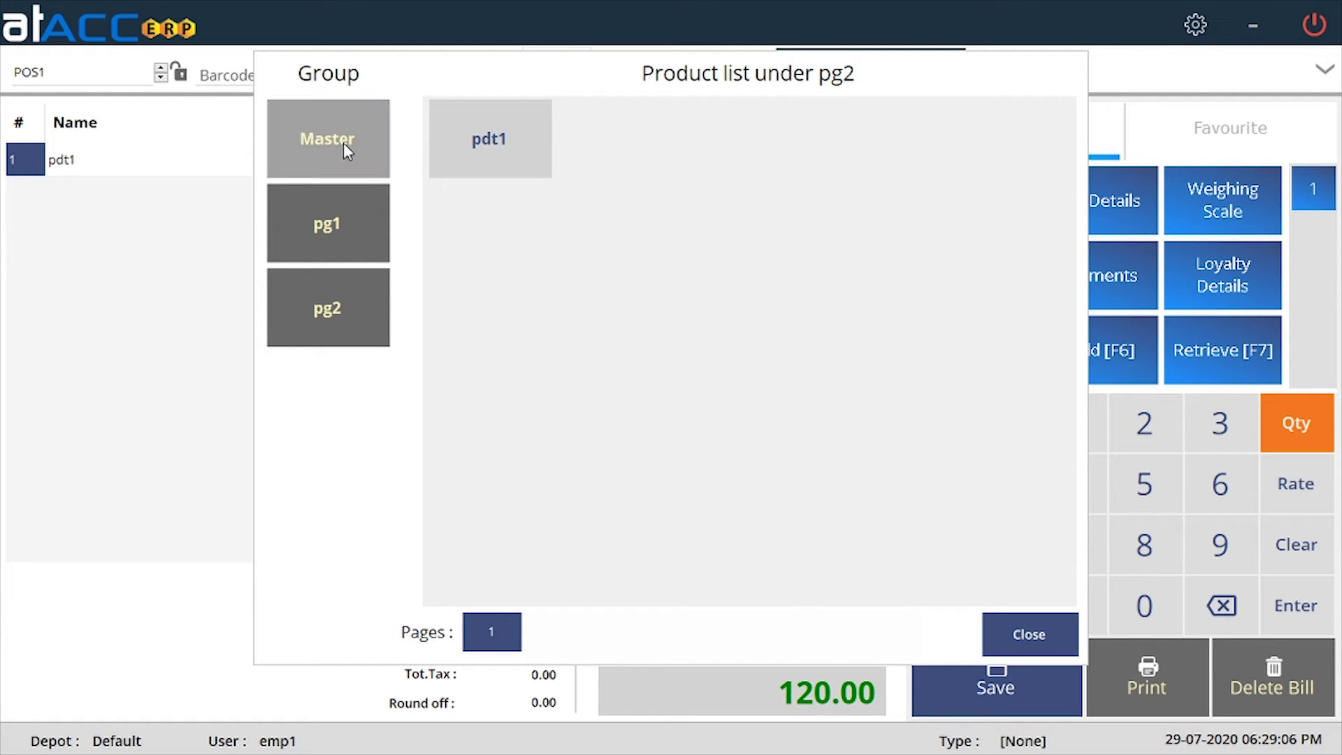
left_click(343, 142)
left_click(500, 151)
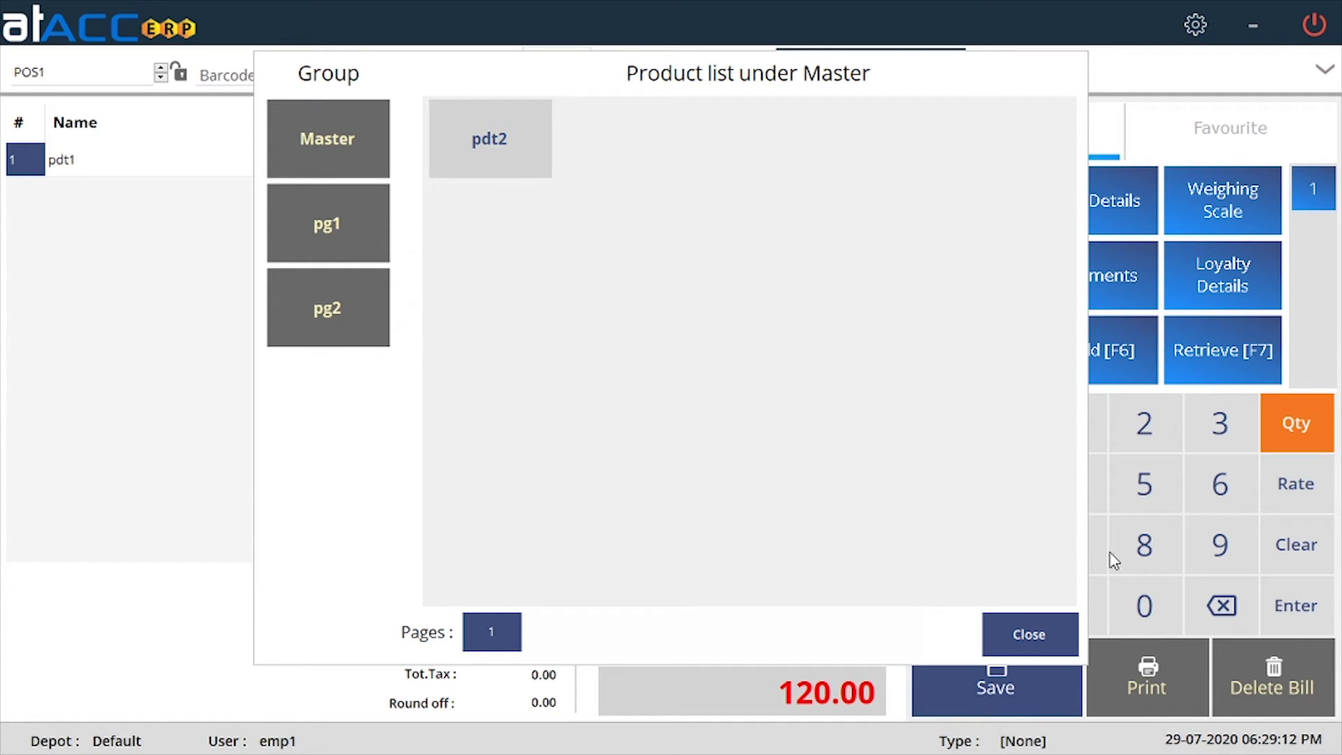
left_click(1026, 635)
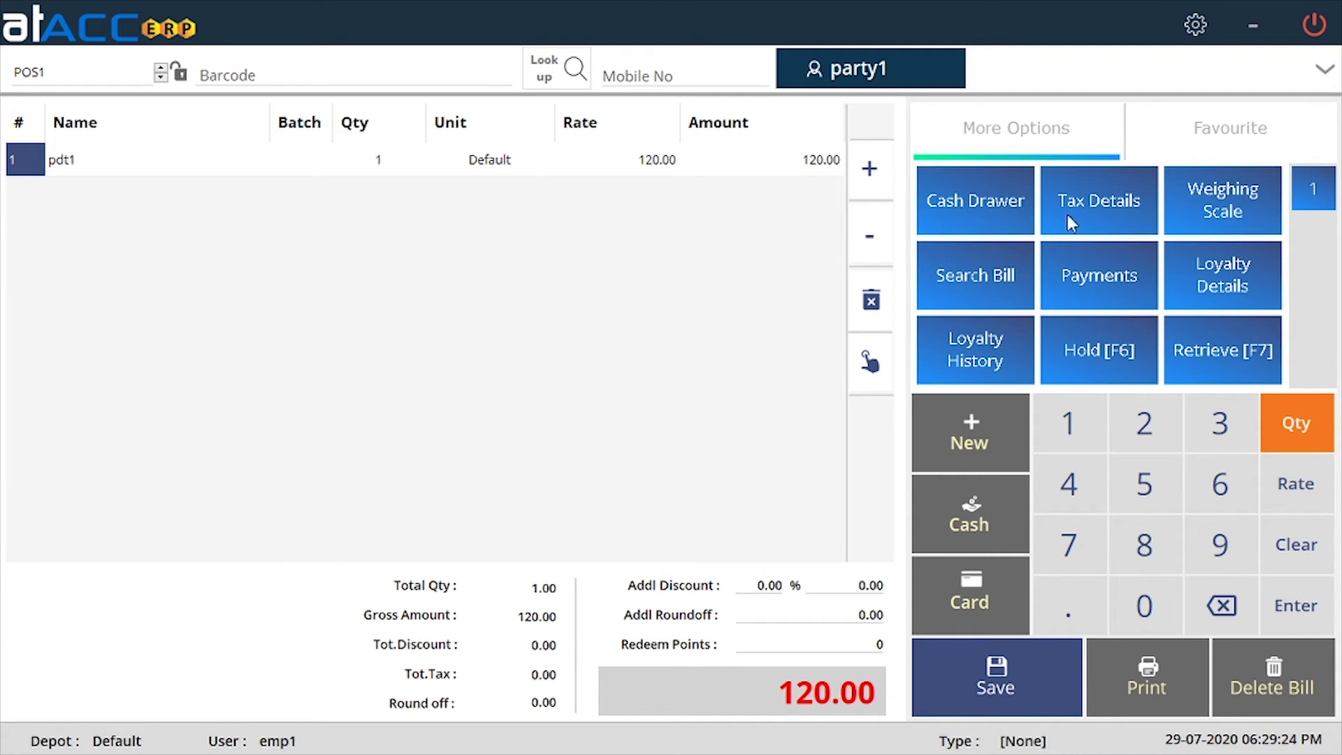
Review the taxes and discounts summary, then open Weigh Scale Settings with admin credentials.
left_click(1115, 203)
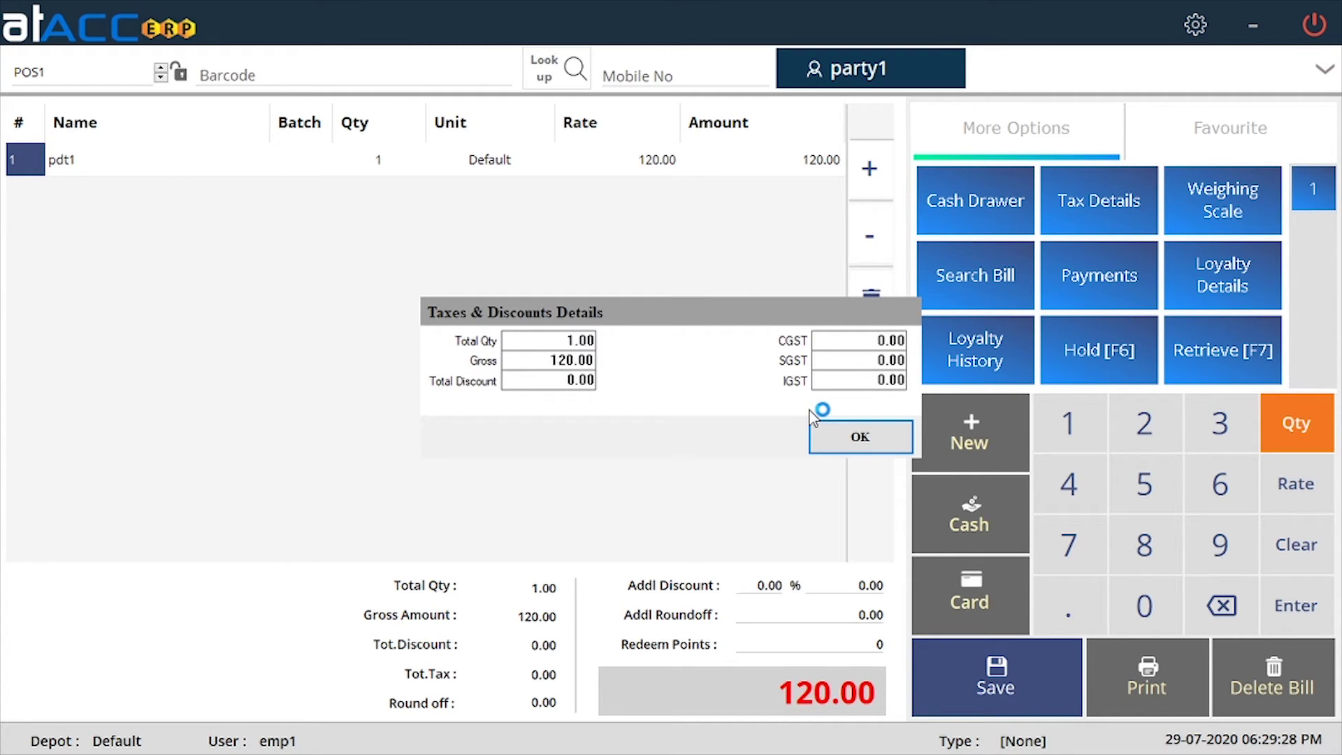
left_click(842, 449)
left_click(1227, 197)
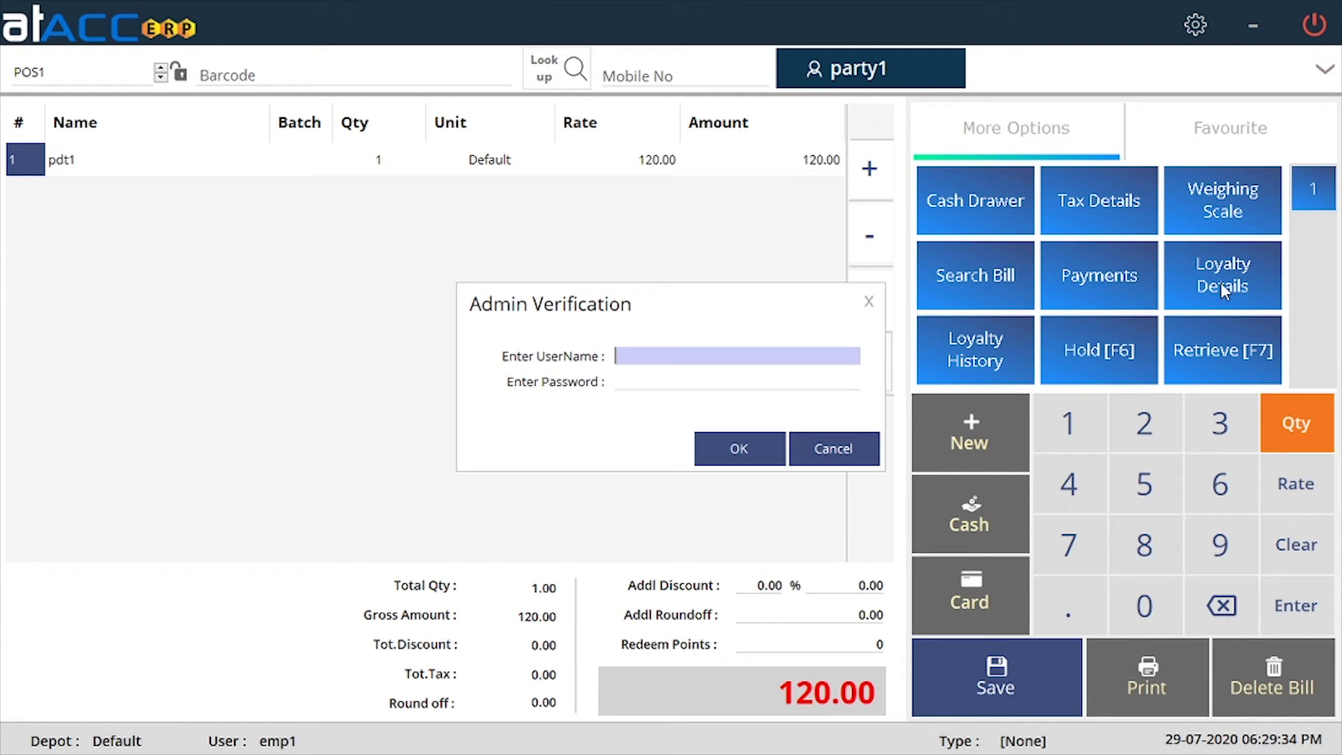
type("*****")
key("Tab")
type("**")
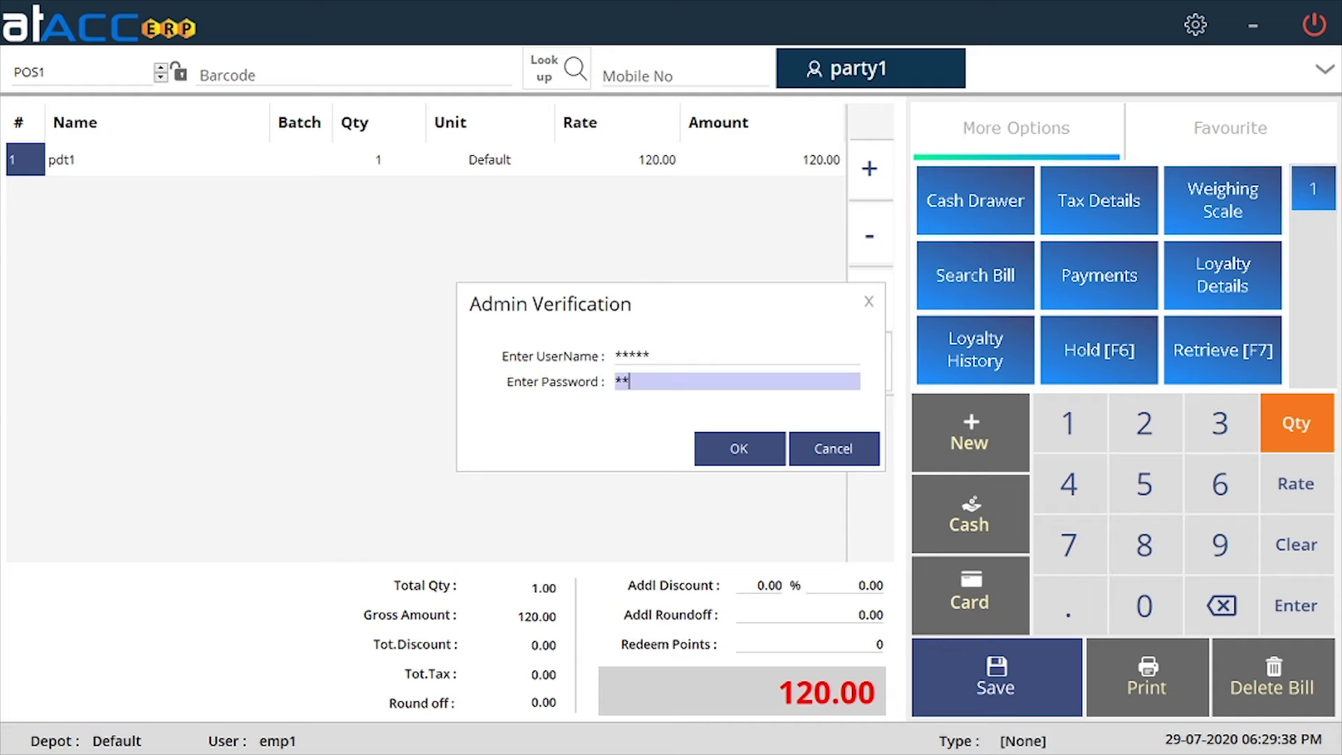
type("***")
key("Return")
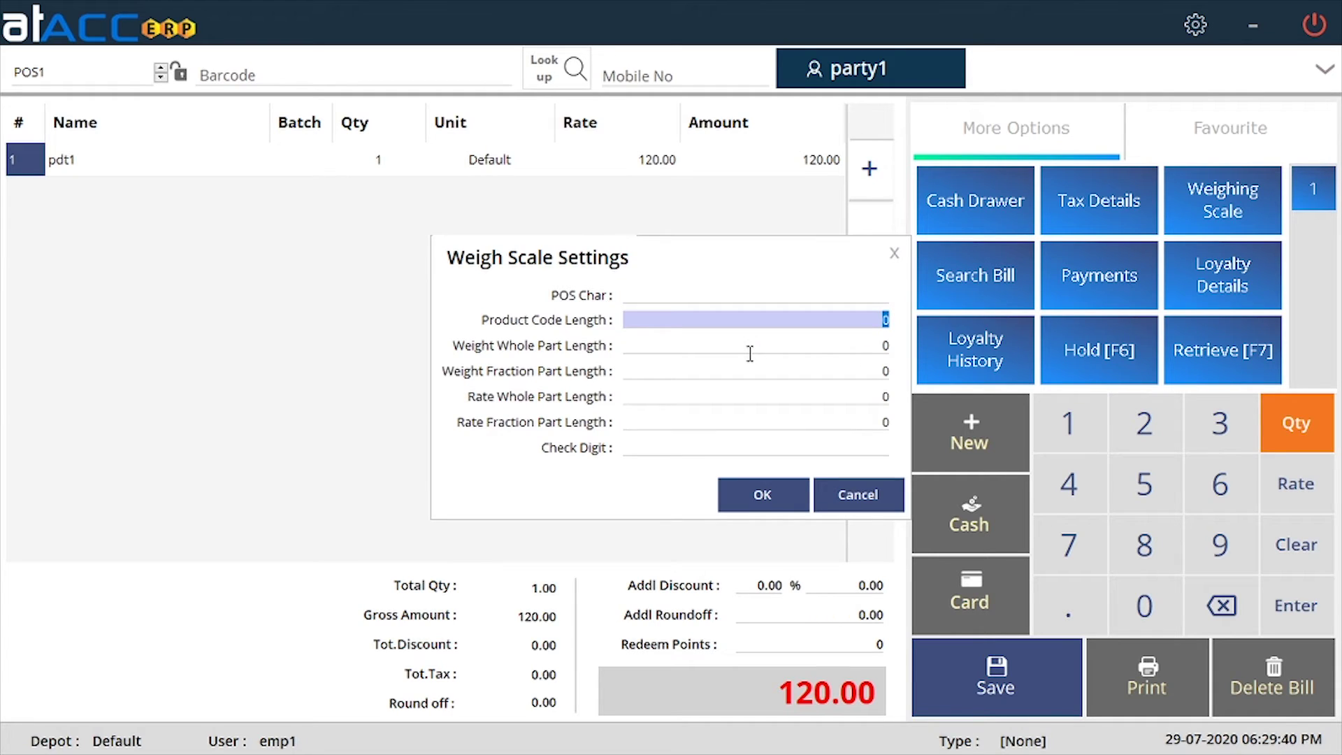
Step through the weigh scale length fields, leaving all at 0, and cancel the dialog.
left_click(811, 294)
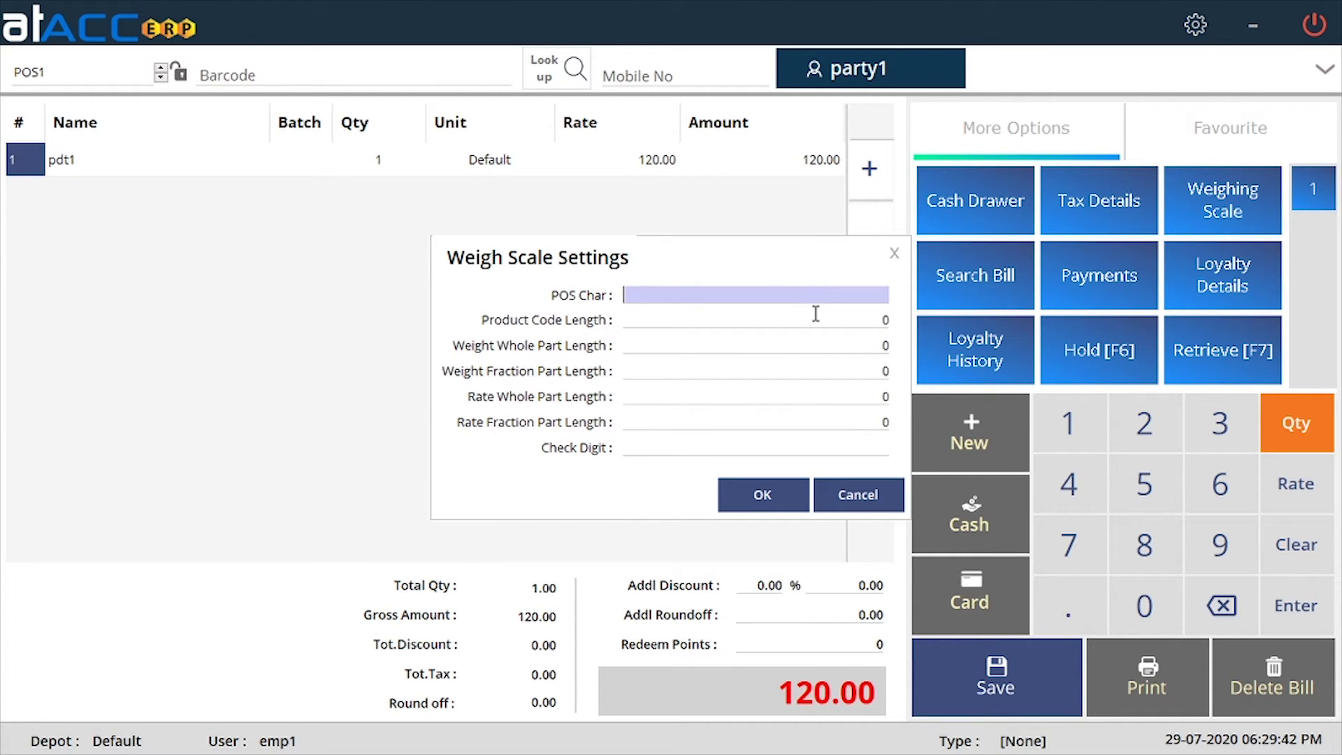
left_click(816, 320)
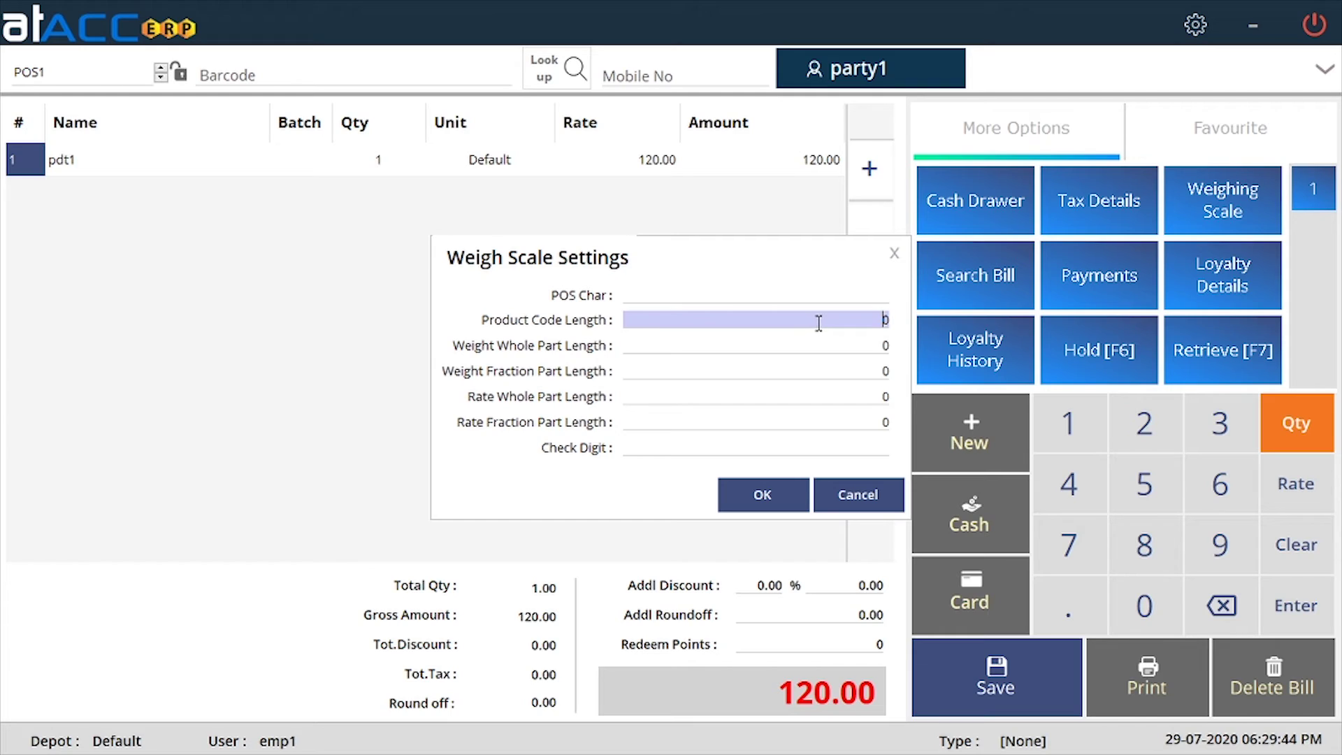
left_click(732, 300)
left_click(719, 313)
left_click(708, 343)
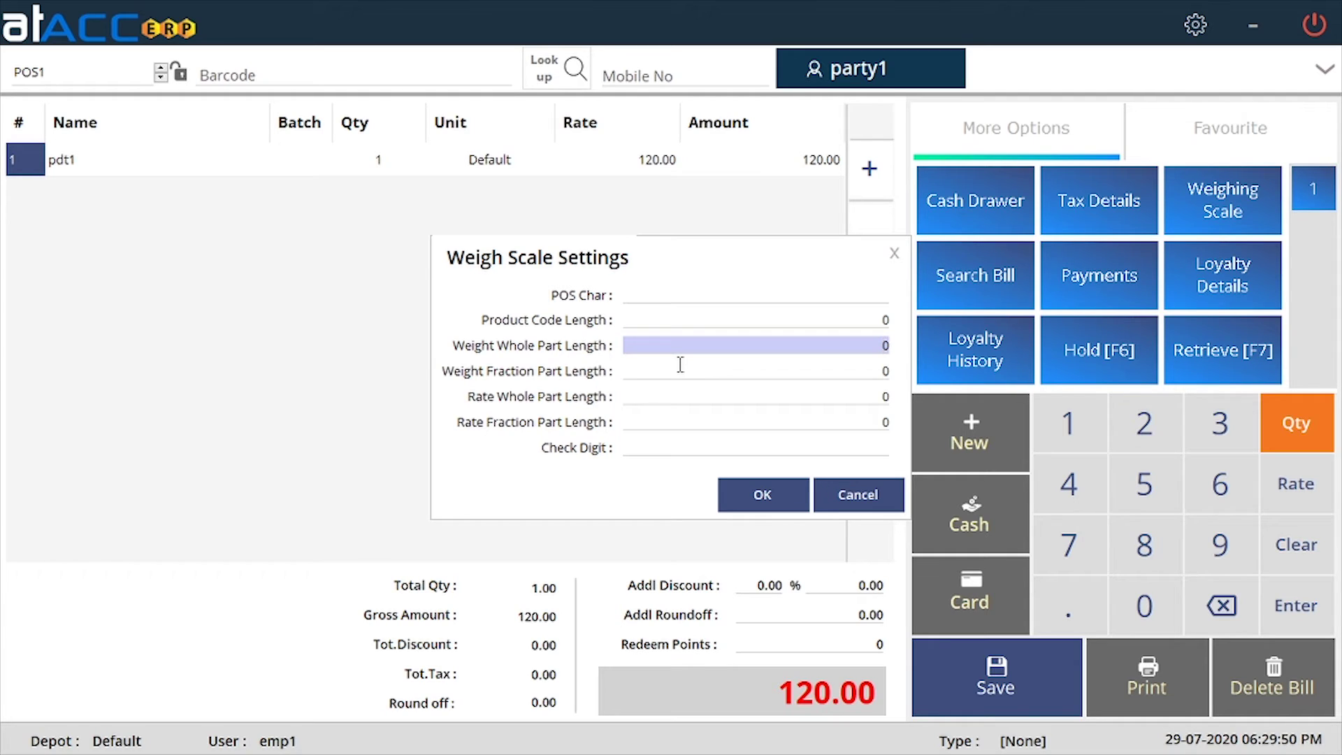
left_click(857, 371)
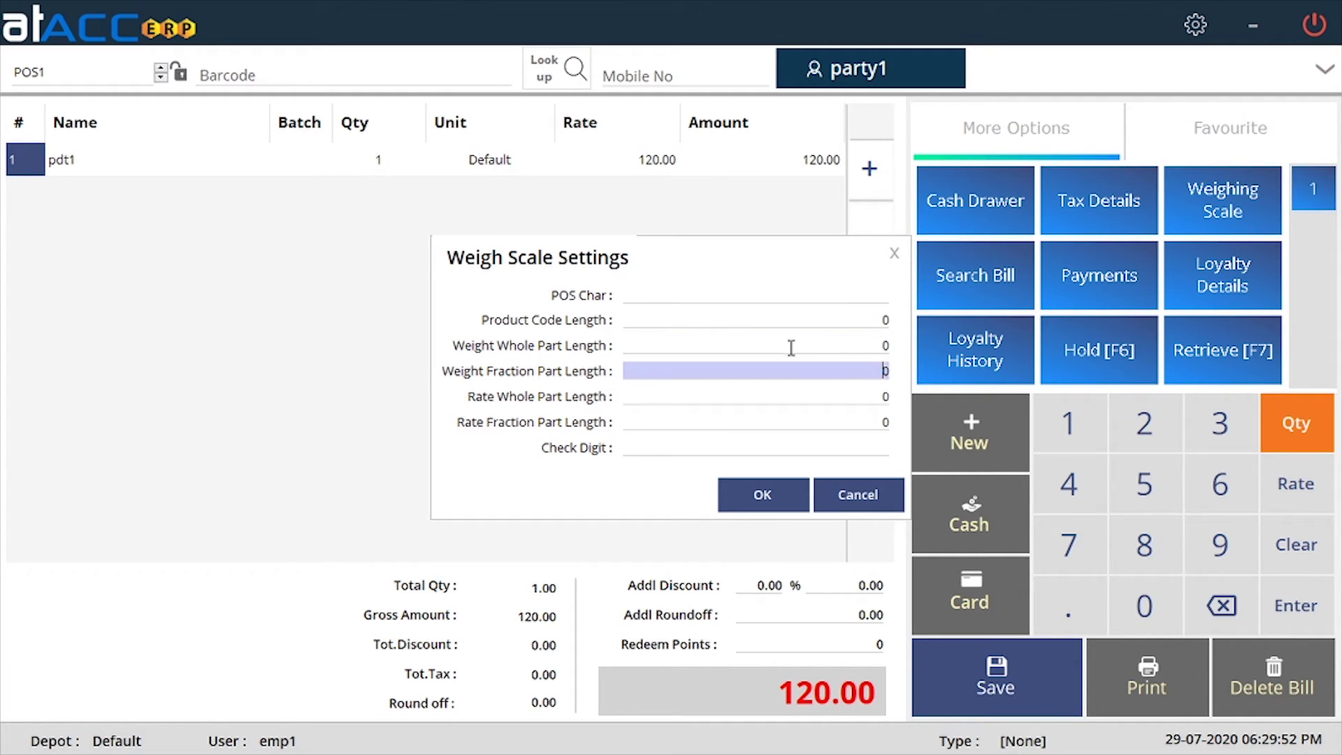
left_click(791, 345)
left_click(803, 397)
left_click(818, 422)
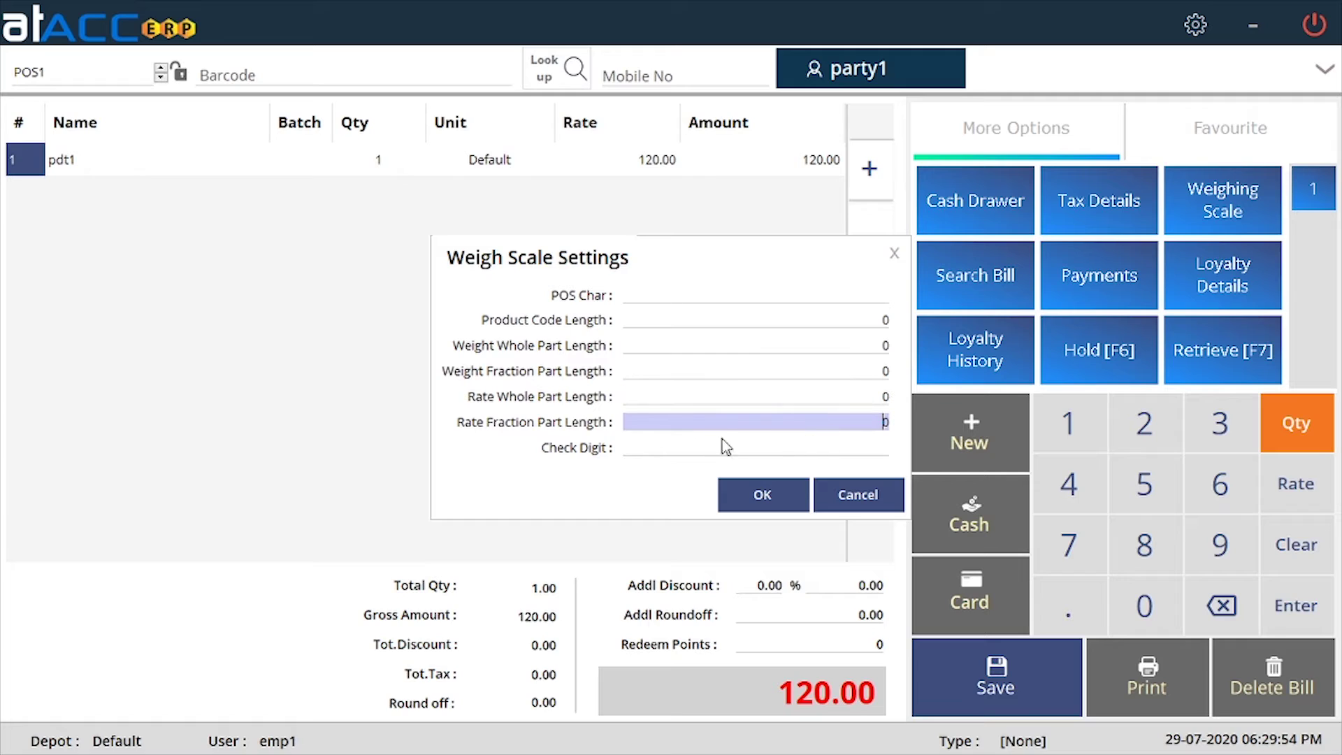
left_click(746, 445)
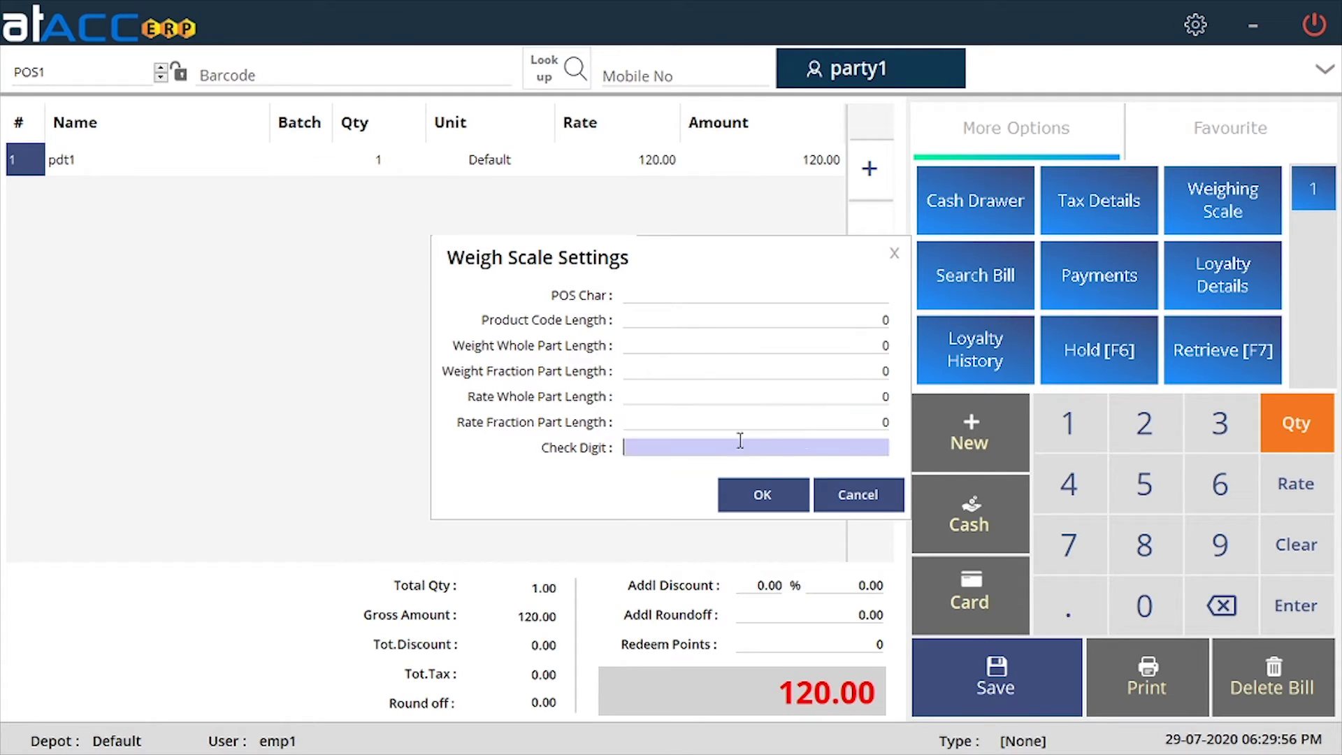
left_click(832, 494)
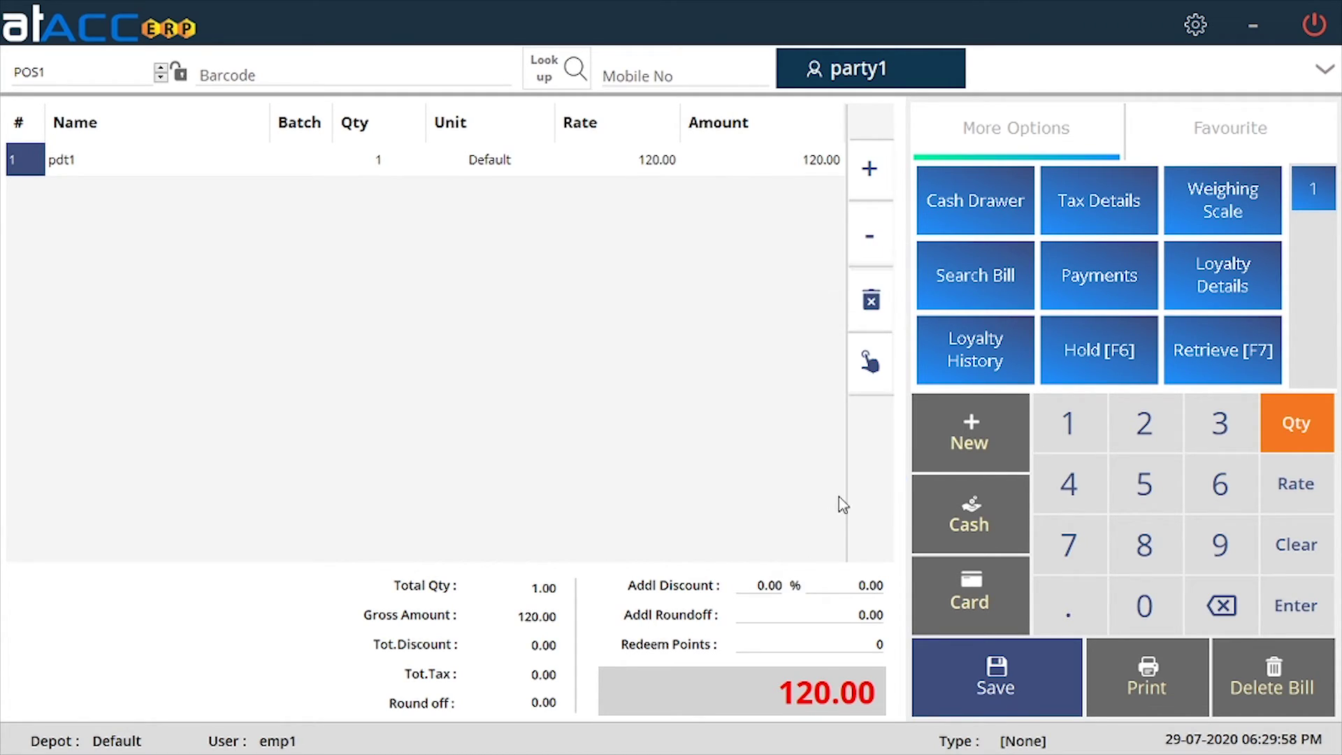
left_click(1003, 276)
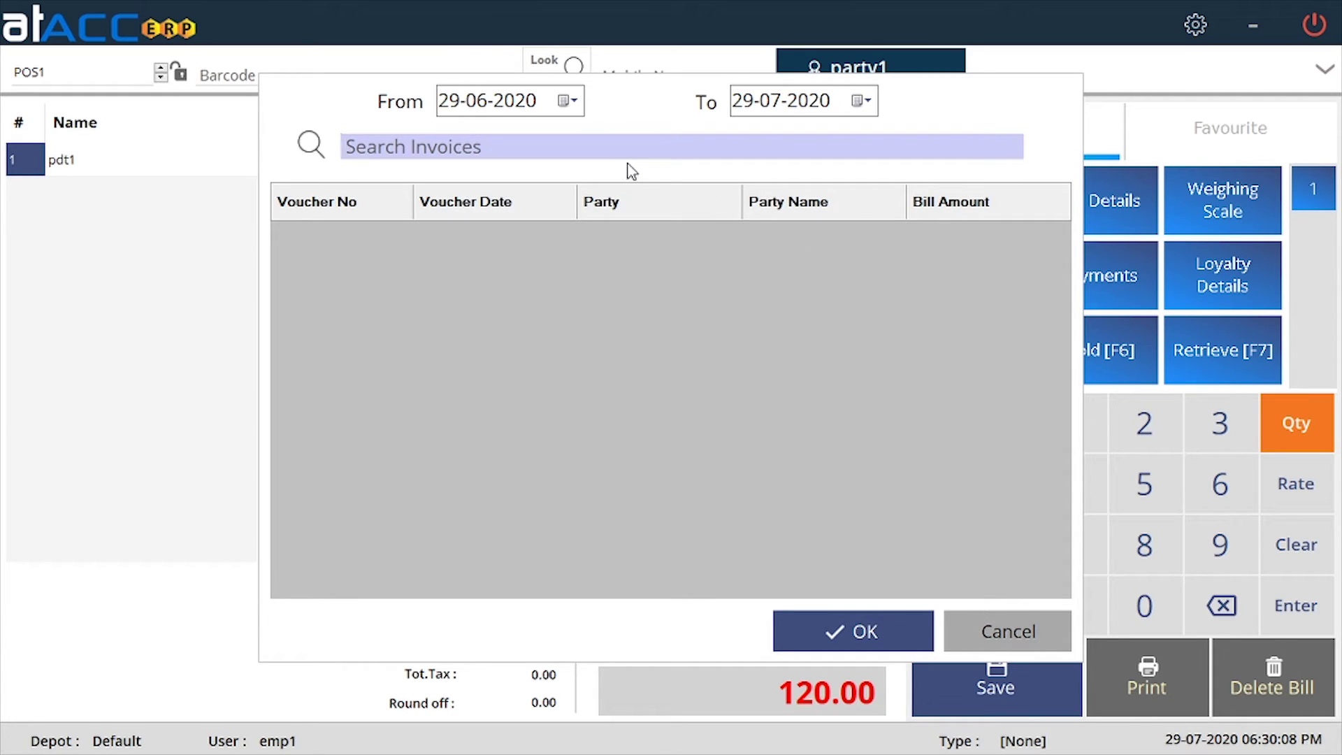
left_click(979, 633)
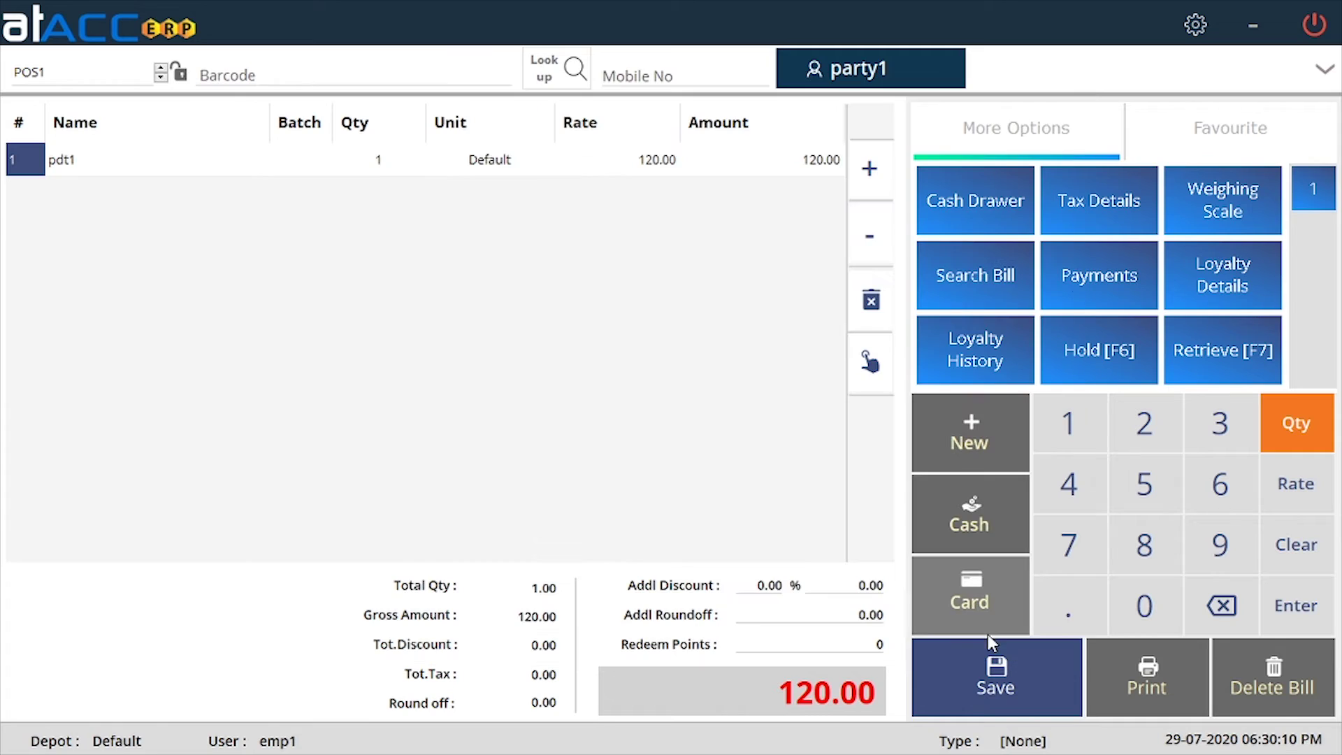
left_click(1119, 286)
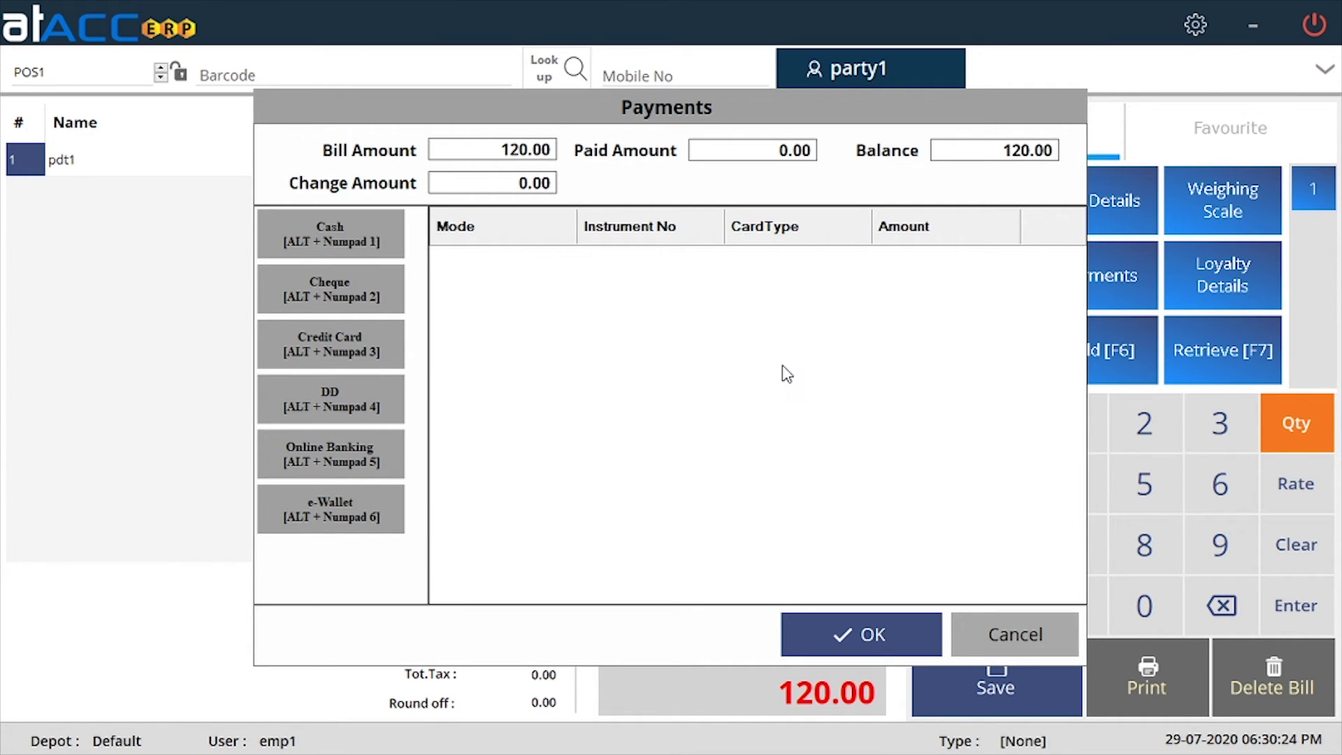
left_click(989, 633)
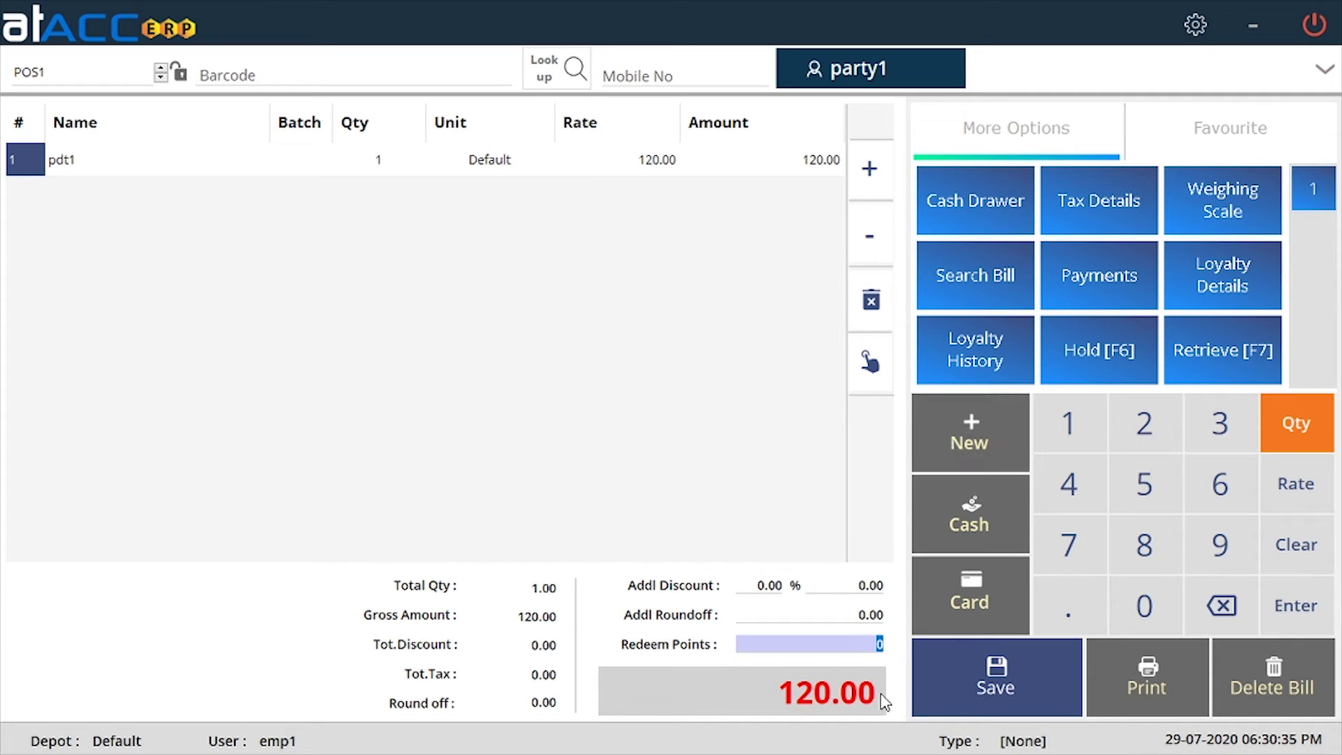
Try the redeem points and loyalty history, then hold bill POS1.
left_click(870, 645)
left_click_drag(870, 645, 886, 651)
left_click(942, 336)
left_click(696, 432)
left_click(1120, 351)
left_click(739, 435)
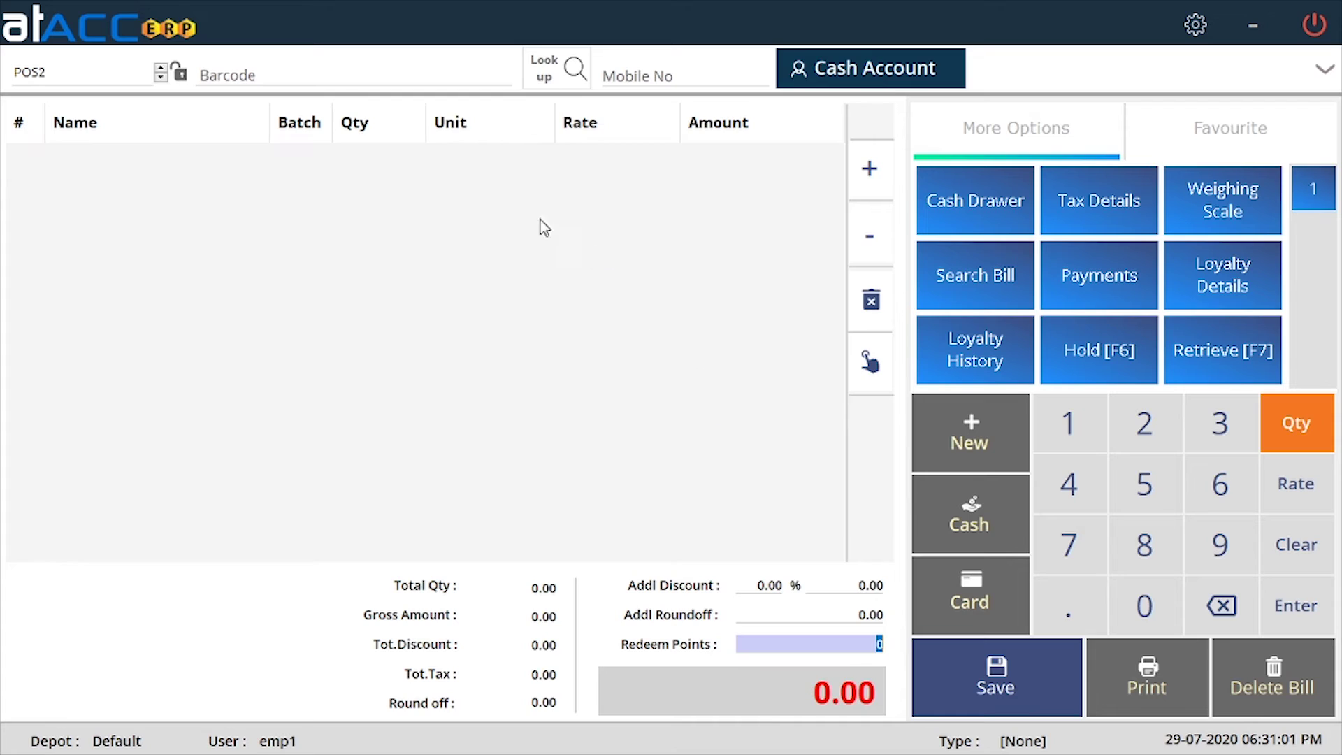
Add pdt1 from the pg2 group picker to the new bill POS2.
left_click(871, 362)
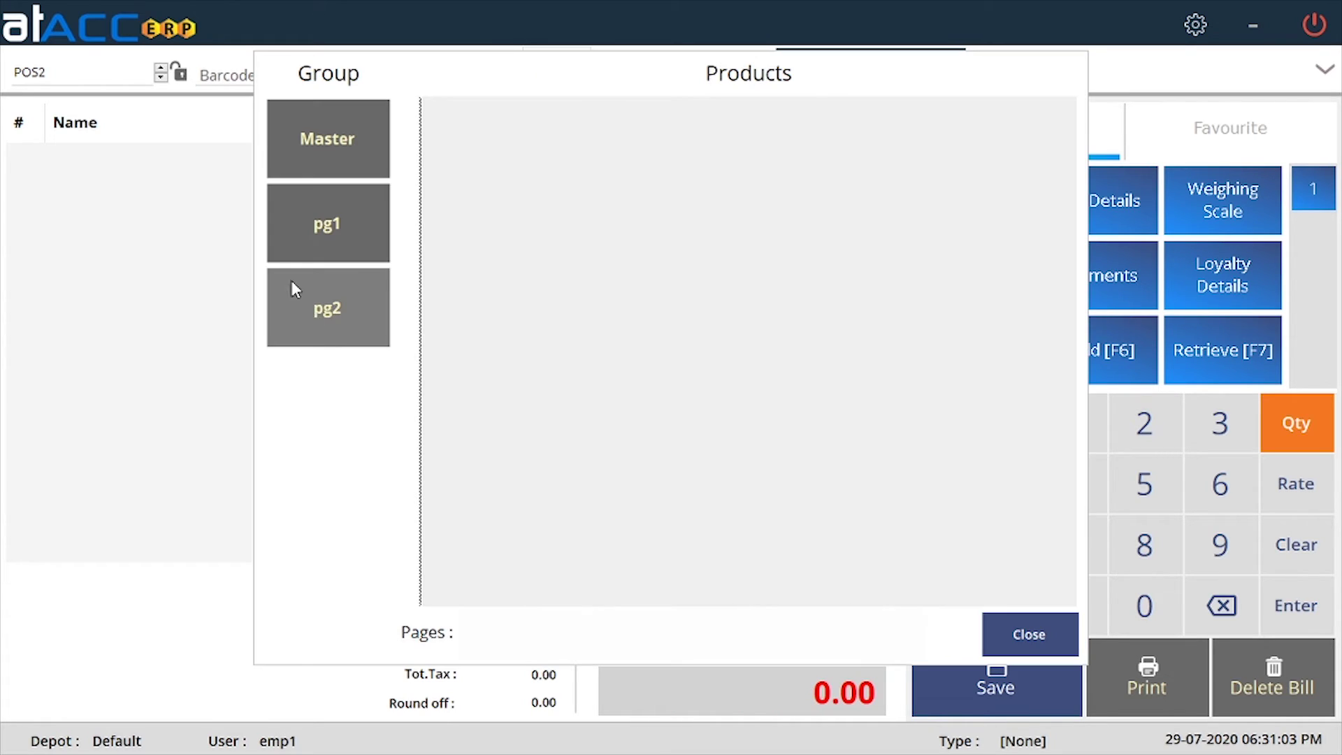
left_click(327, 140)
left_click(489, 139)
left_click(867, 533)
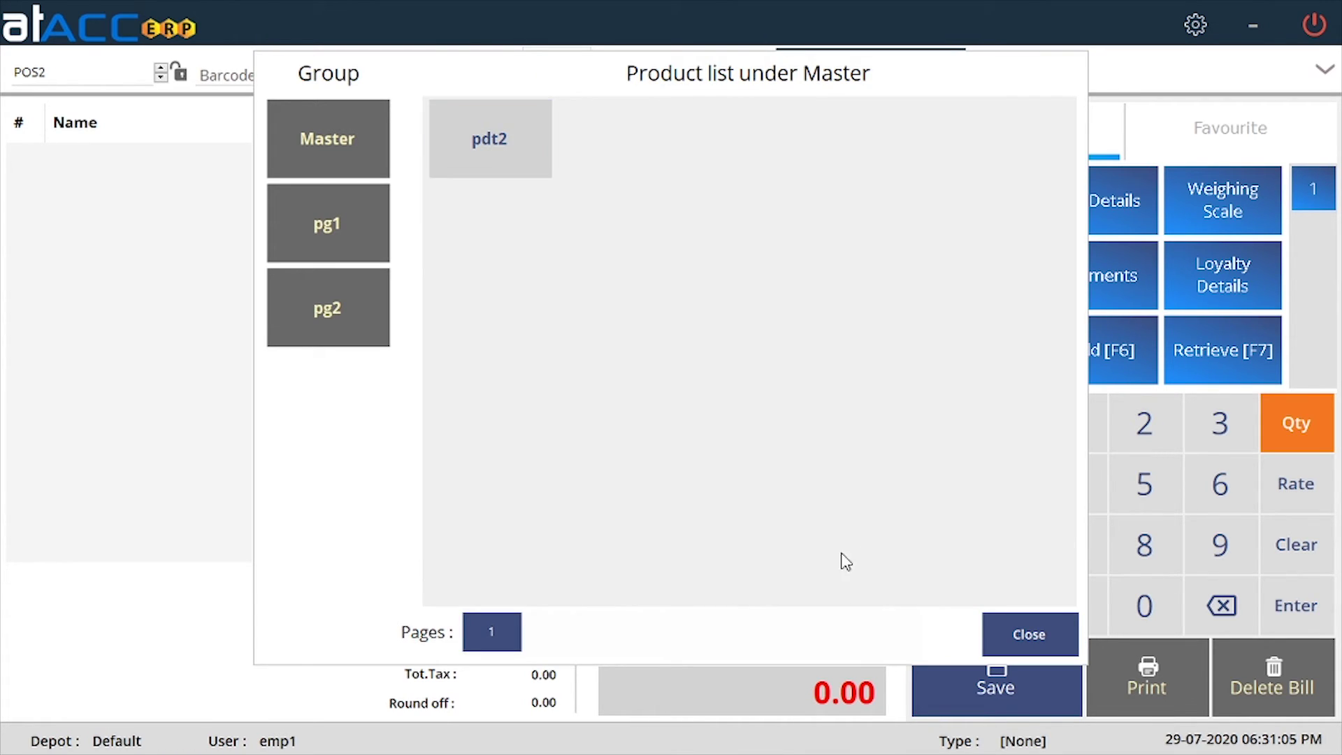
left_click(326, 336)
left_click(501, 172)
left_click(502, 173)
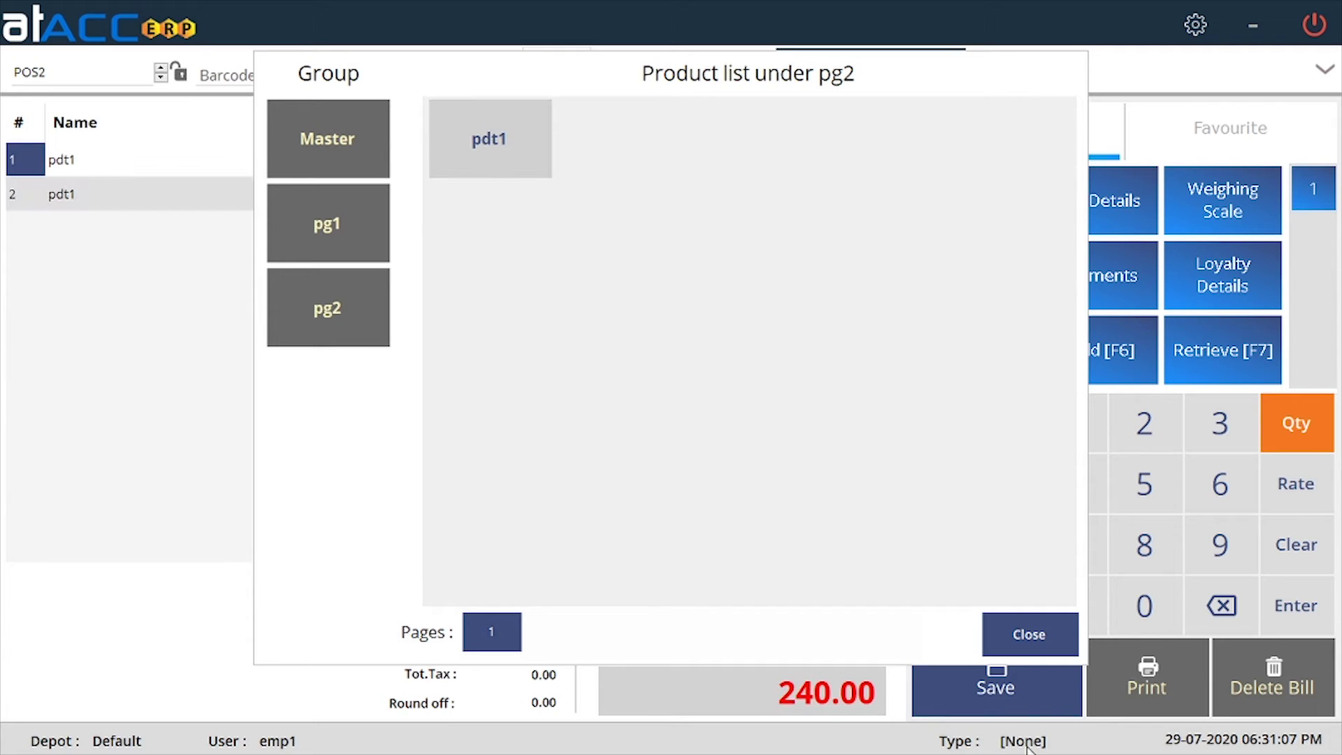
left_click(1029, 634)
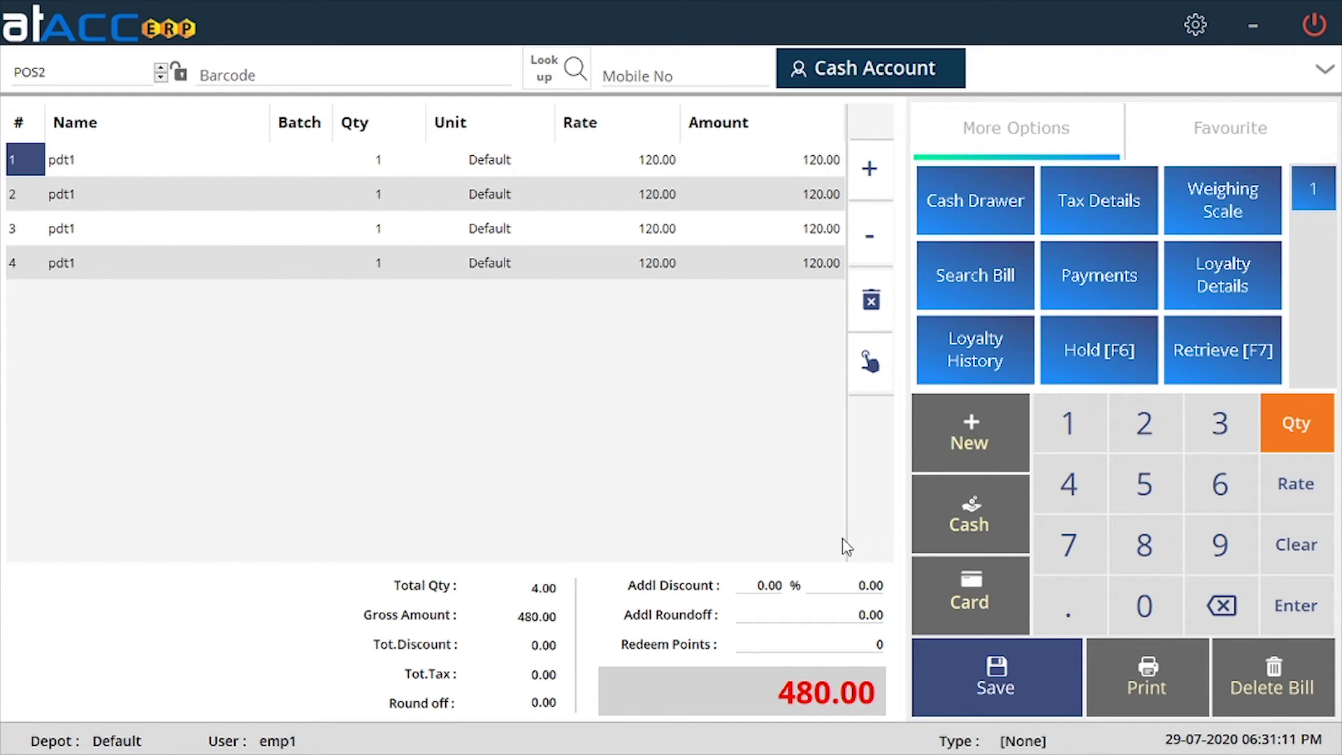
Hold bill POS2 at 480.00 and list the held bills for retrieval.
left_click(1112, 369)
left_click(720, 433)
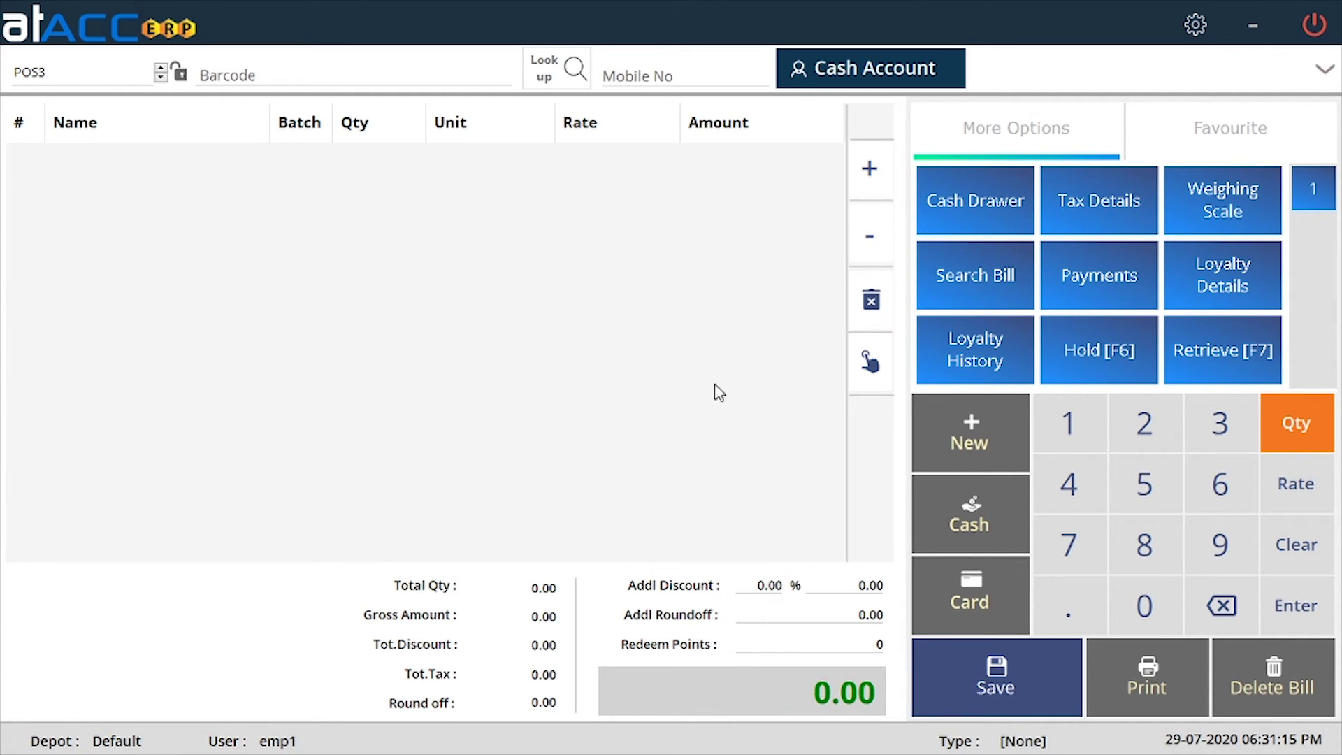
left_click(1278, 351)
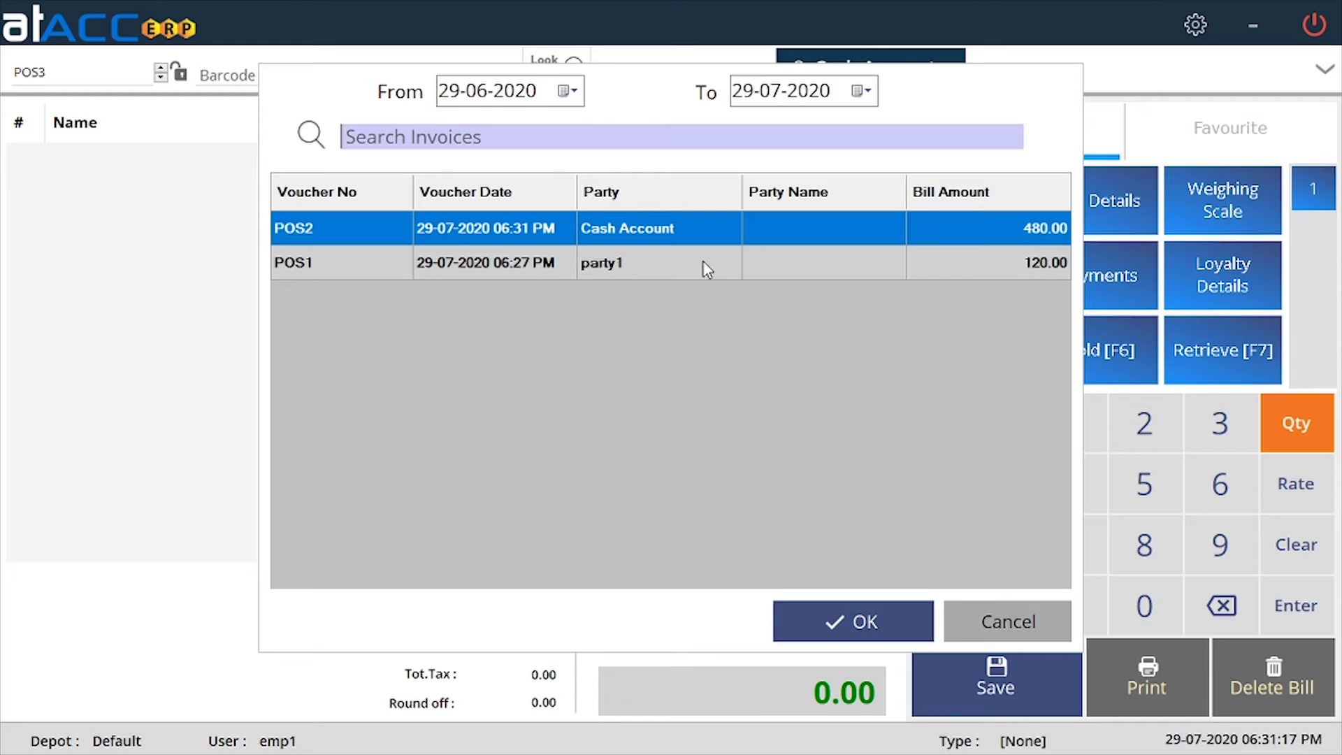
Retrieve held bill POS1 and raise pdt1 to 3 units (360.00).
left_click(618, 265)
key("Return")
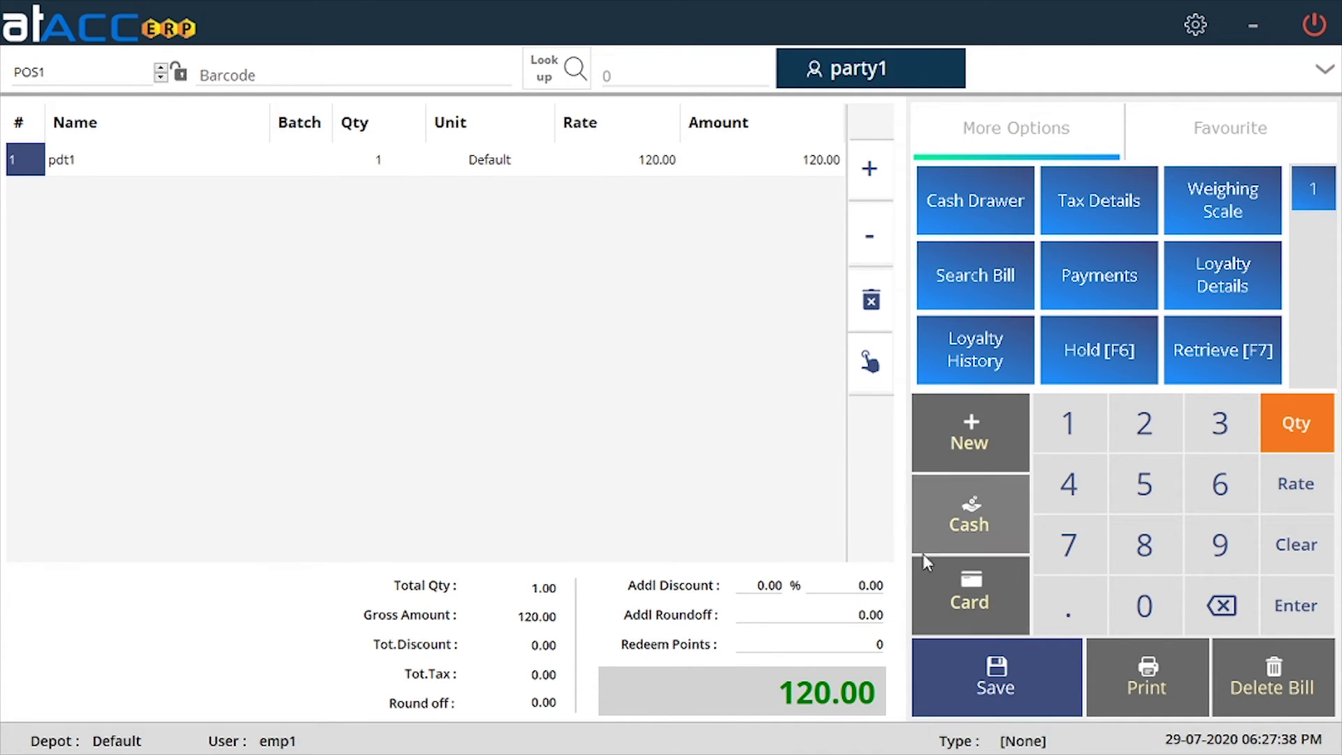
left_click(869, 173)
left_click(869, 173)
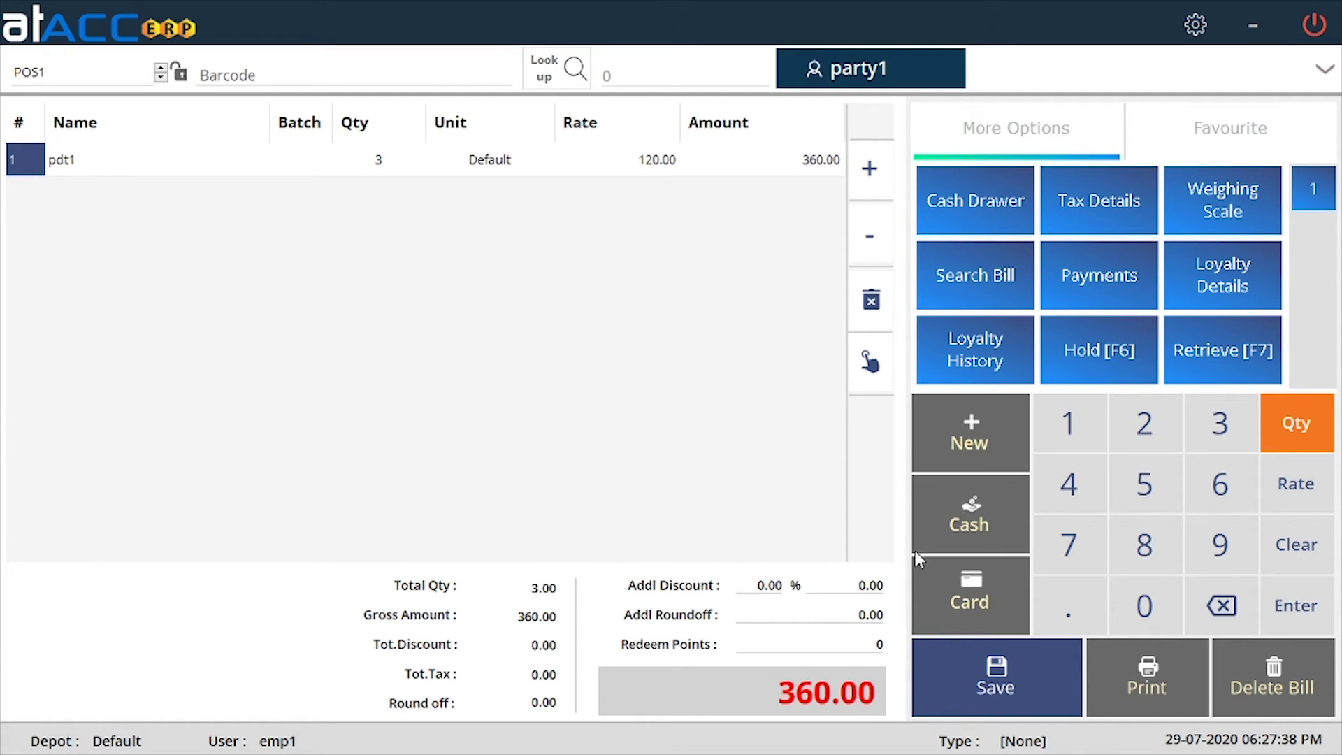
Settle bill POS1 in cash with 150 tendered.
left_click(970, 514)
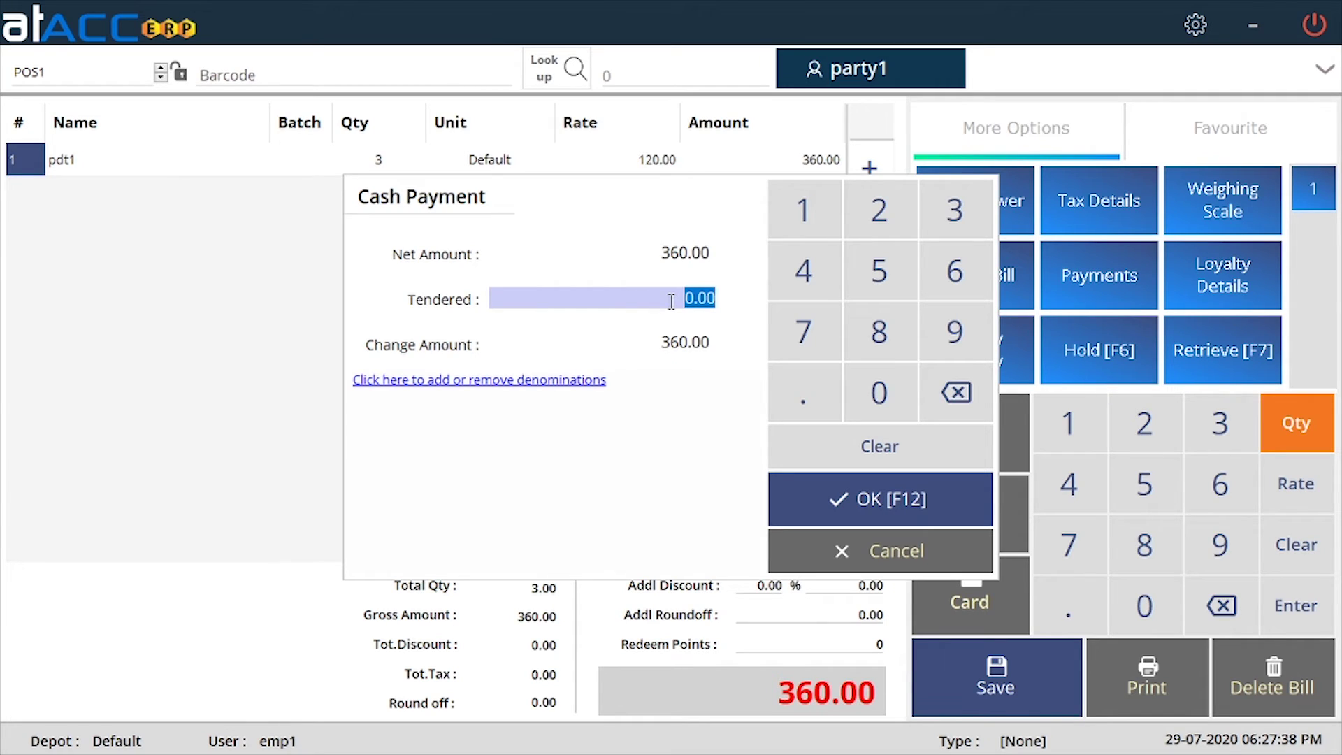
type("150")
key("Tab")
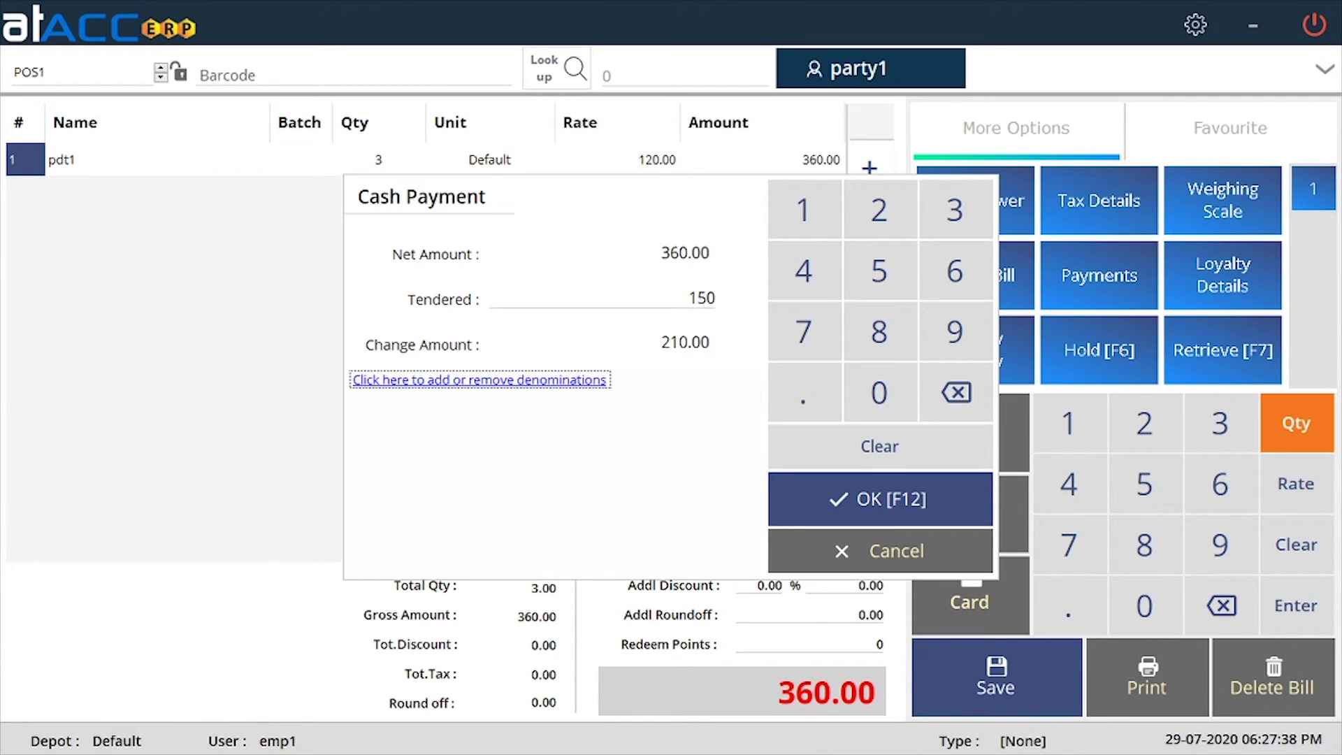
left_click(978, 484)
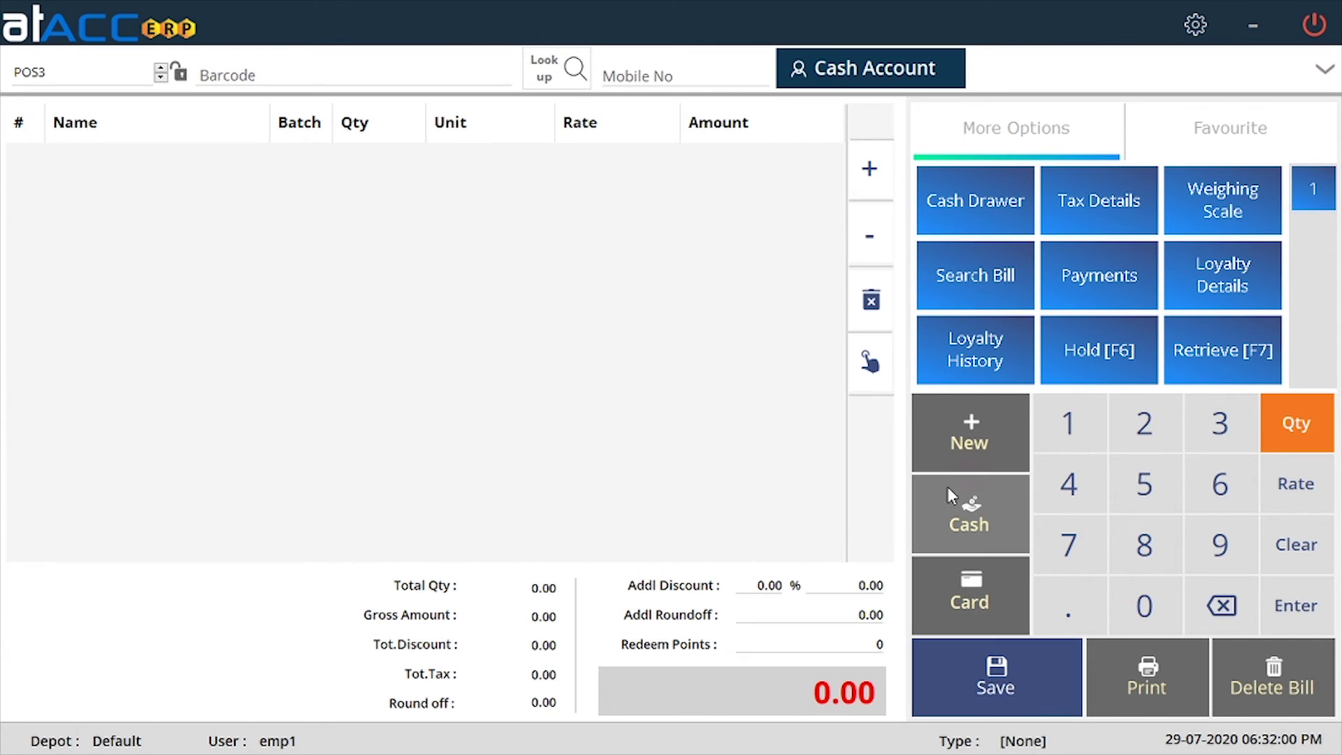
Start empty bill POS3, switch the keypad to Rate entry, try Print and Delete Bill, then exit POS.
left_click(989, 431)
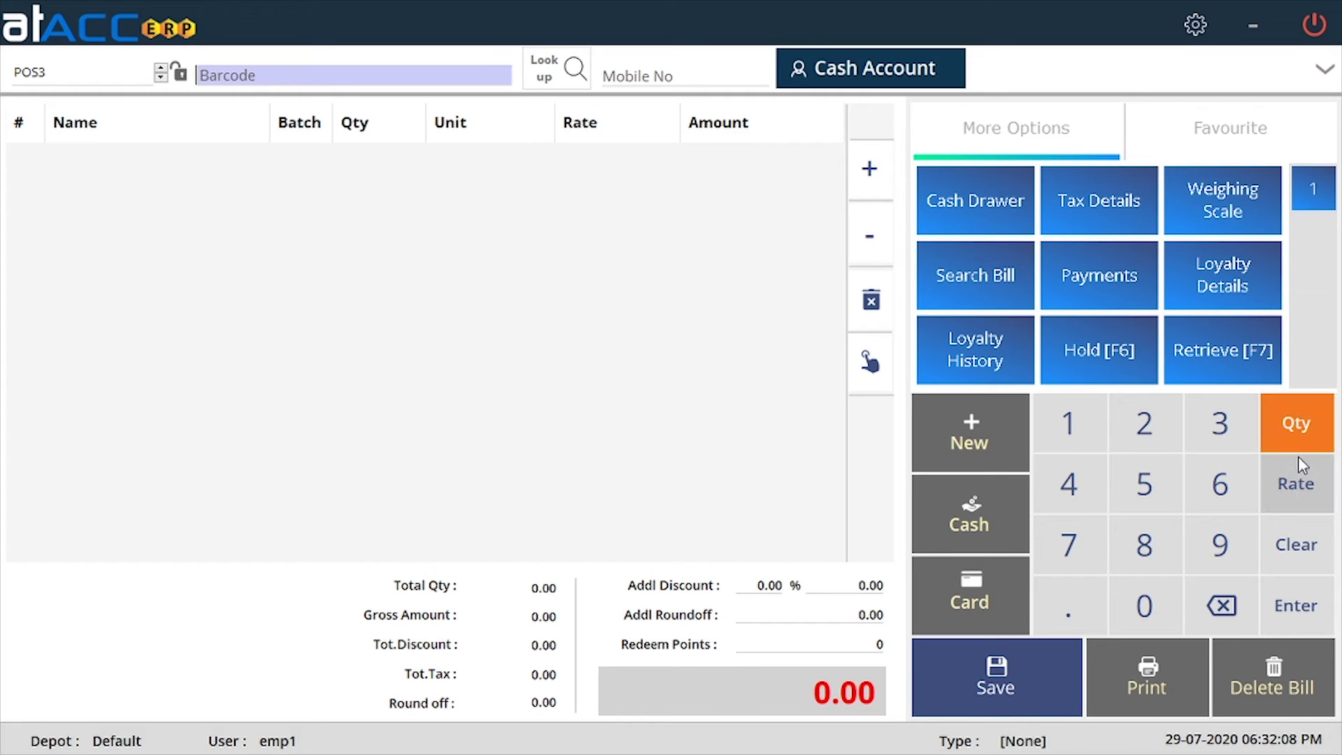
left_click(1298, 484)
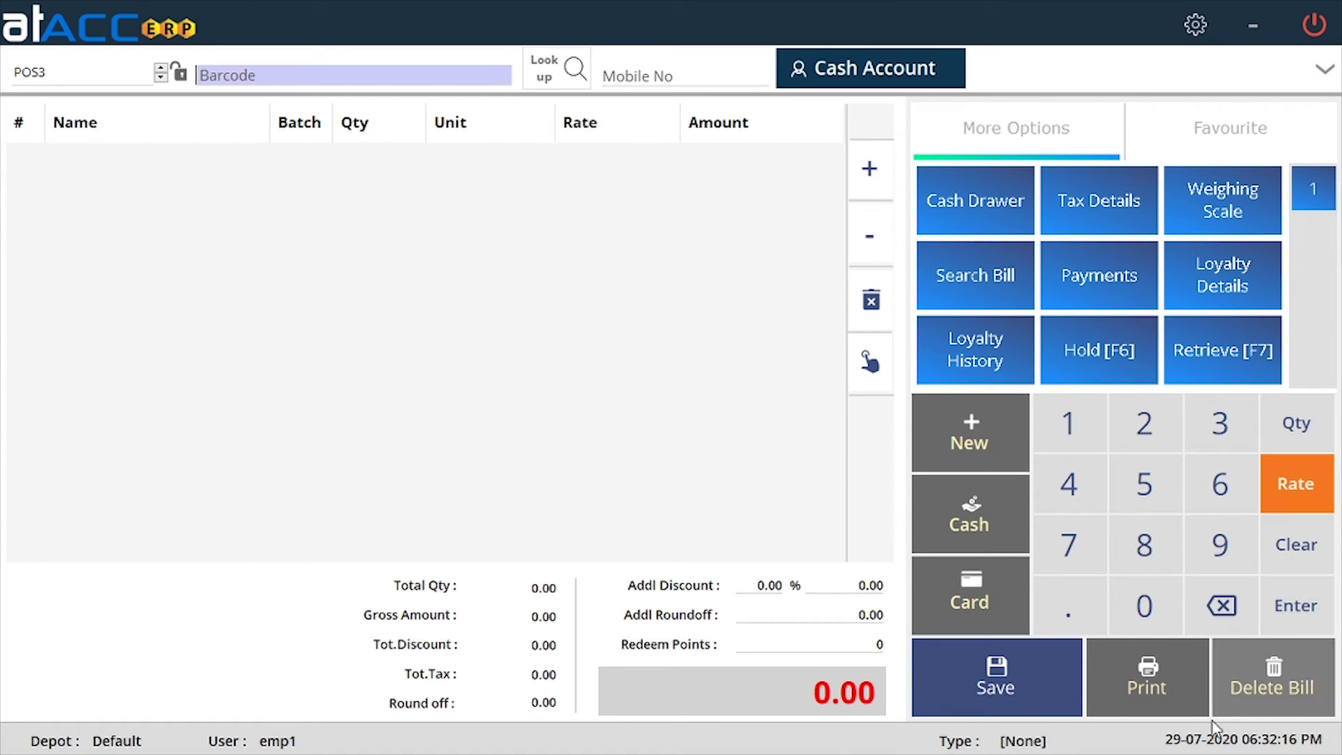
left_click(1191, 685)
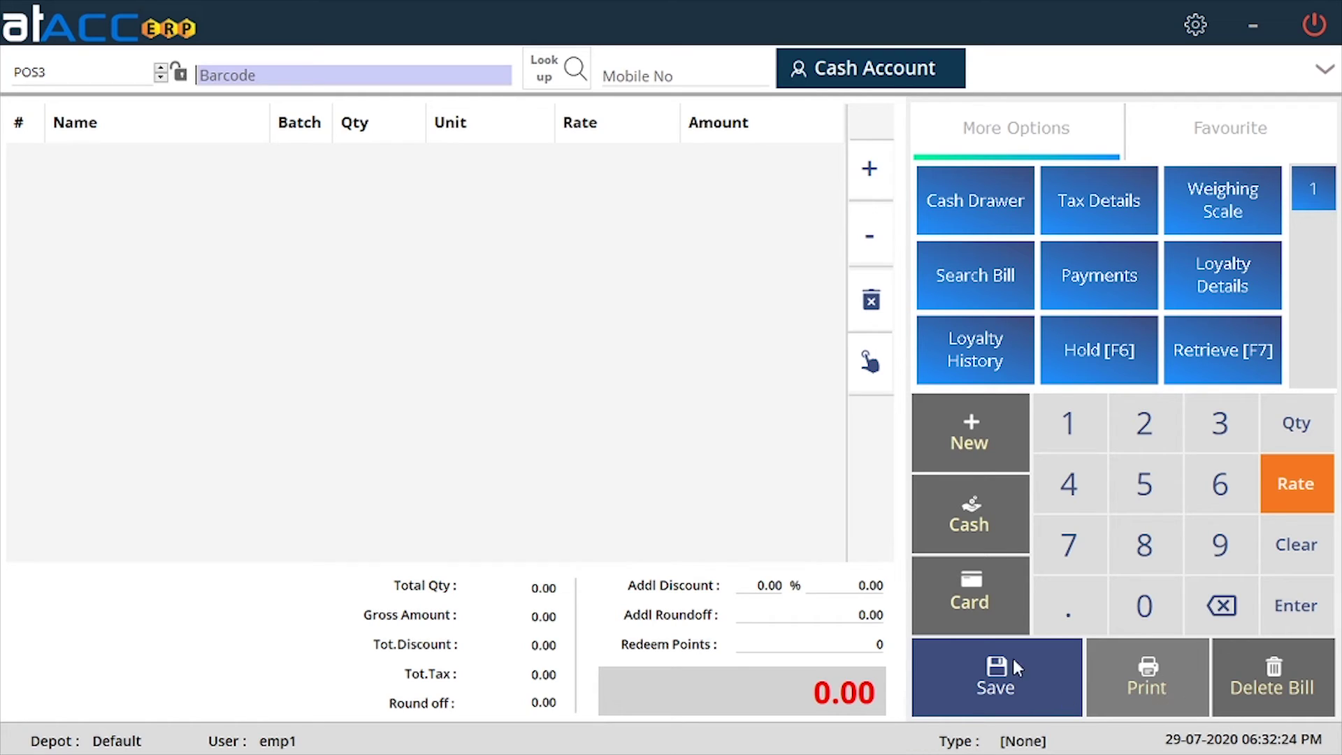
left_click(1290, 686)
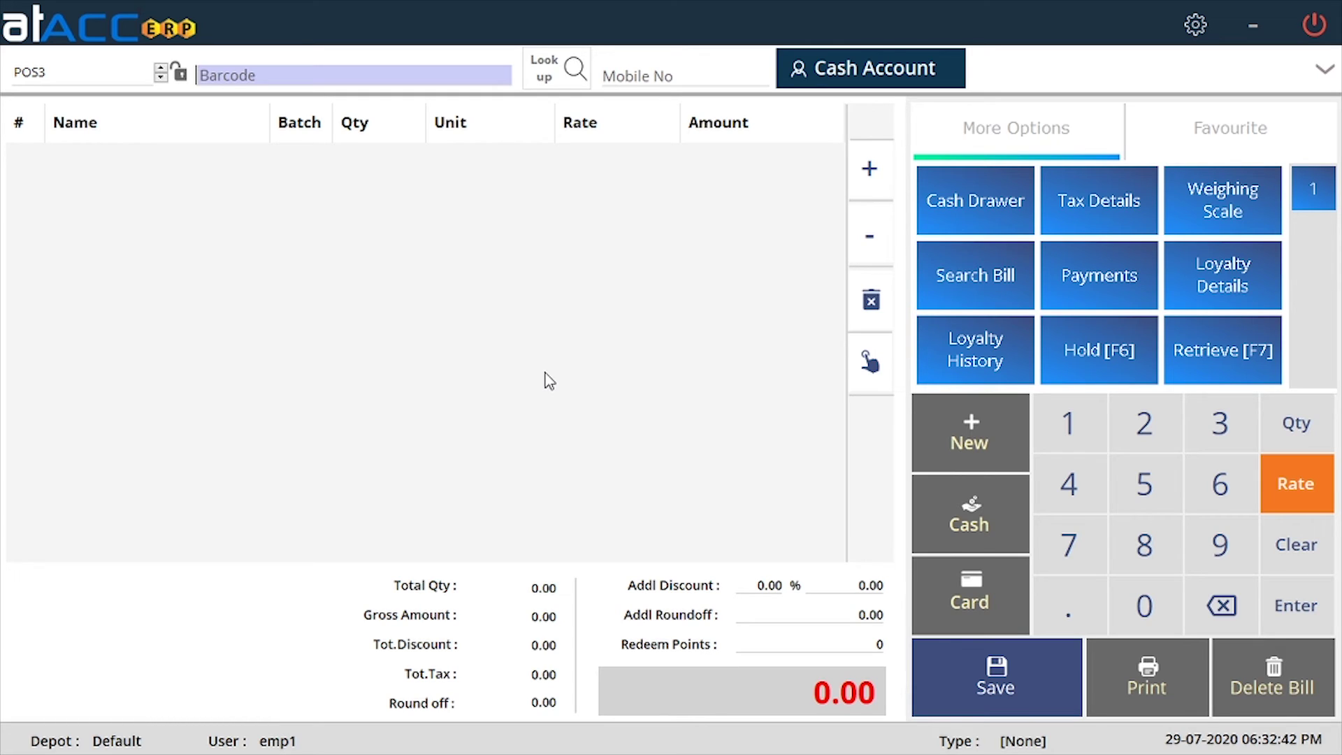
left_click(1314, 25)
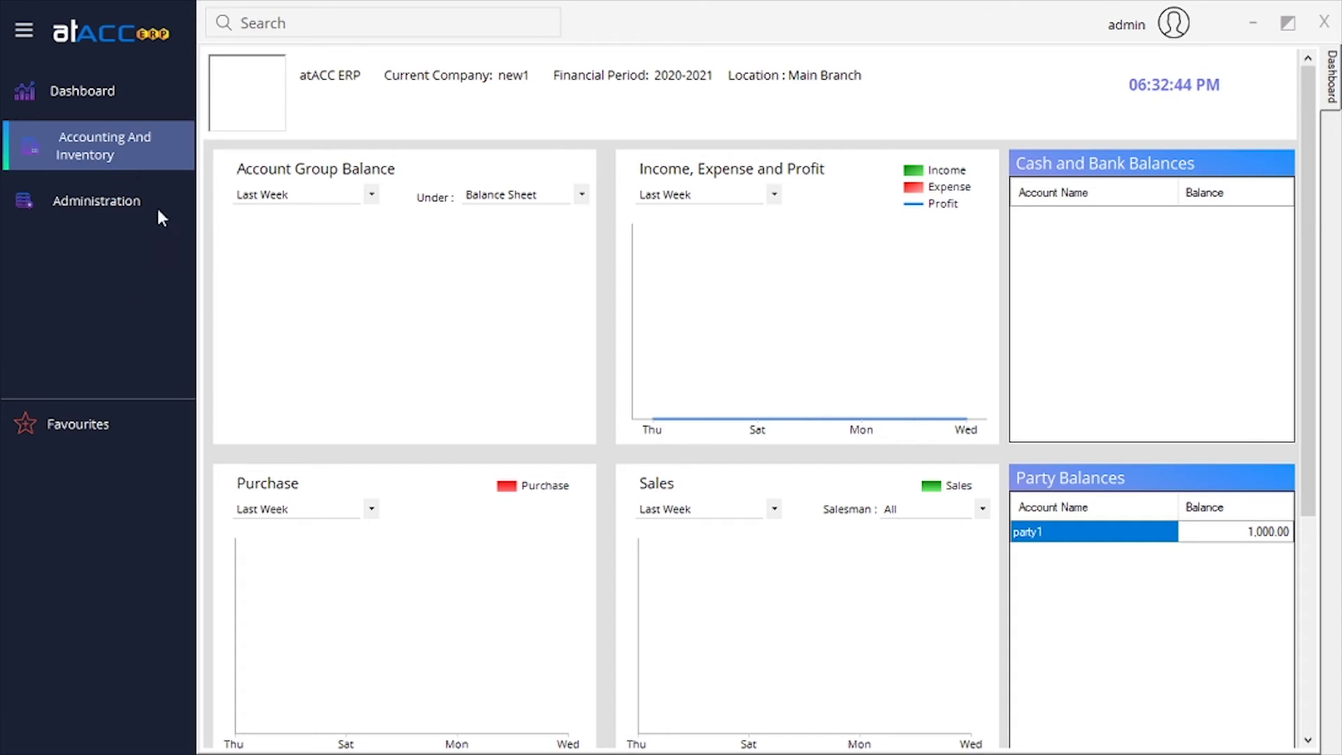
Open a new Opening Stock voucher from Transactions > Inventory and close it without entries.
mouse_move(205, 195)
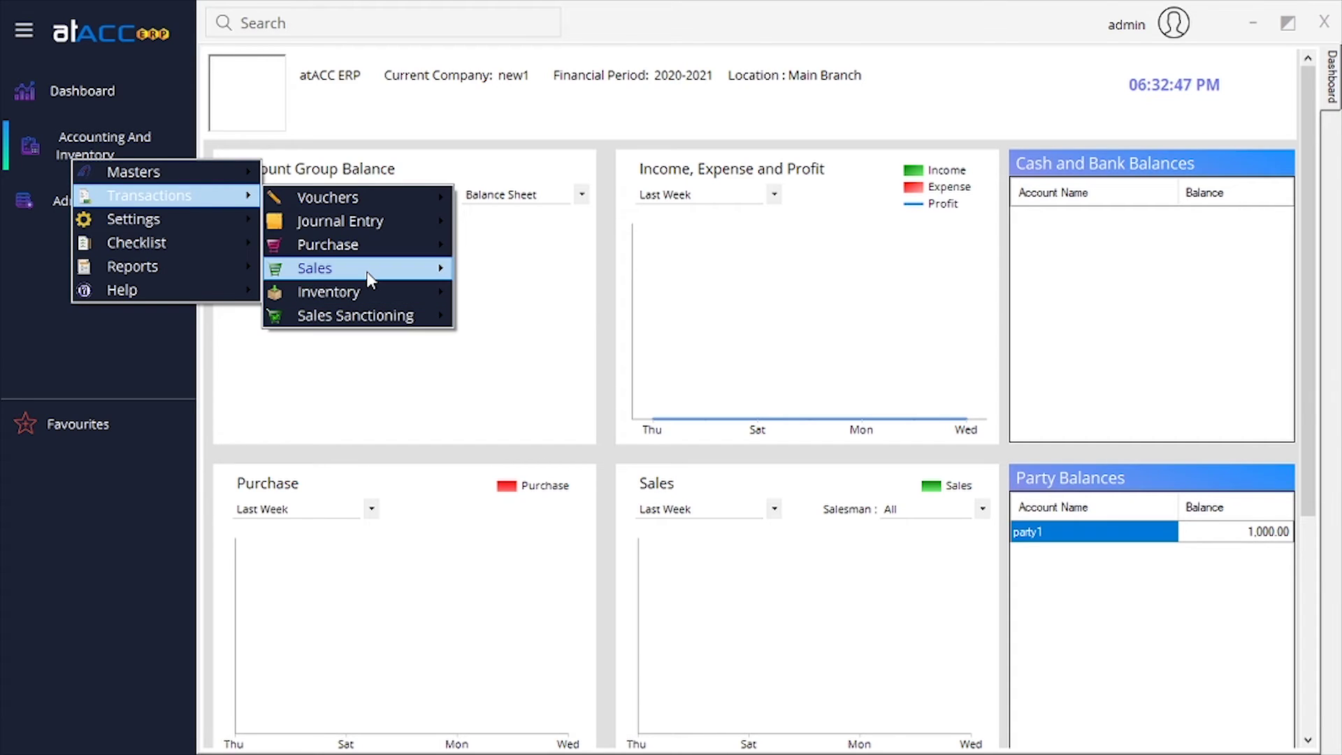
mouse_move(370, 280)
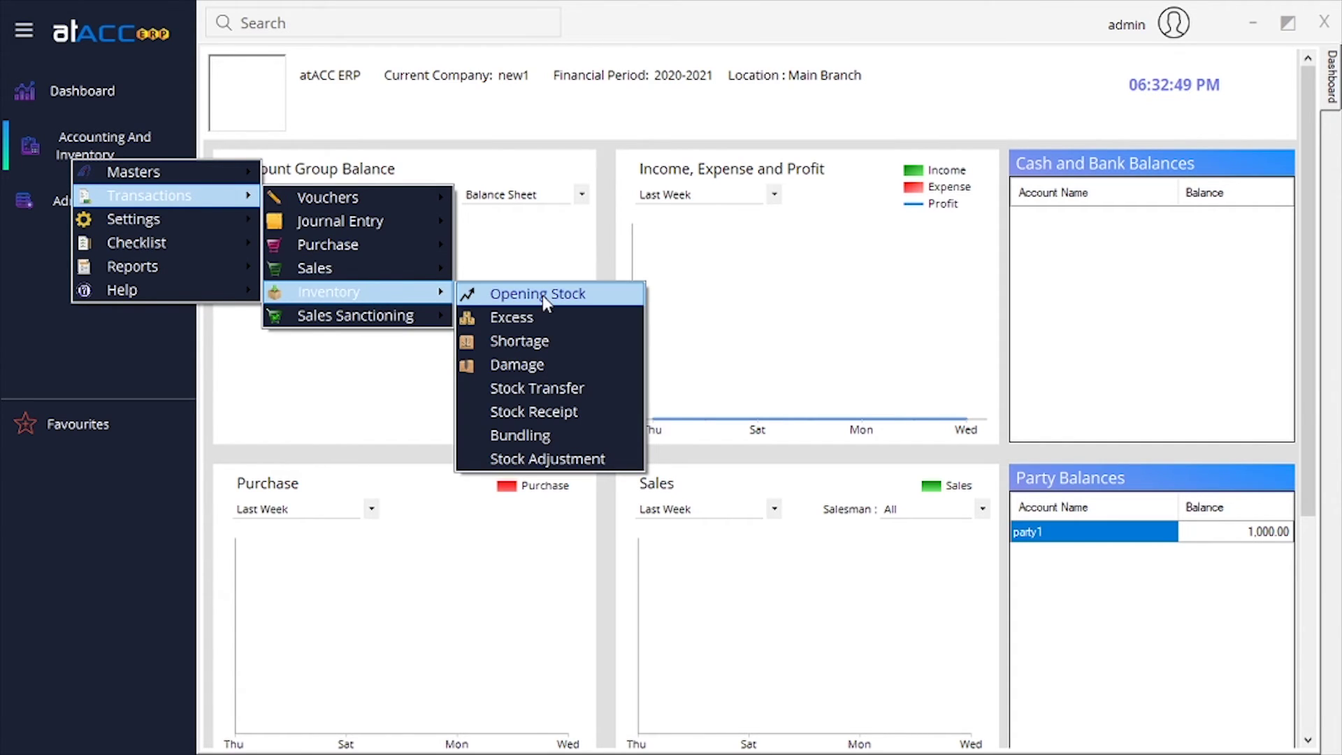
left_click(575, 296)
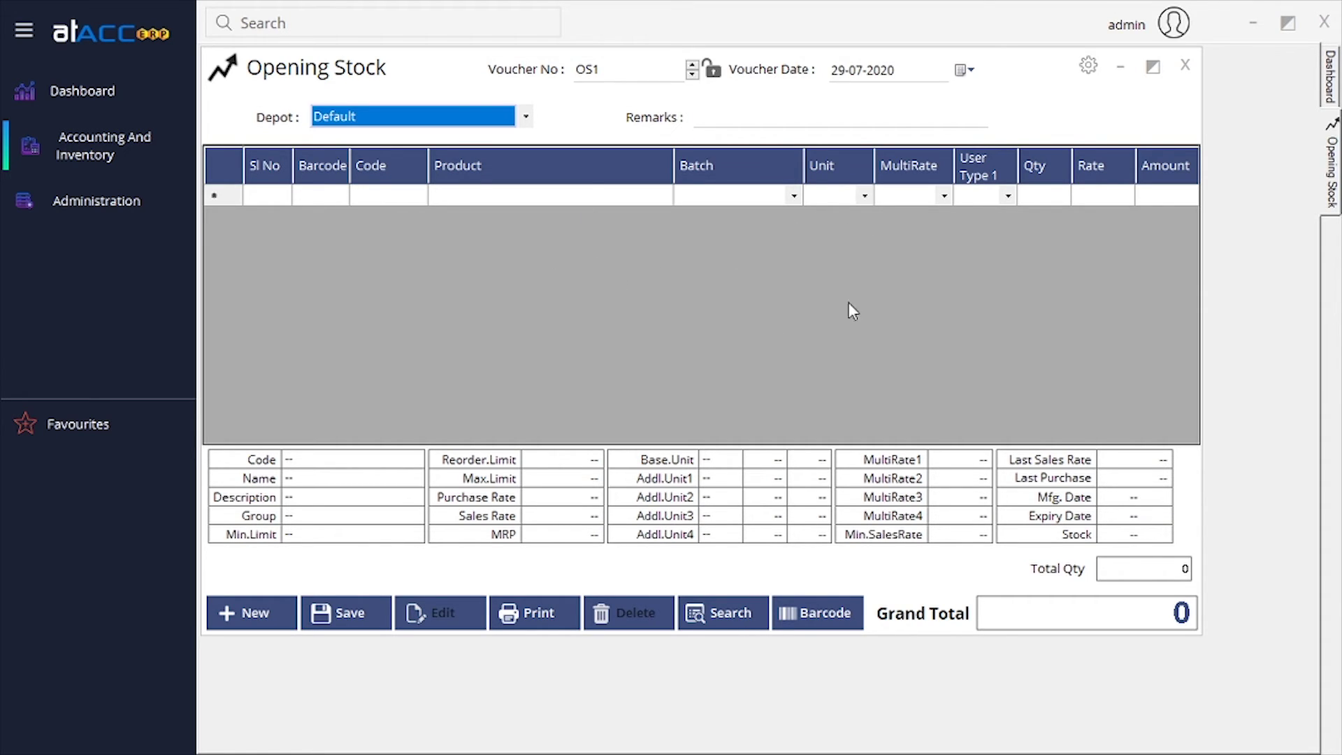
left_click(1059, 195)
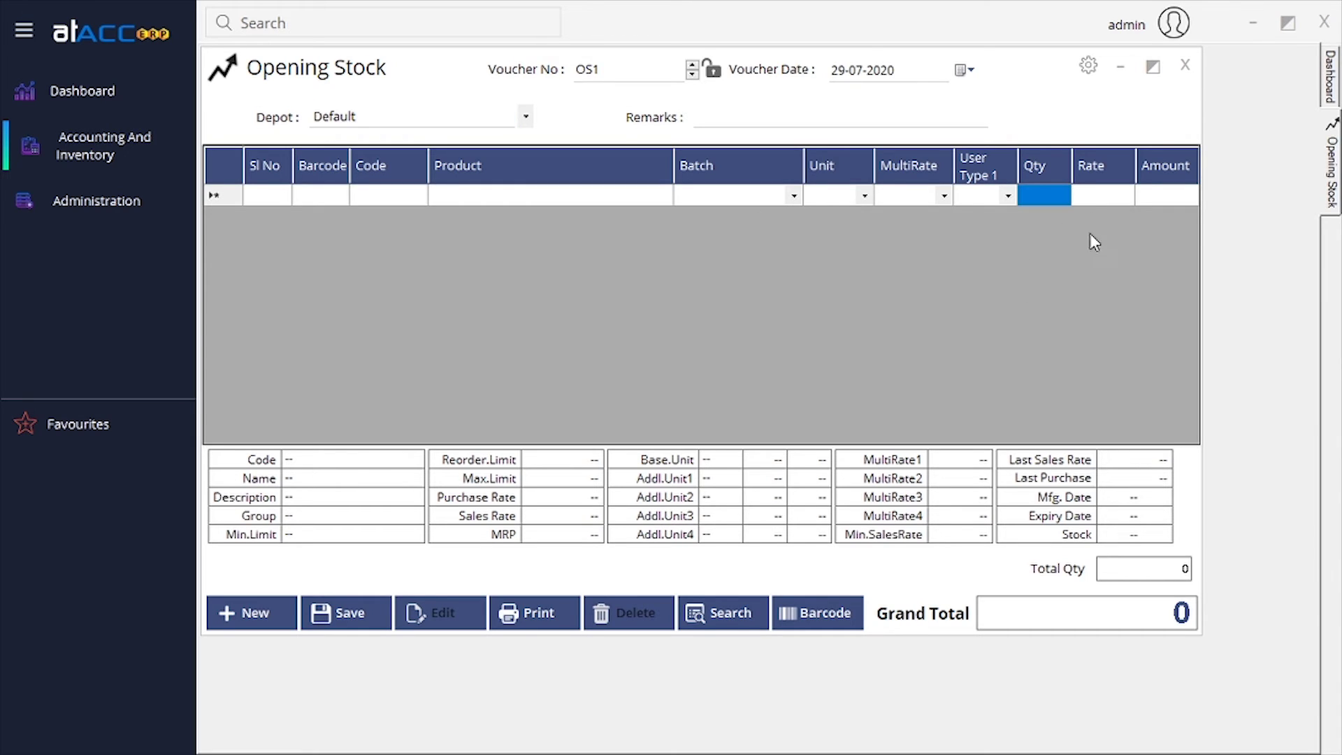
left_click(1185, 65)
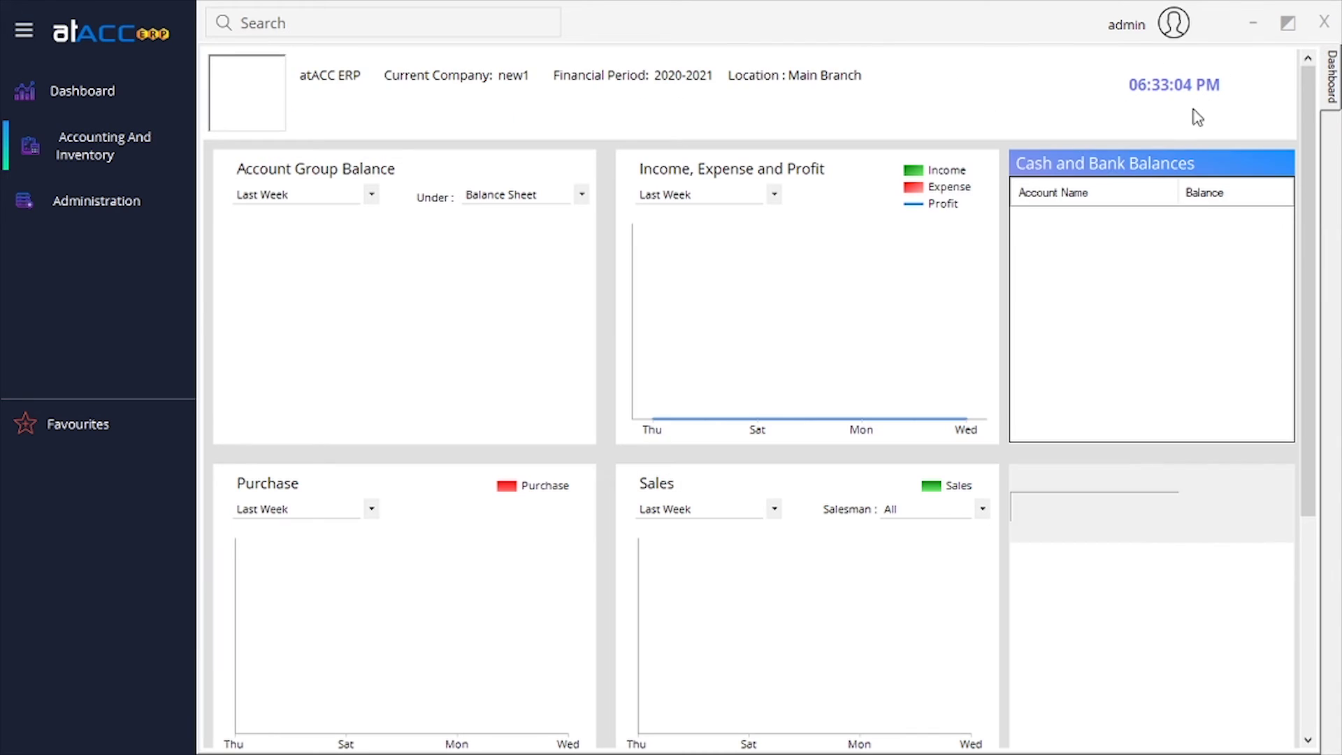
left_click(135, 148)
mouse_move(175, 185)
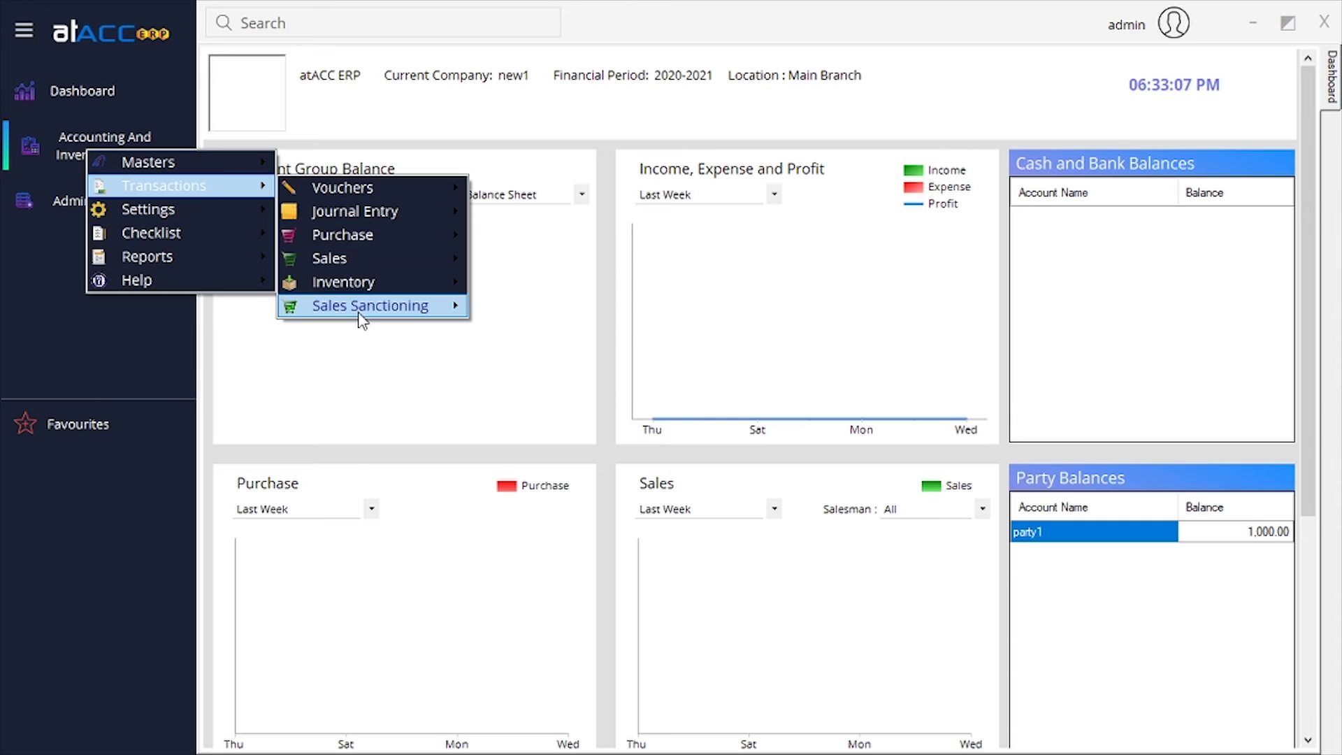
mouse_move(384, 288)
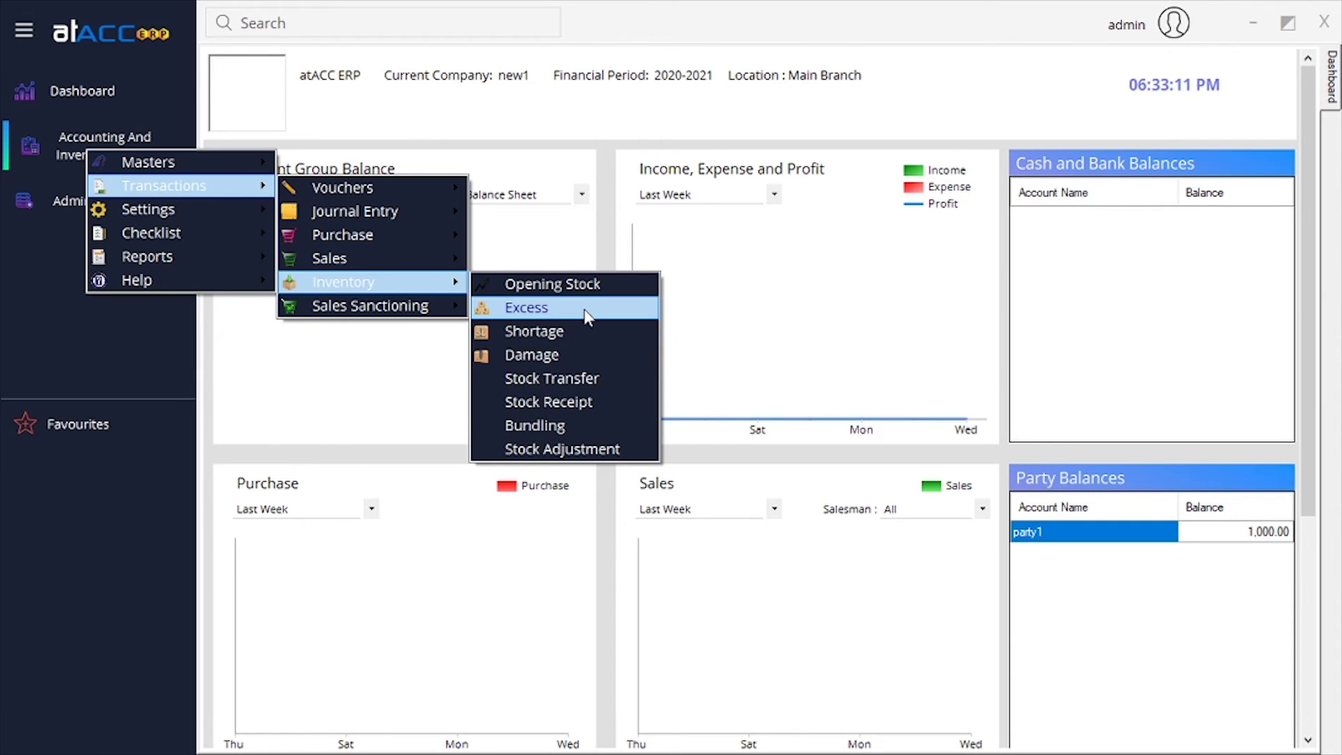
left_click(587, 317)
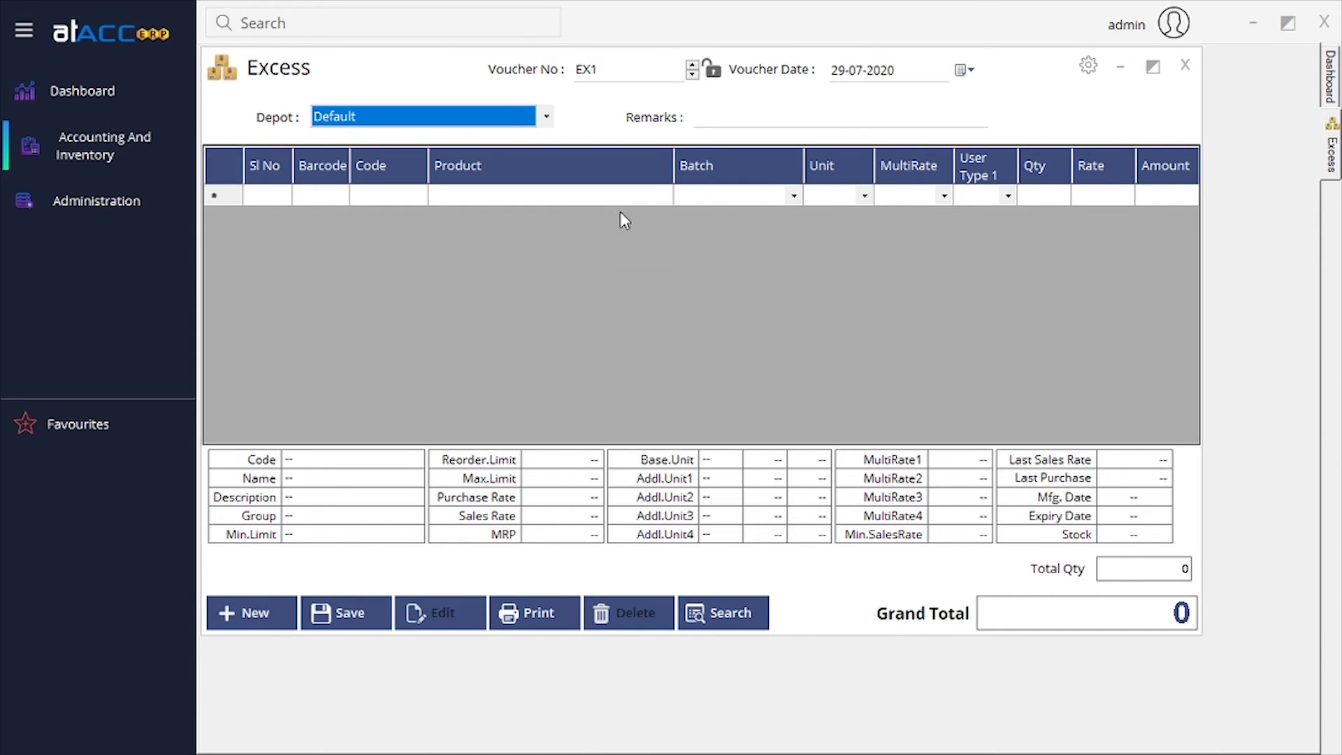
left_click(572, 198)
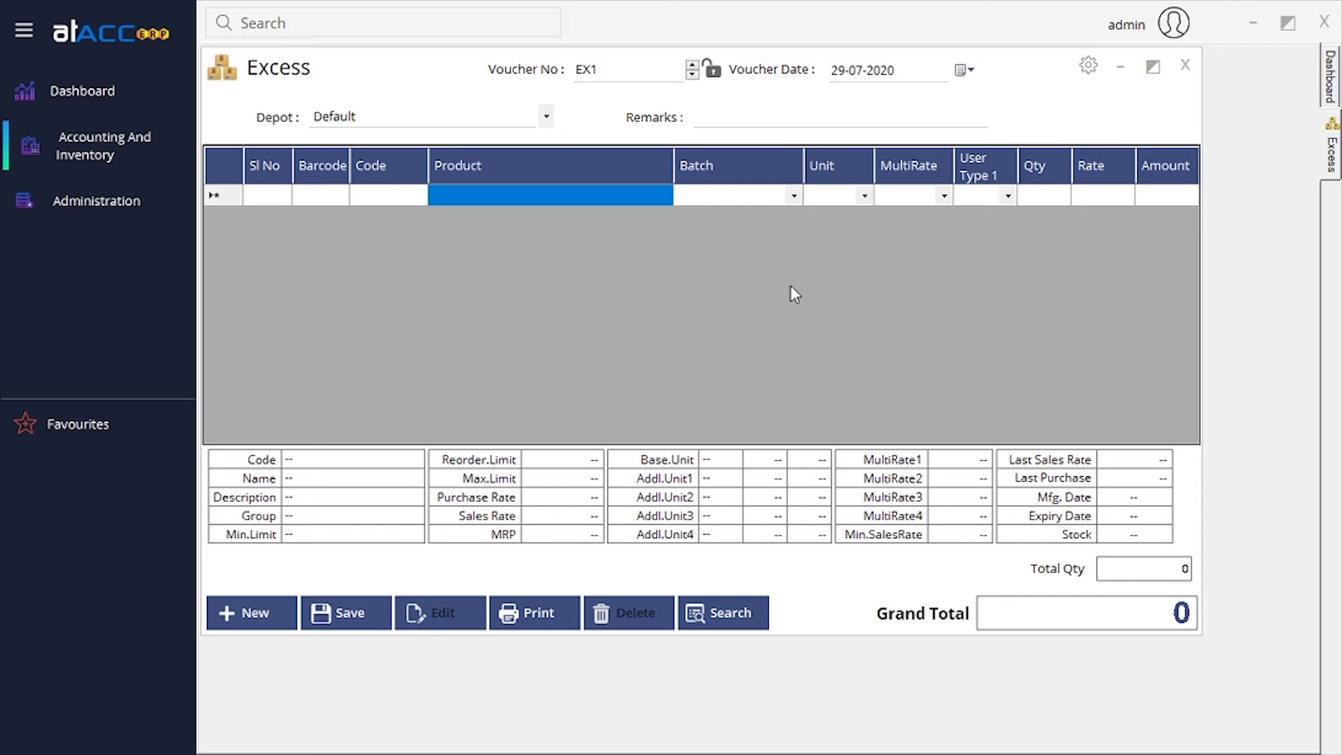
left_click(1185, 65)
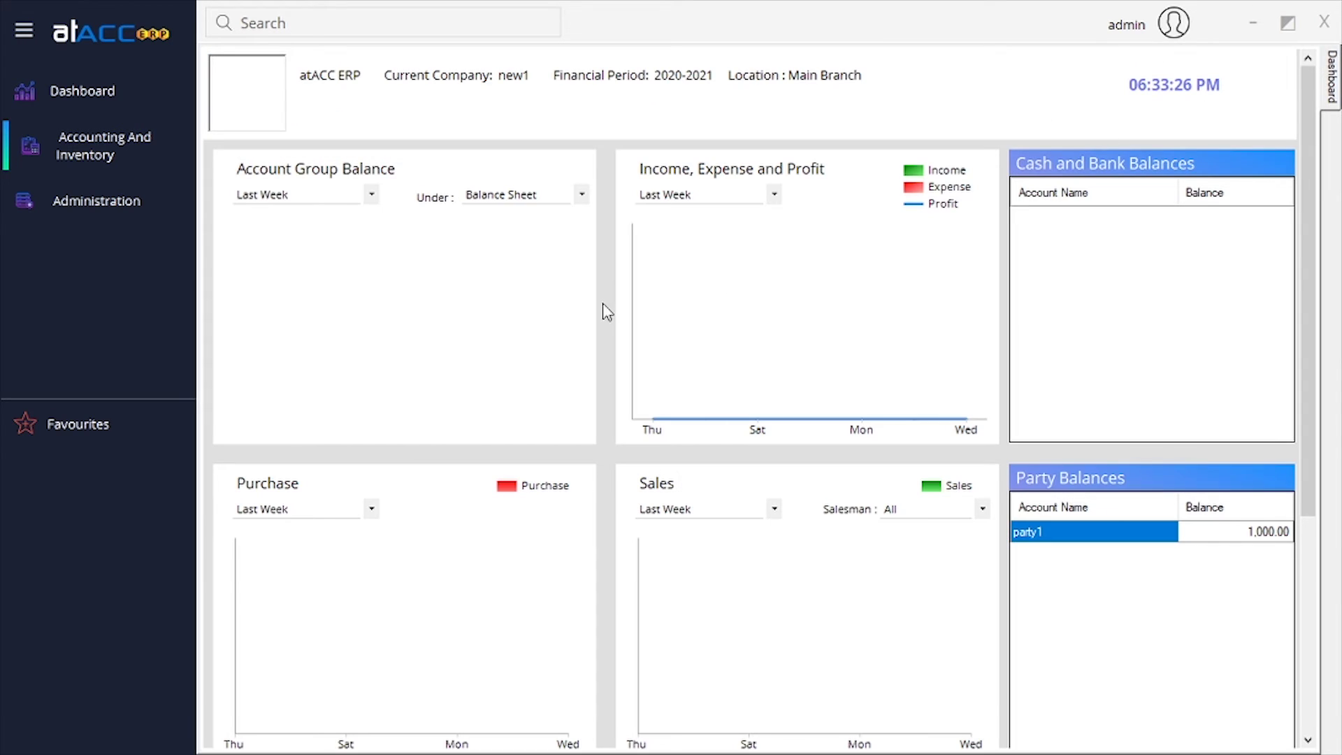
Start a Stock Transfer from the Default depot to wh1 with the transferring employee selected.
left_click(136, 155)
mouse_move(210, 195)
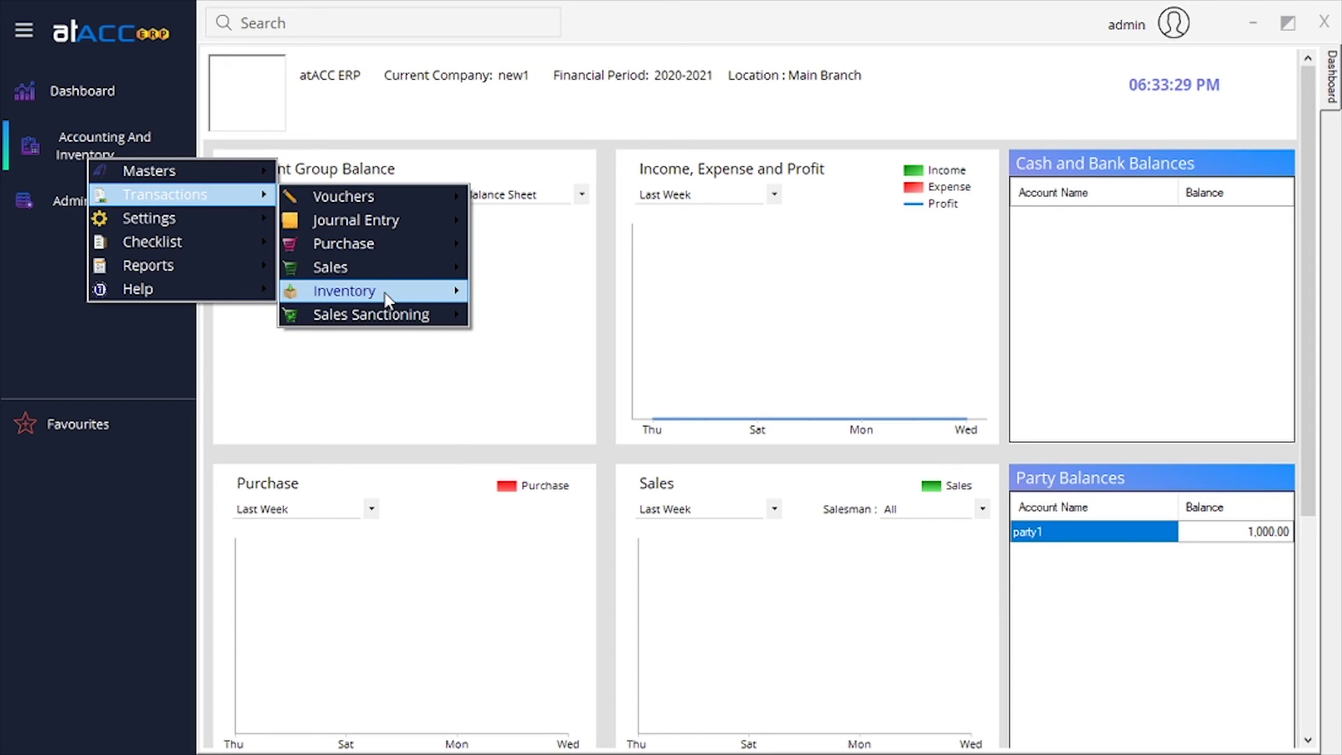
mouse_move(388, 293)
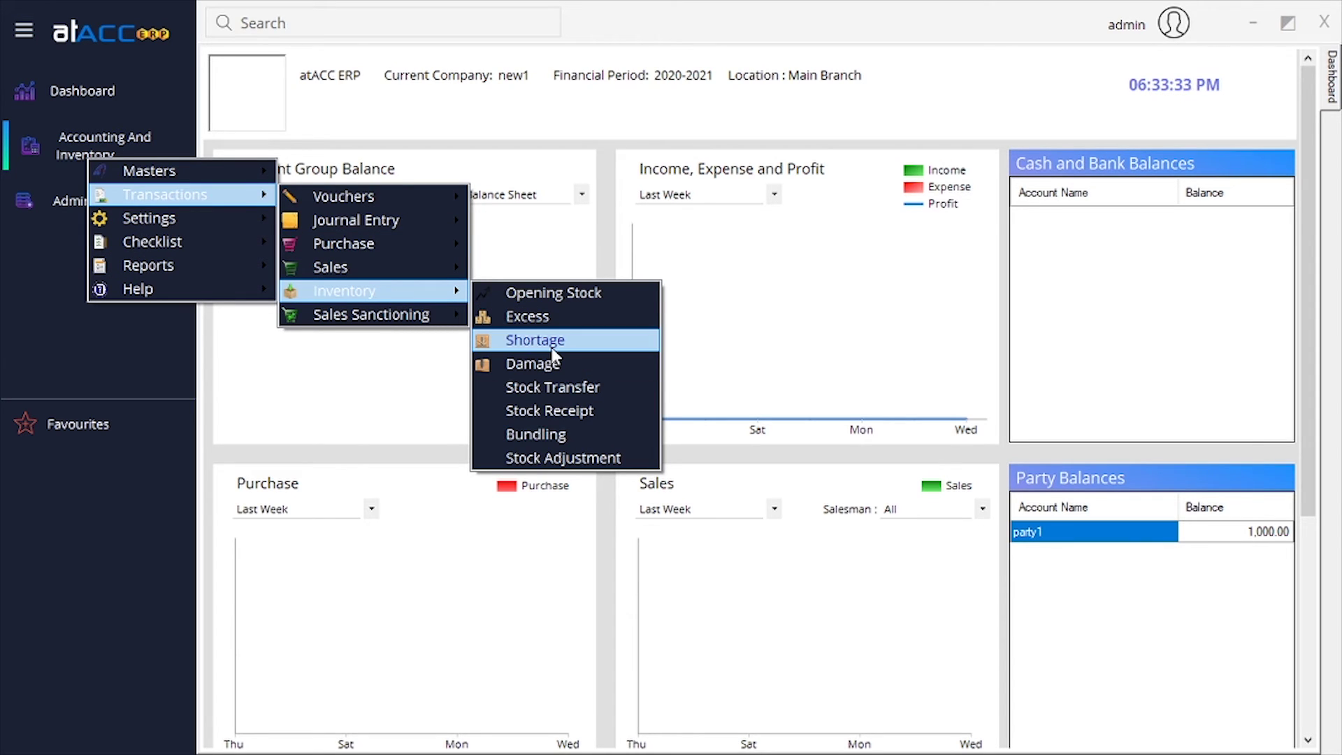
left_click(577, 394)
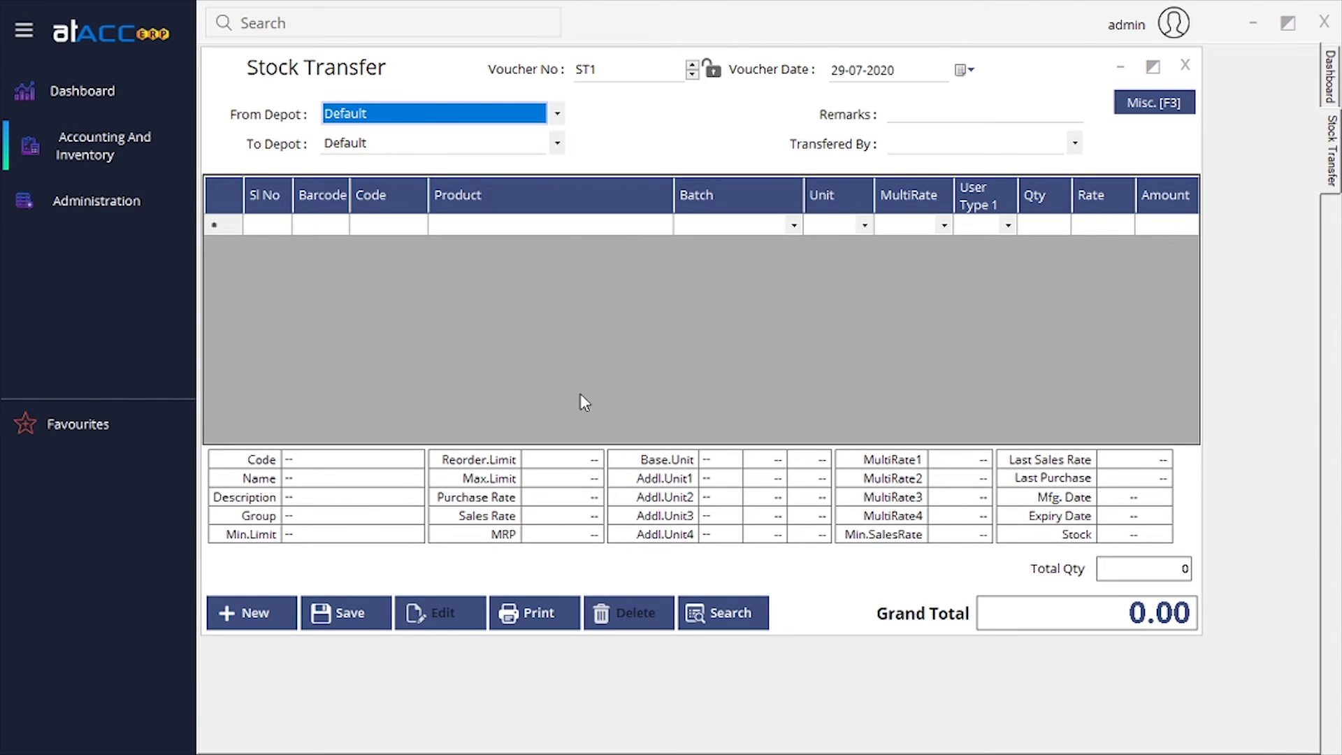
left_click(525, 117)
left_click(422, 136)
left_click(411, 144)
left_click(375, 180)
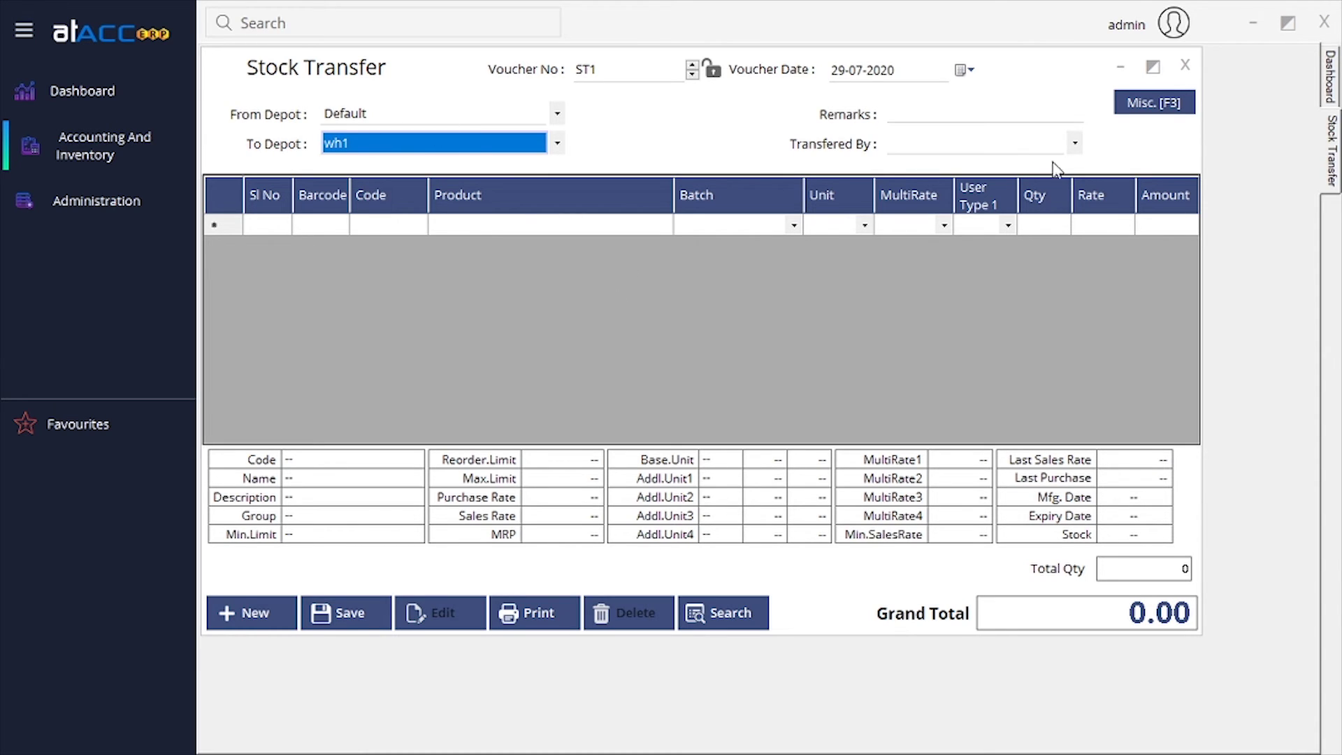
left_click(1075, 144)
left_click(902, 165)
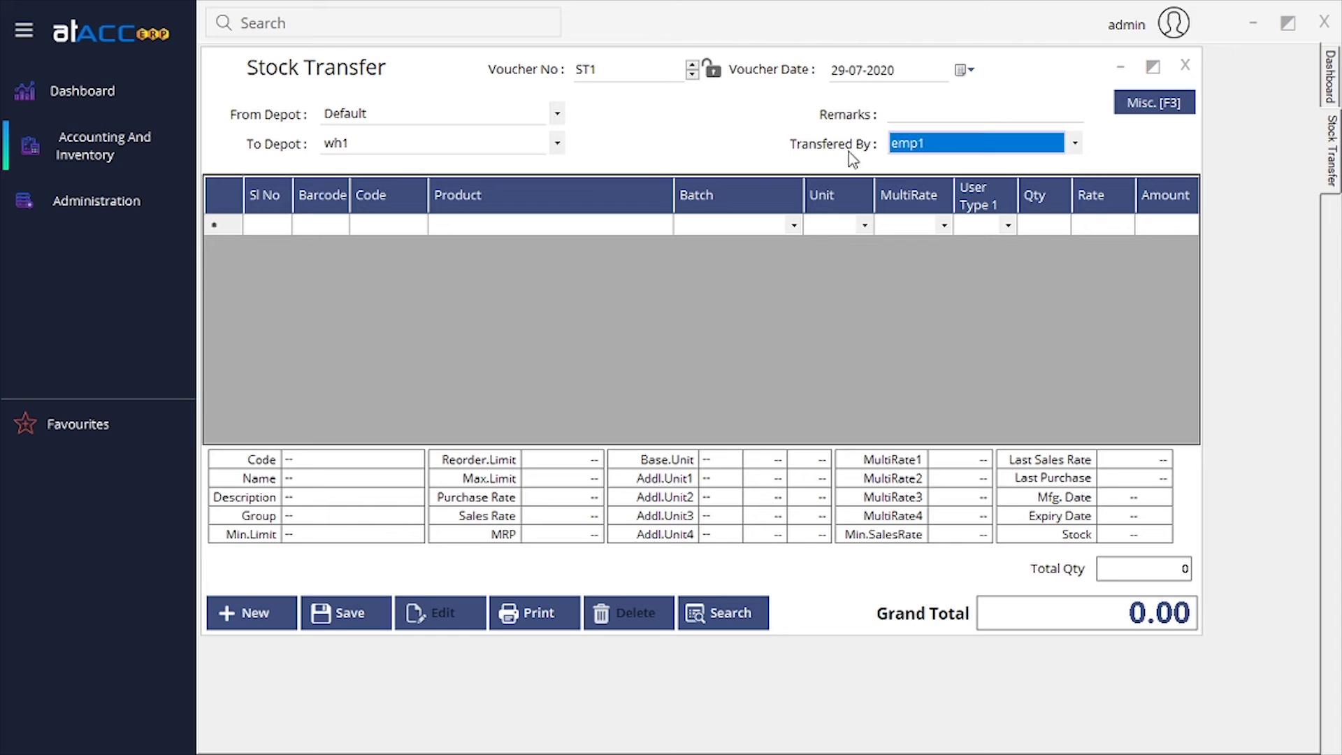
Add one pdt1 at 120.00 and save stock transfer ST1.
left_click(548, 232)
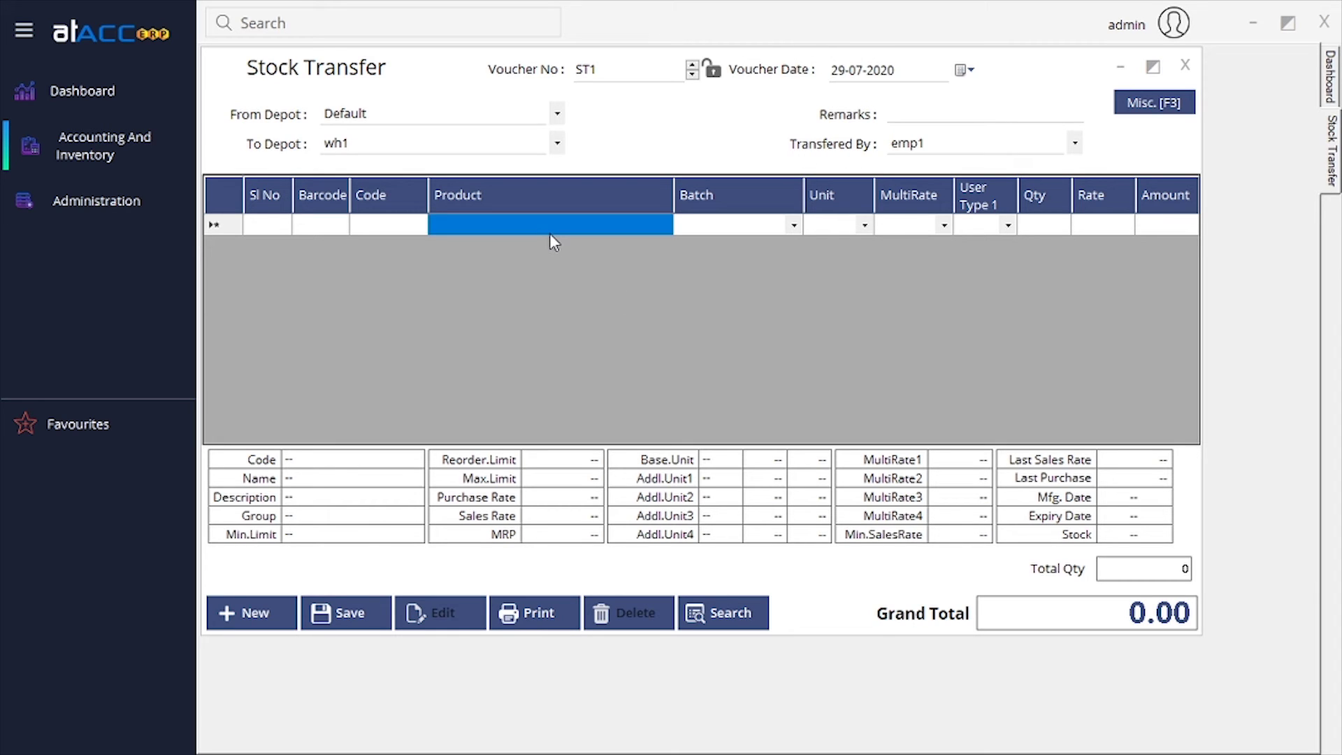
left_click(549, 225)
type("p")
key("Return")
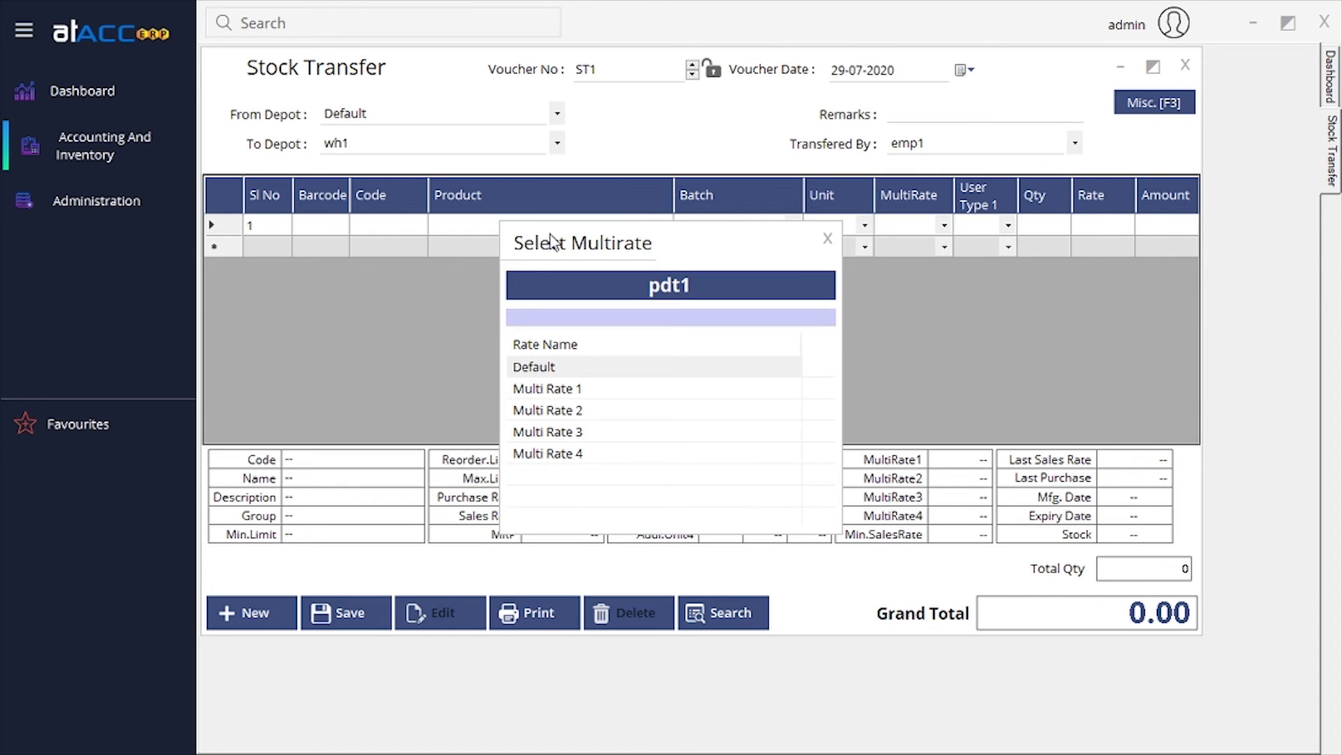
key("Return")
key("Return")
key("Return")
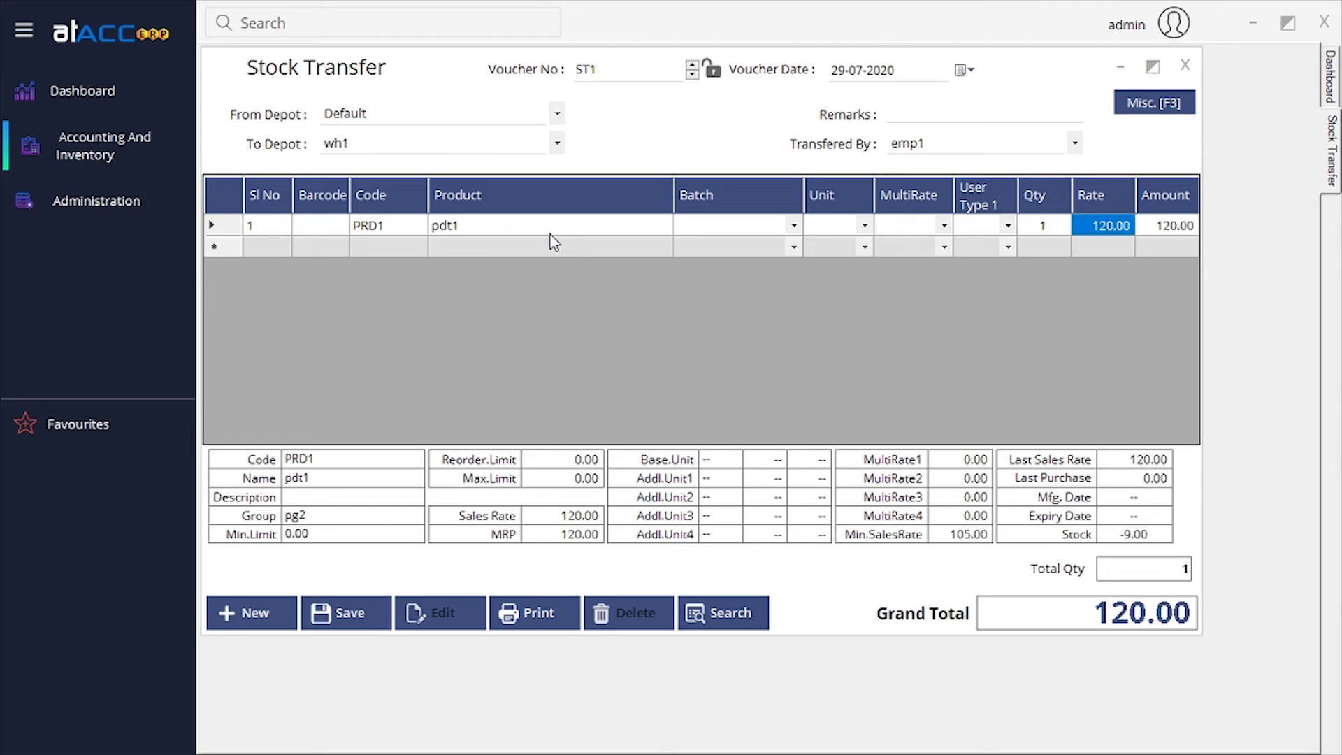
key("Return")
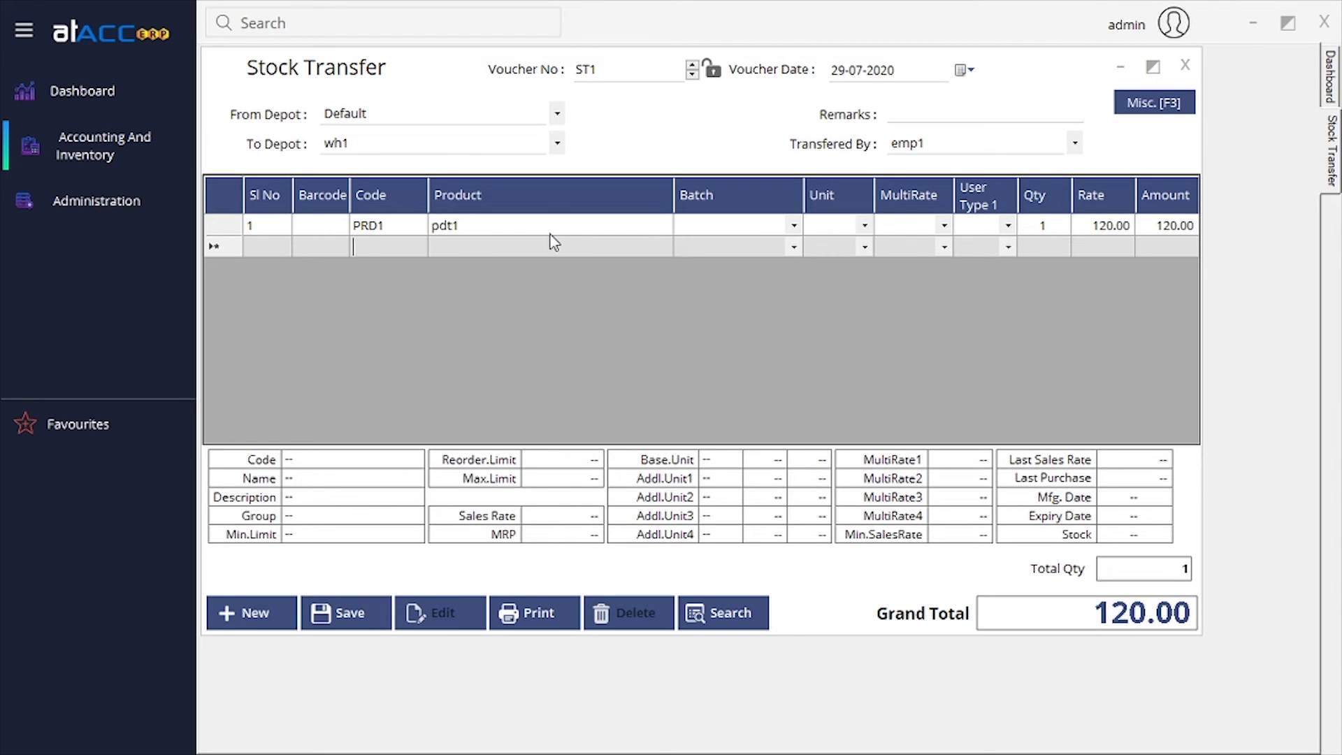
left_click(344, 614)
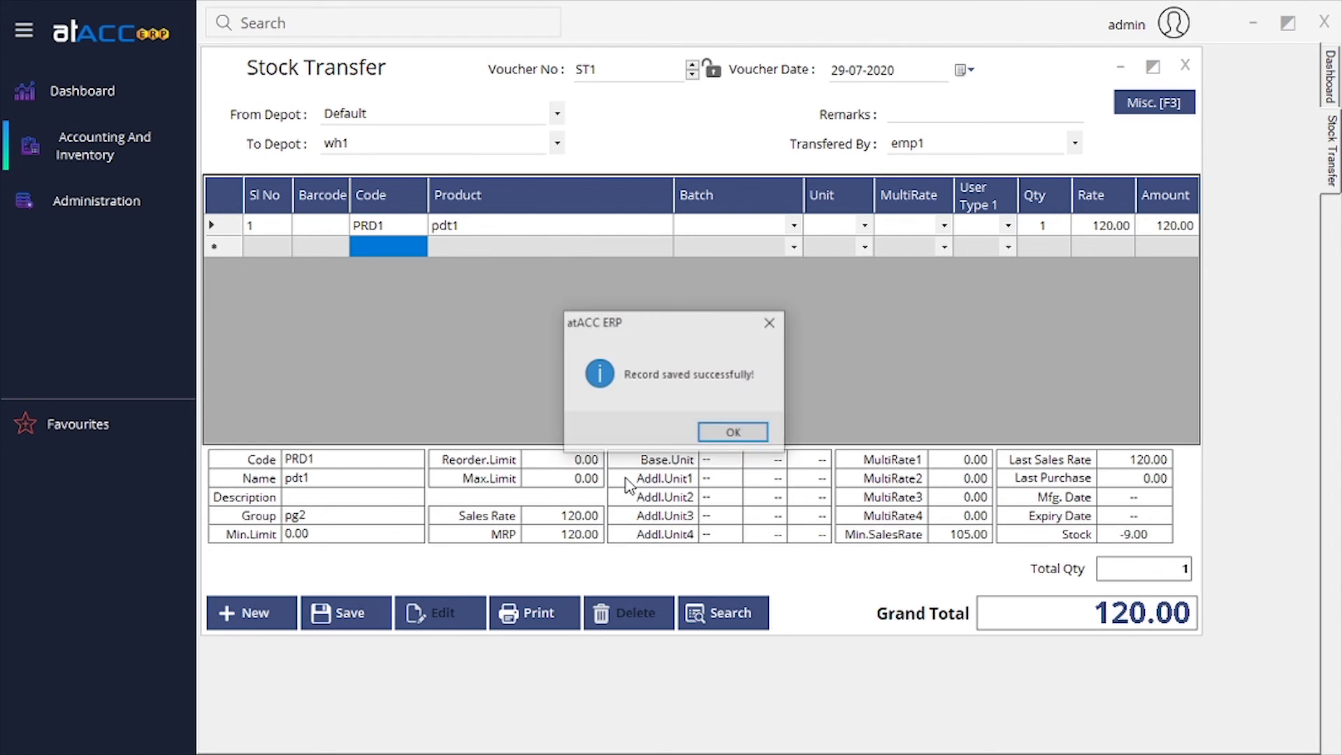
left_click(767, 435)
left_click(1185, 66)
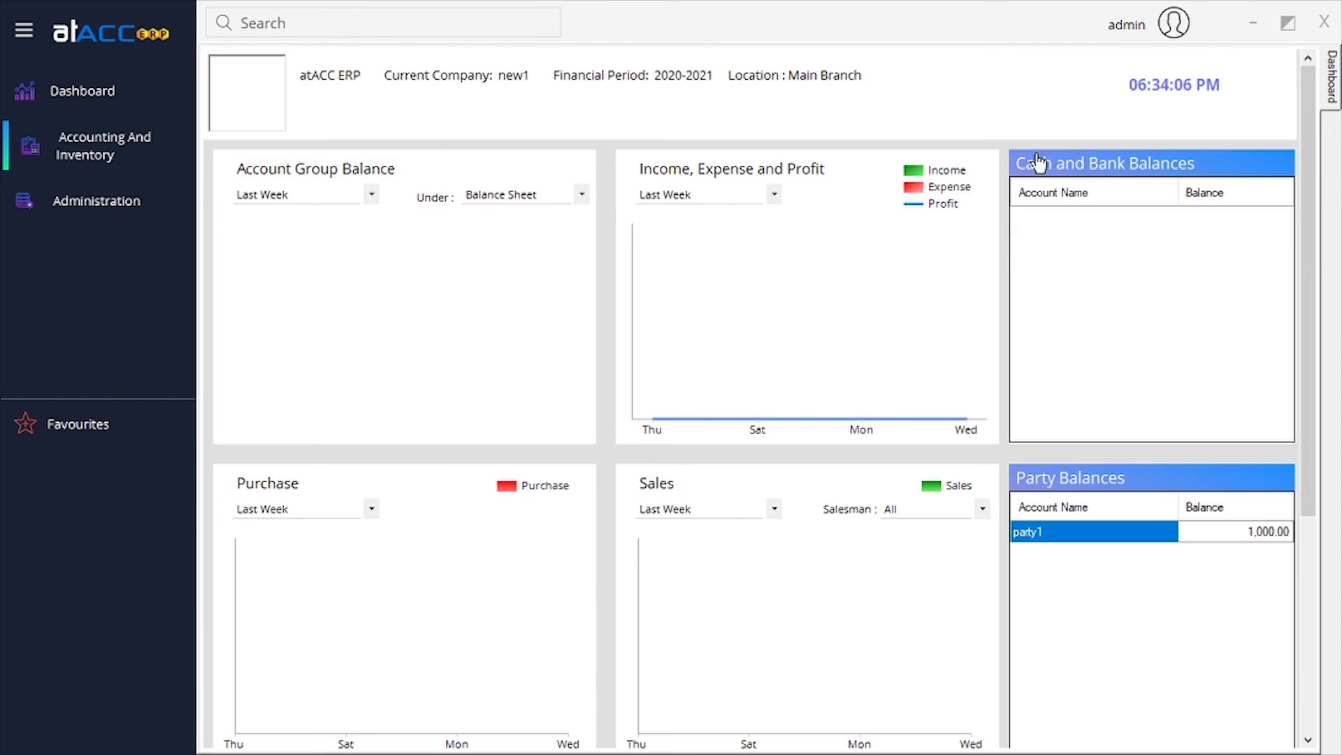
Start a Stock Receipt and load transfer ST1's pdt1 line into it.
left_click(155, 167)
mouse_move(258, 190)
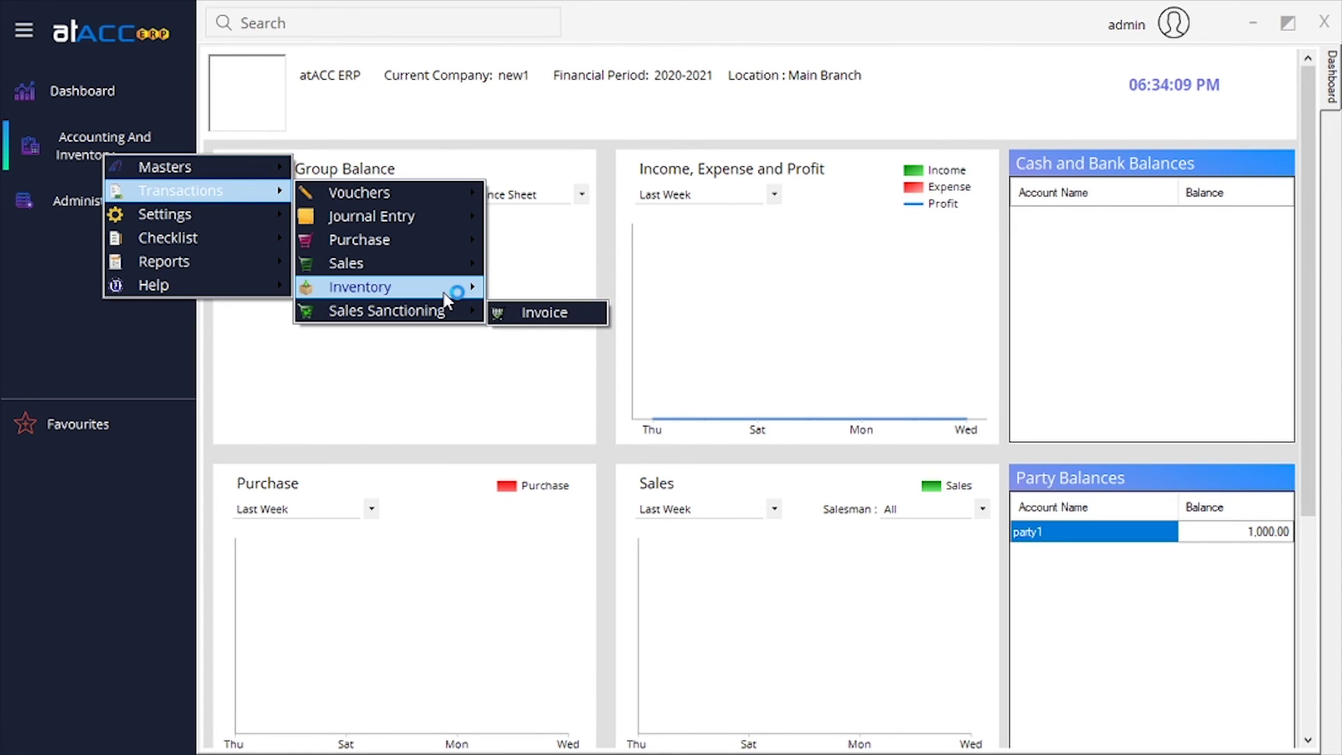
mouse_move(451, 288)
left_click(579, 410)
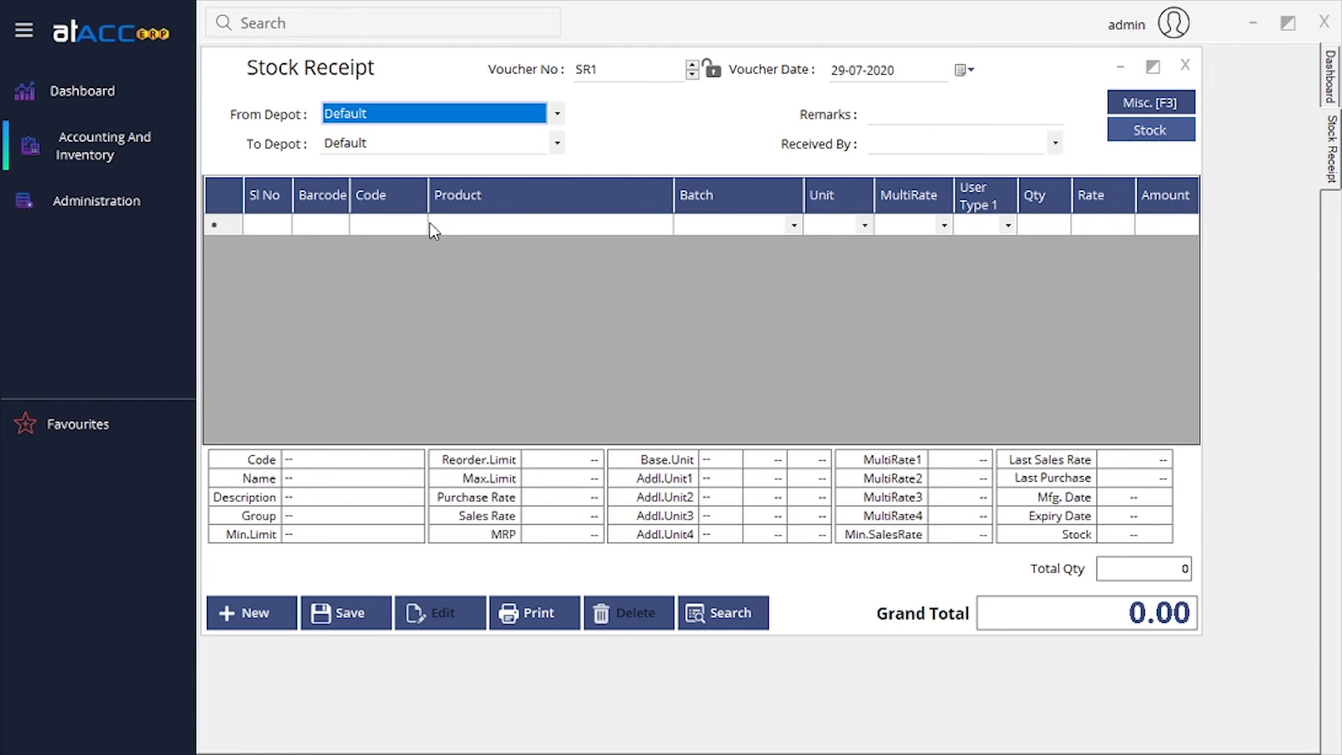
left_click(1147, 131)
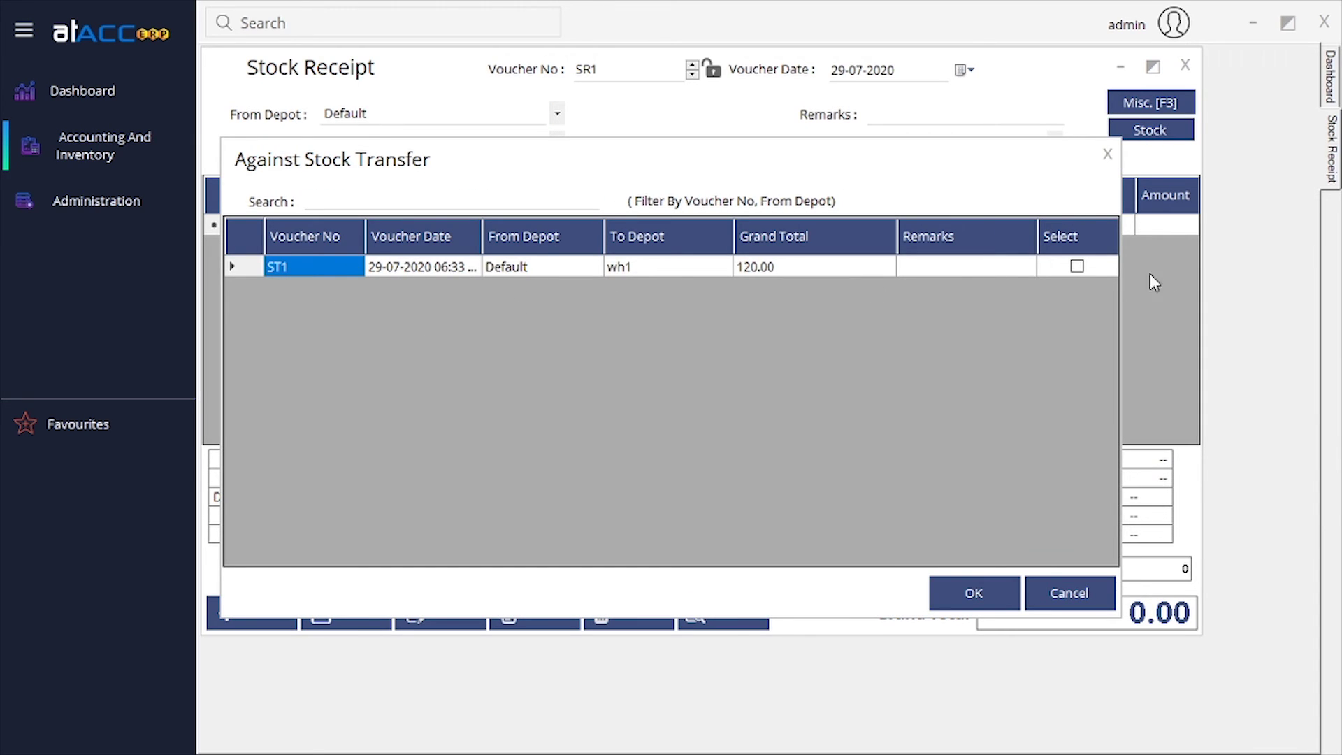
left_click(1077, 268)
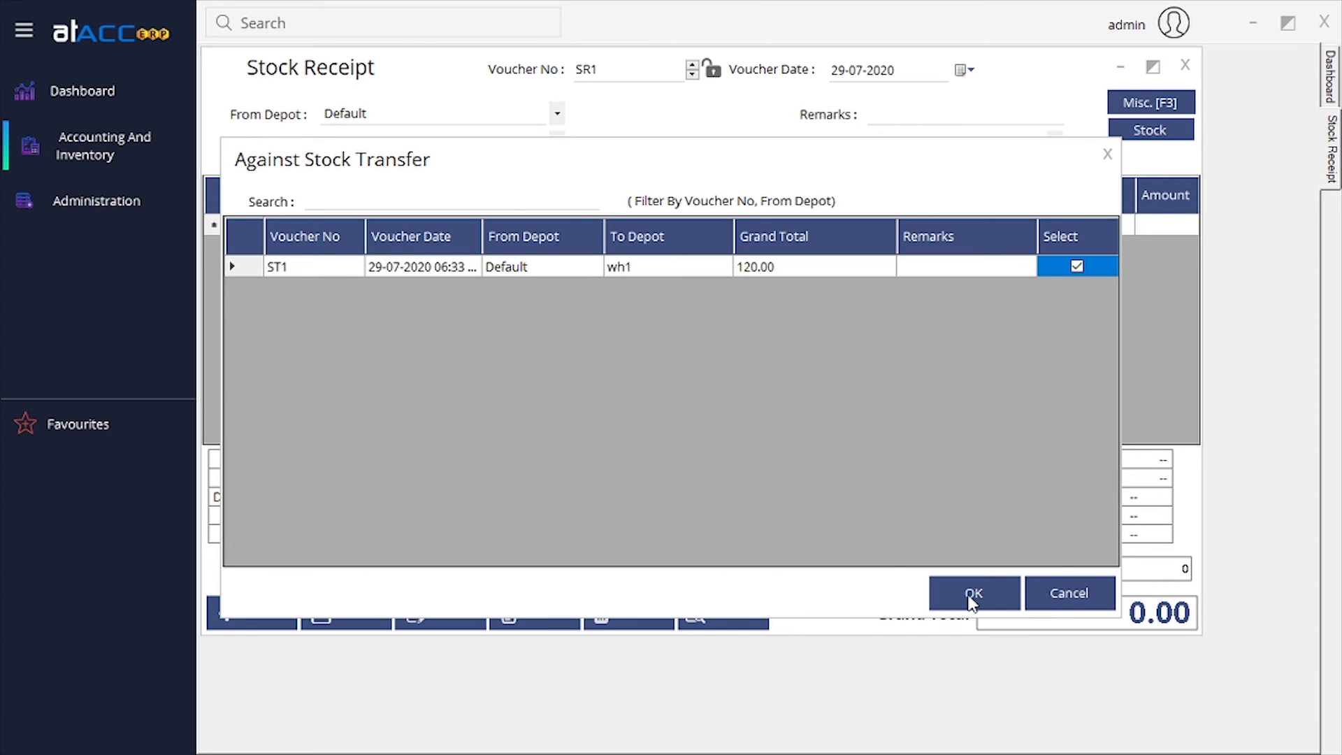
left_click(970, 596)
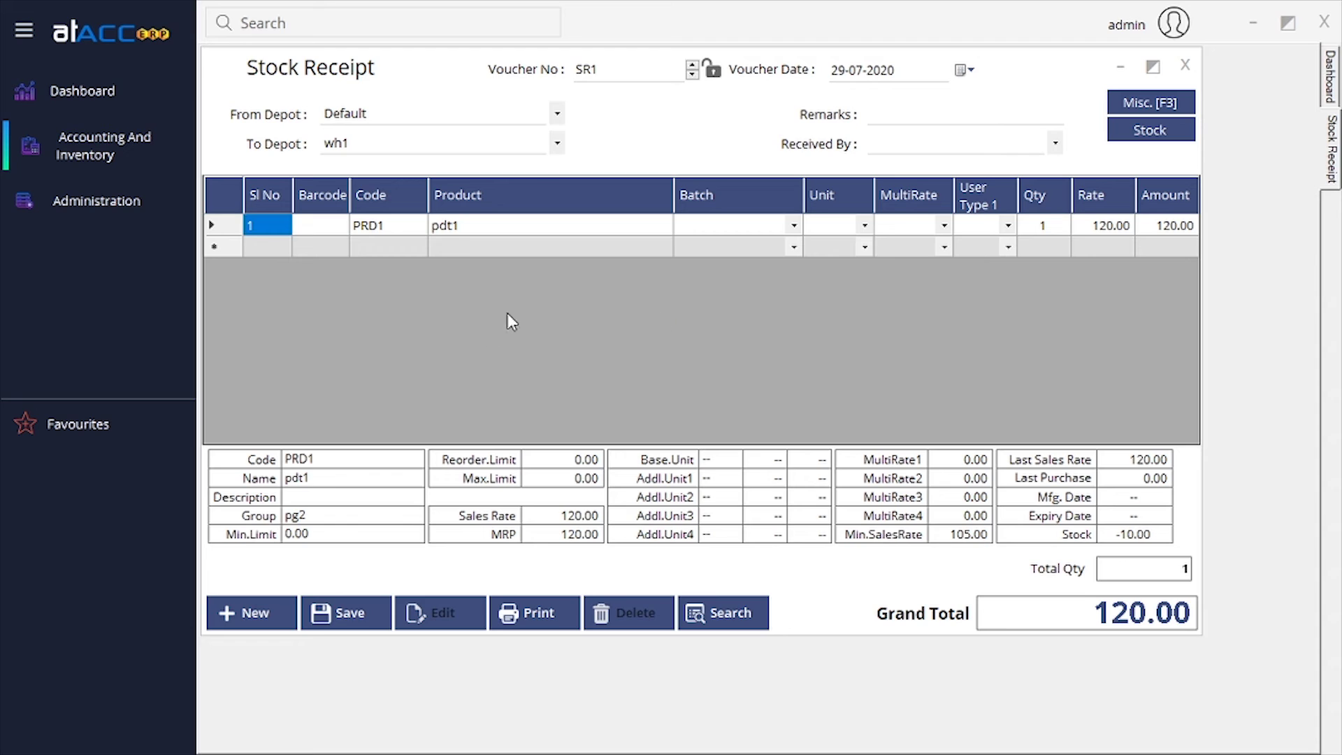
Record the receiving employee and save stock receipt SR1.
left_click(350, 613)
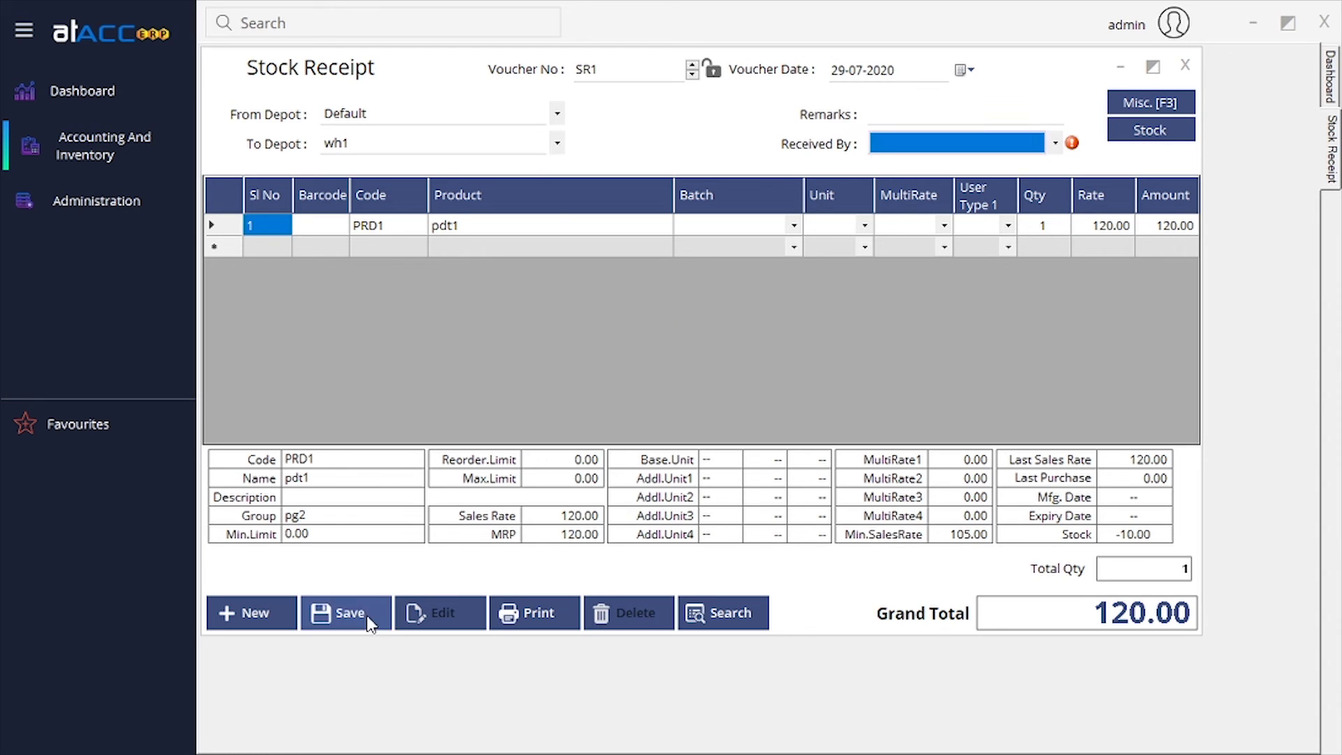
left_click(1060, 148)
left_click(1005, 170)
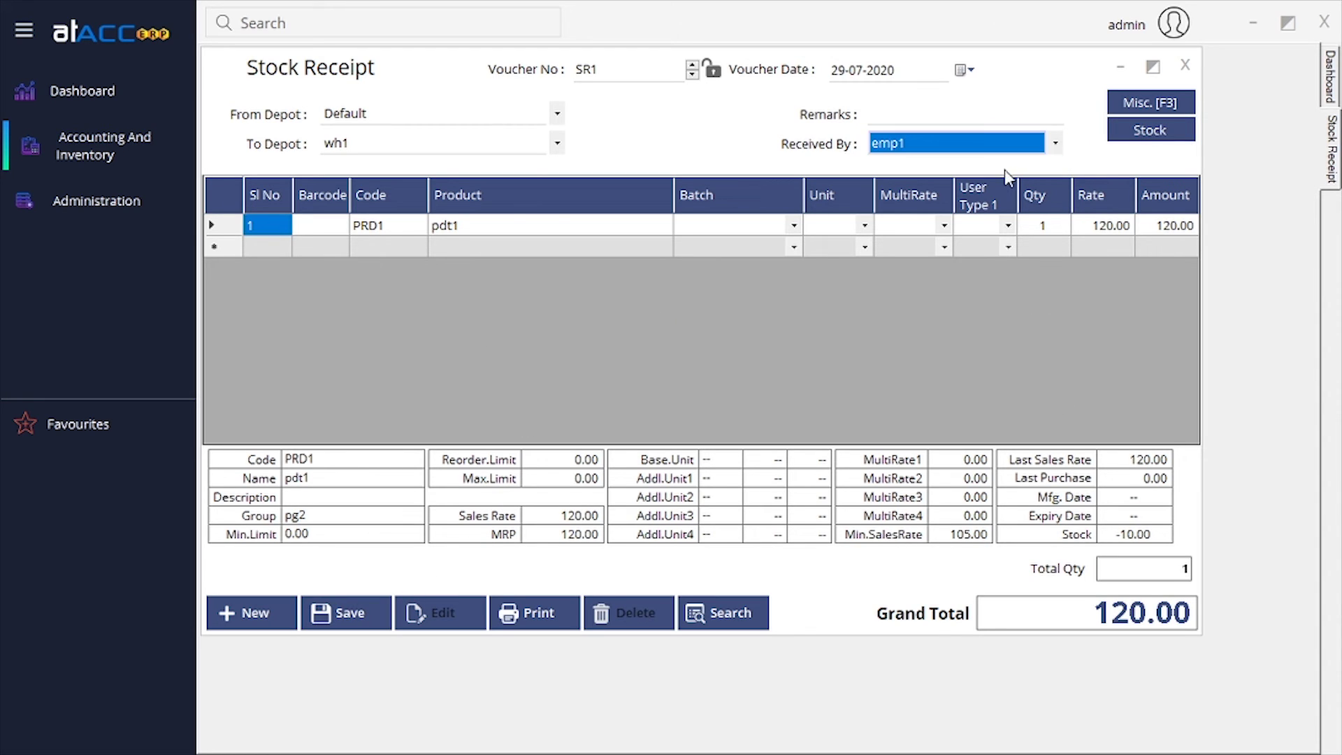
left_click(382, 622)
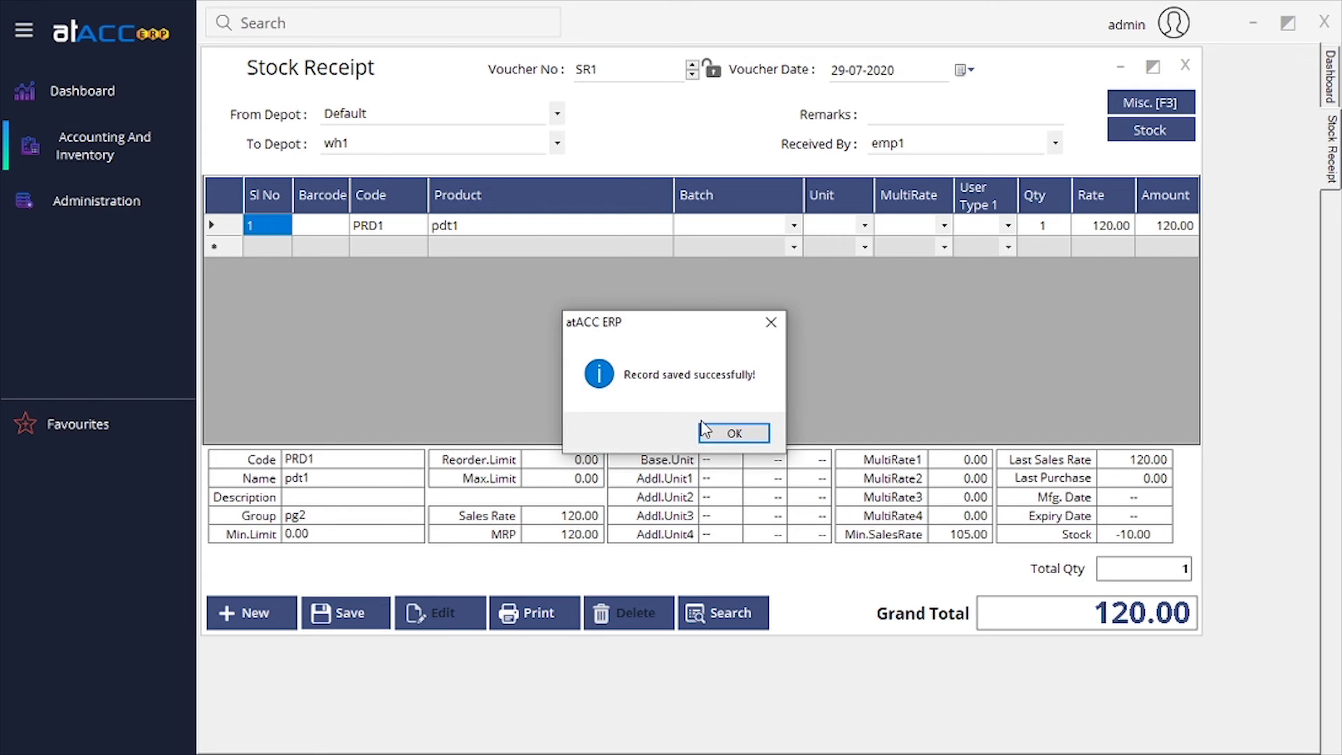
left_click(705, 428)
left_click(1185, 65)
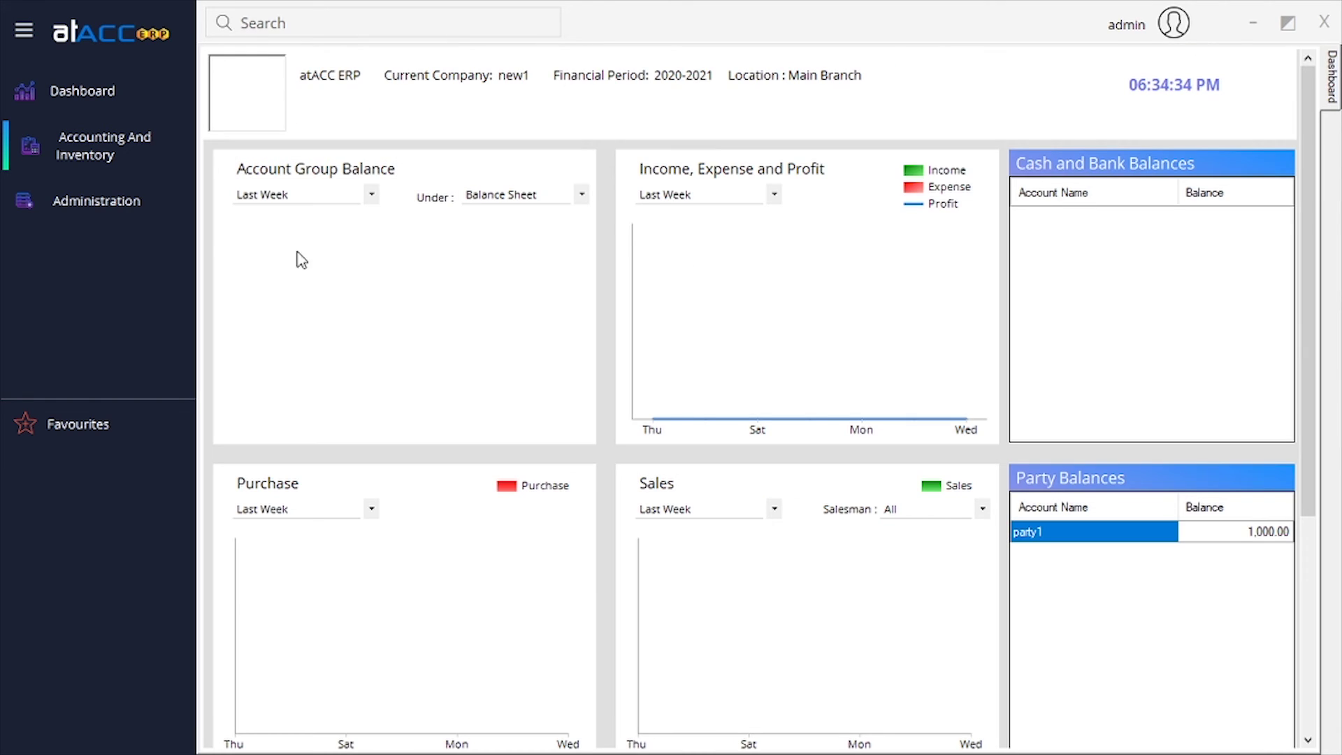
Start a new Bundling voucher (BND1) and set it to Bundle mode.
left_click(143, 170)
mouse_move(178, 205)
mouse_move(434, 302)
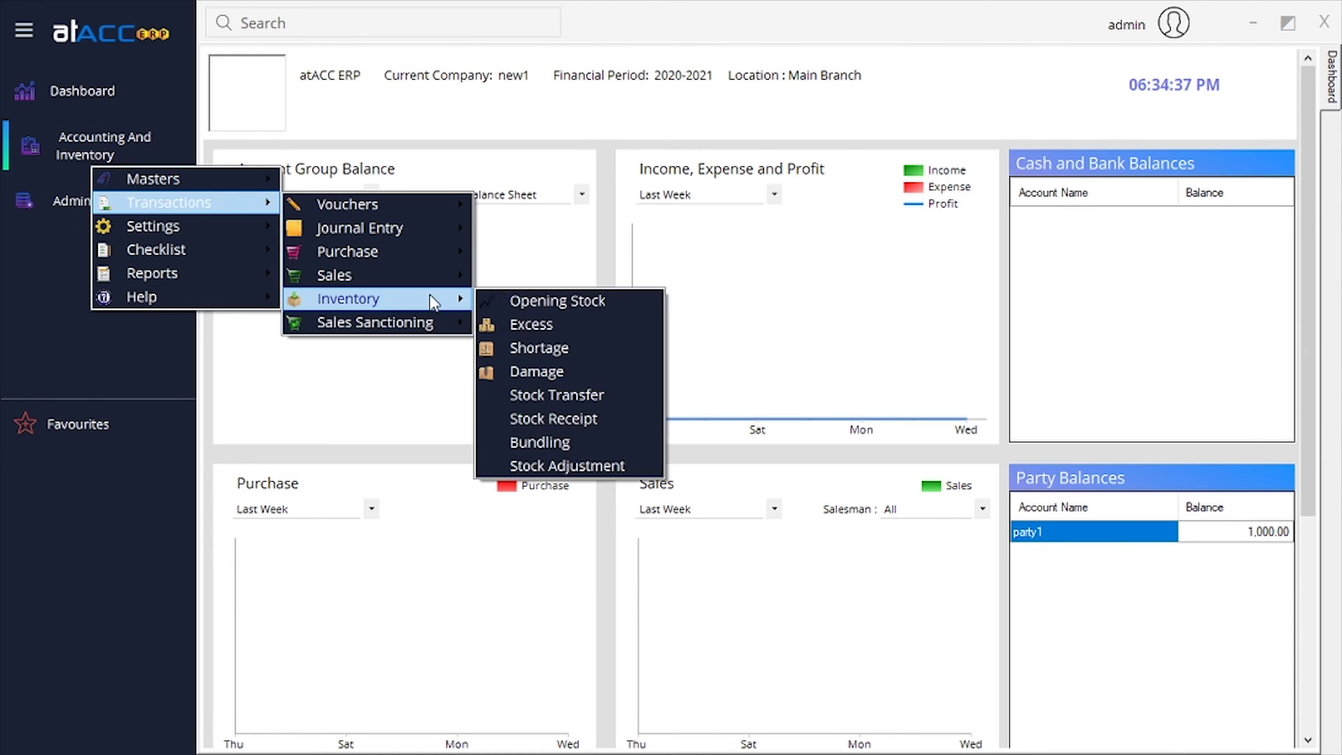
left_click(590, 444)
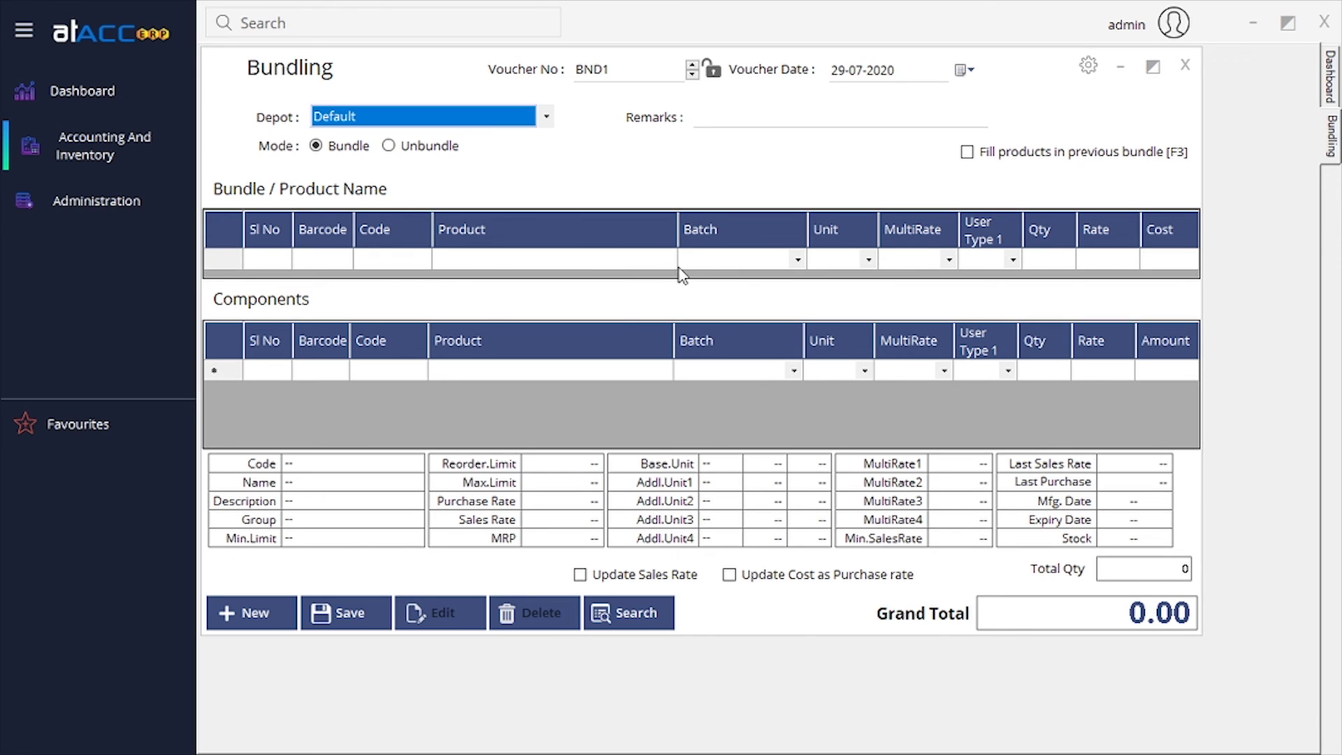
left_click(639, 261)
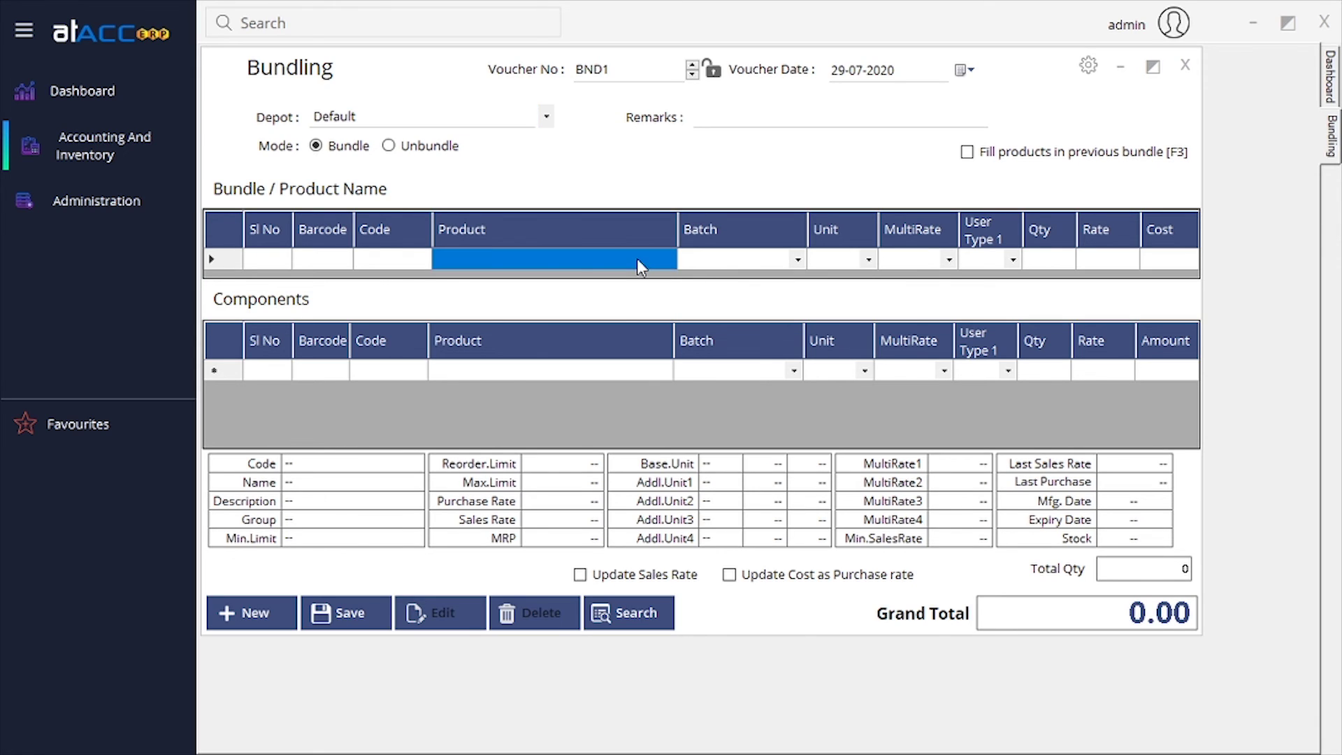
left_click(422, 148)
left_click(359, 150)
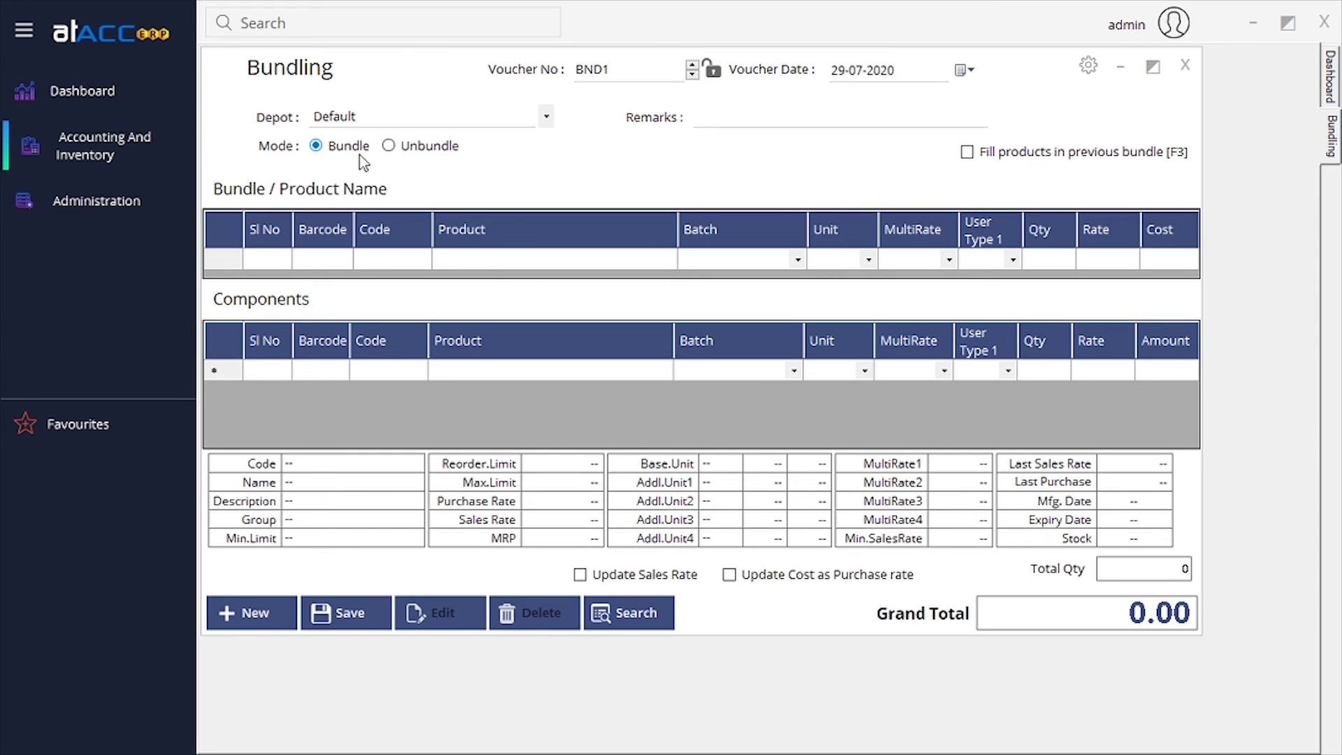
Enter pdt1 as the bundle product with quantity 1, then close the Bundling voucher.
left_click(503, 262)
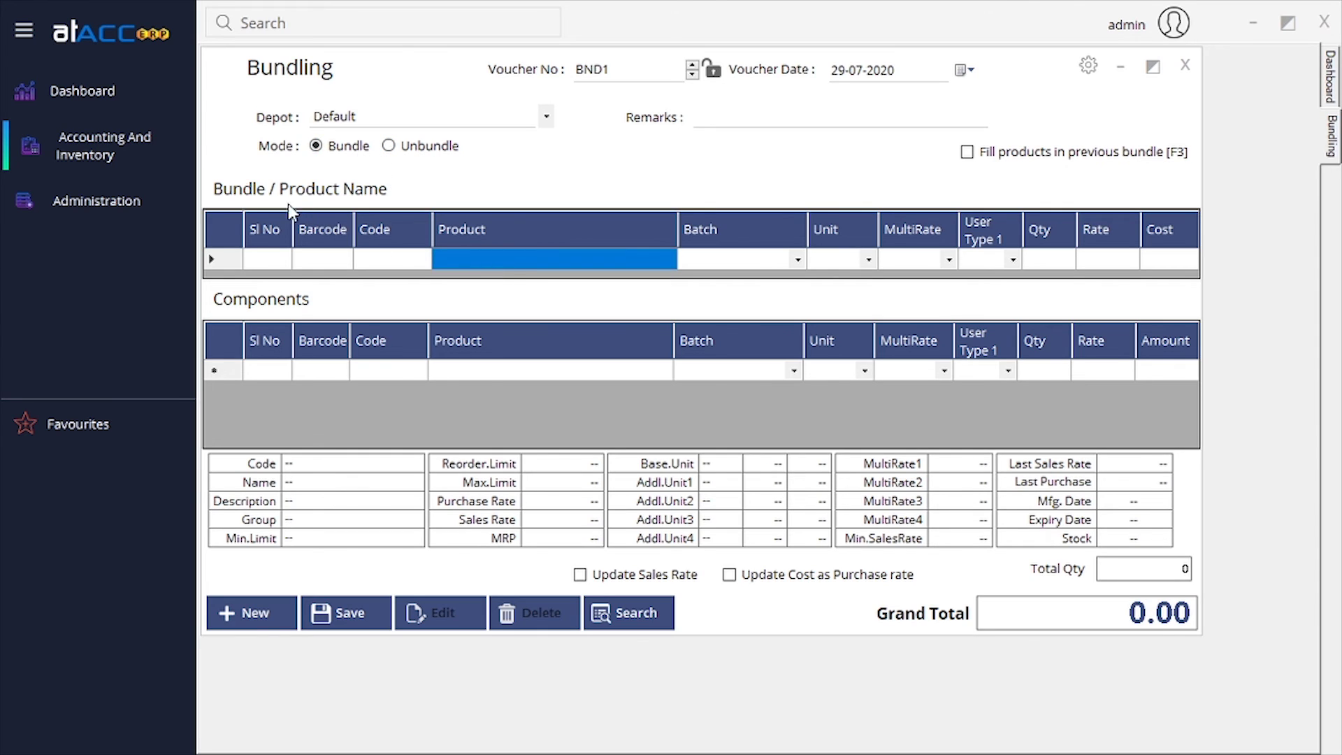
left_click(604, 254)
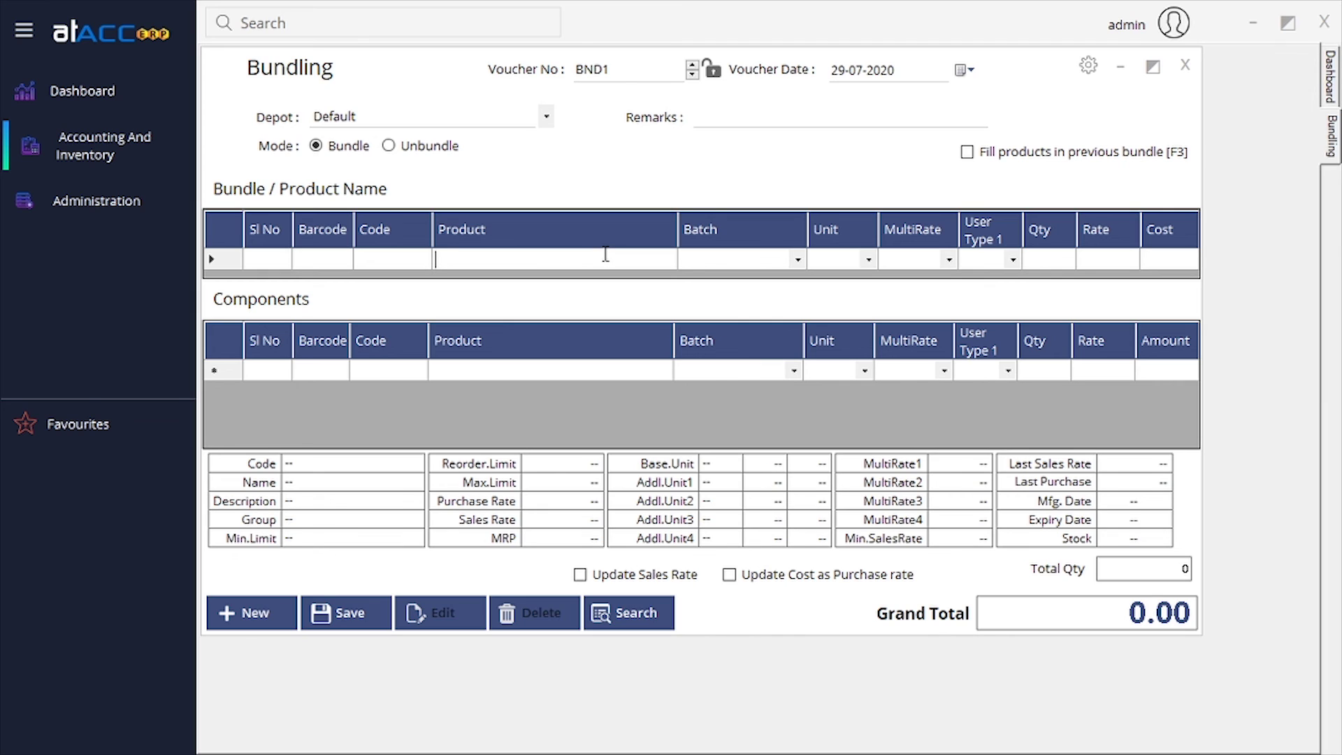
type("p")
key("Return")
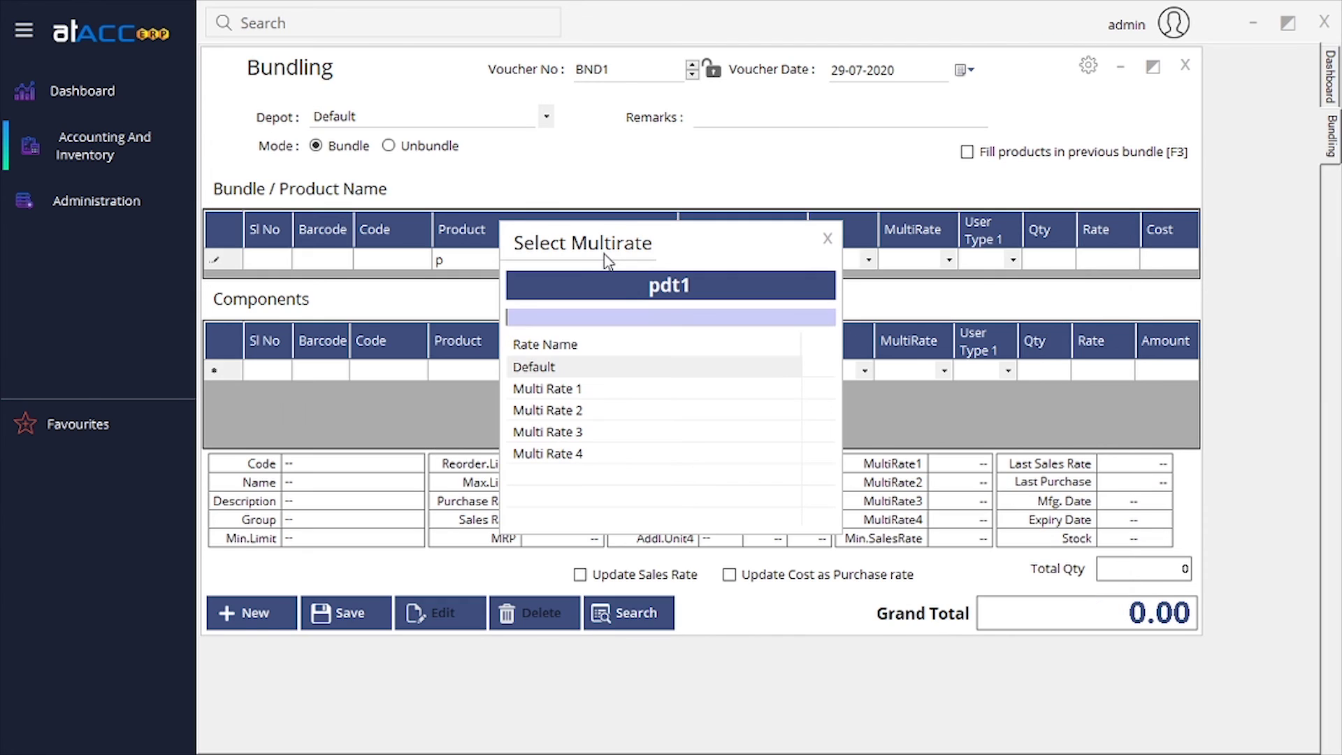
left_click(827, 238)
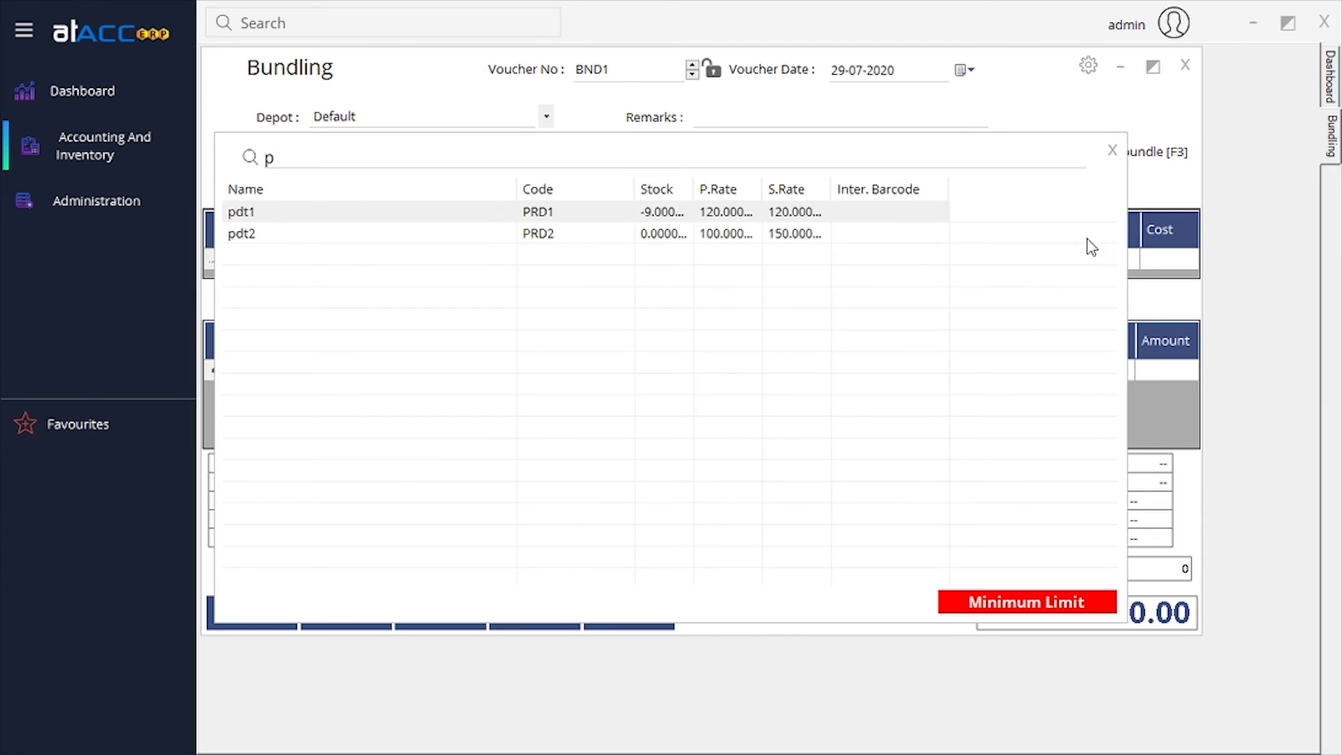
left_click(1112, 150)
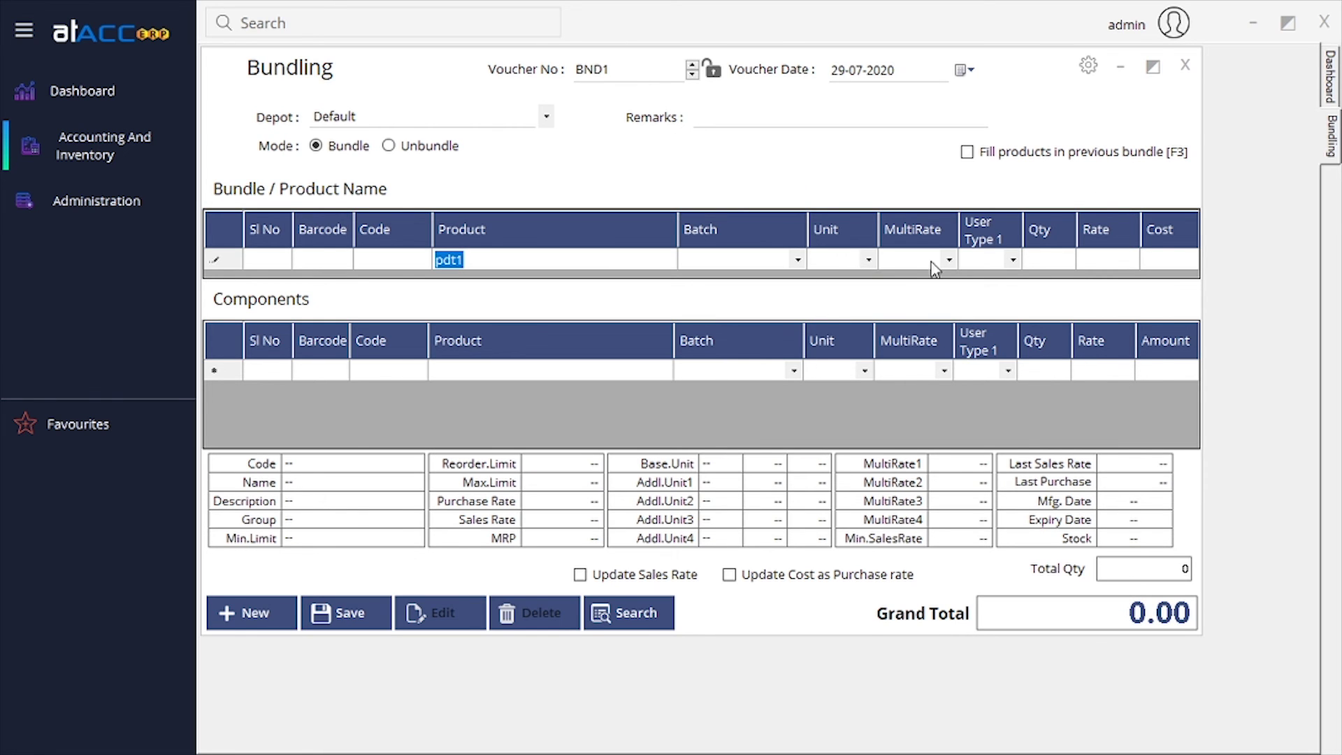
left_click(1037, 262)
key("Return")
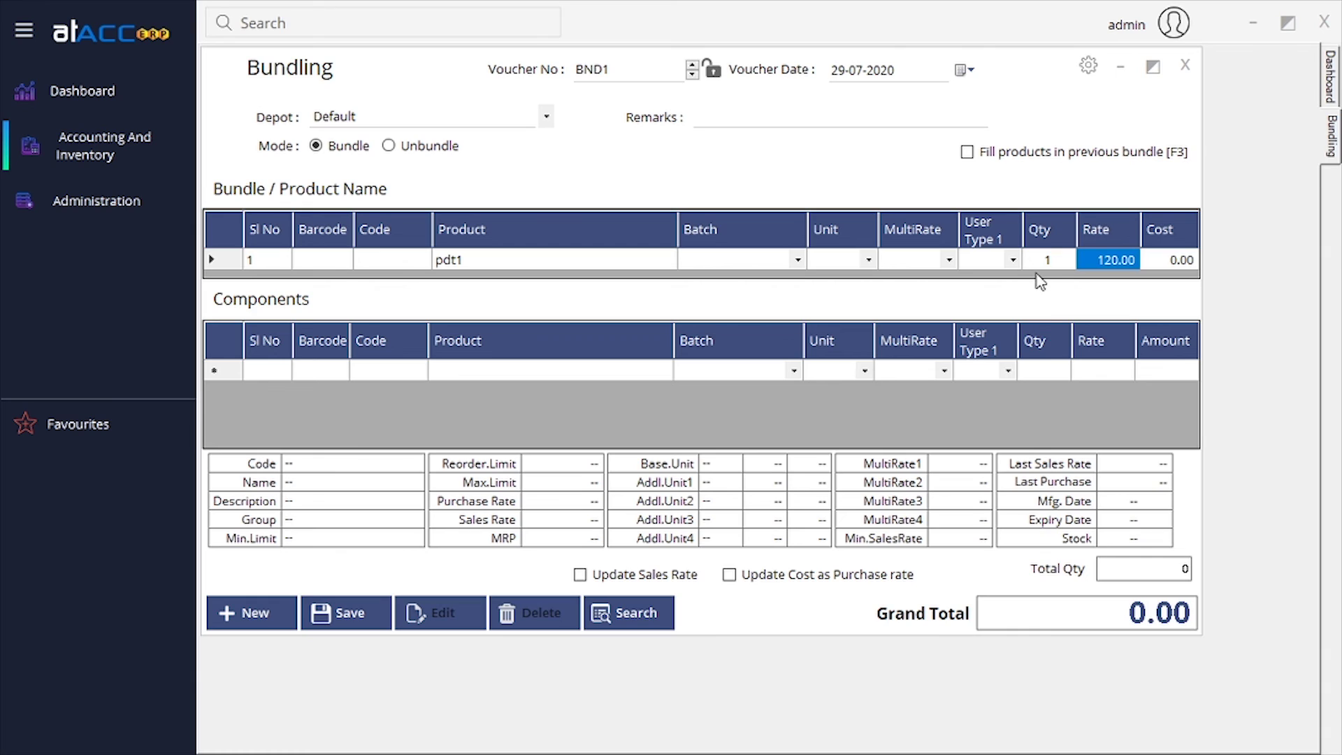
key("Return")
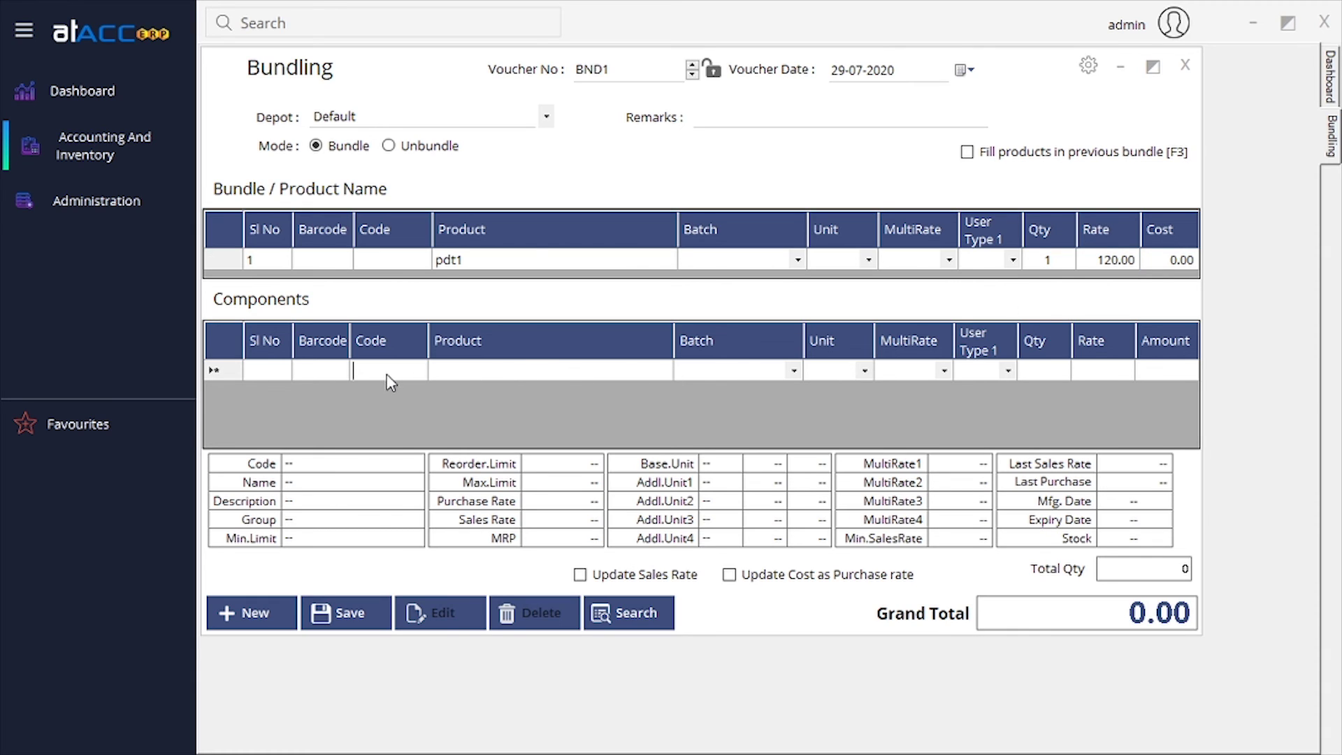
left_click(528, 368)
left_click(1193, 75)
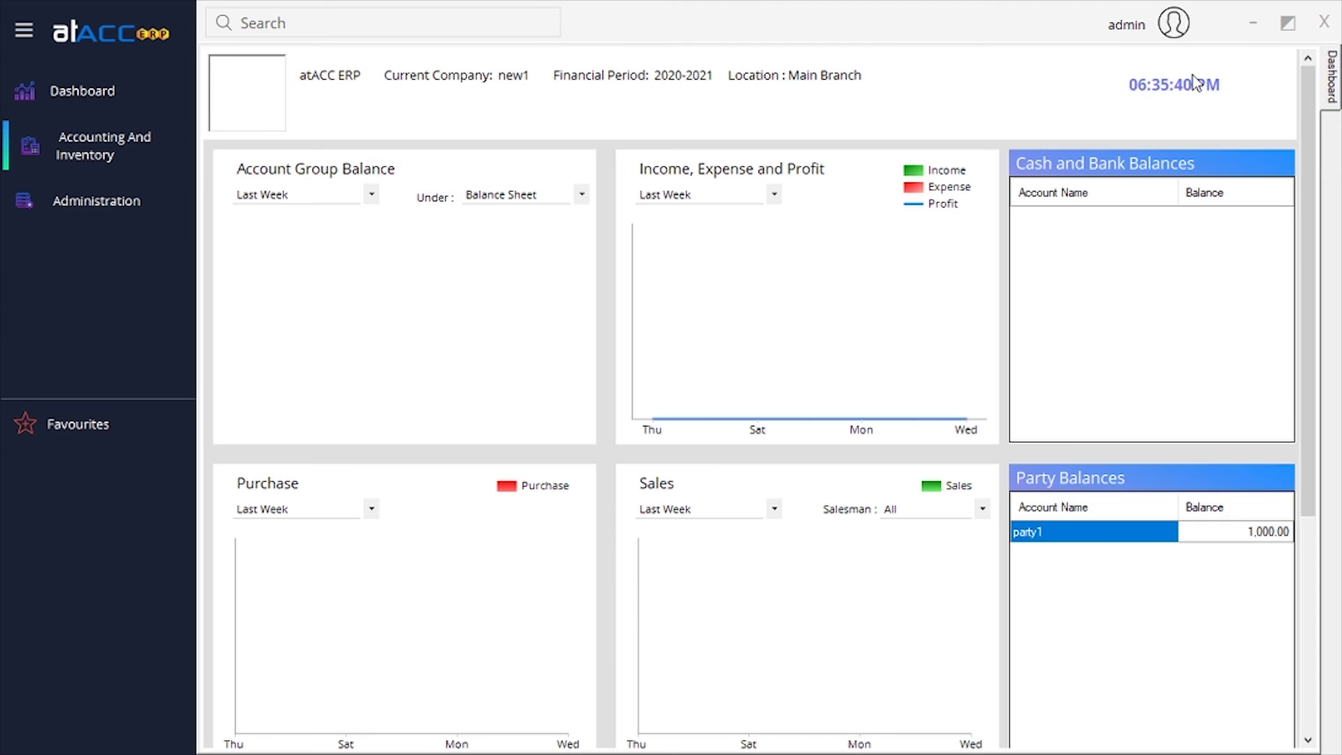
left_click(147, 166)
mouse_move(175, 194)
mouse_move(408, 297)
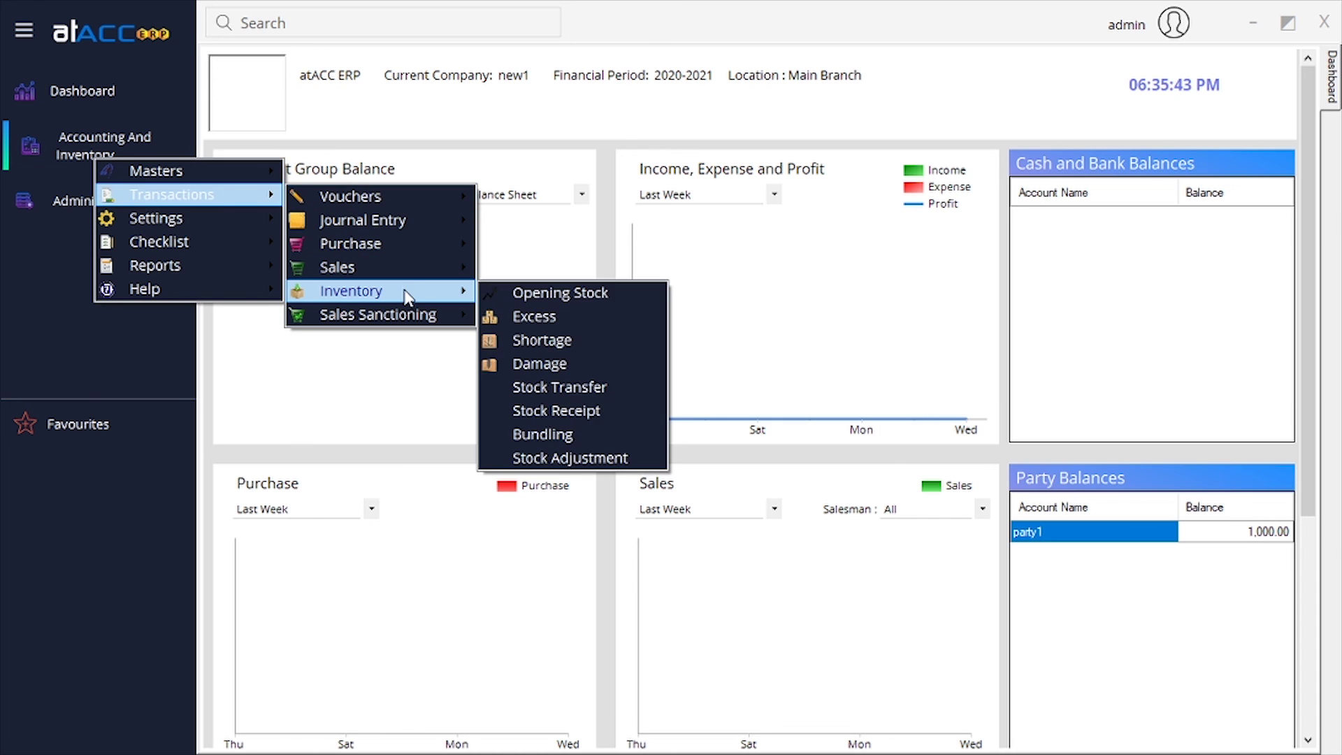
left_click(559, 458)
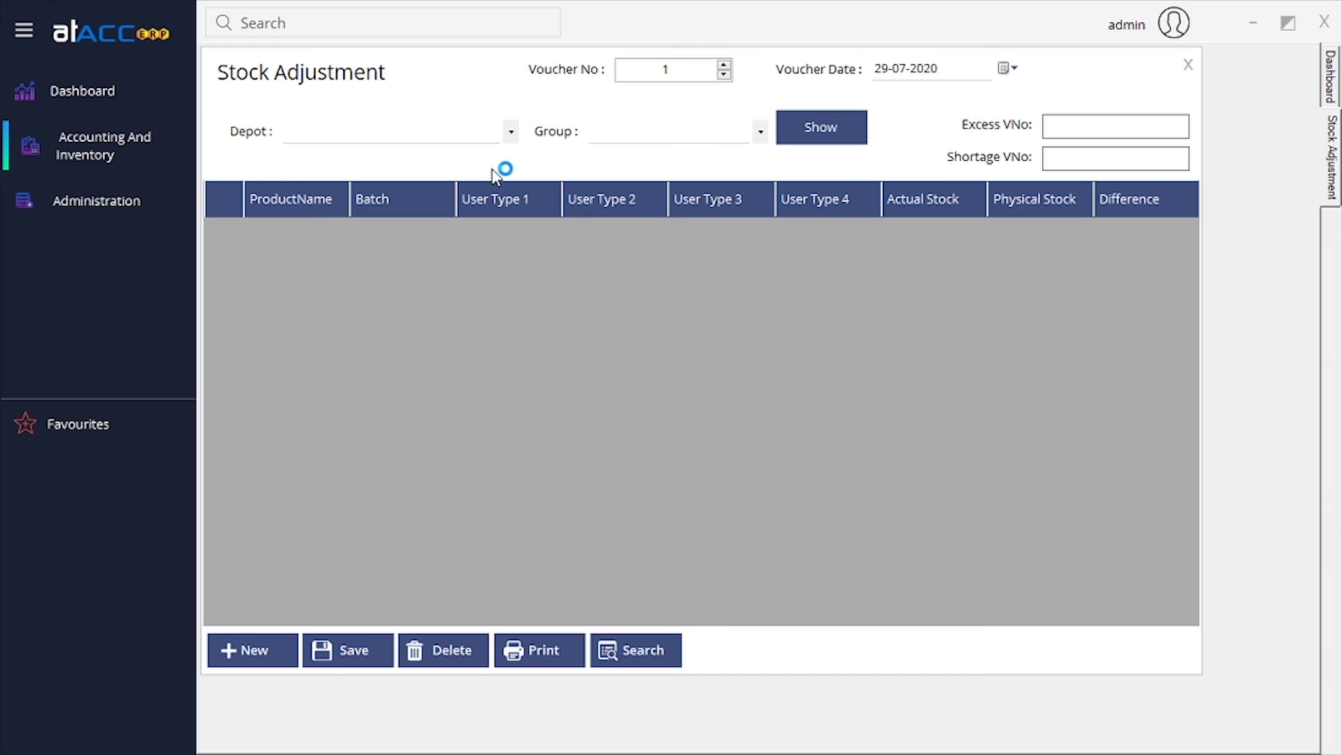
left_click(512, 132)
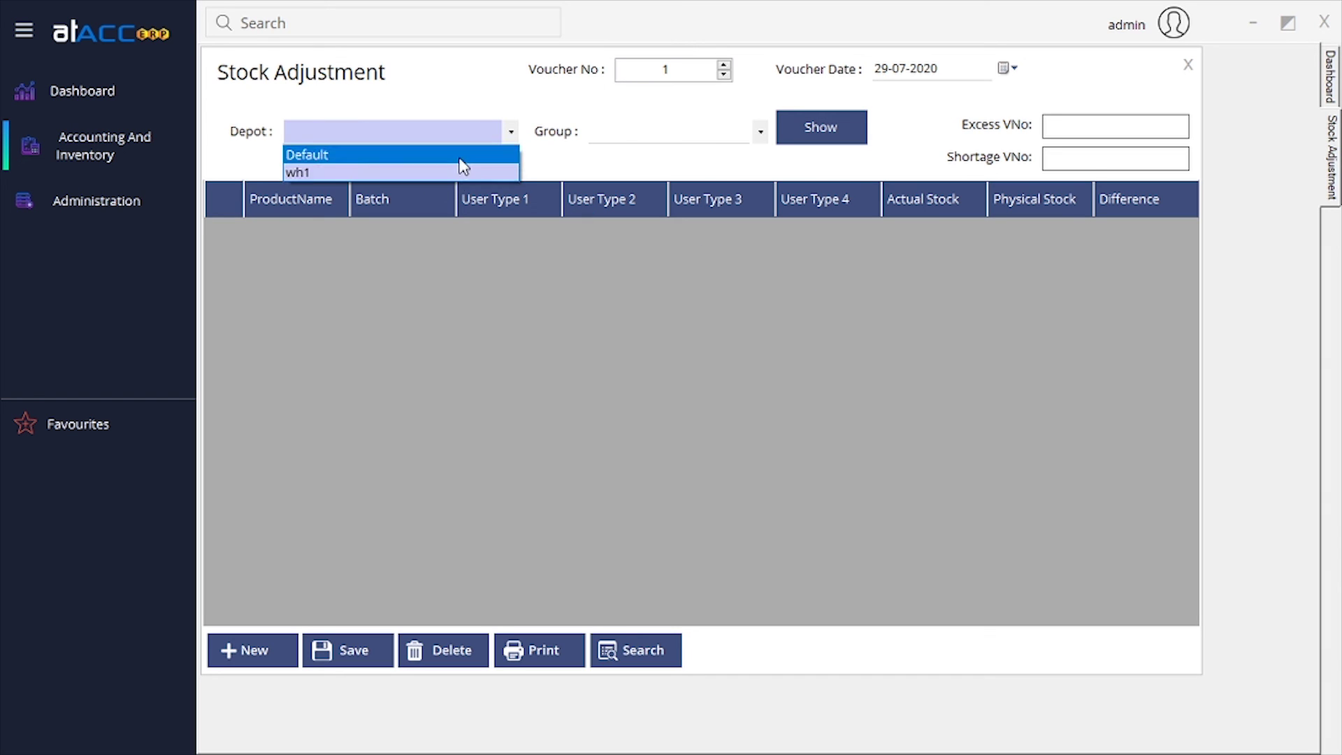
left_click(462, 157)
left_click(761, 132)
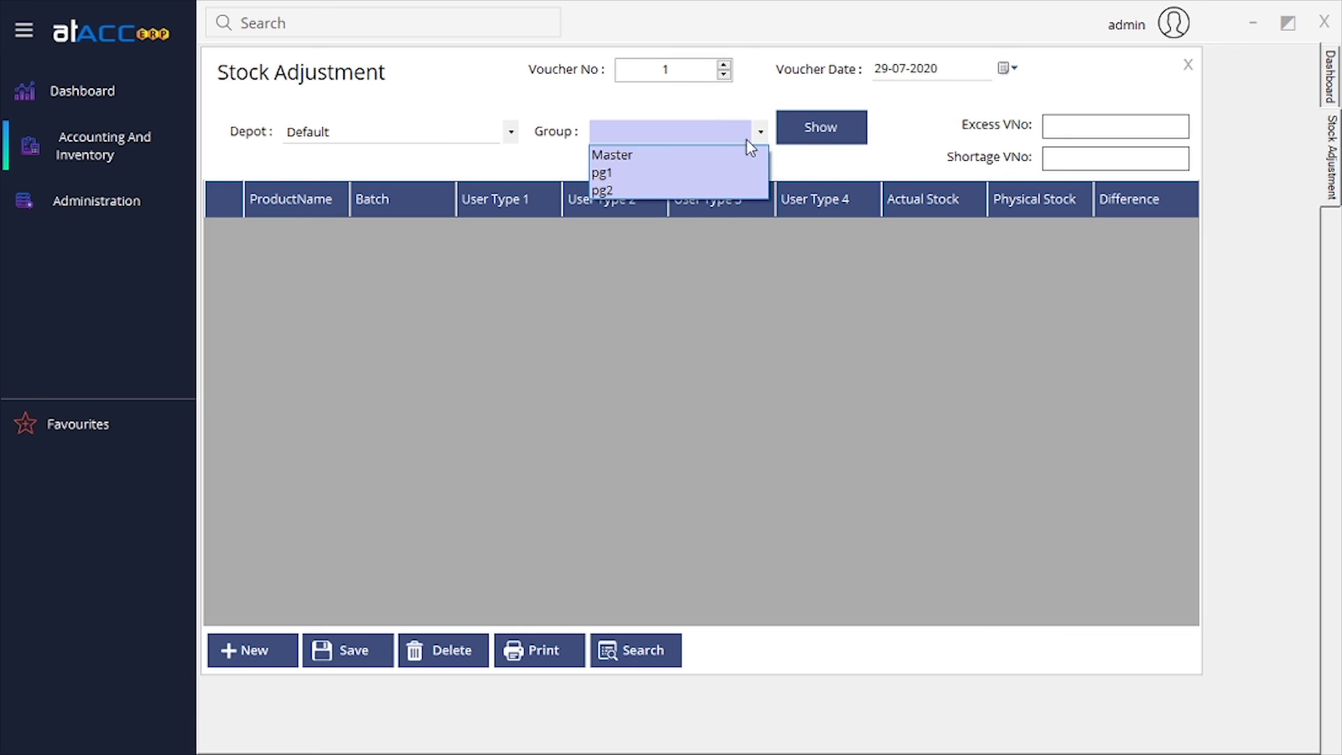
left_click(677, 149)
left_click(815, 140)
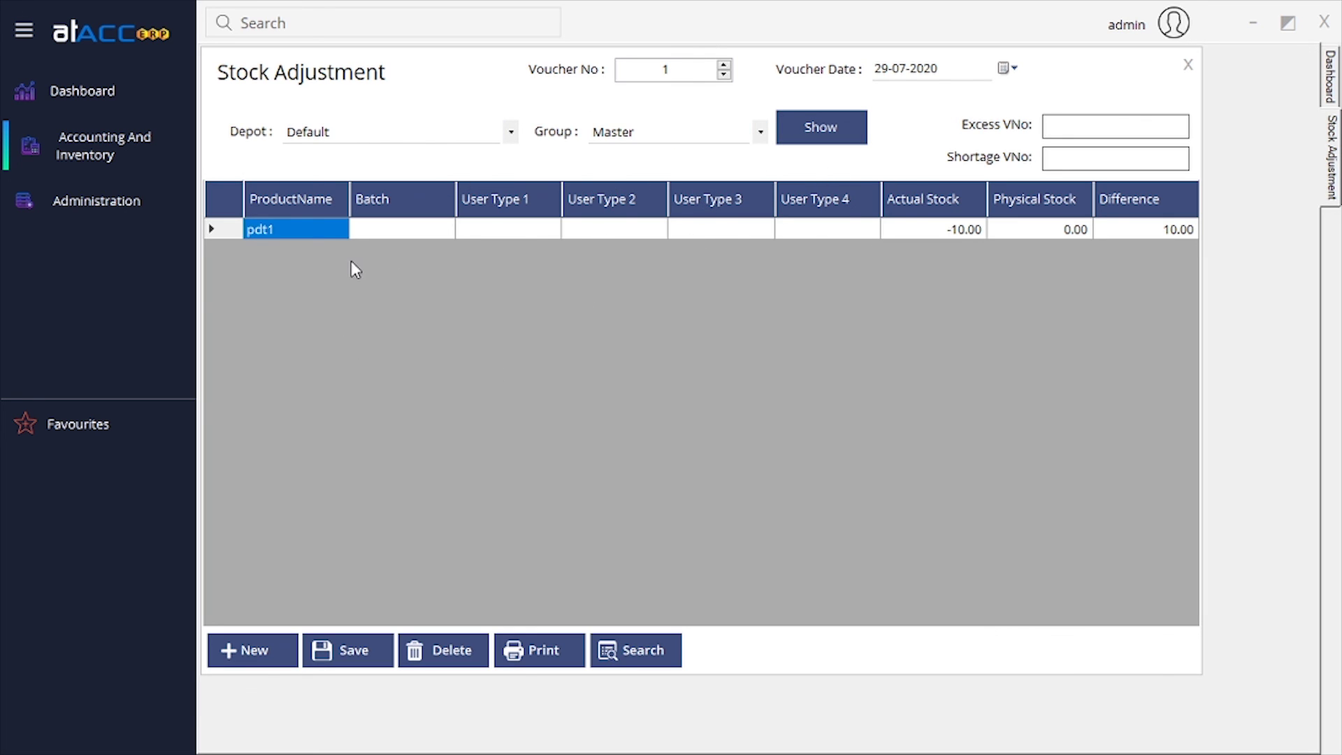
left_click(957, 236)
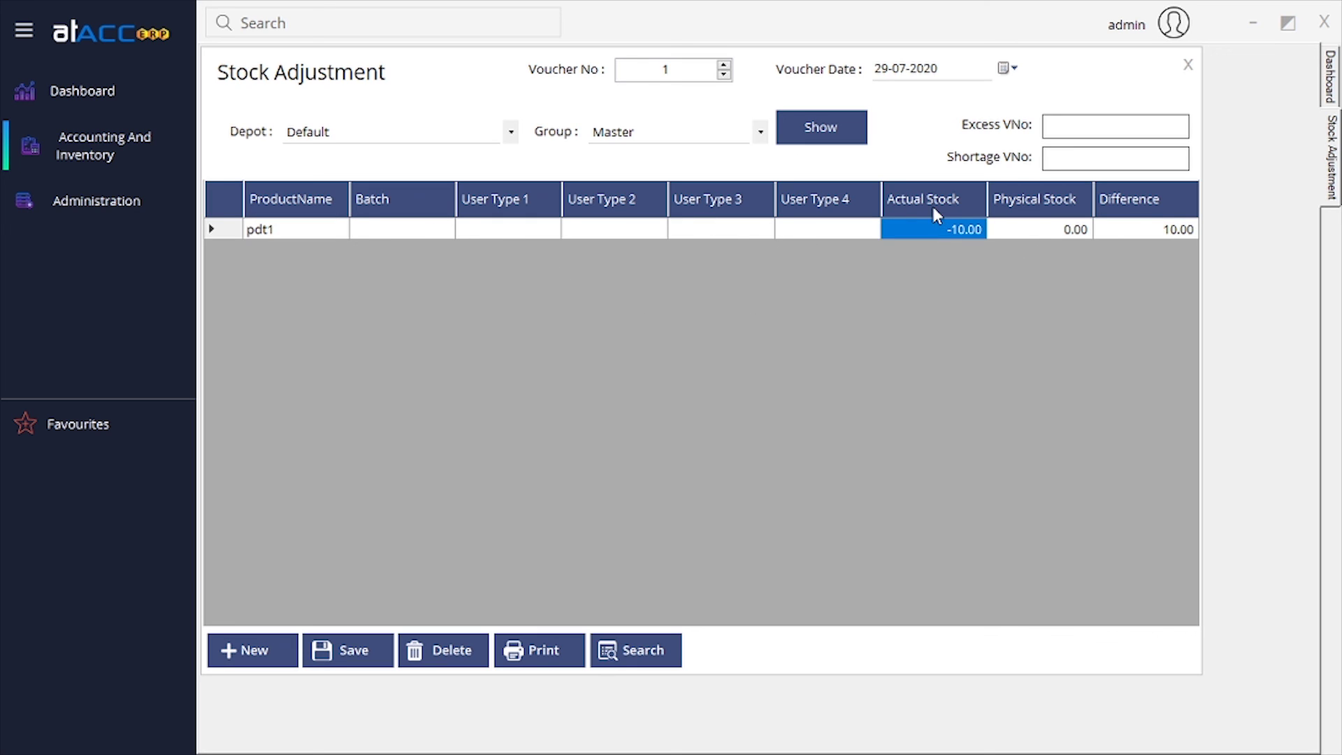
left_click(1068, 230)
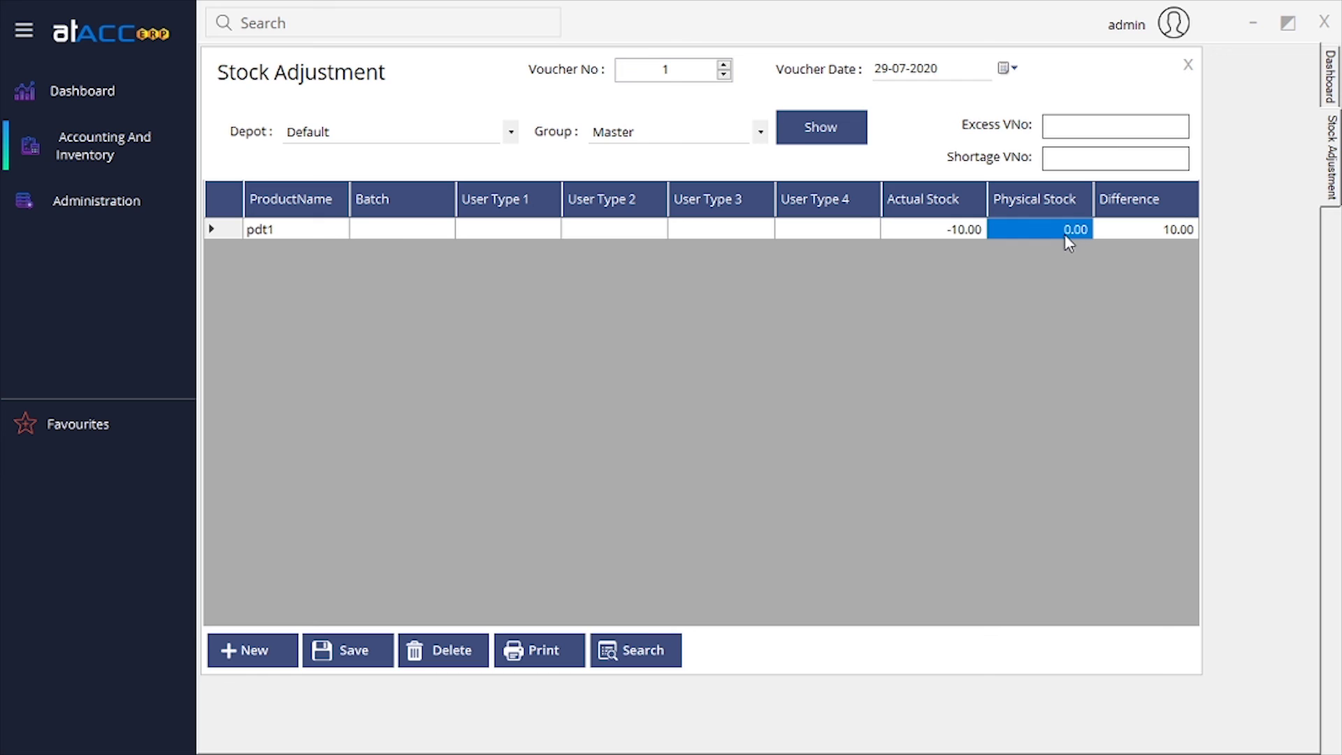
left_click(1066, 233)
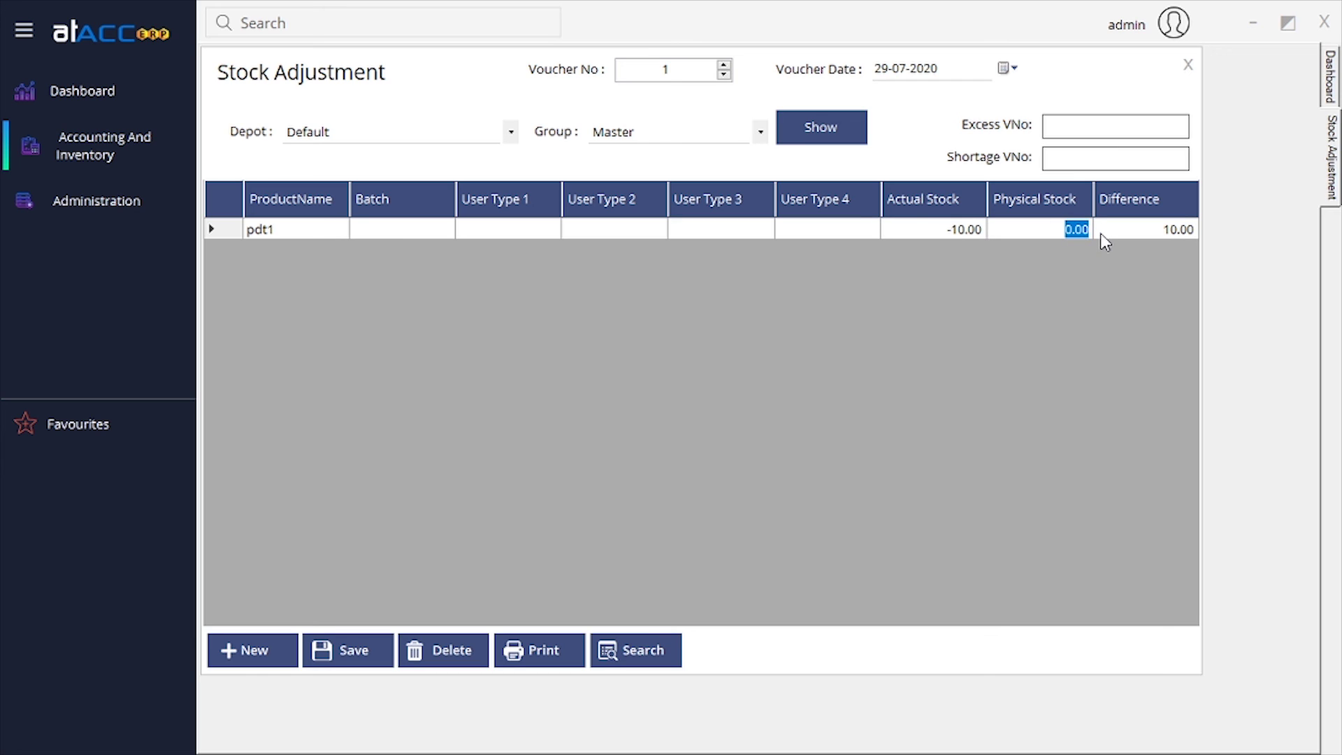
type("10")
double_click(1068, 229)
type("20")
key("Return")
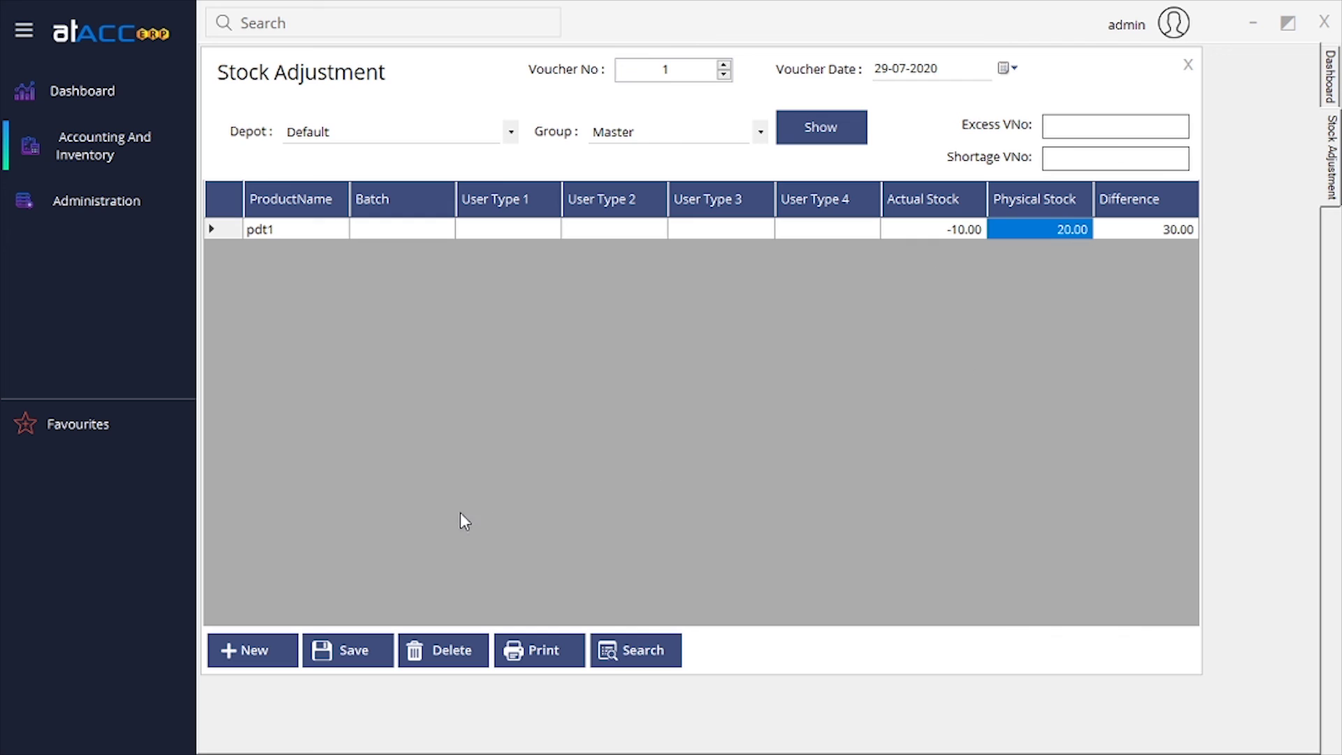
left_click(1187, 65)
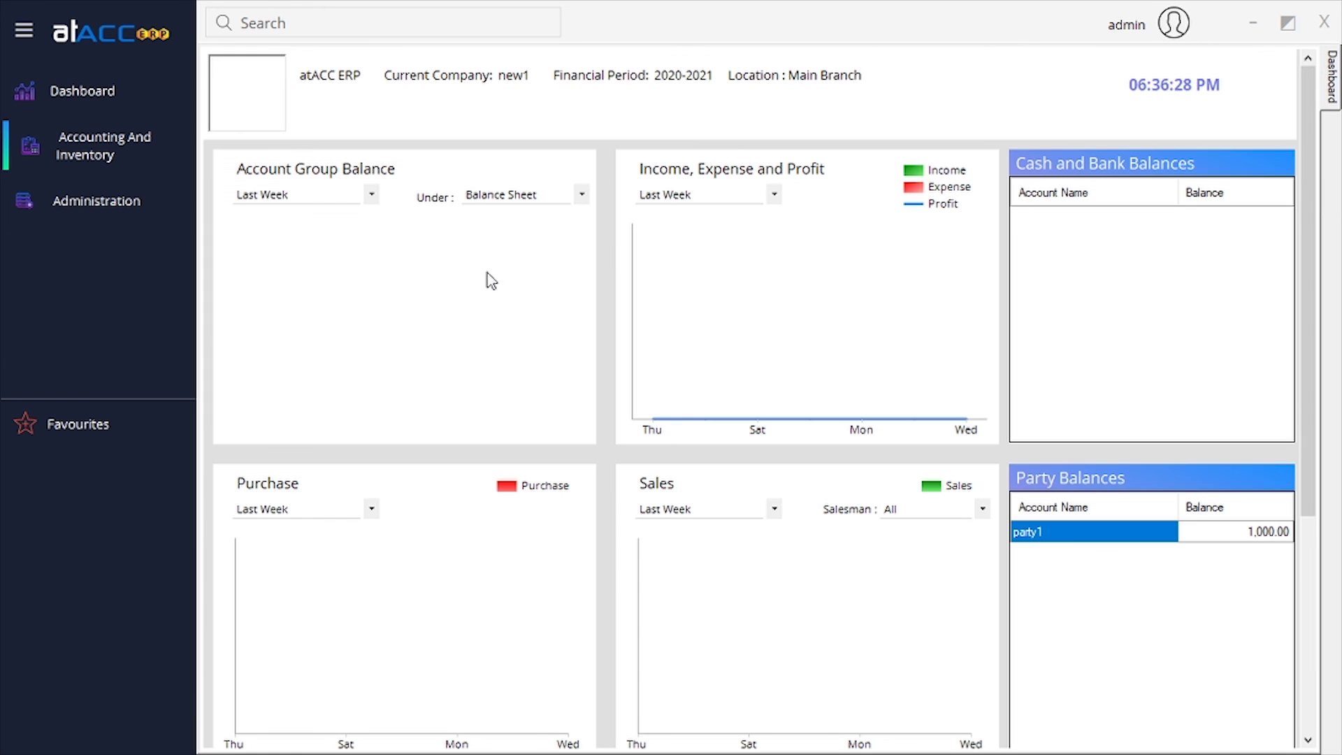
Open Sales Sanctioning for invoices and list those dated 29-07-2020.
left_click(144, 137)
mouse_move(209, 174)
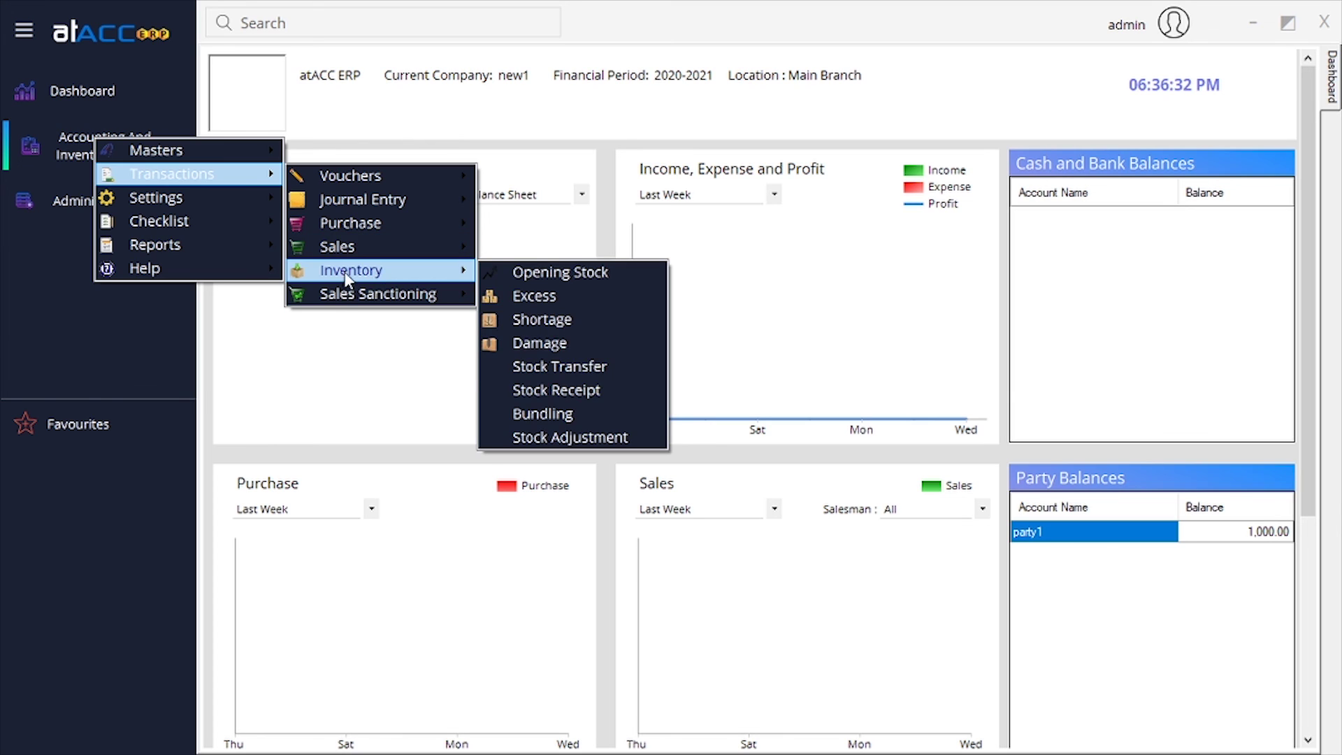
mouse_move(364, 299)
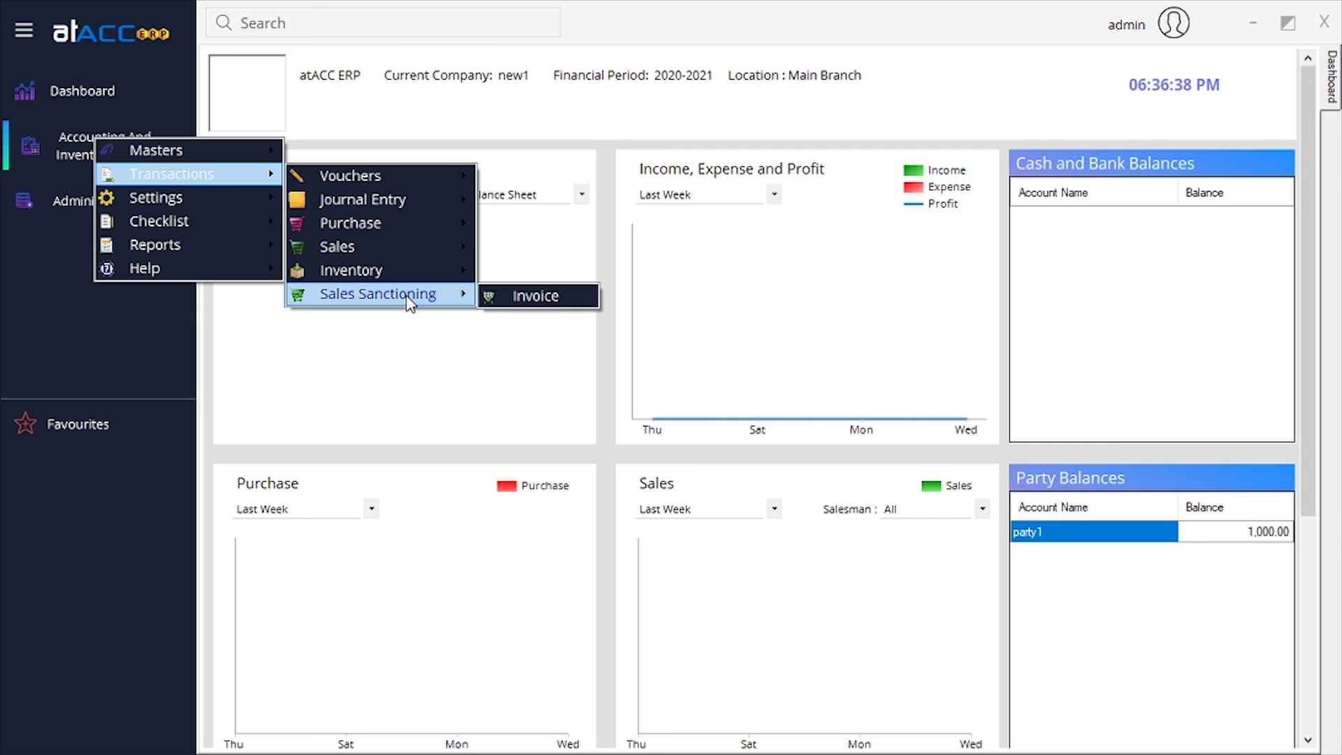
left_click(524, 296)
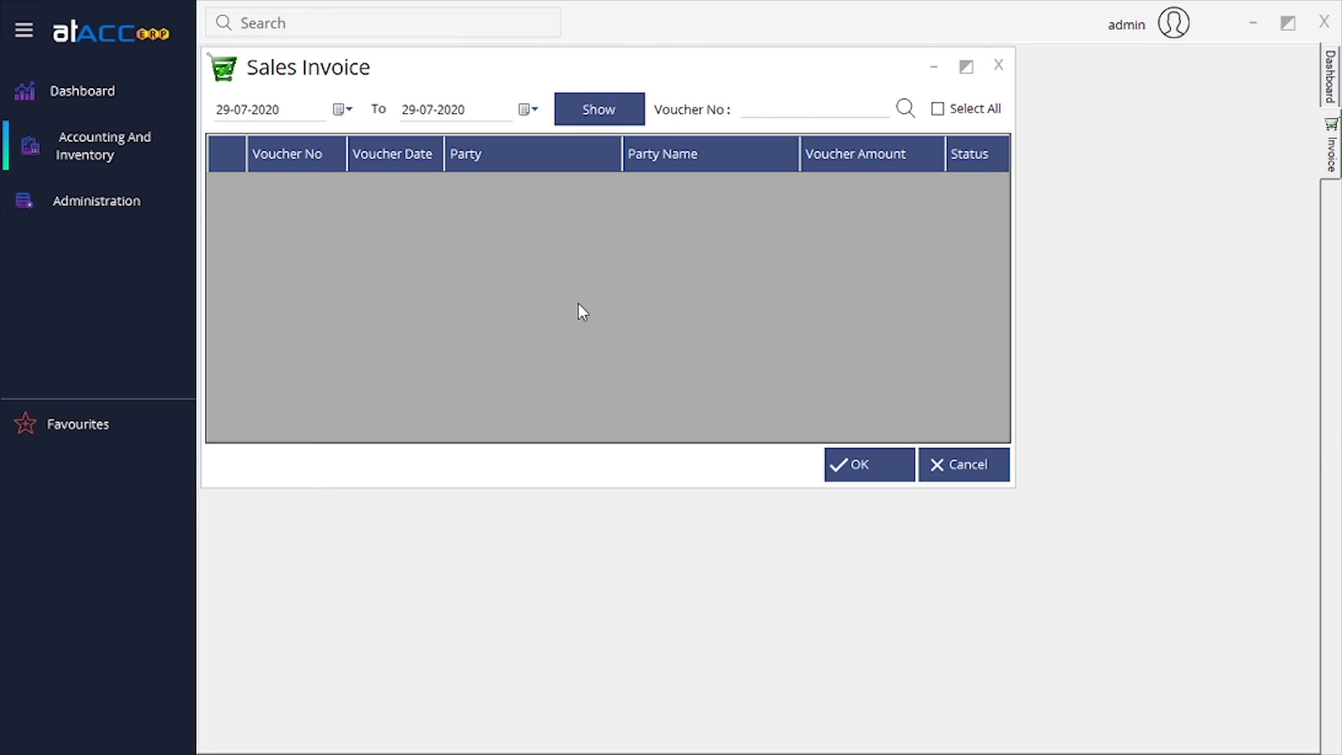
left_click(593, 103)
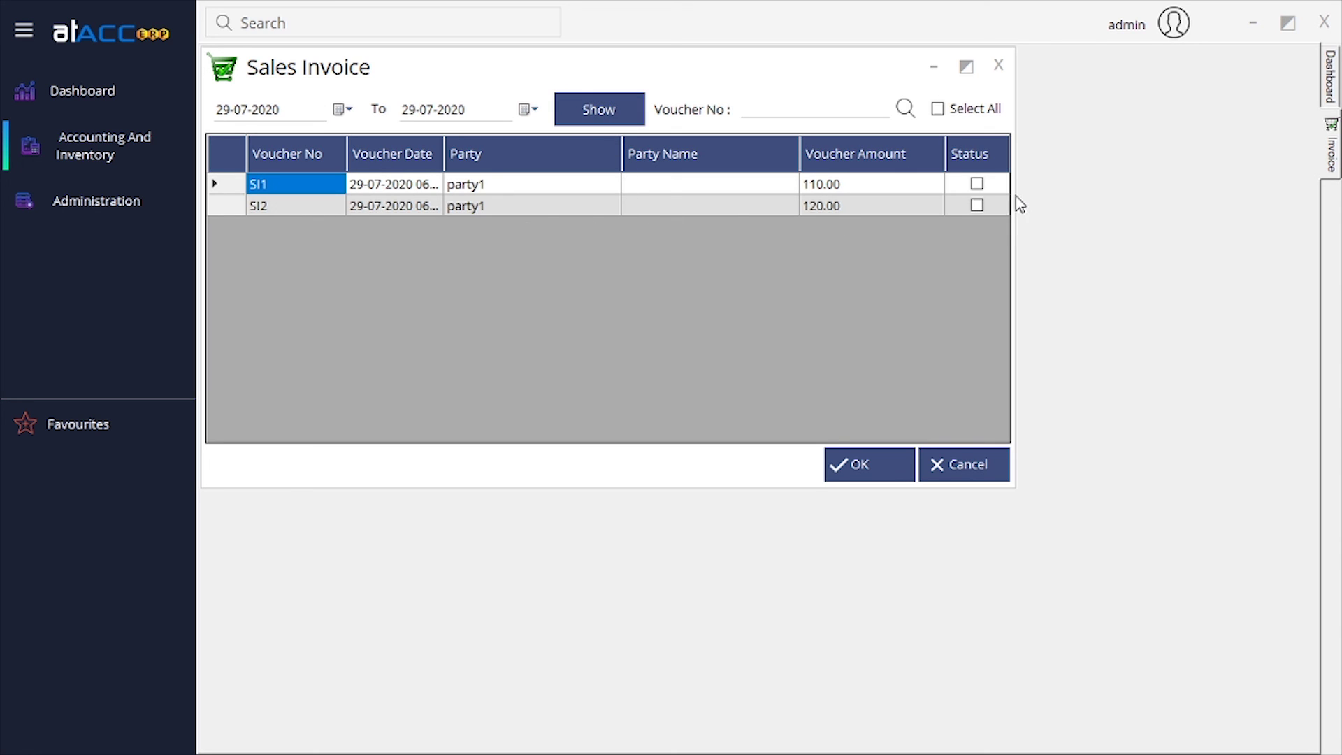
Sanction invoices SI1 and SI2 and acknowledge both confirmation messages.
left_click(976, 184)
left_click(976, 205)
left_click(870, 475)
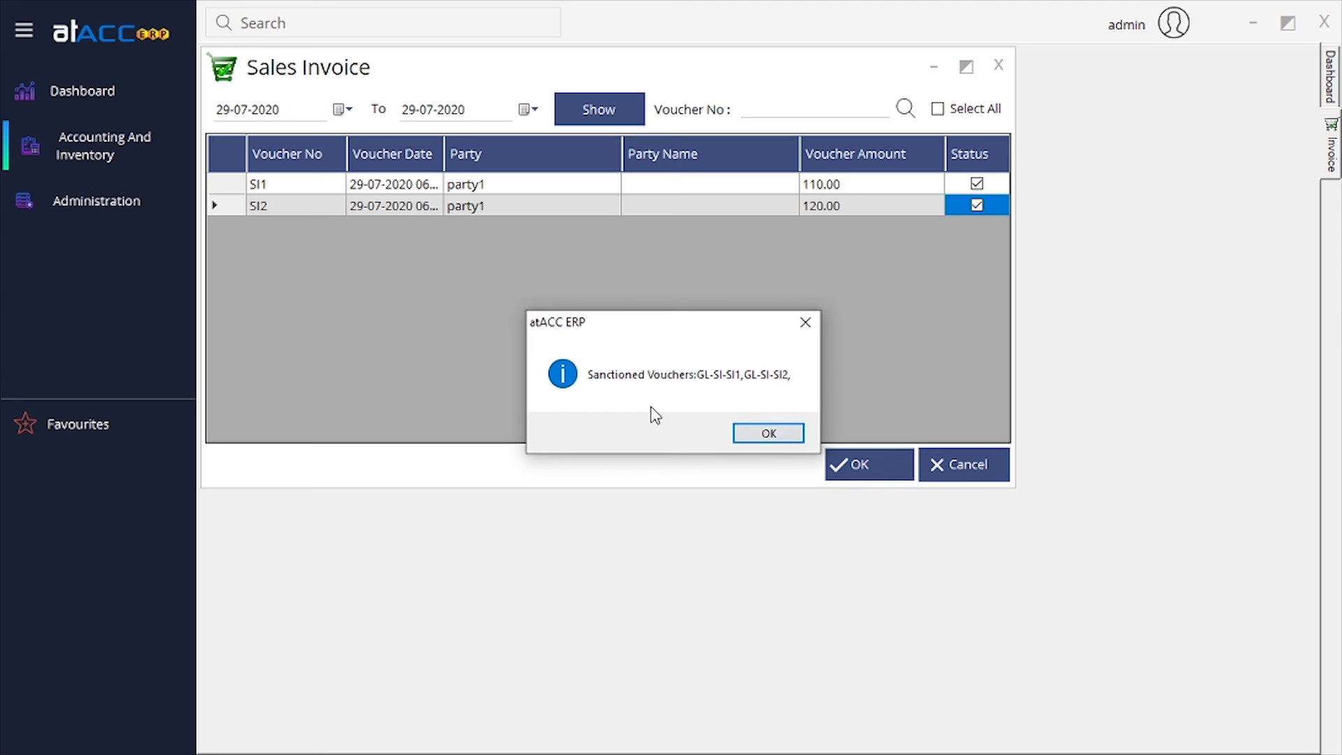
left_click(764, 437)
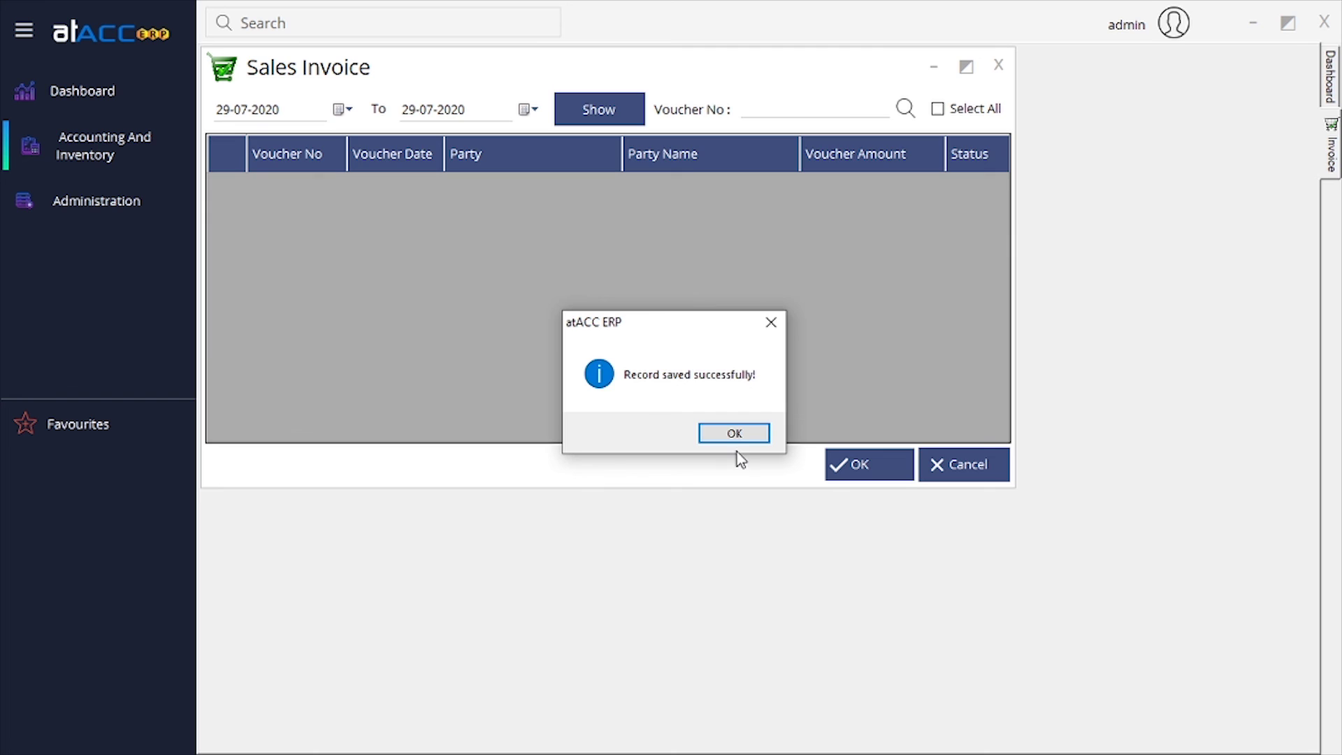
left_click(734, 435)
left_click(131, 153)
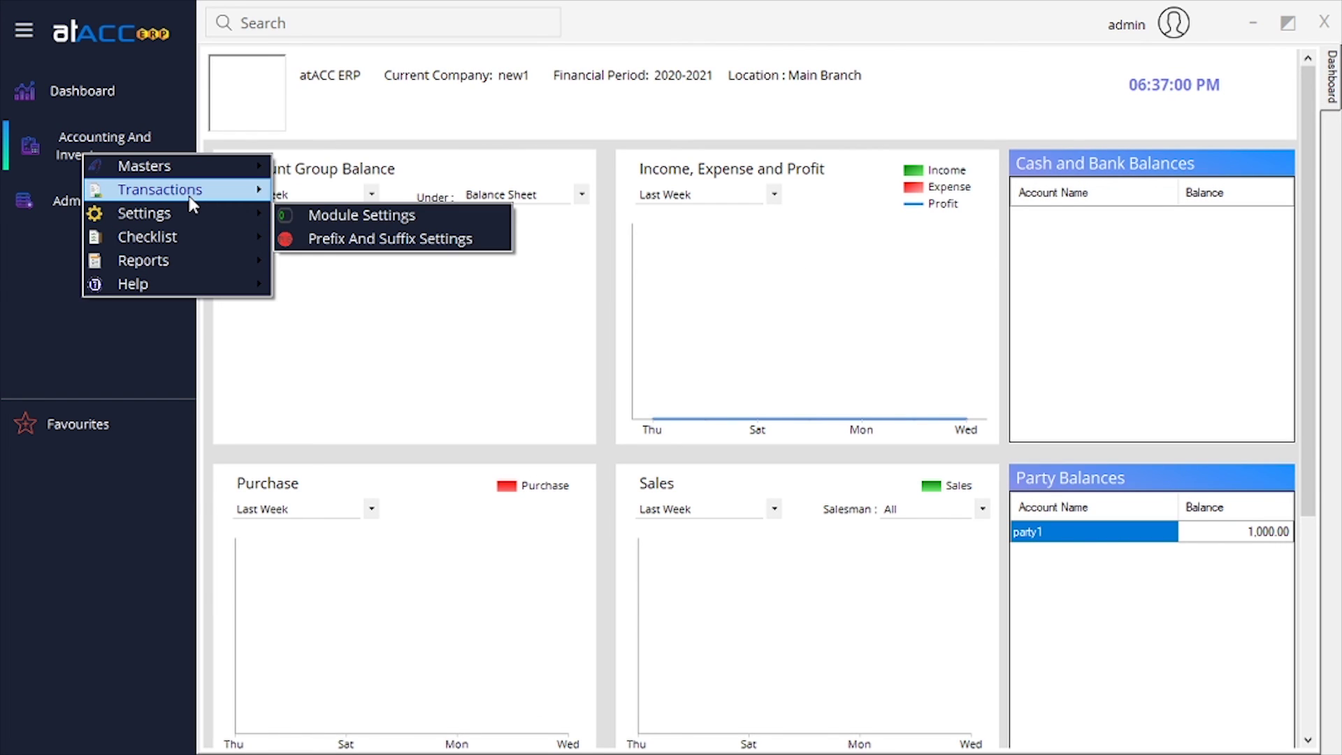
mouse_move(161, 189)
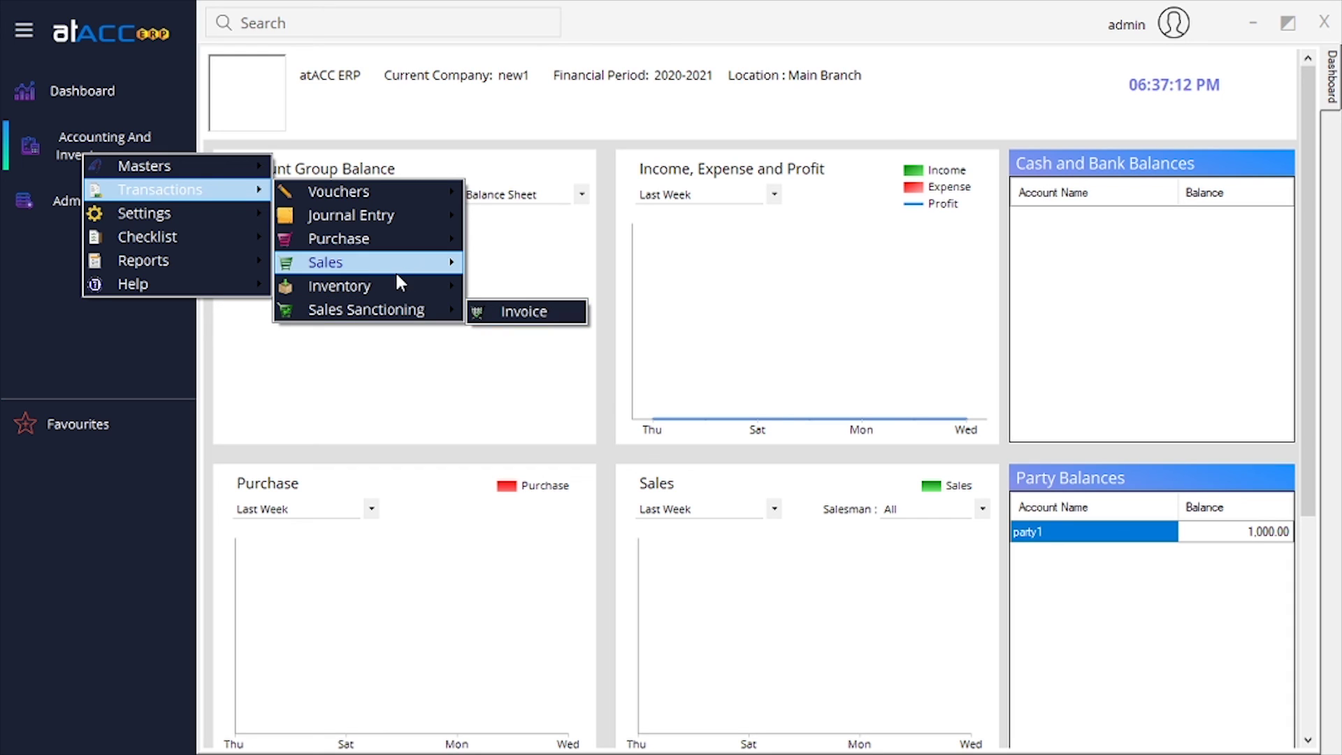
mouse_move(370, 263)
mouse_move(417, 286)
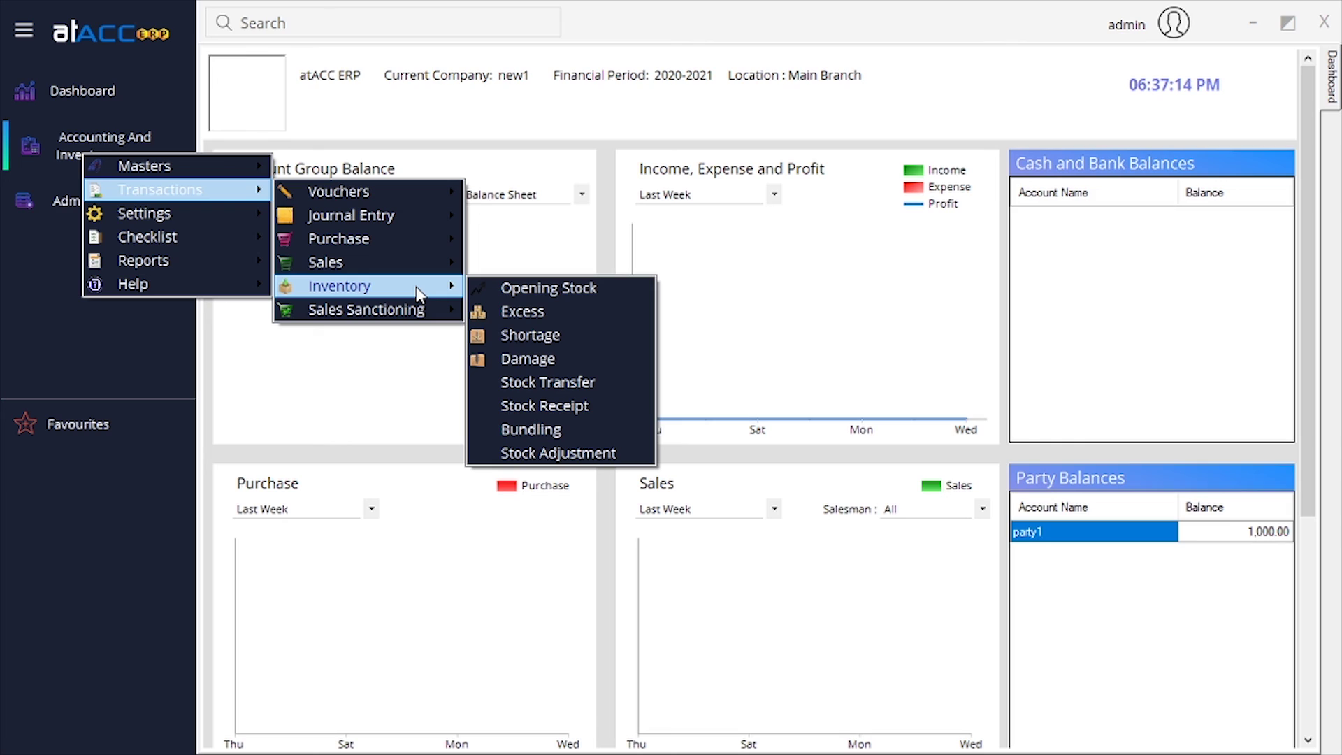